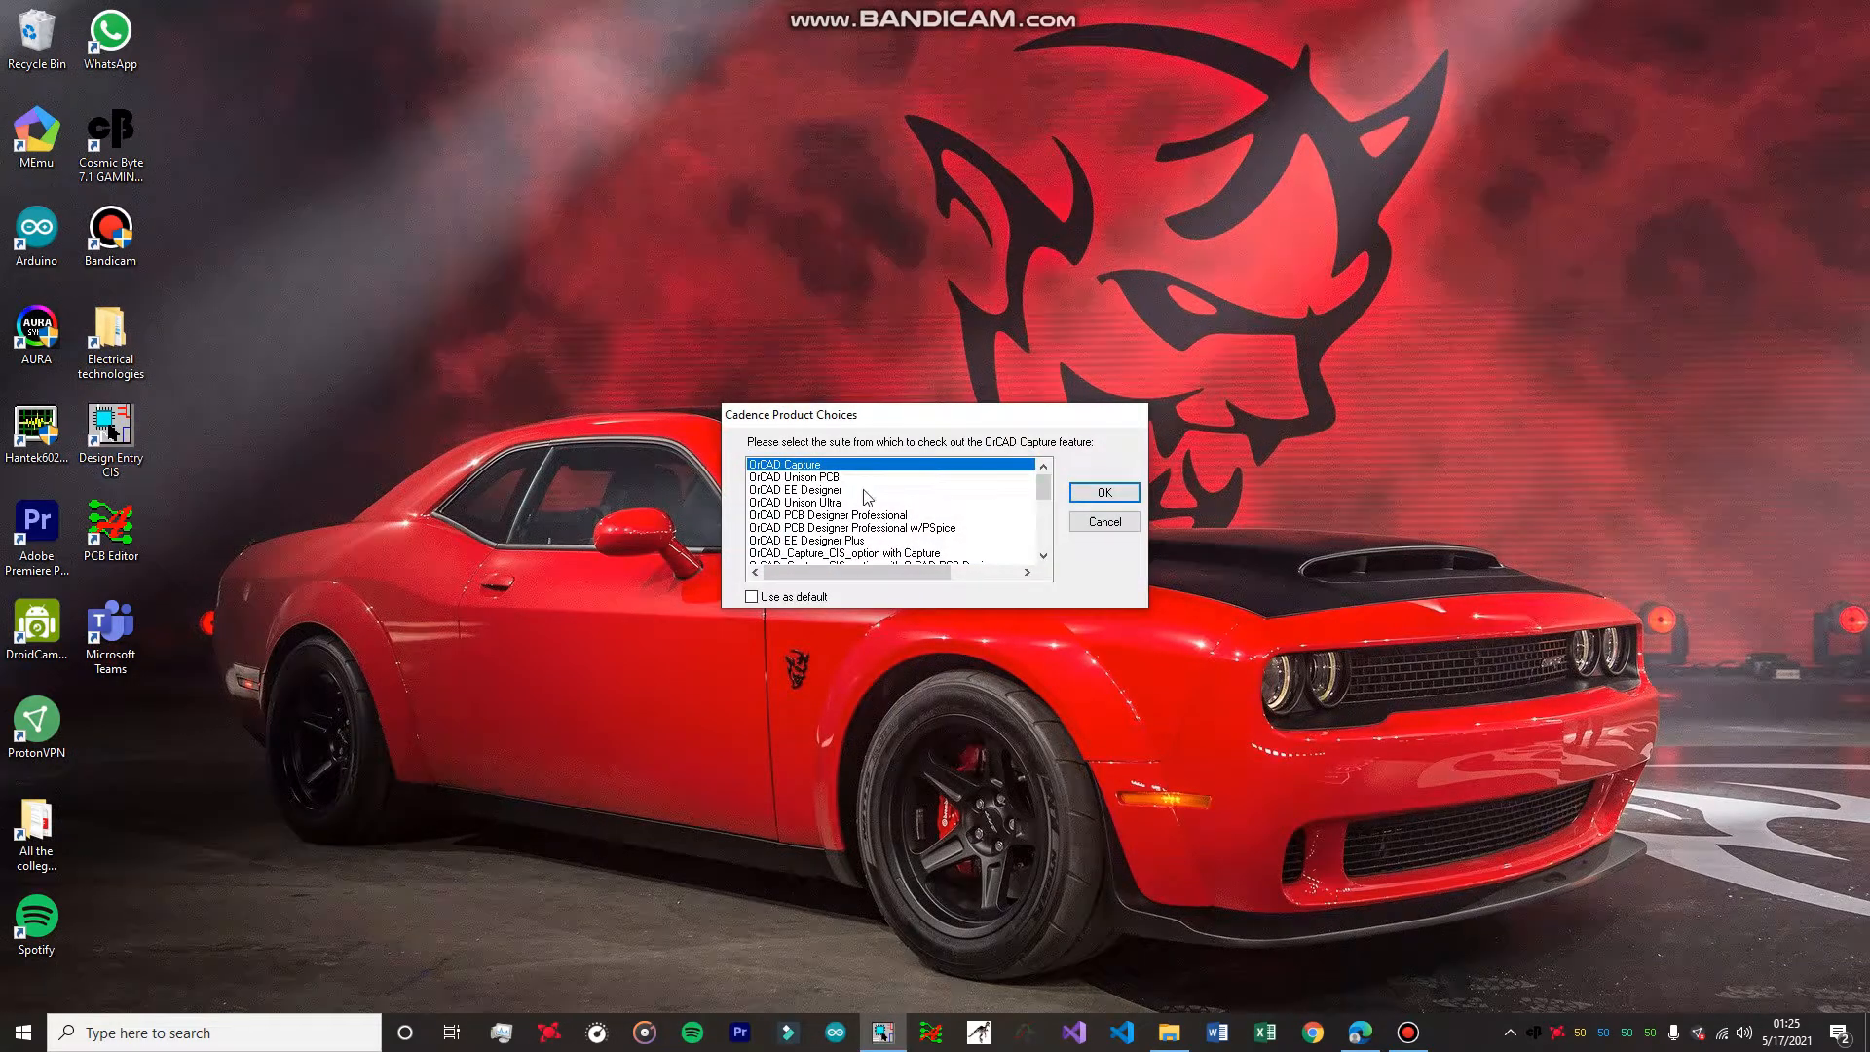
Check out the OrCAD Capture feature from the OrCAD PCB Designer Professional w/PSpice suite.
left_click(905, 528)
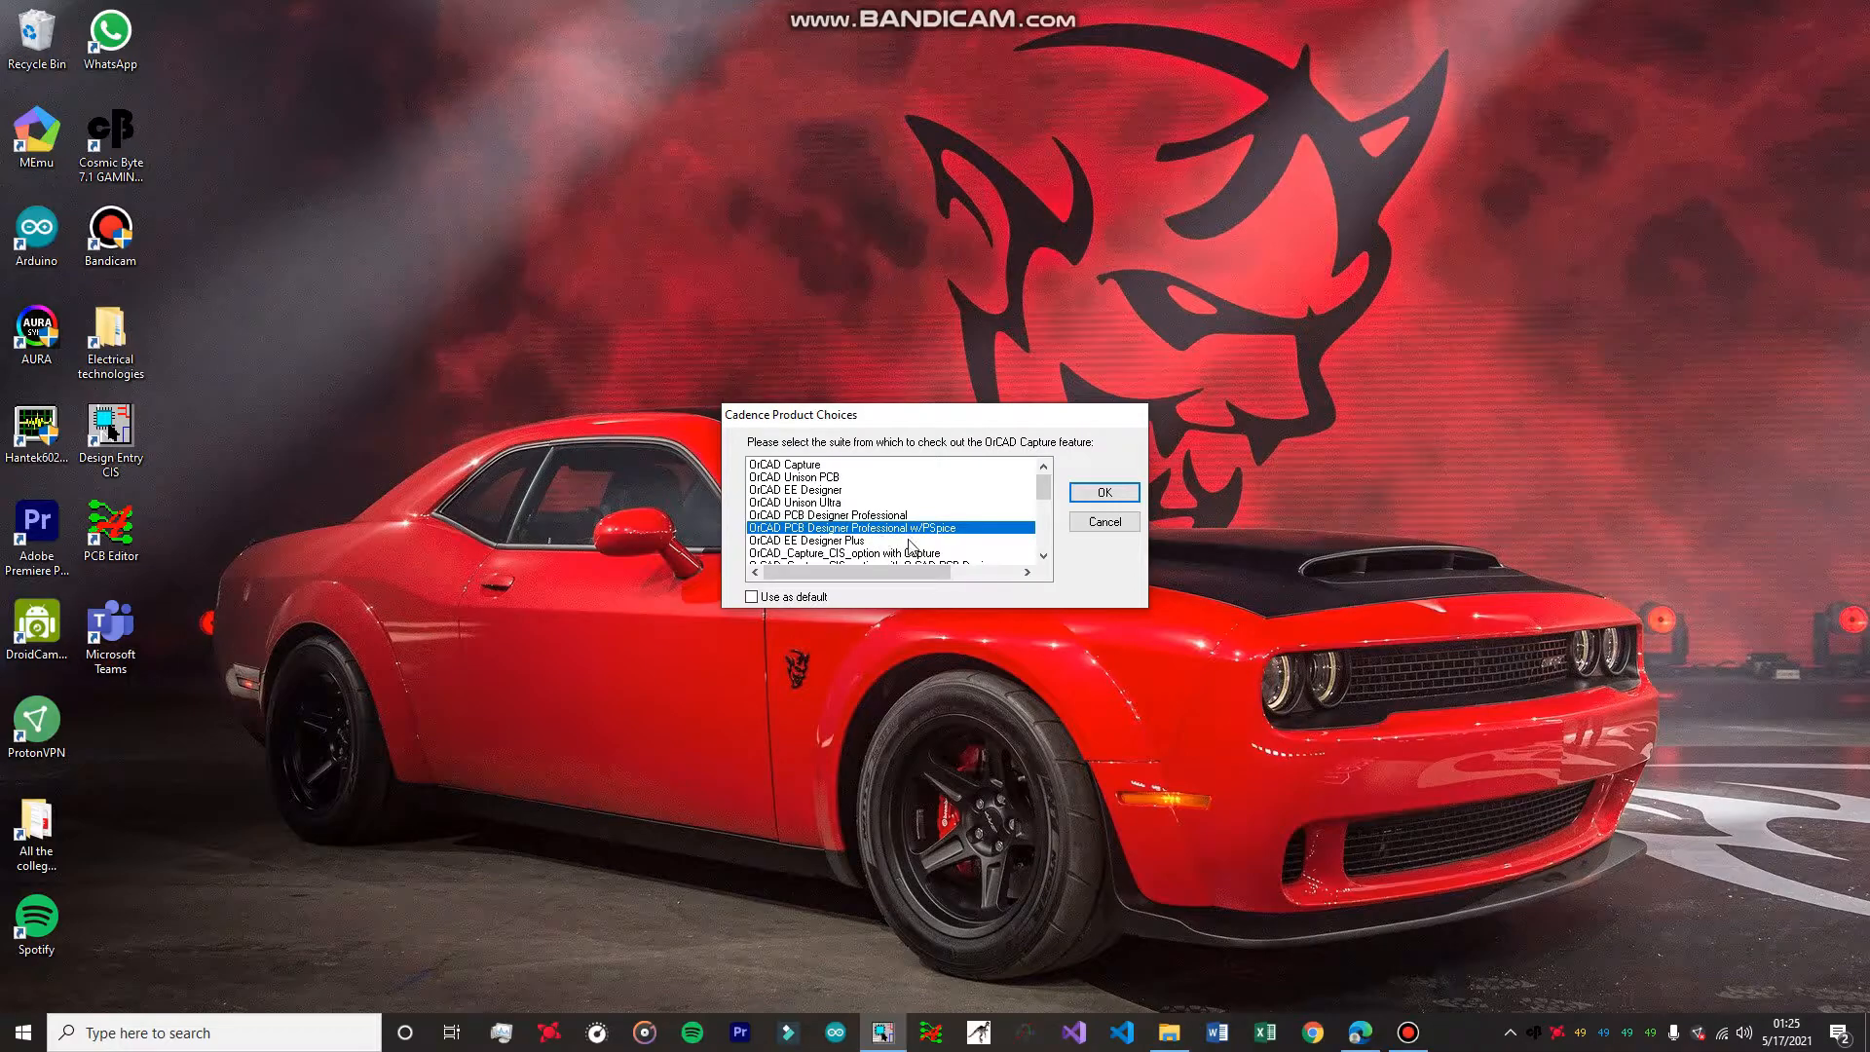
left_click(1101, 494)
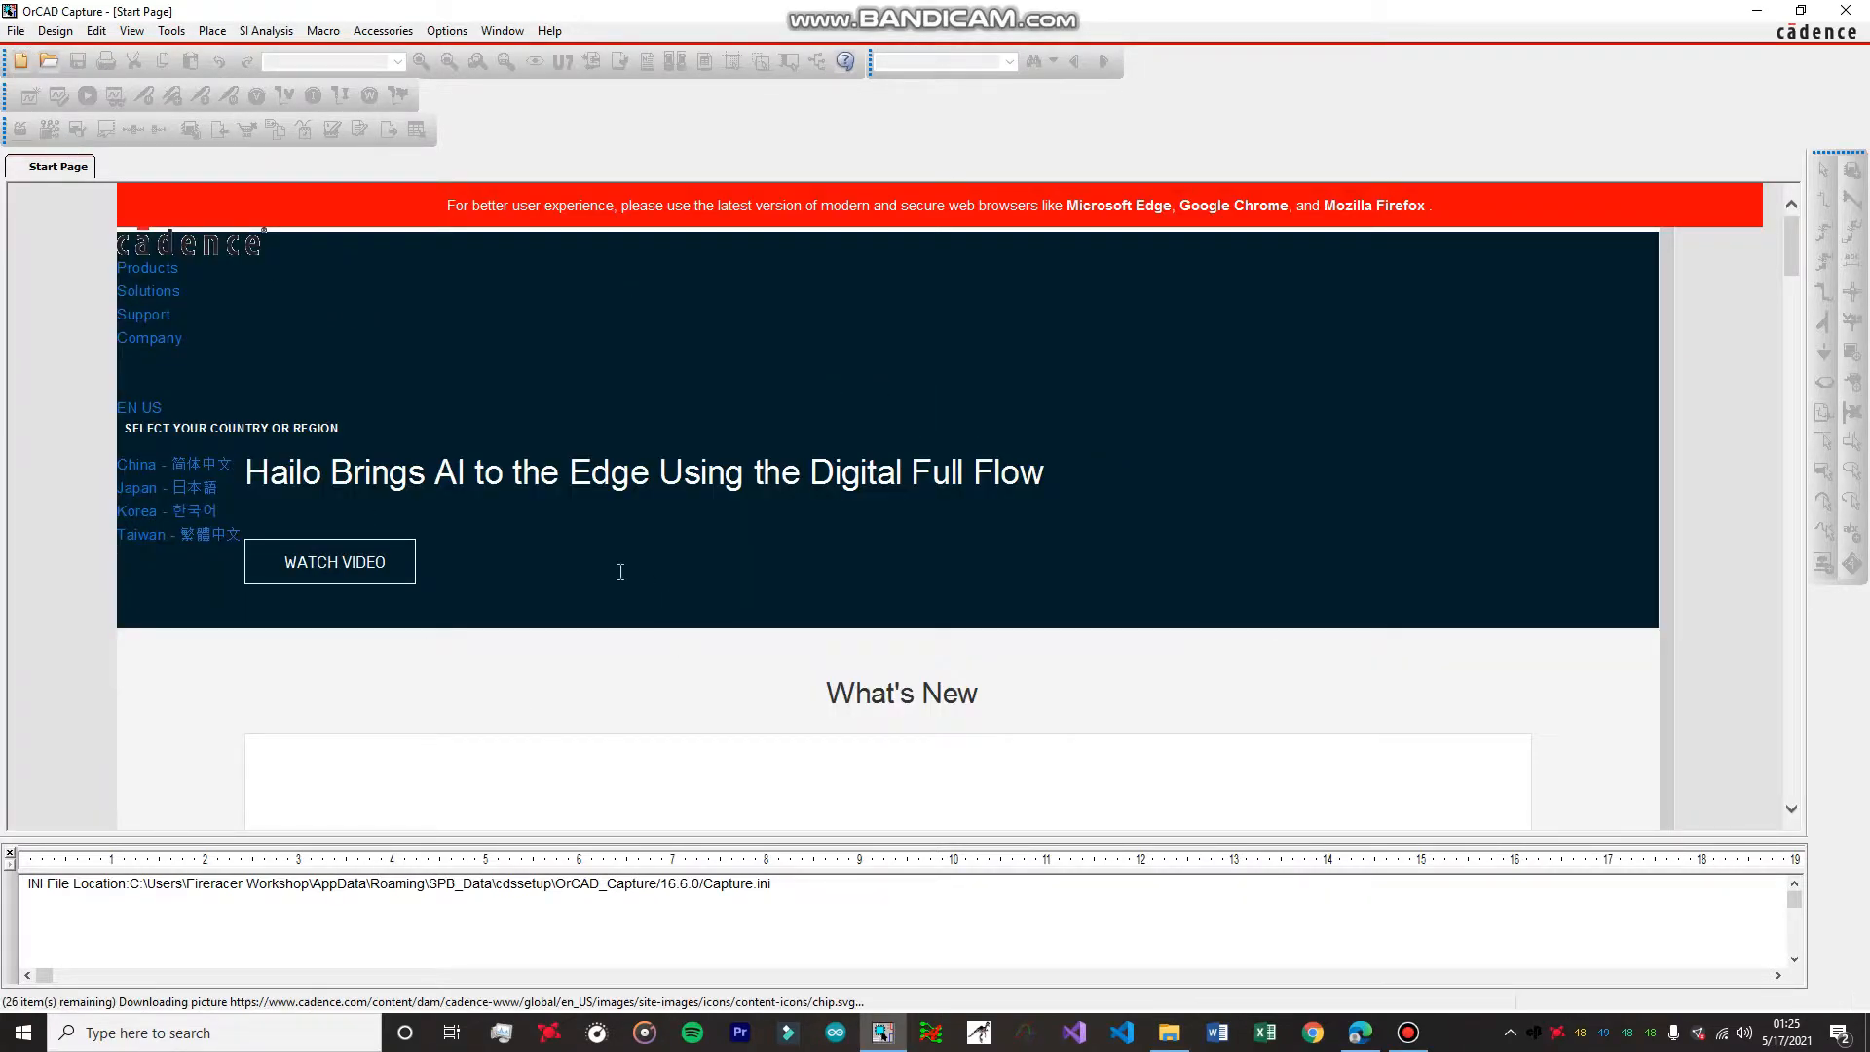
Start a new Analog or Mixed A/D project named Diode_trial located in G:\MY CIRCUIT DESIGNS.
left_click(11, 37)
mouse_move(98, 60)
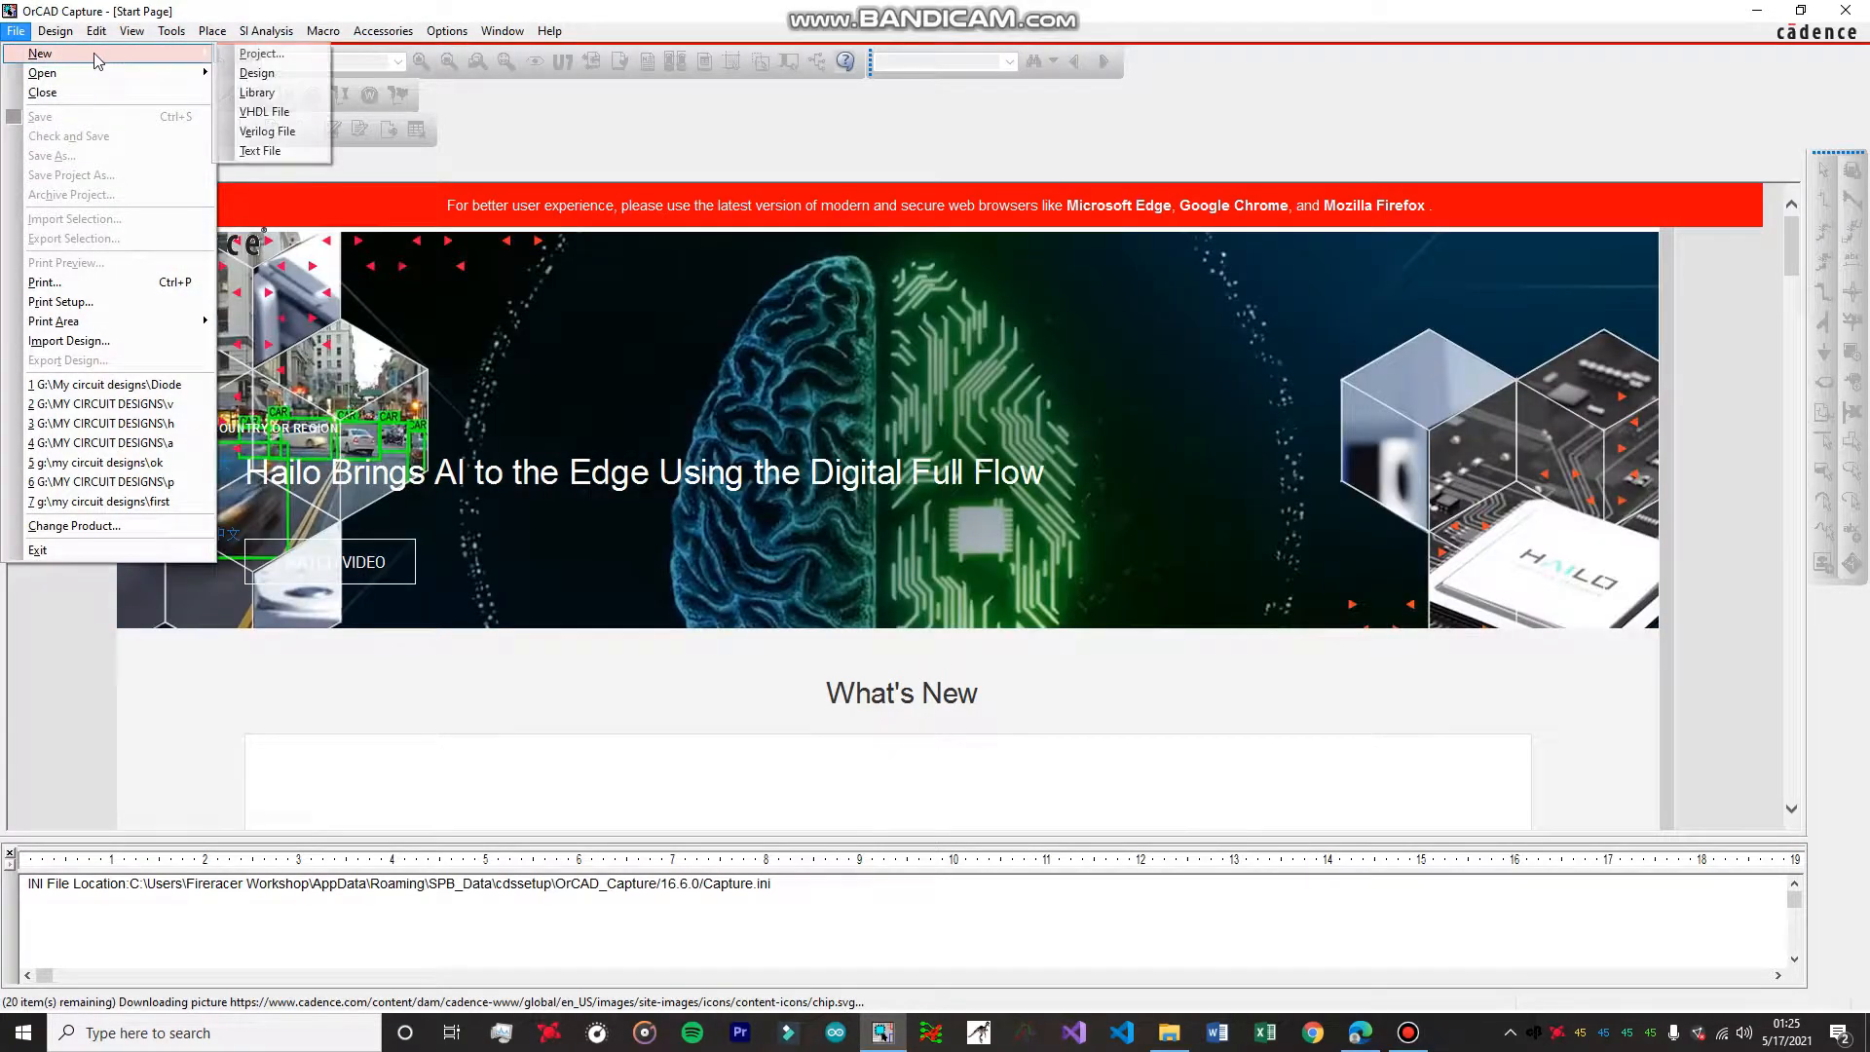
left_click(255, 54)
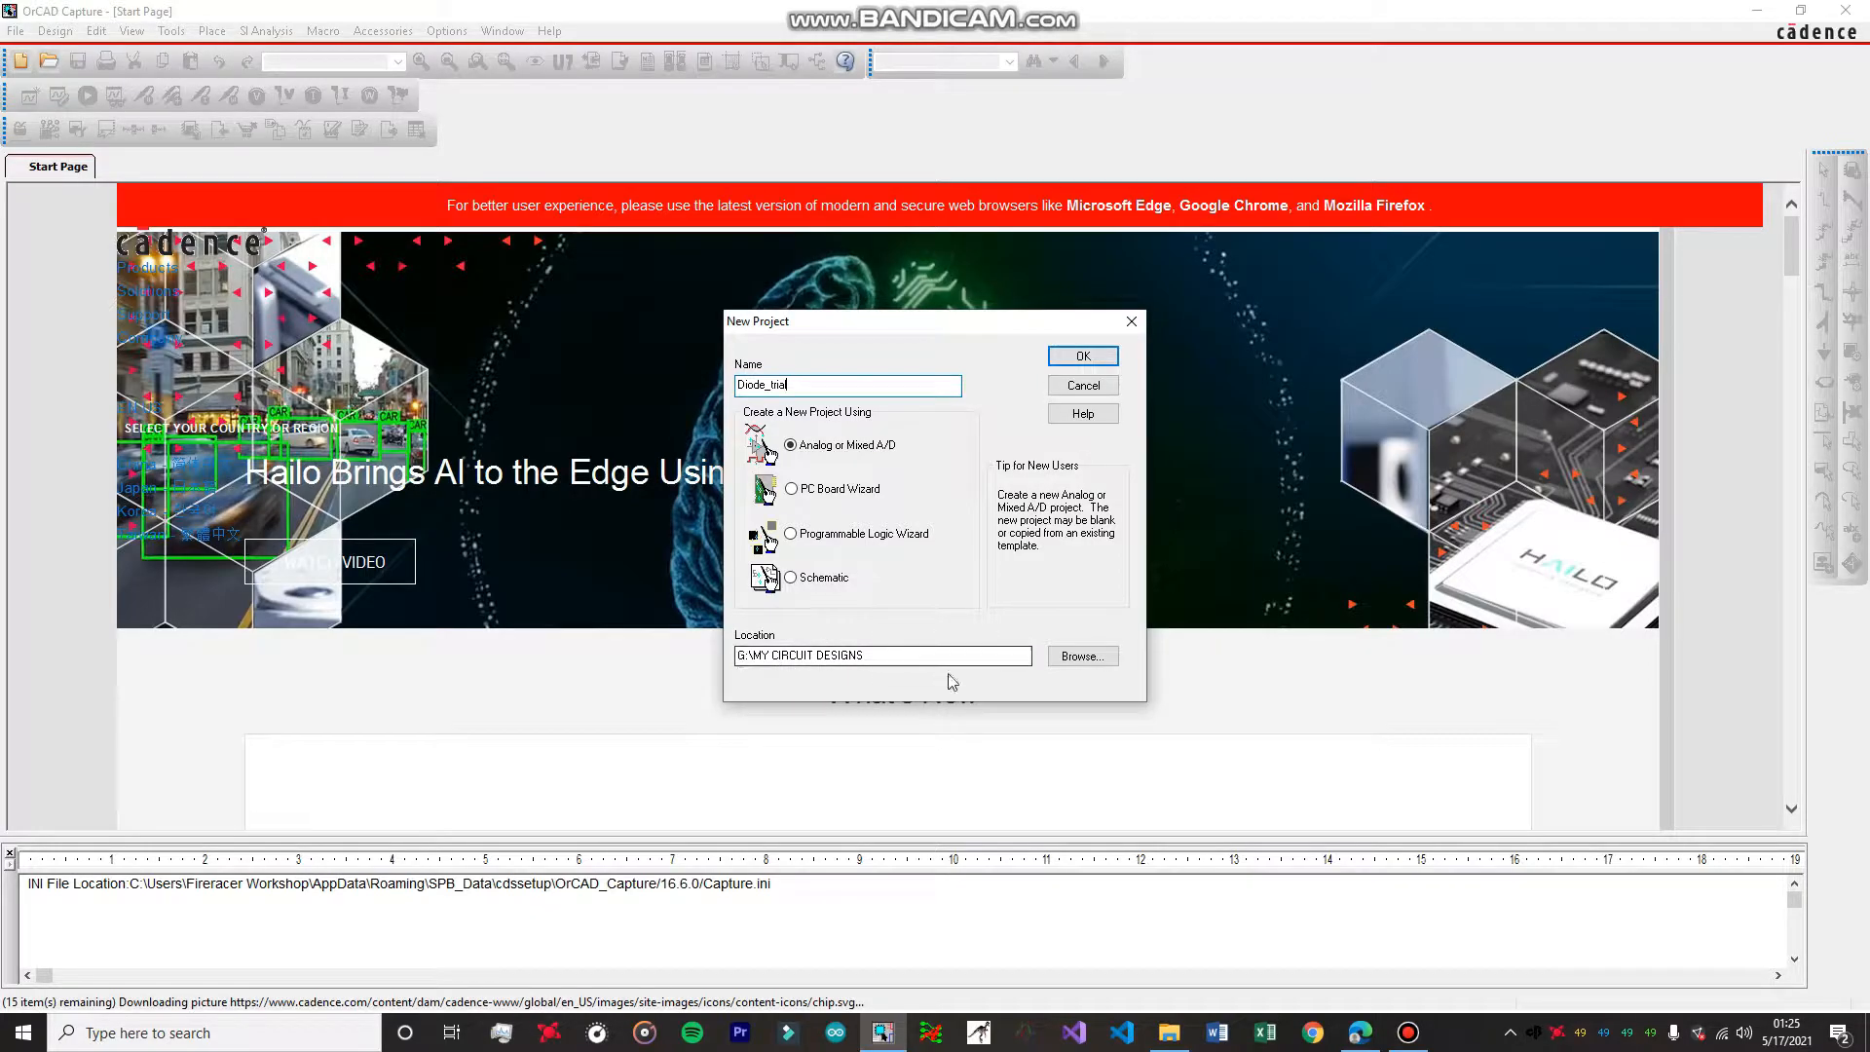
left_click(1081, 656)
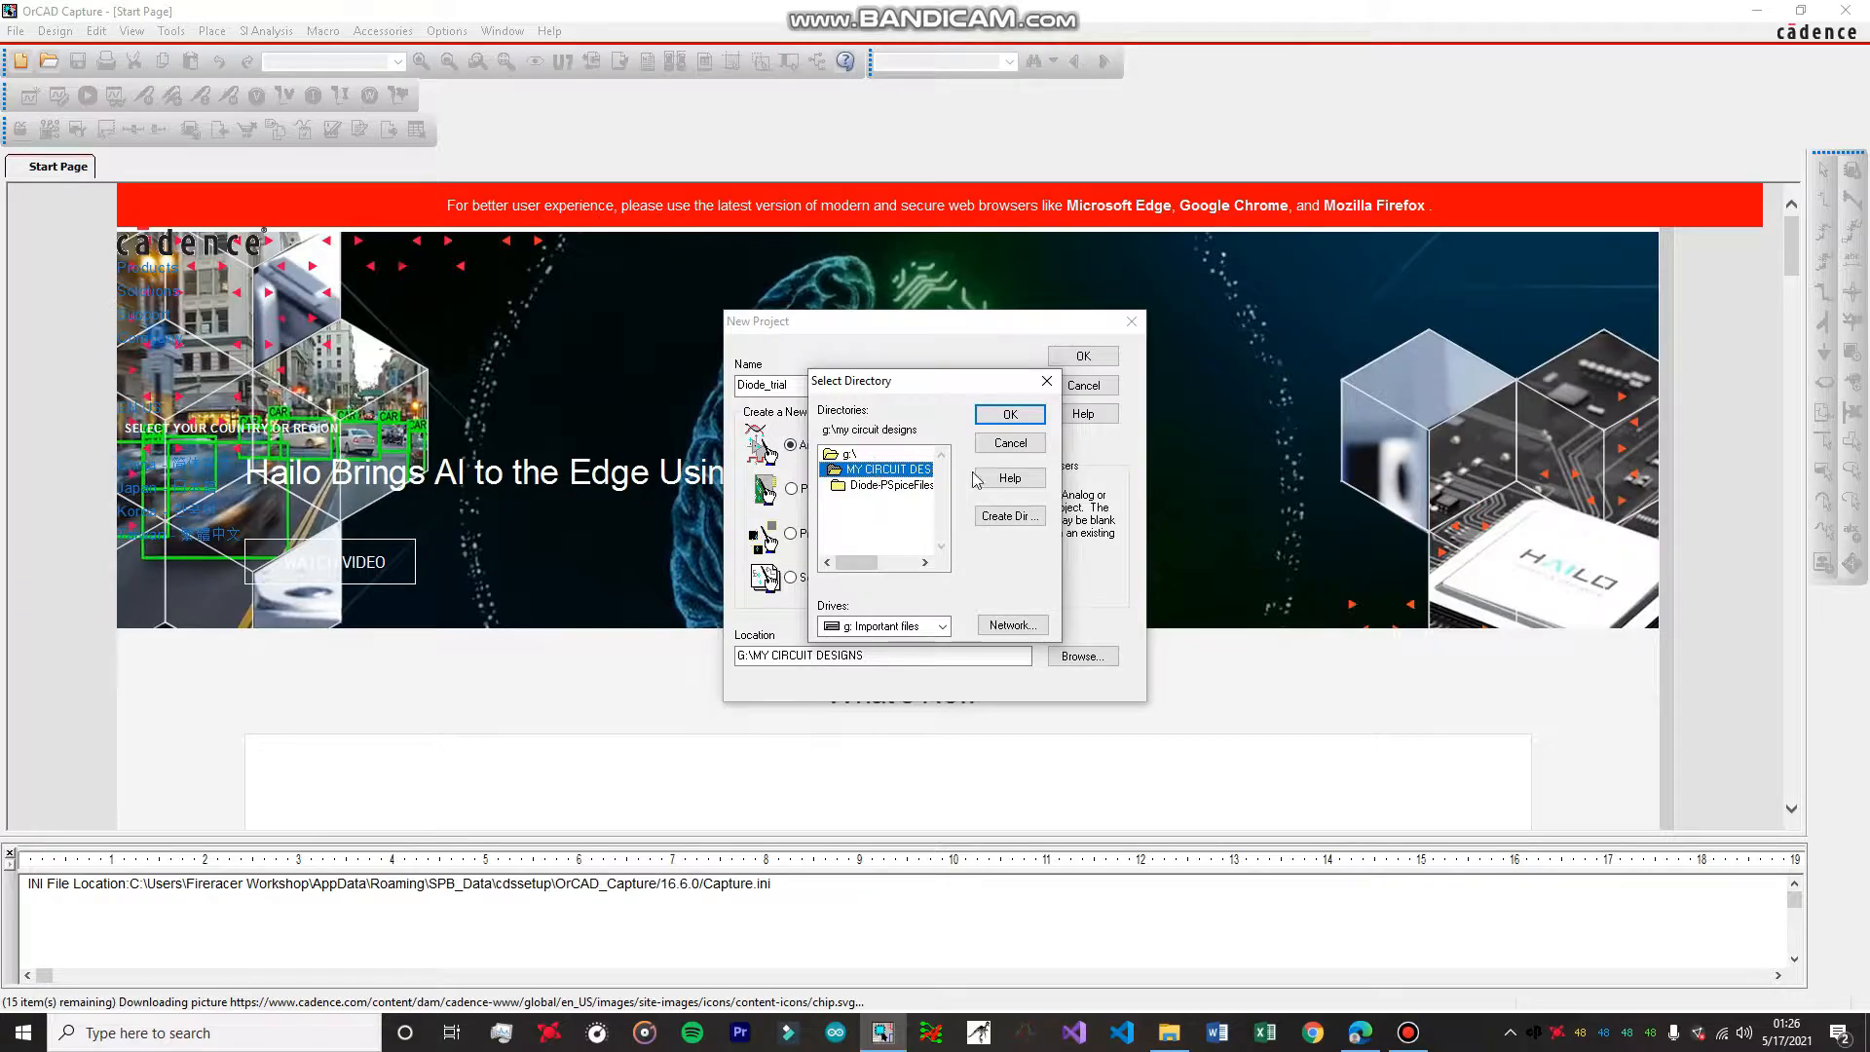
left_click(918, 628)
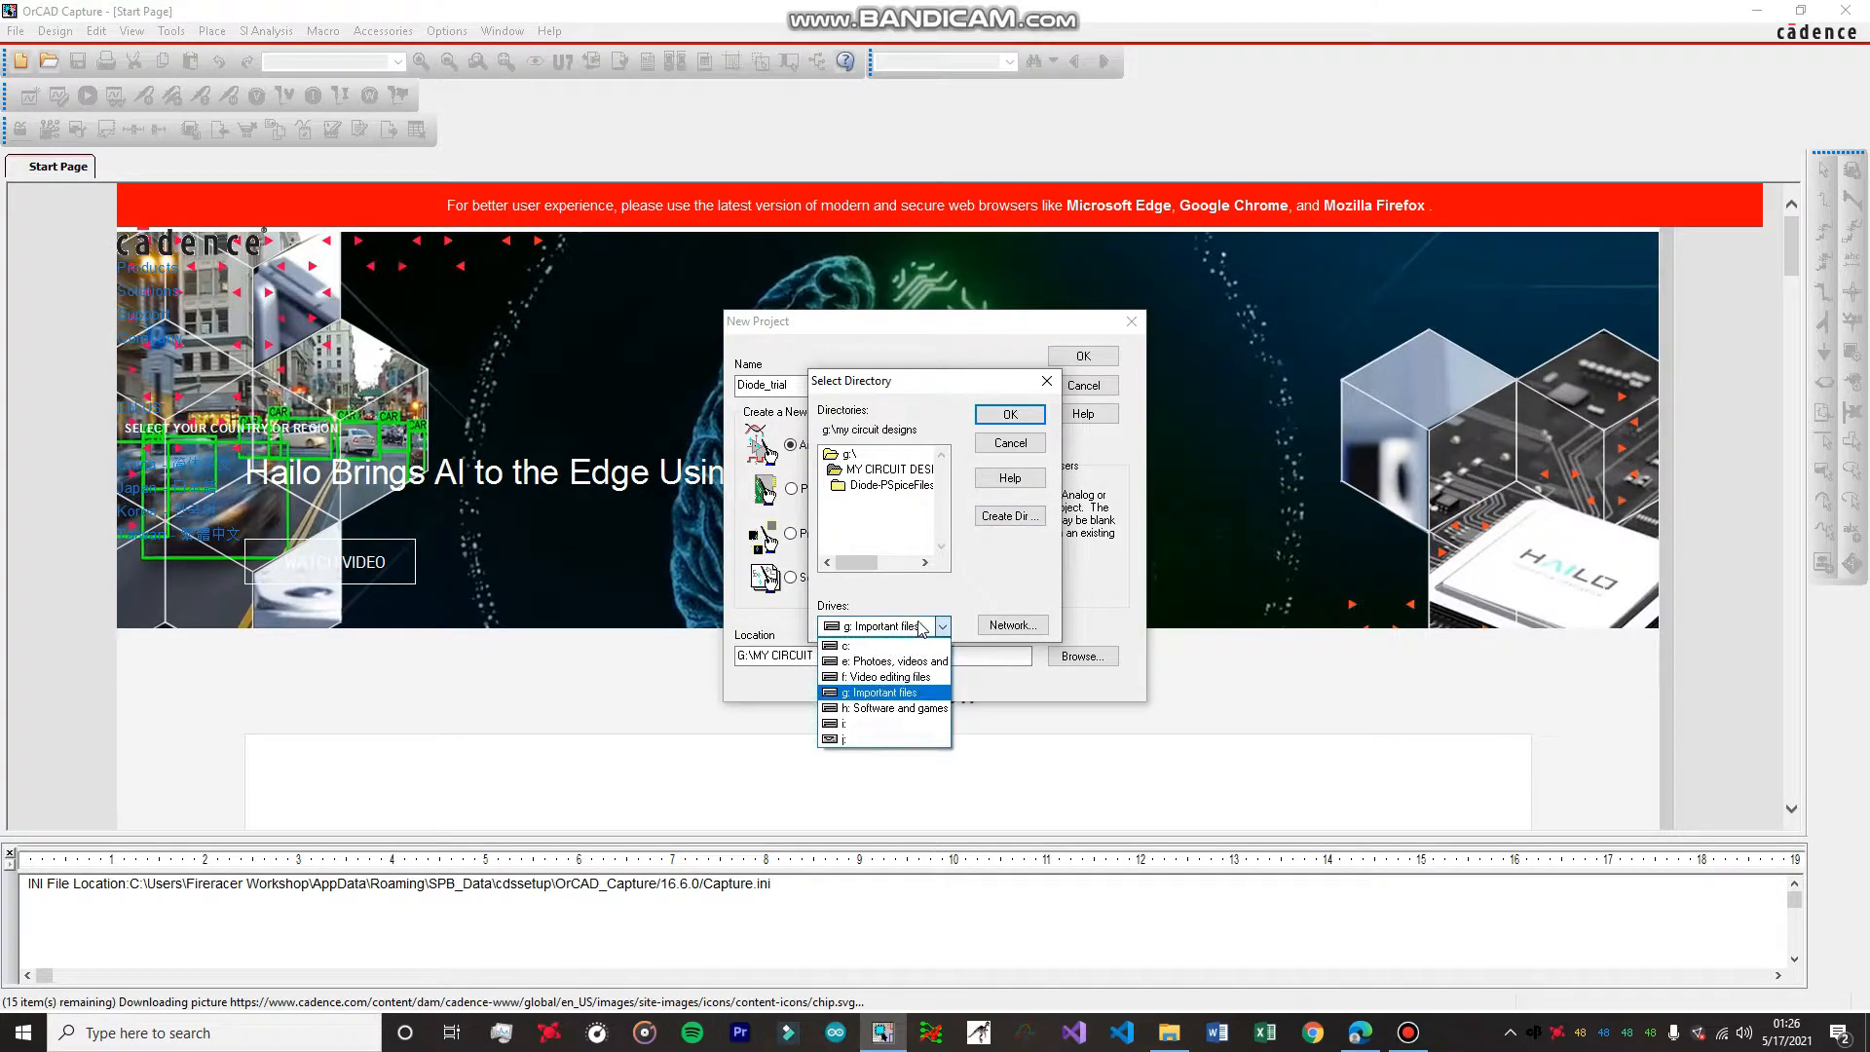
left_click(921, 629)
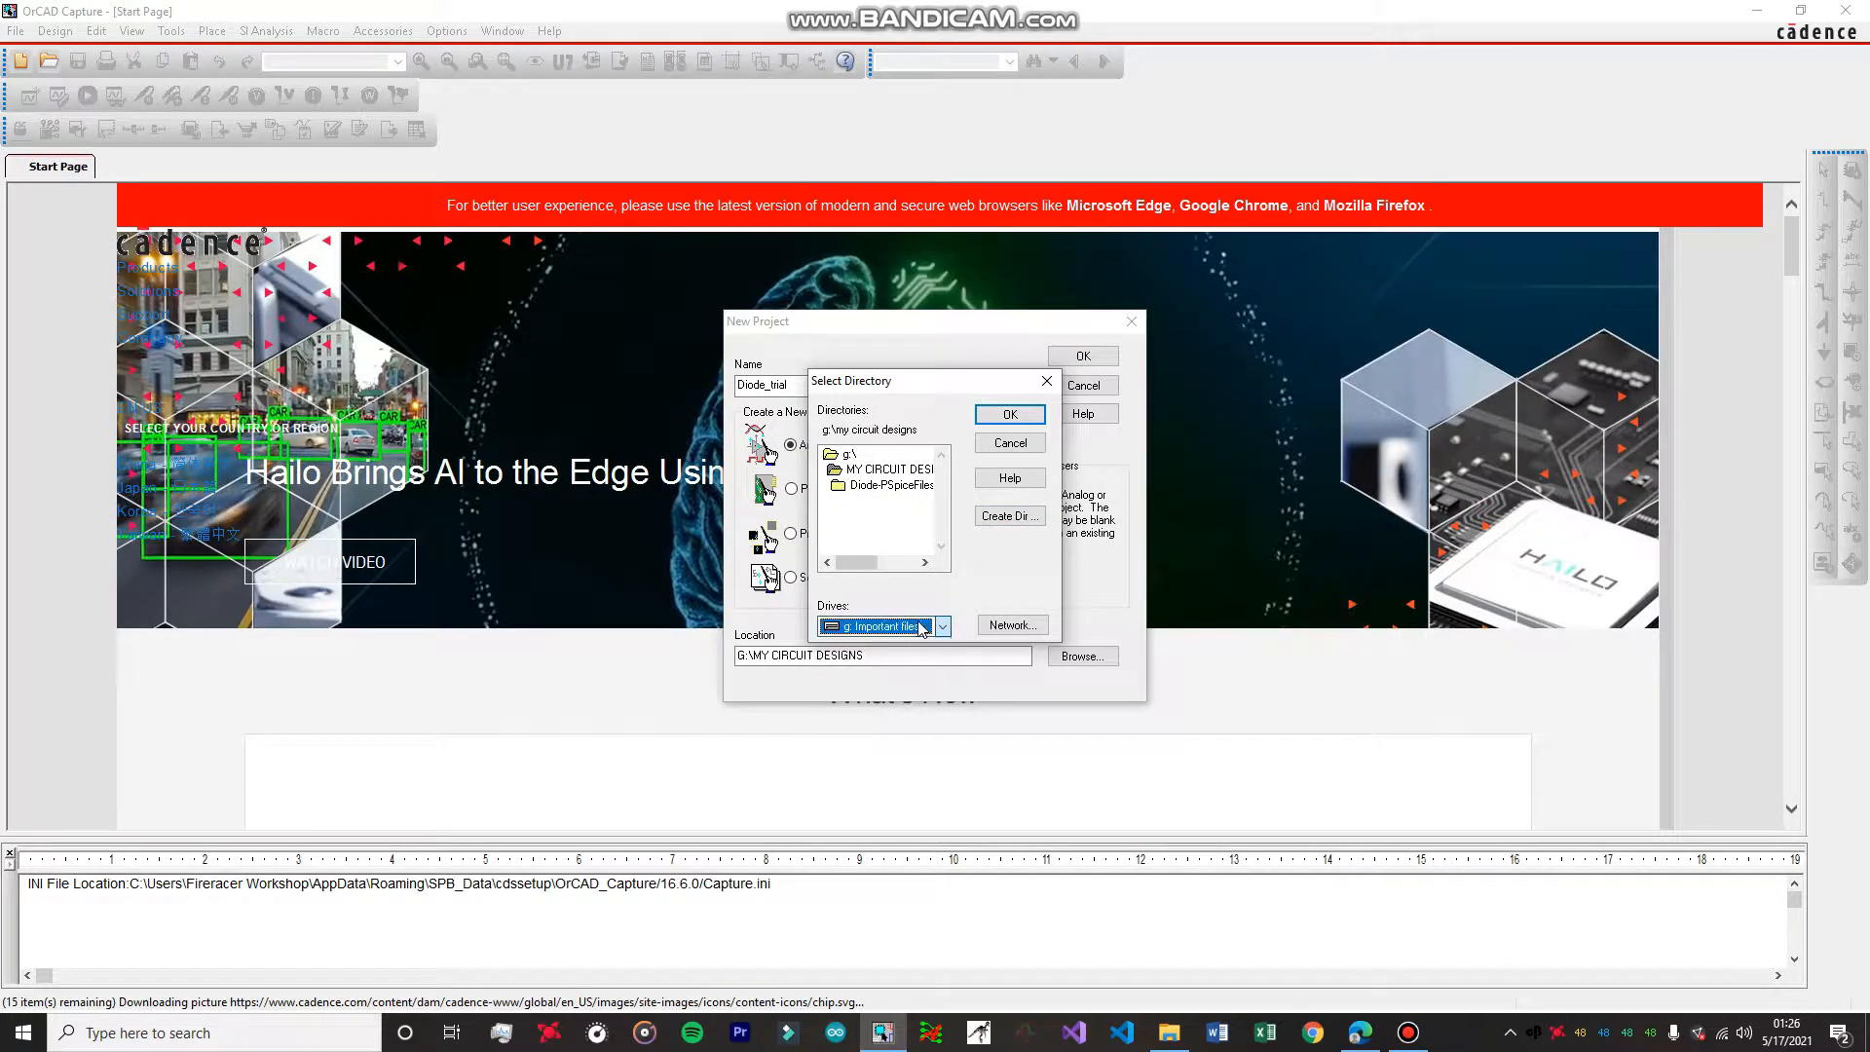
left_click(1046, 381)
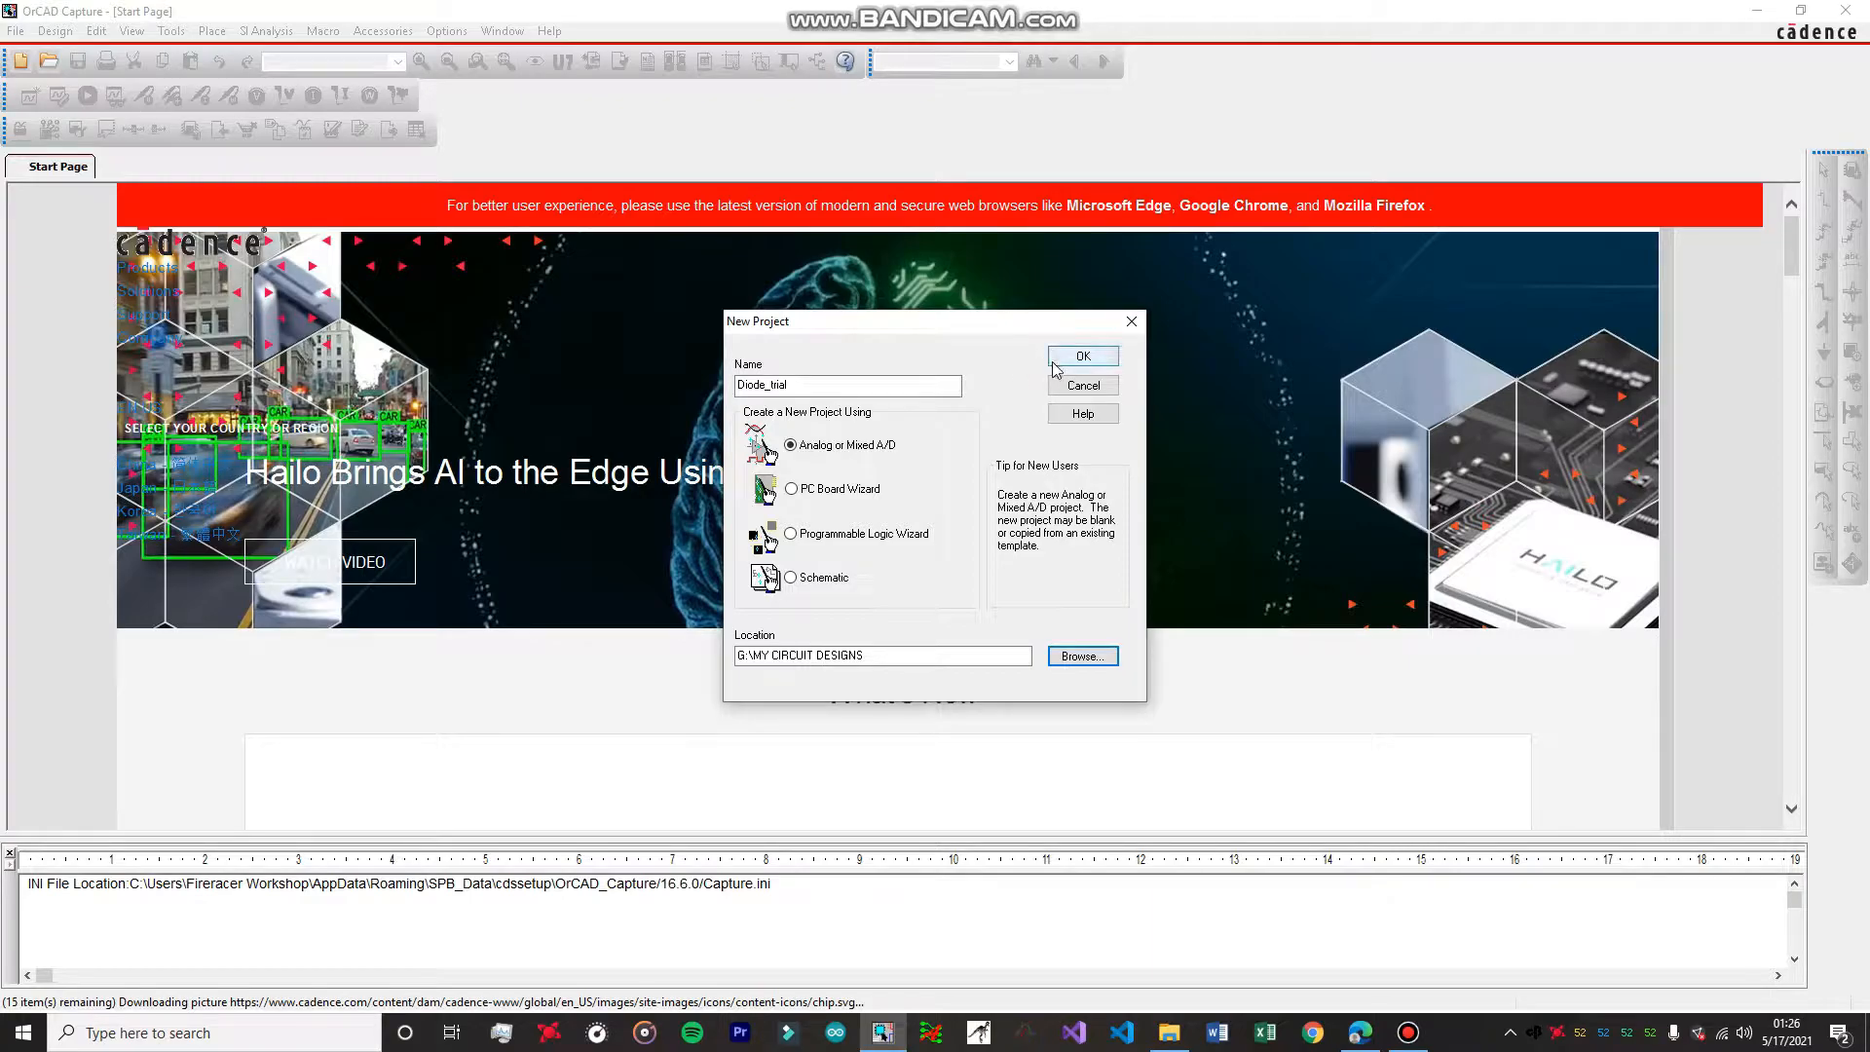
Accept the new project settings and create it as a blank PSpice project.
left_click(1084, 358)
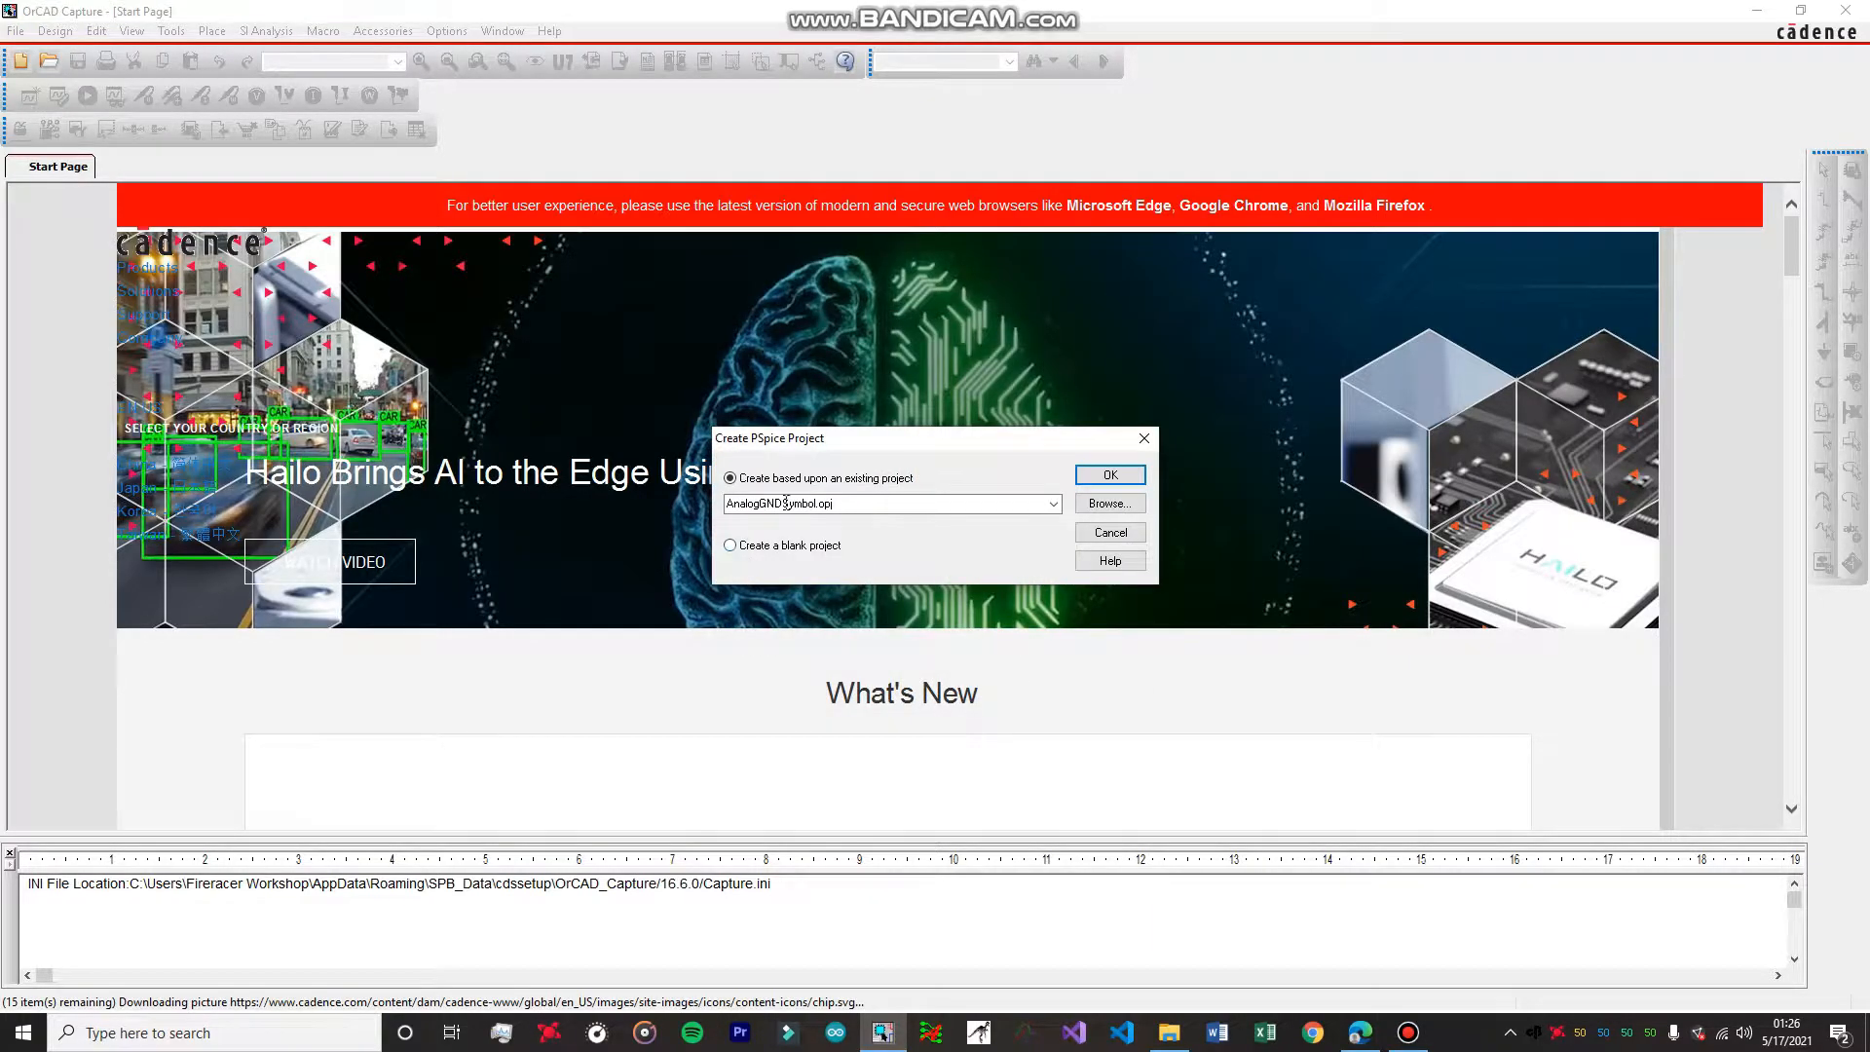
left_click(790, 546)
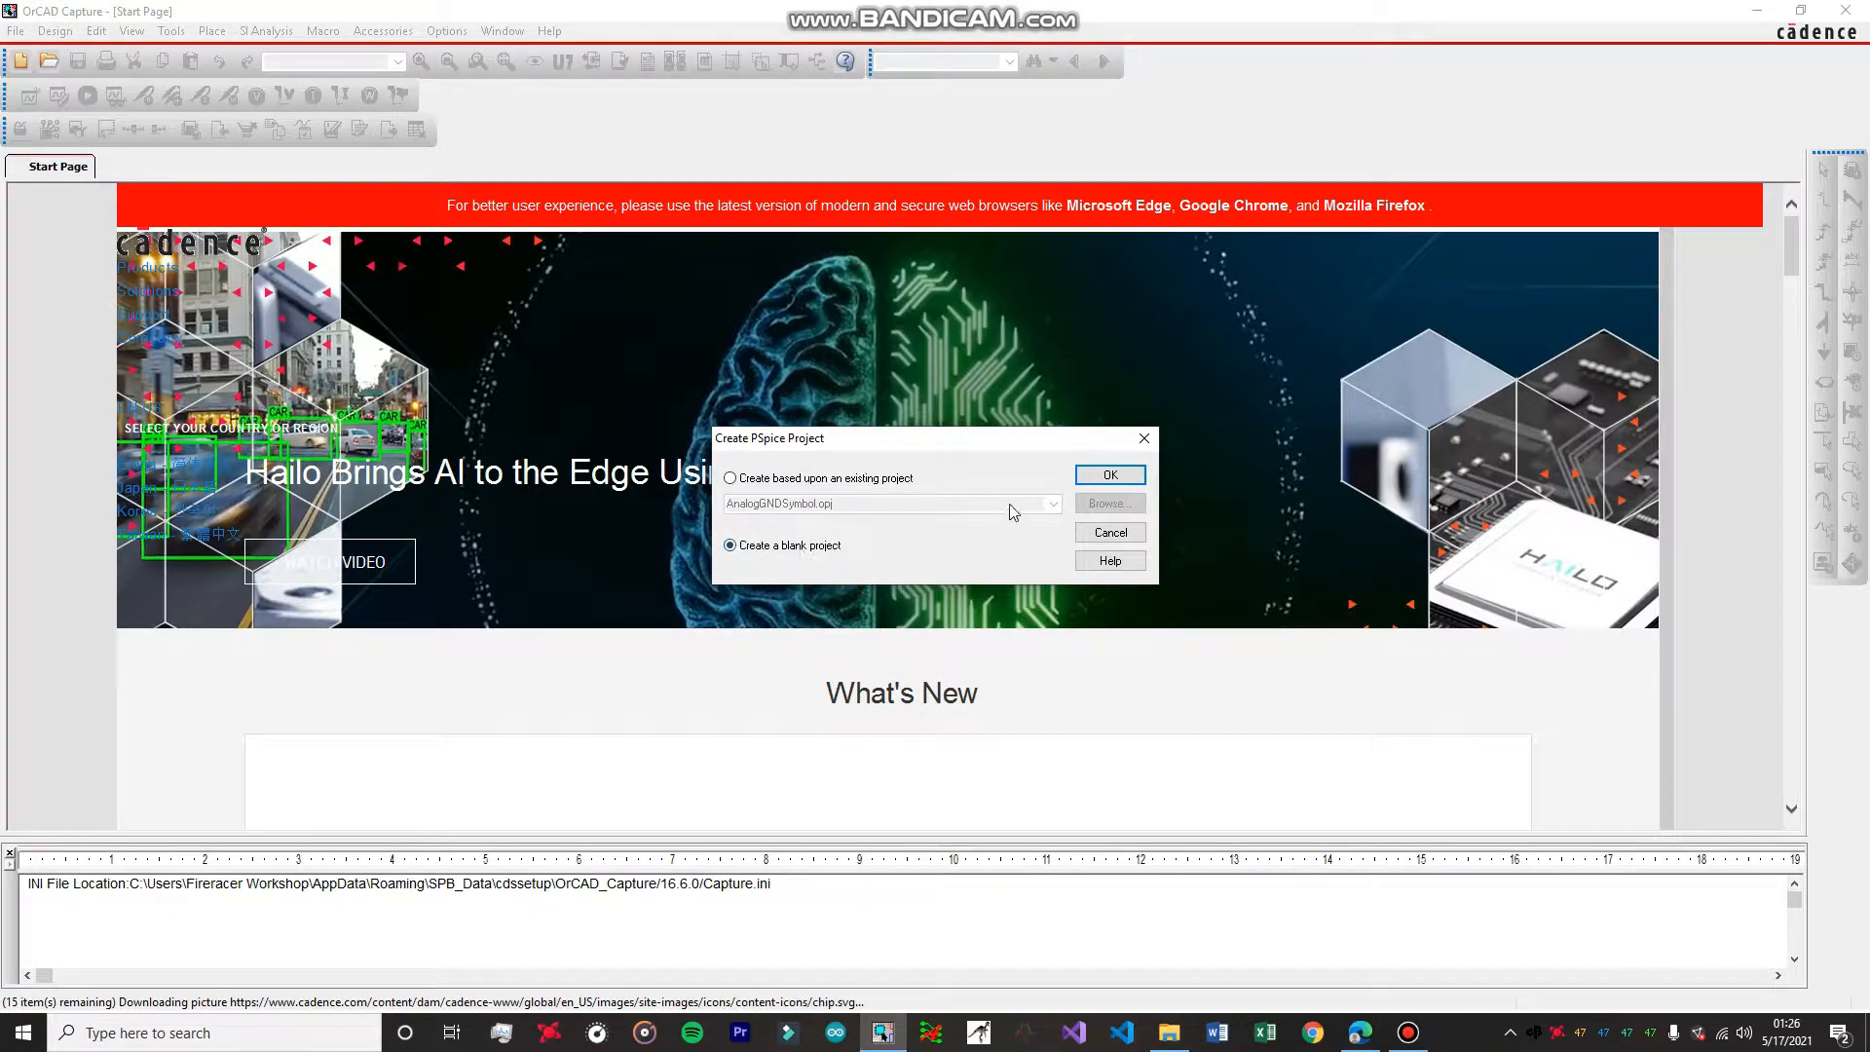
left_click(1110, 475)
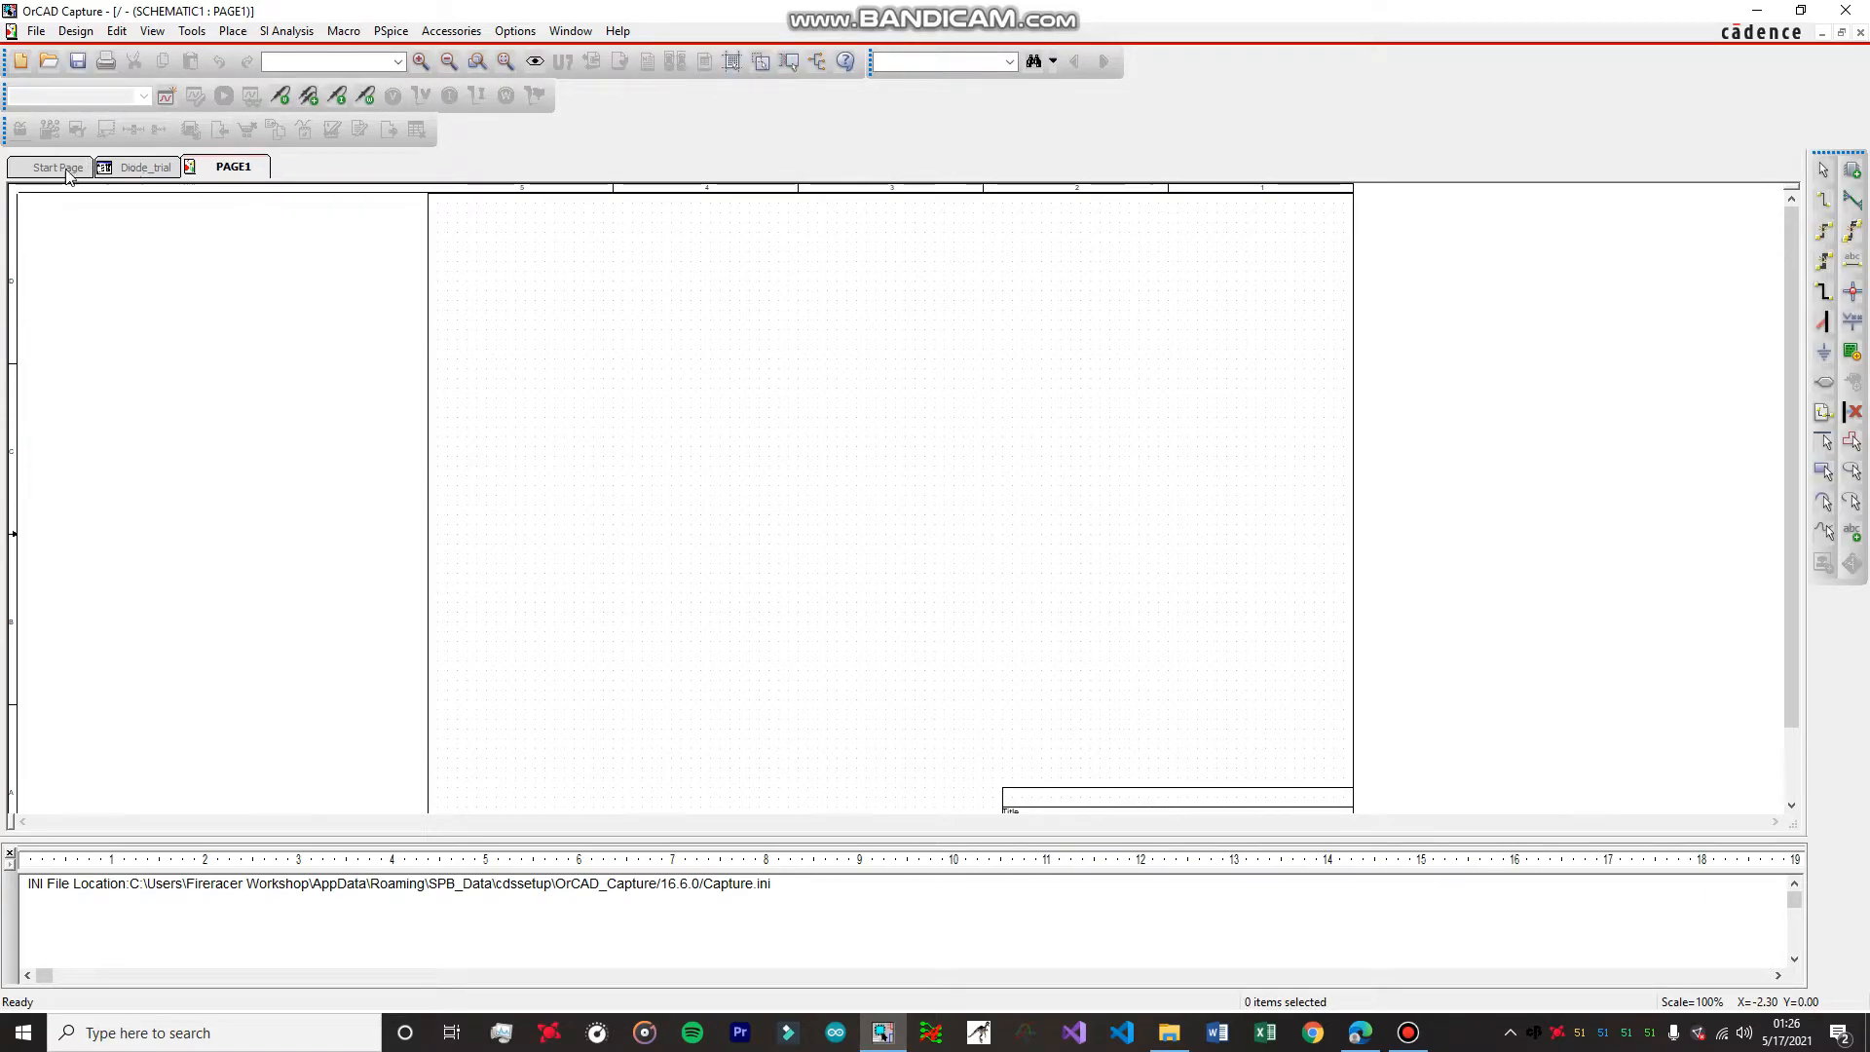
Close the Start Page so only the project and its schematic page stay open.
left_click(61, 170)
right_click(60, 171)
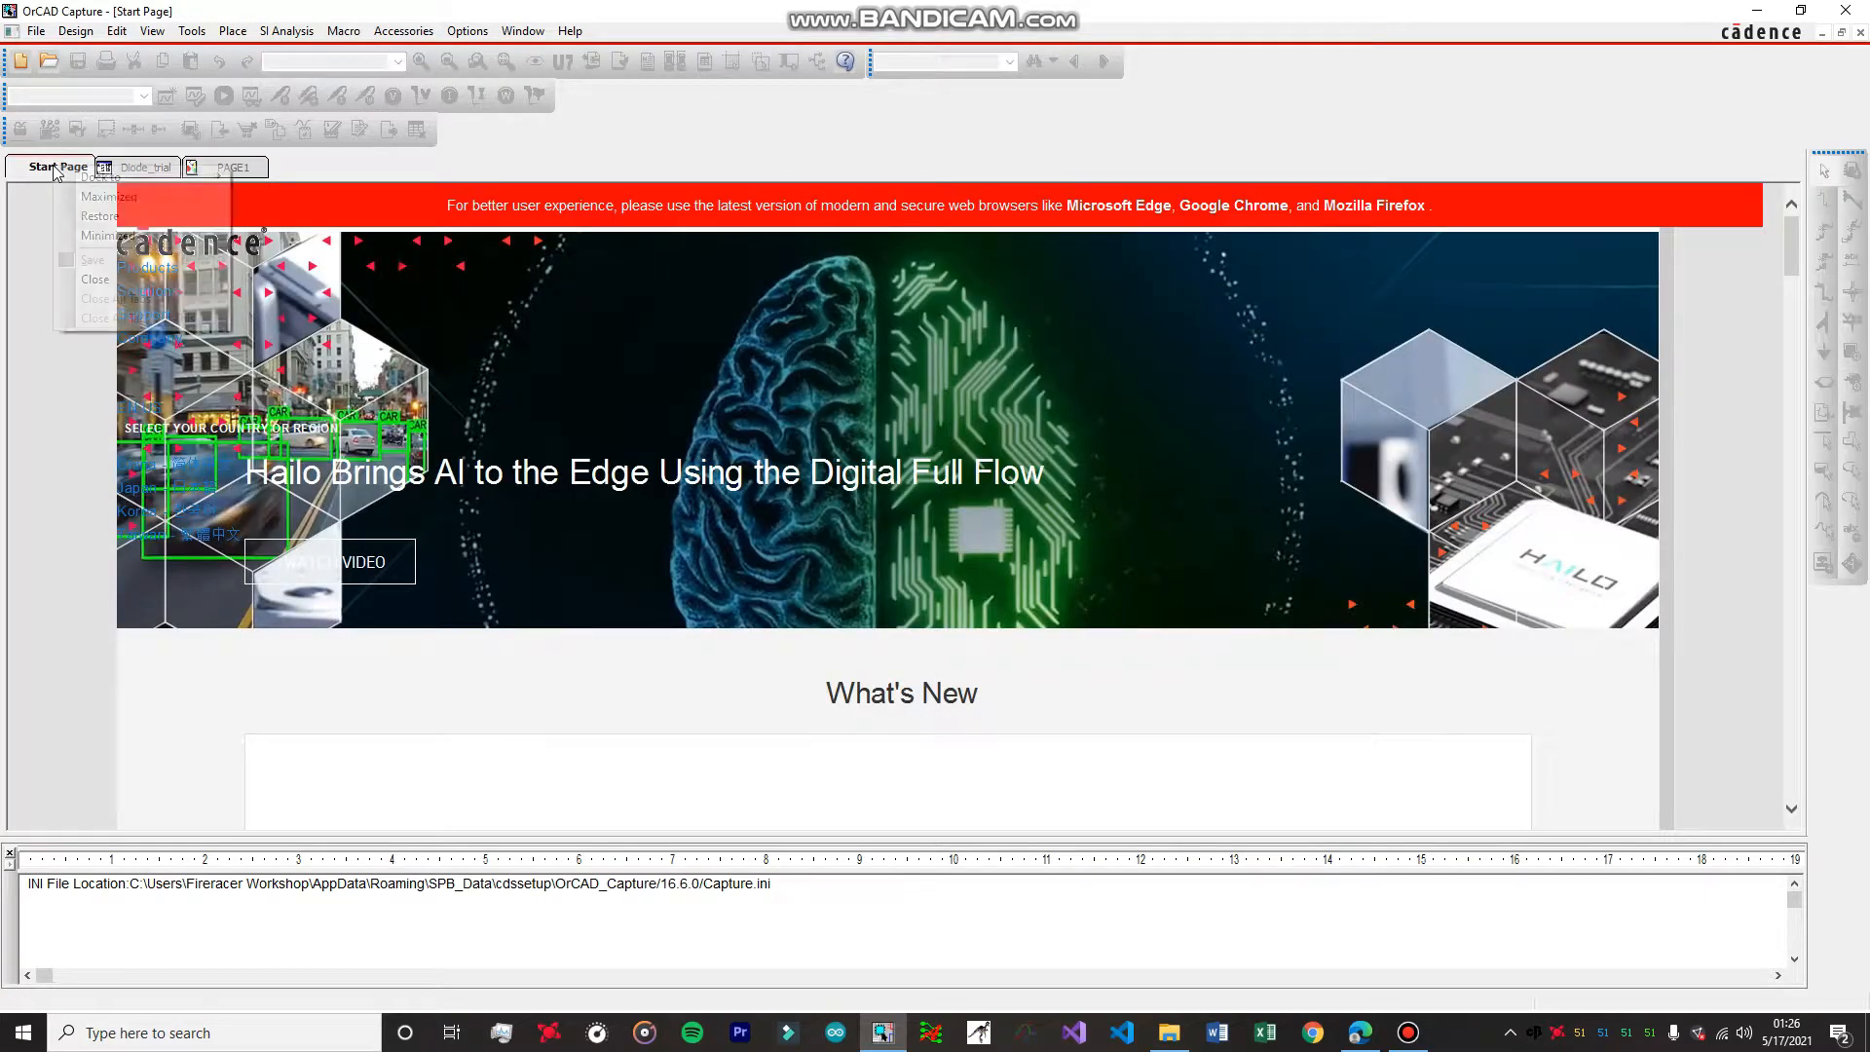
left_click(105, 280)
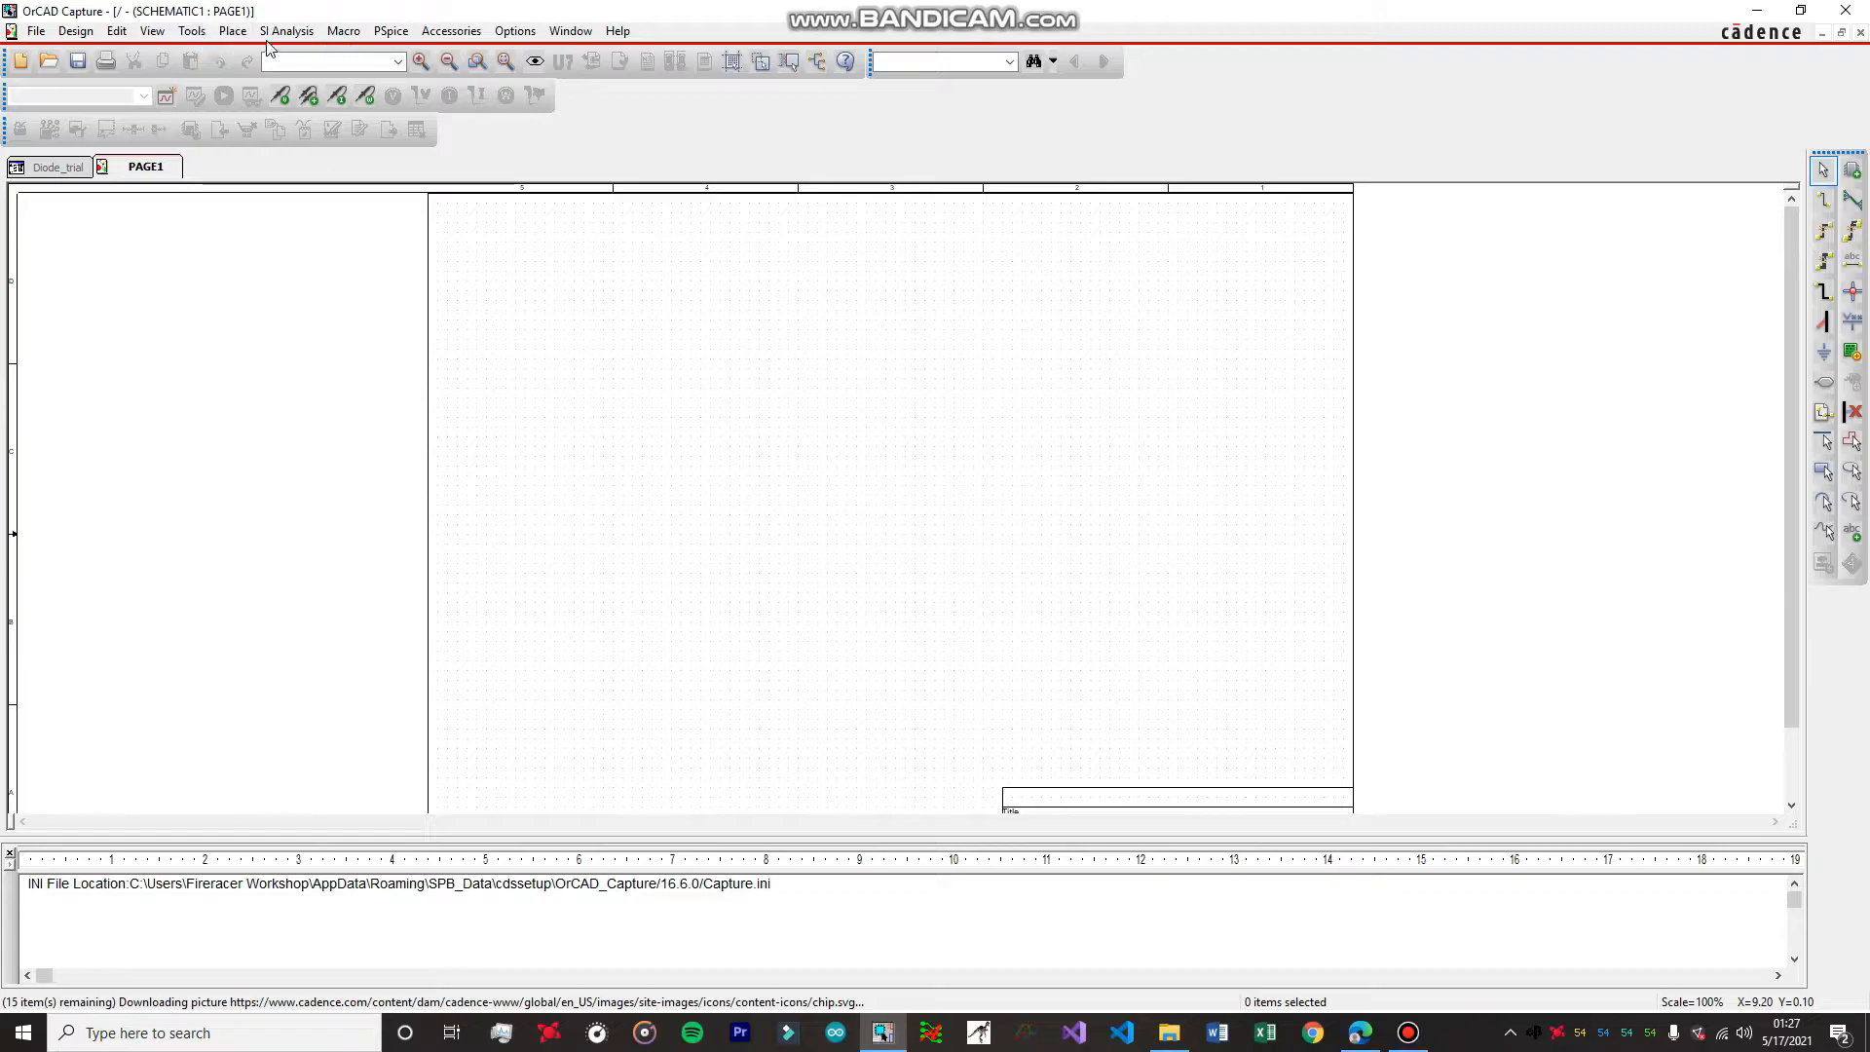
Open part placement and add all the Capture libraries from the library folder, starting with Amplifier.
left_click(234, 31)
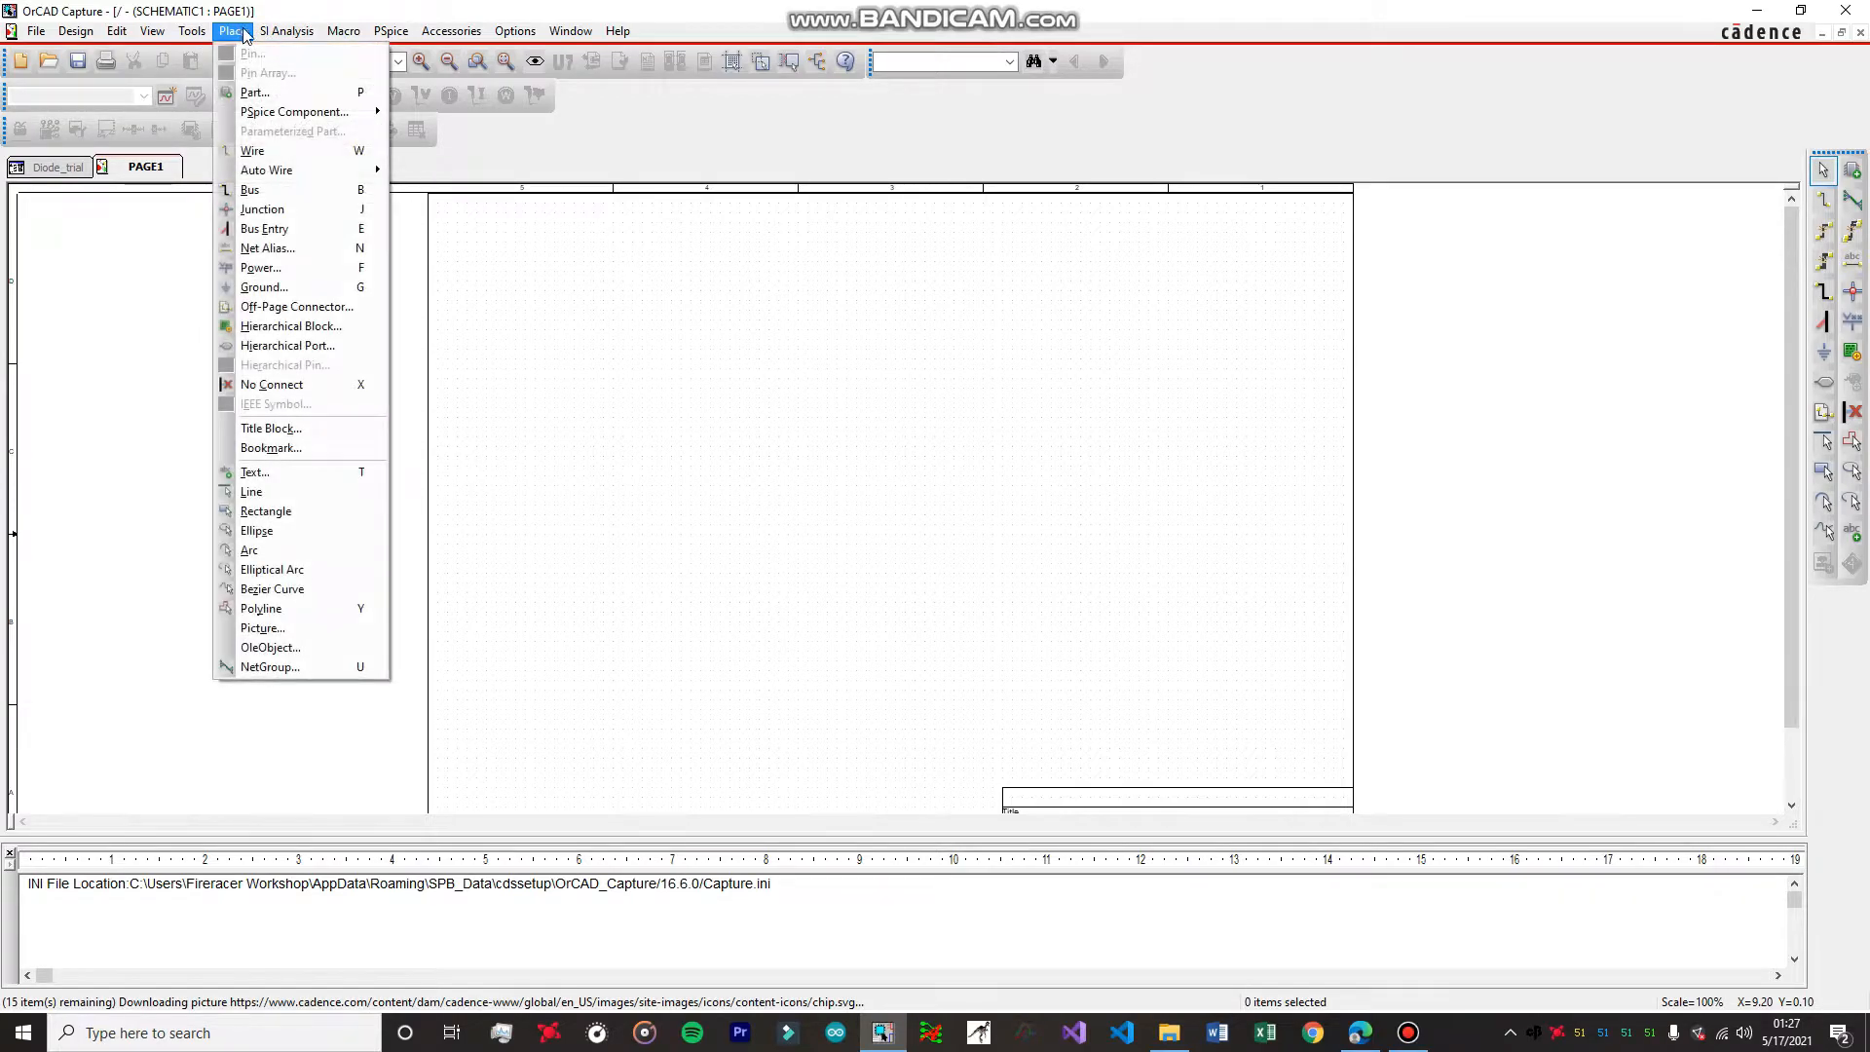
left_click(252, 94)
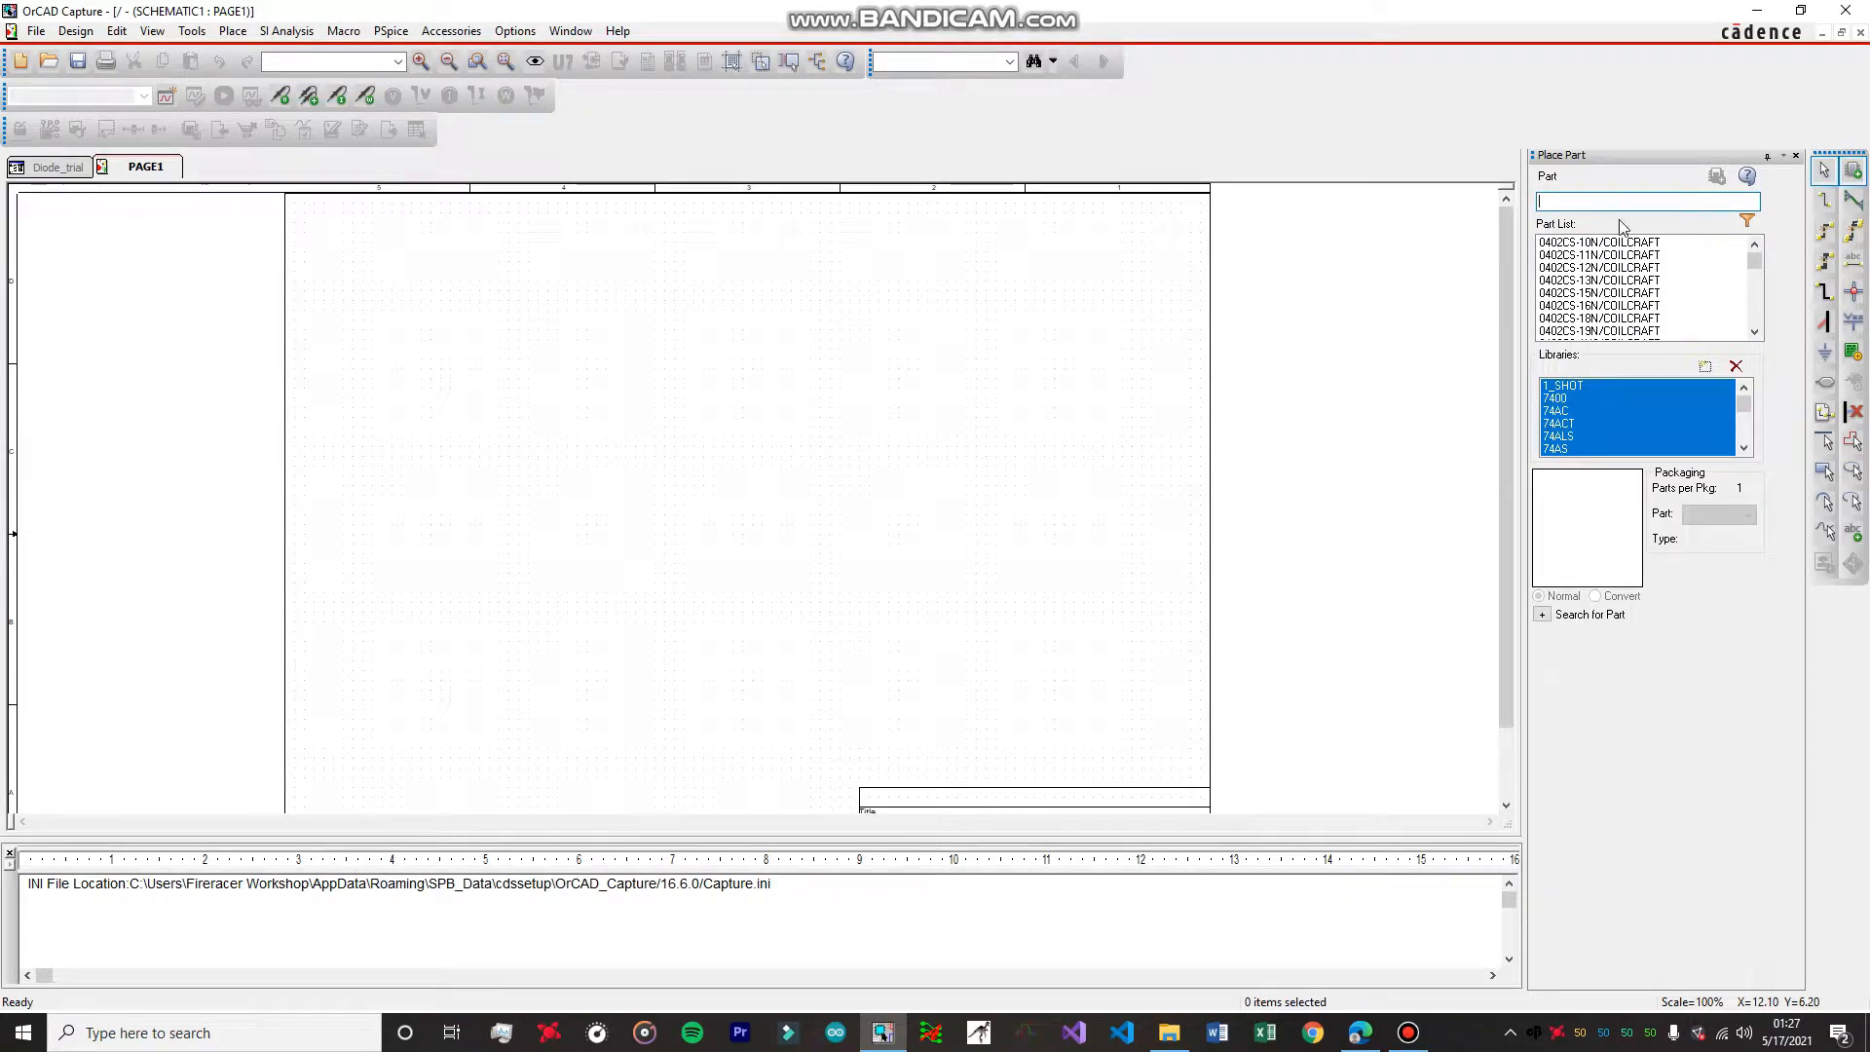
left_click(1705, 368)
left_click(880, 351)
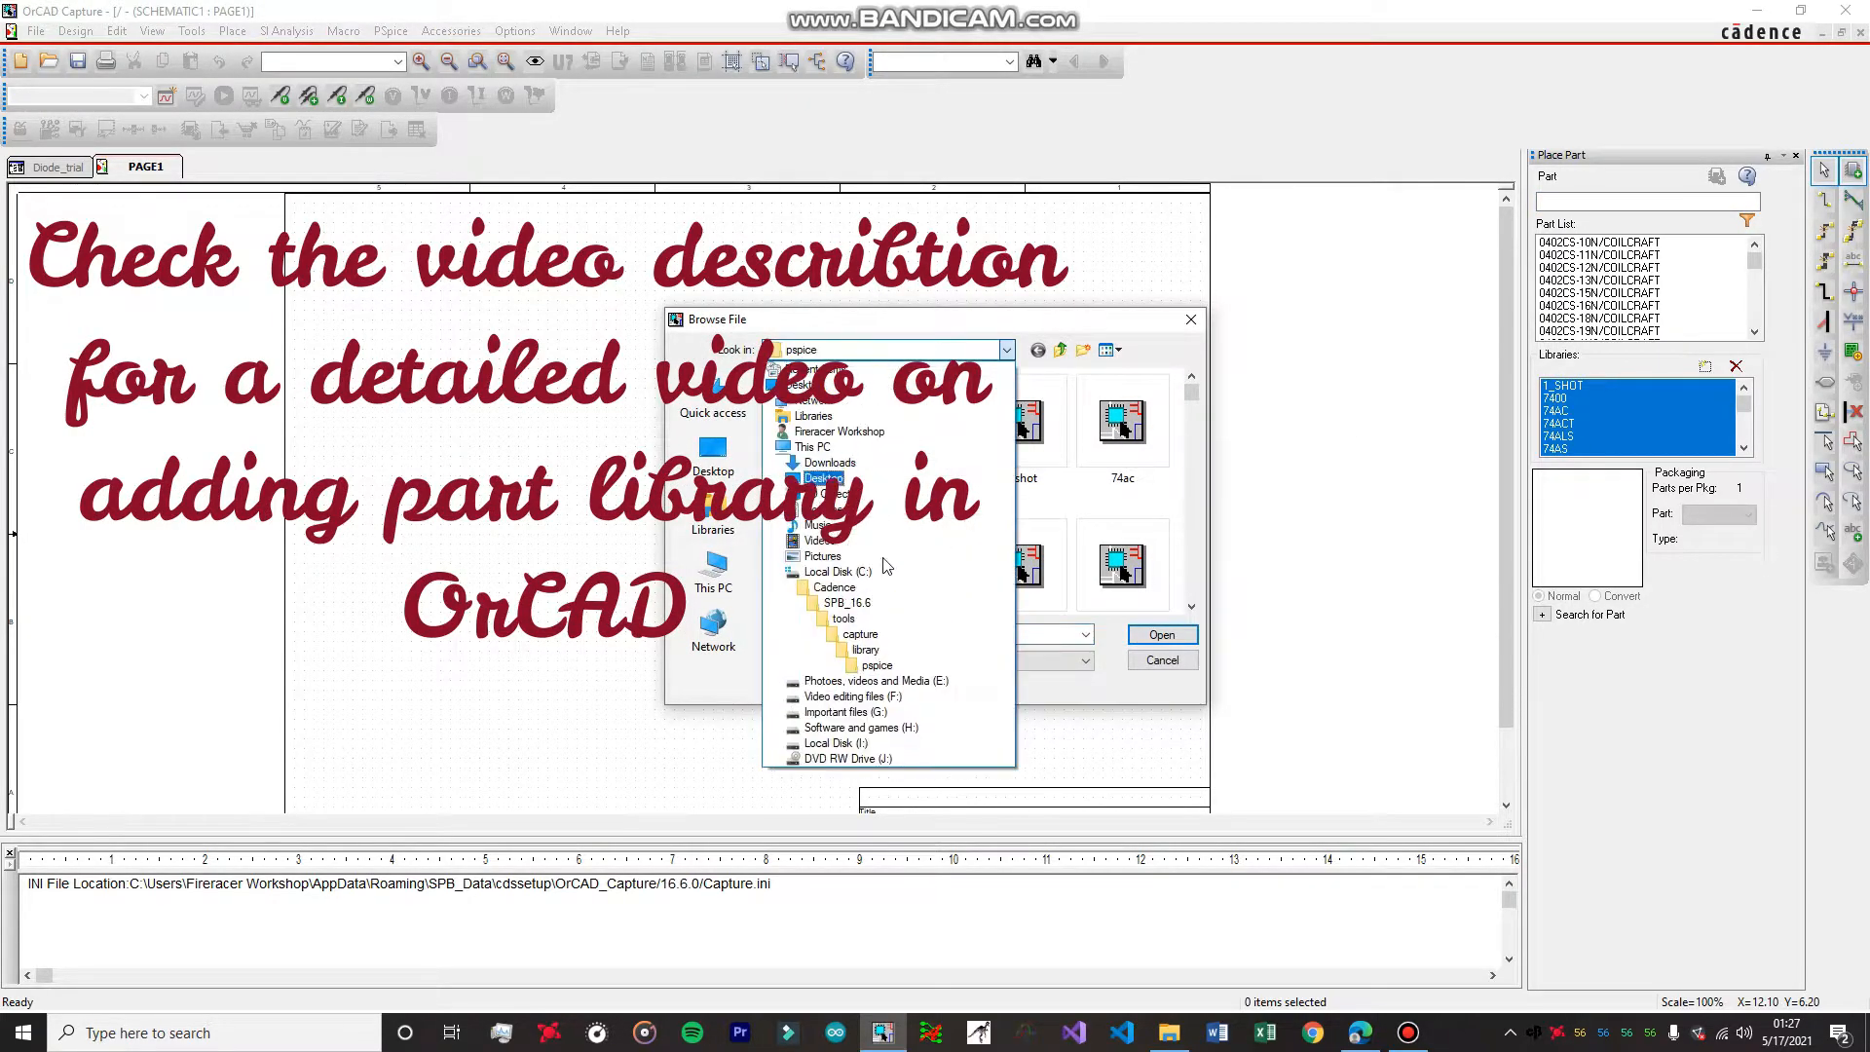
left_click(854, 651)
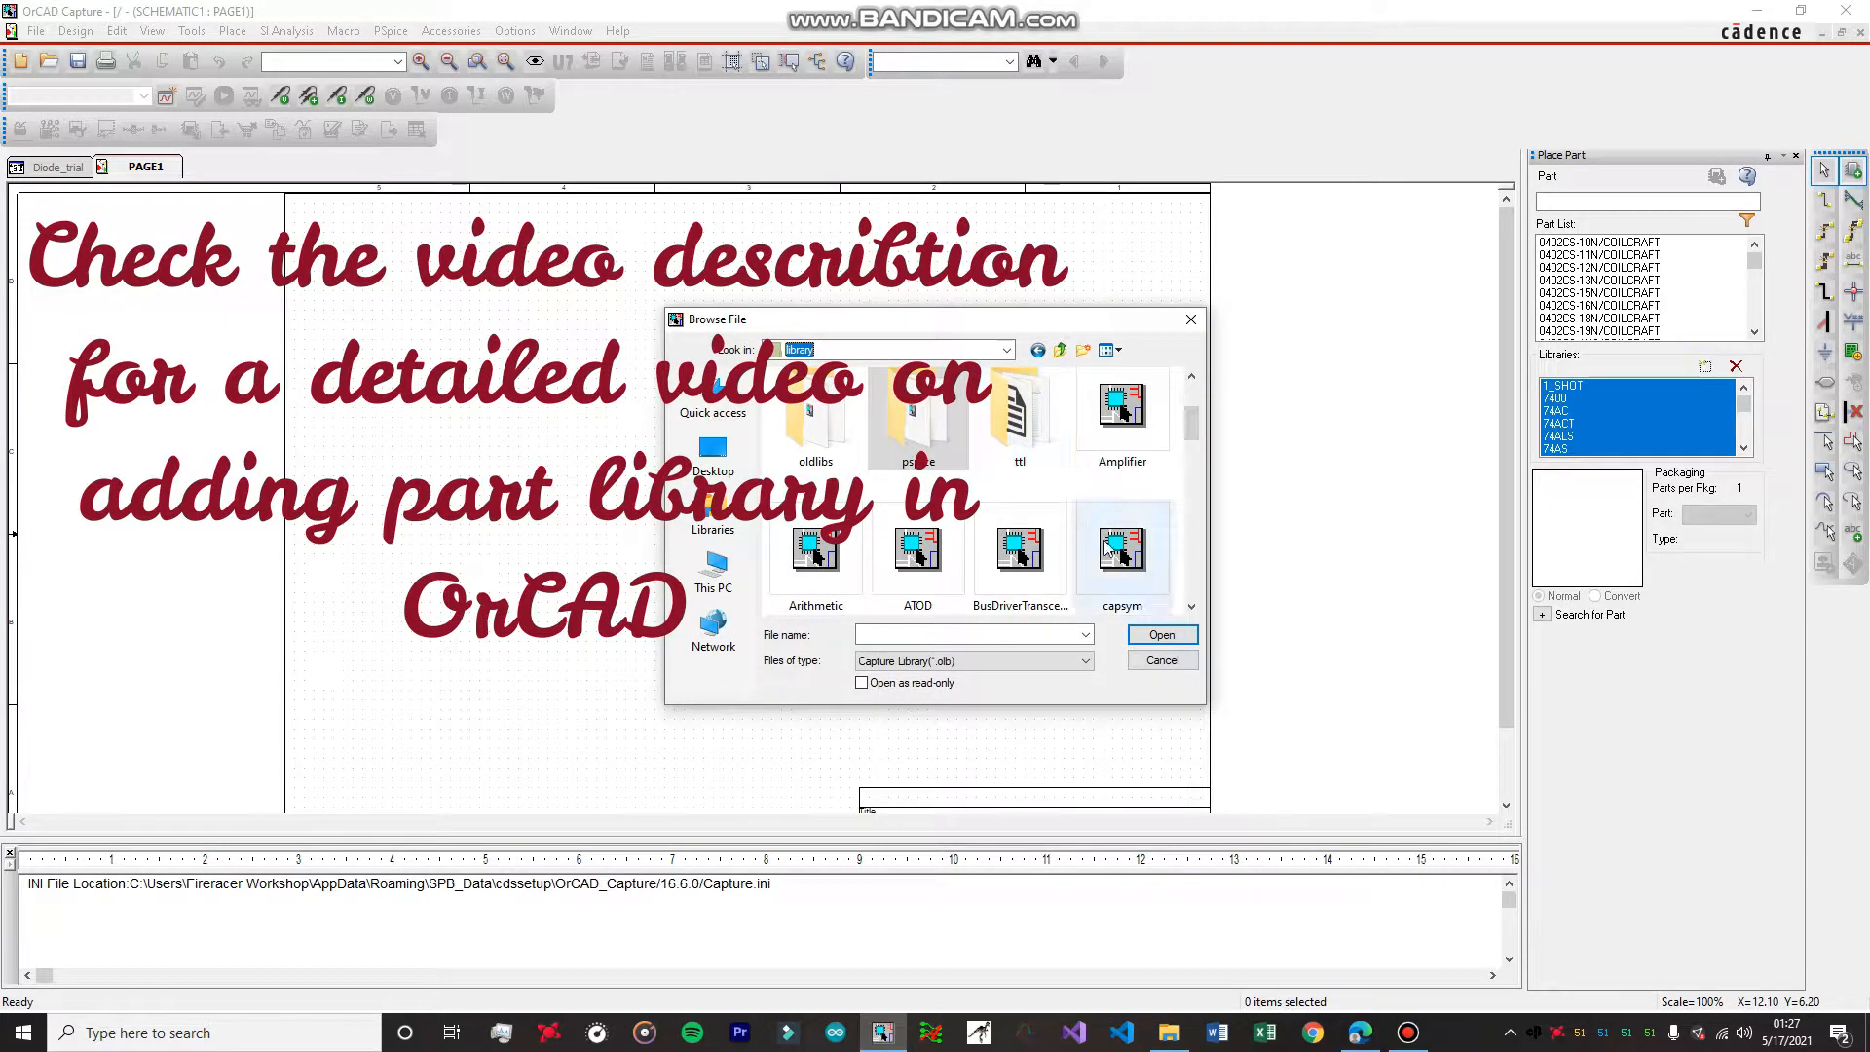
left_click(1122, 414)
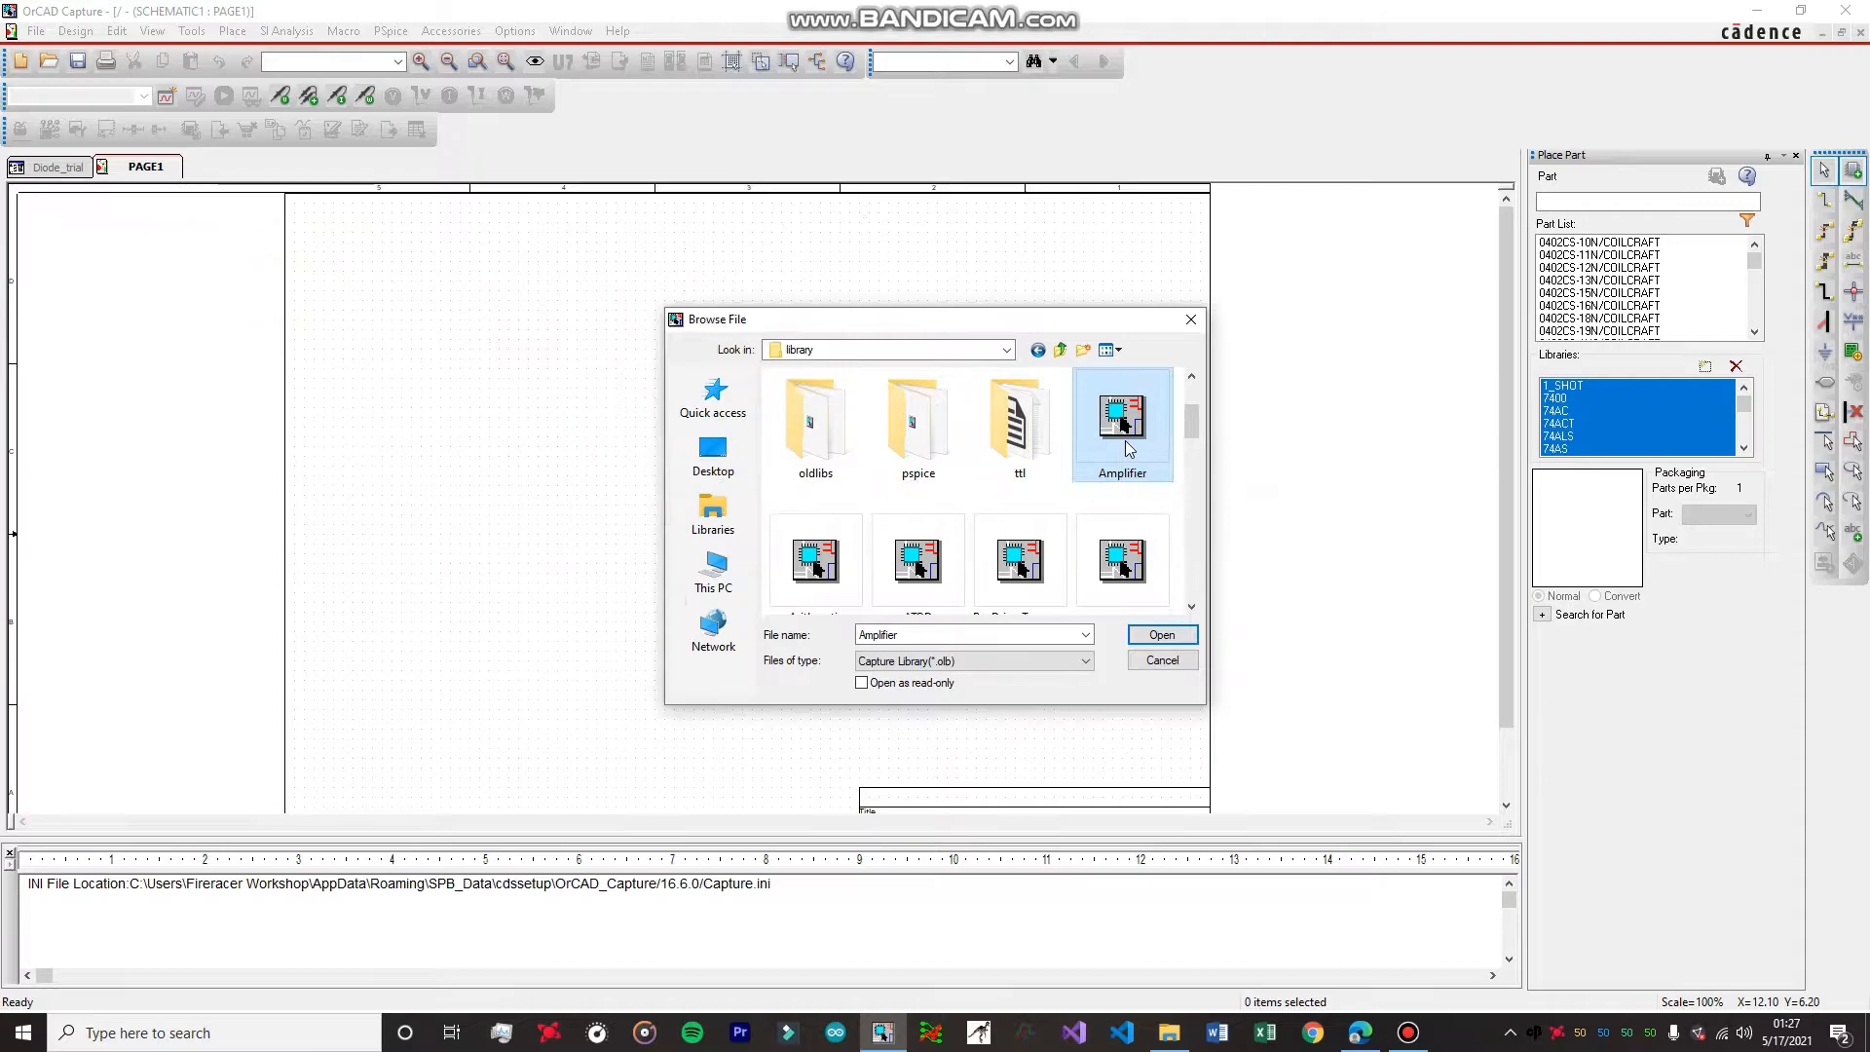
key("ctrl+a")
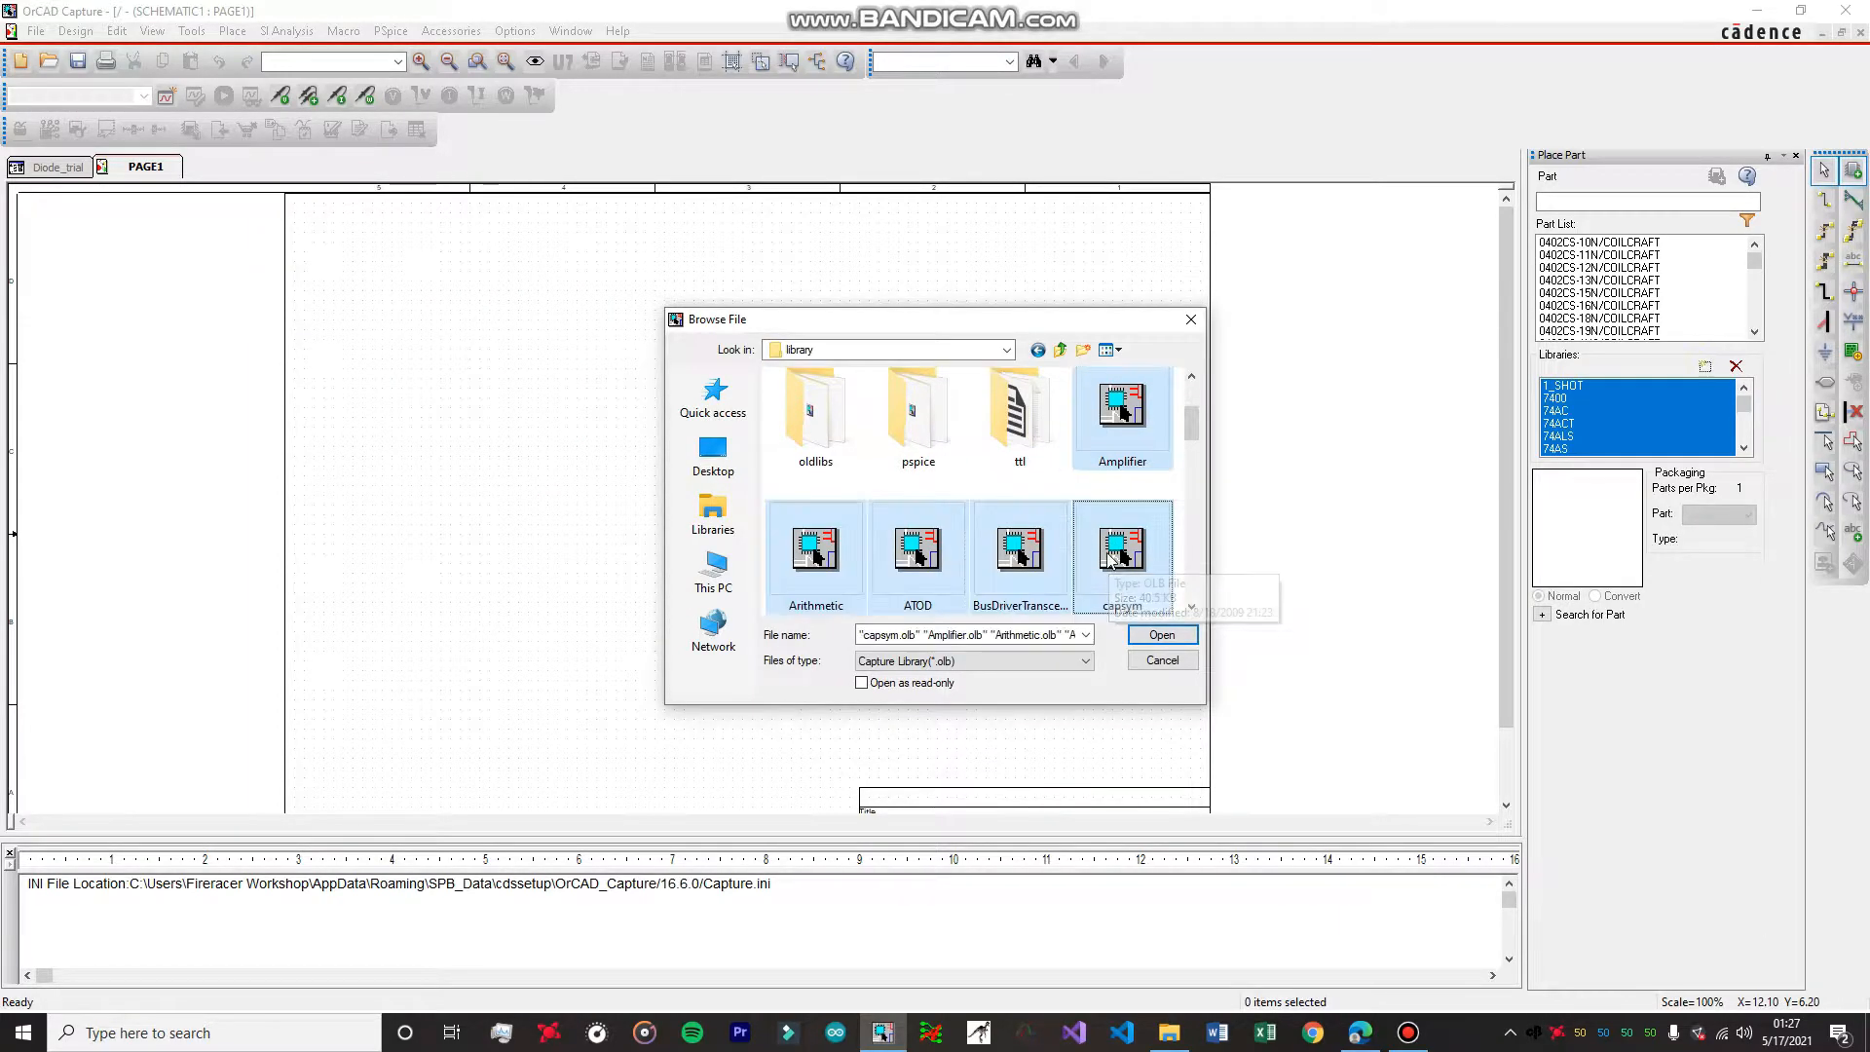
scroll(1101, 545, "down", 6)
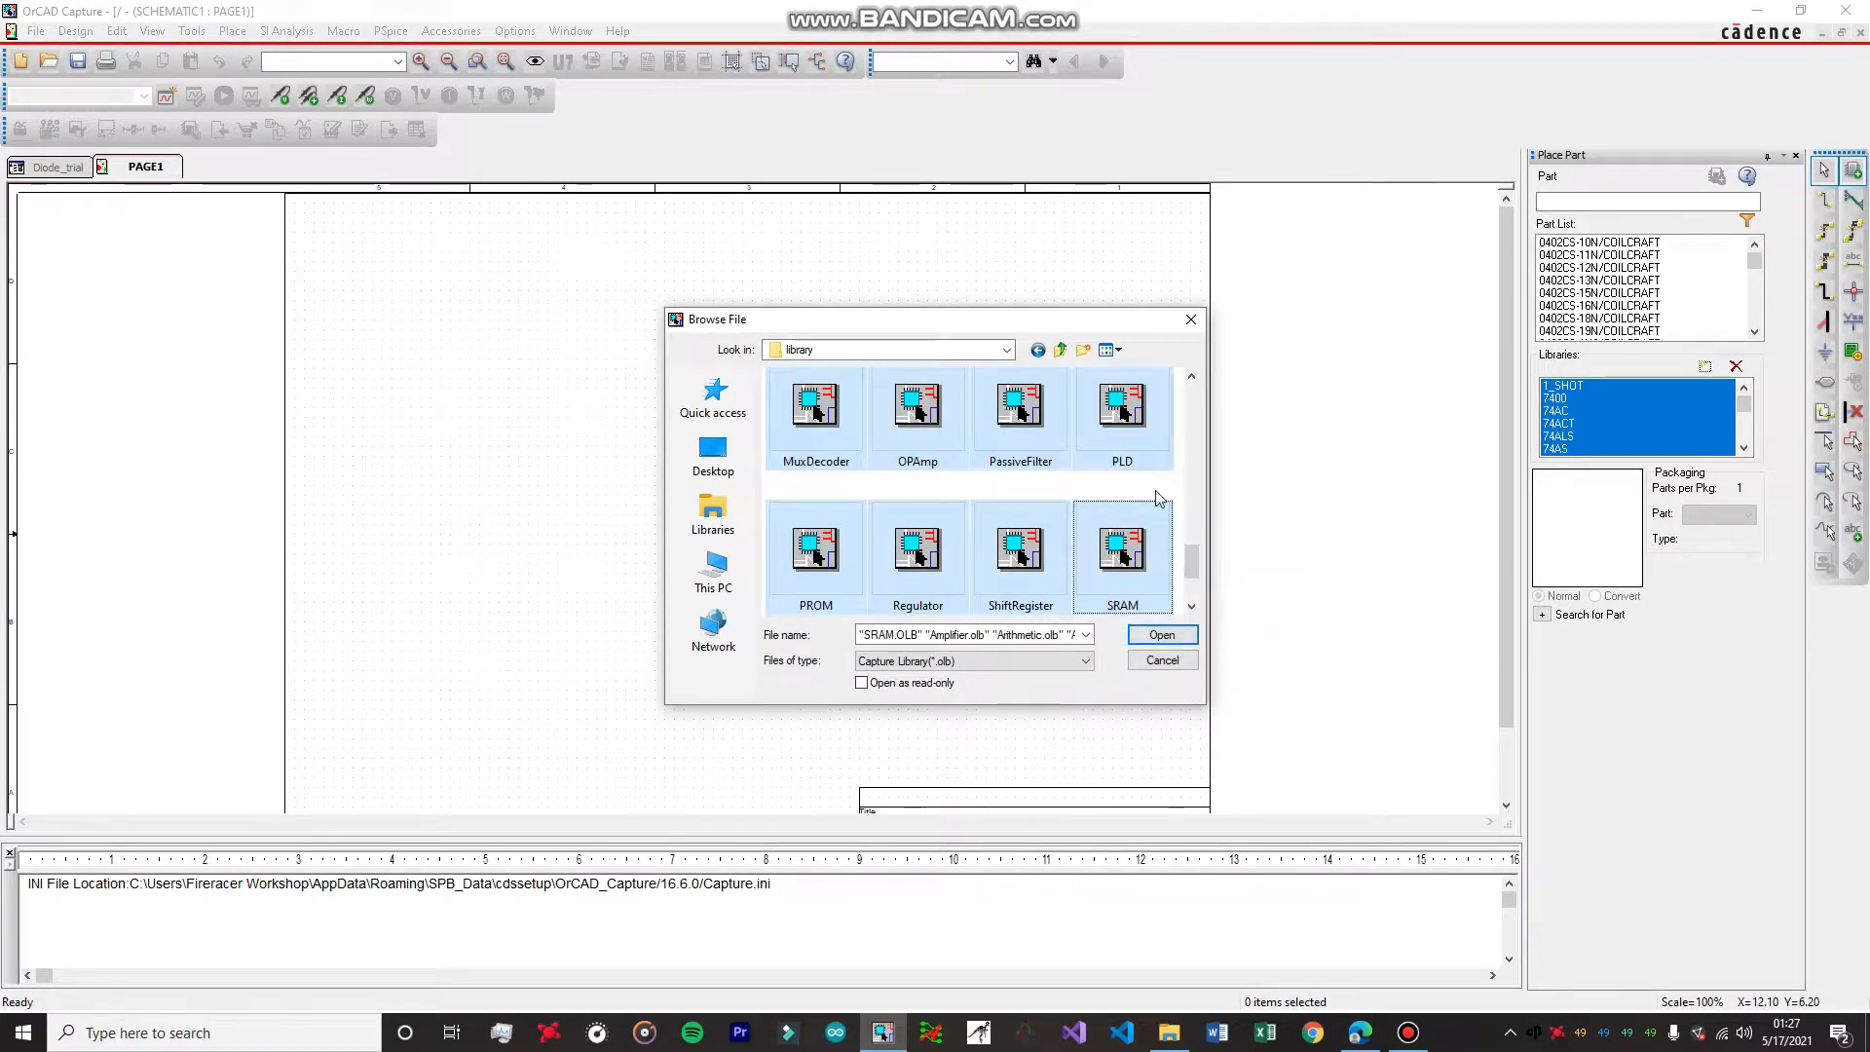
left_click(1164, 638)
Try to add all the Capture libraries from the pspice folder, from 1_shot to tyco_elec.
left_click(1703, 368)
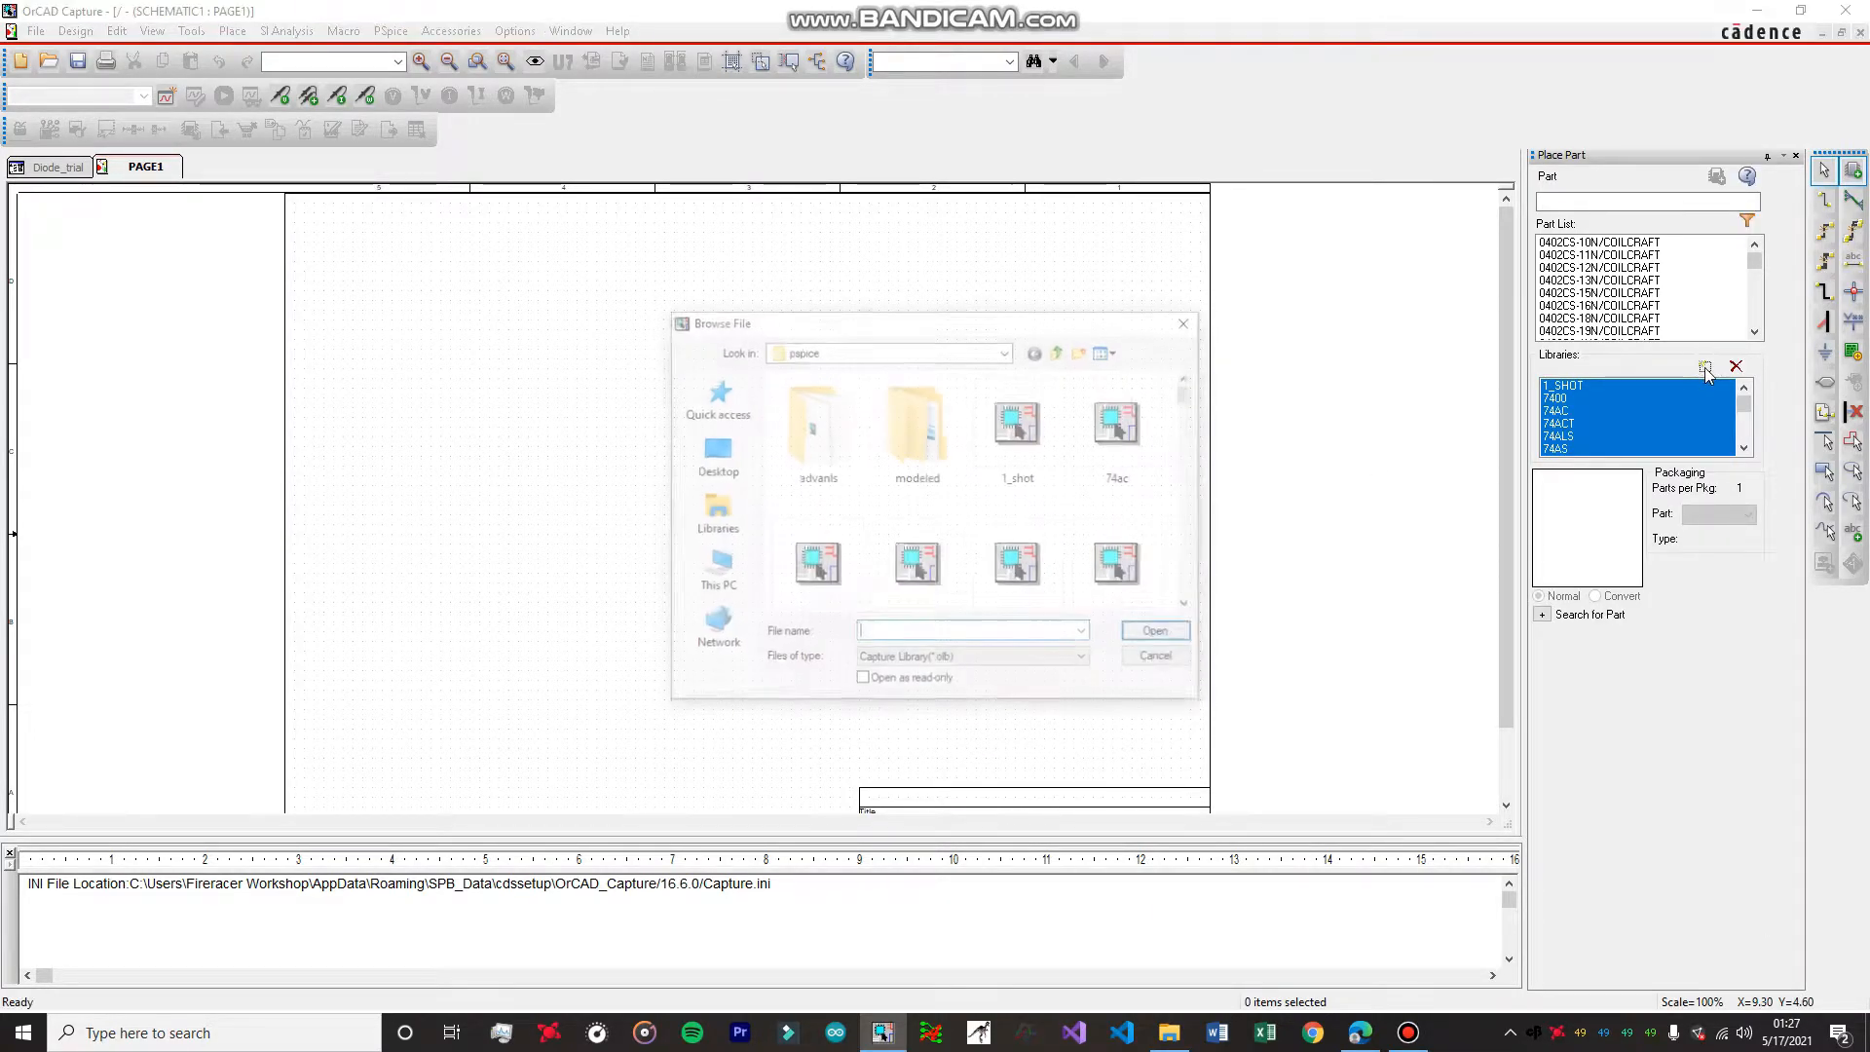
left_click(864, 352)
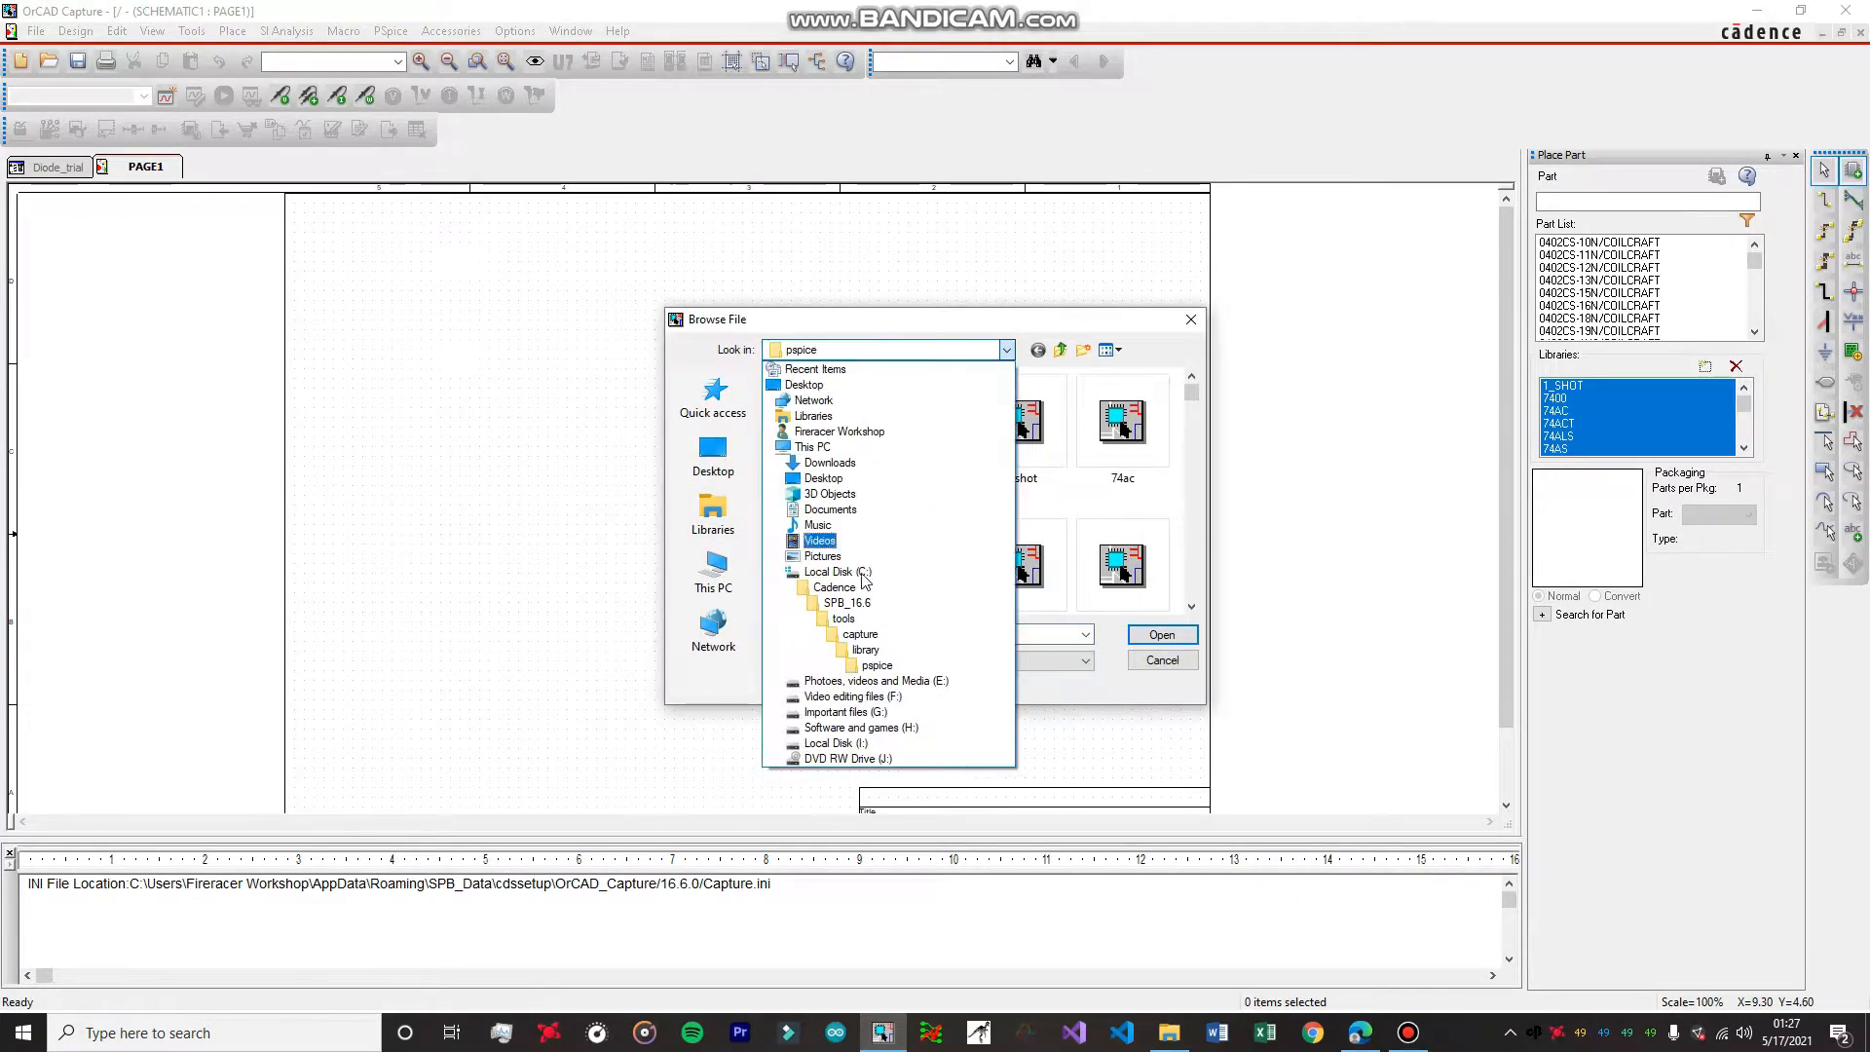
left_click(866, 606)
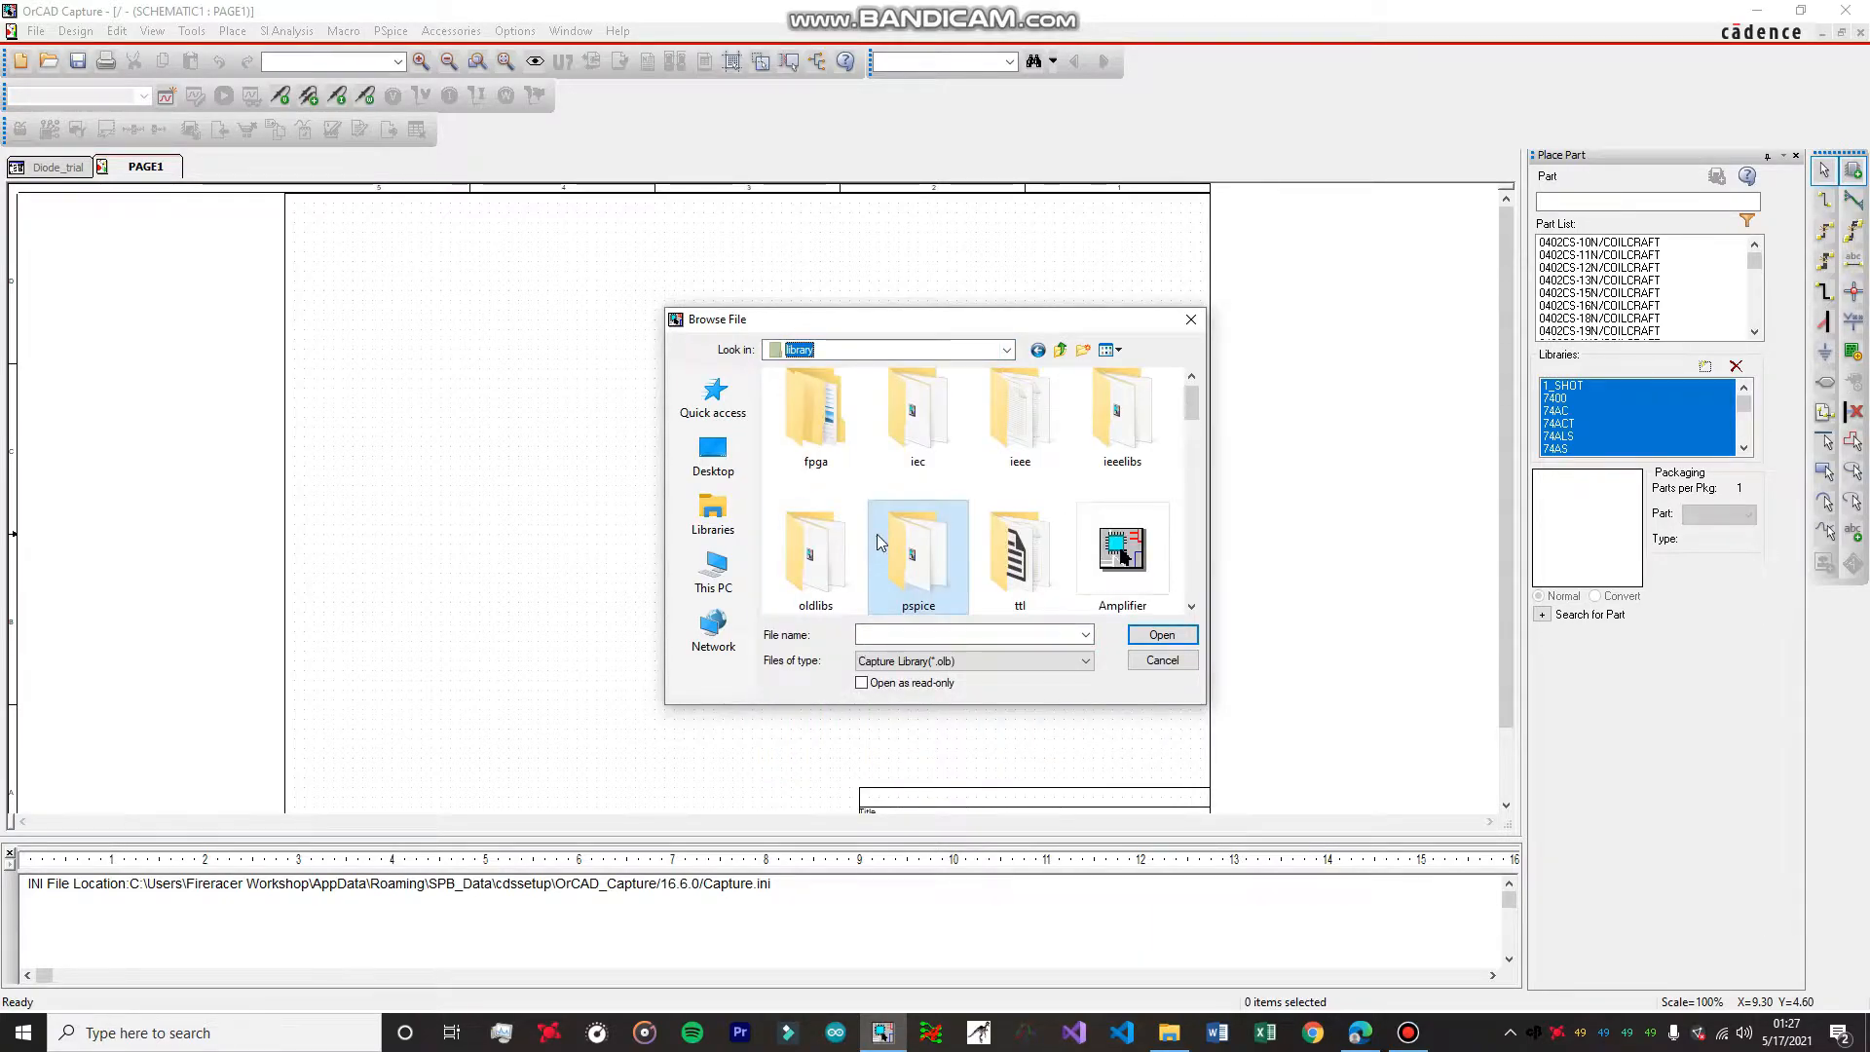
scroll(1013, 504, "down", 3)
scroll(1011, 502, "up", 2)
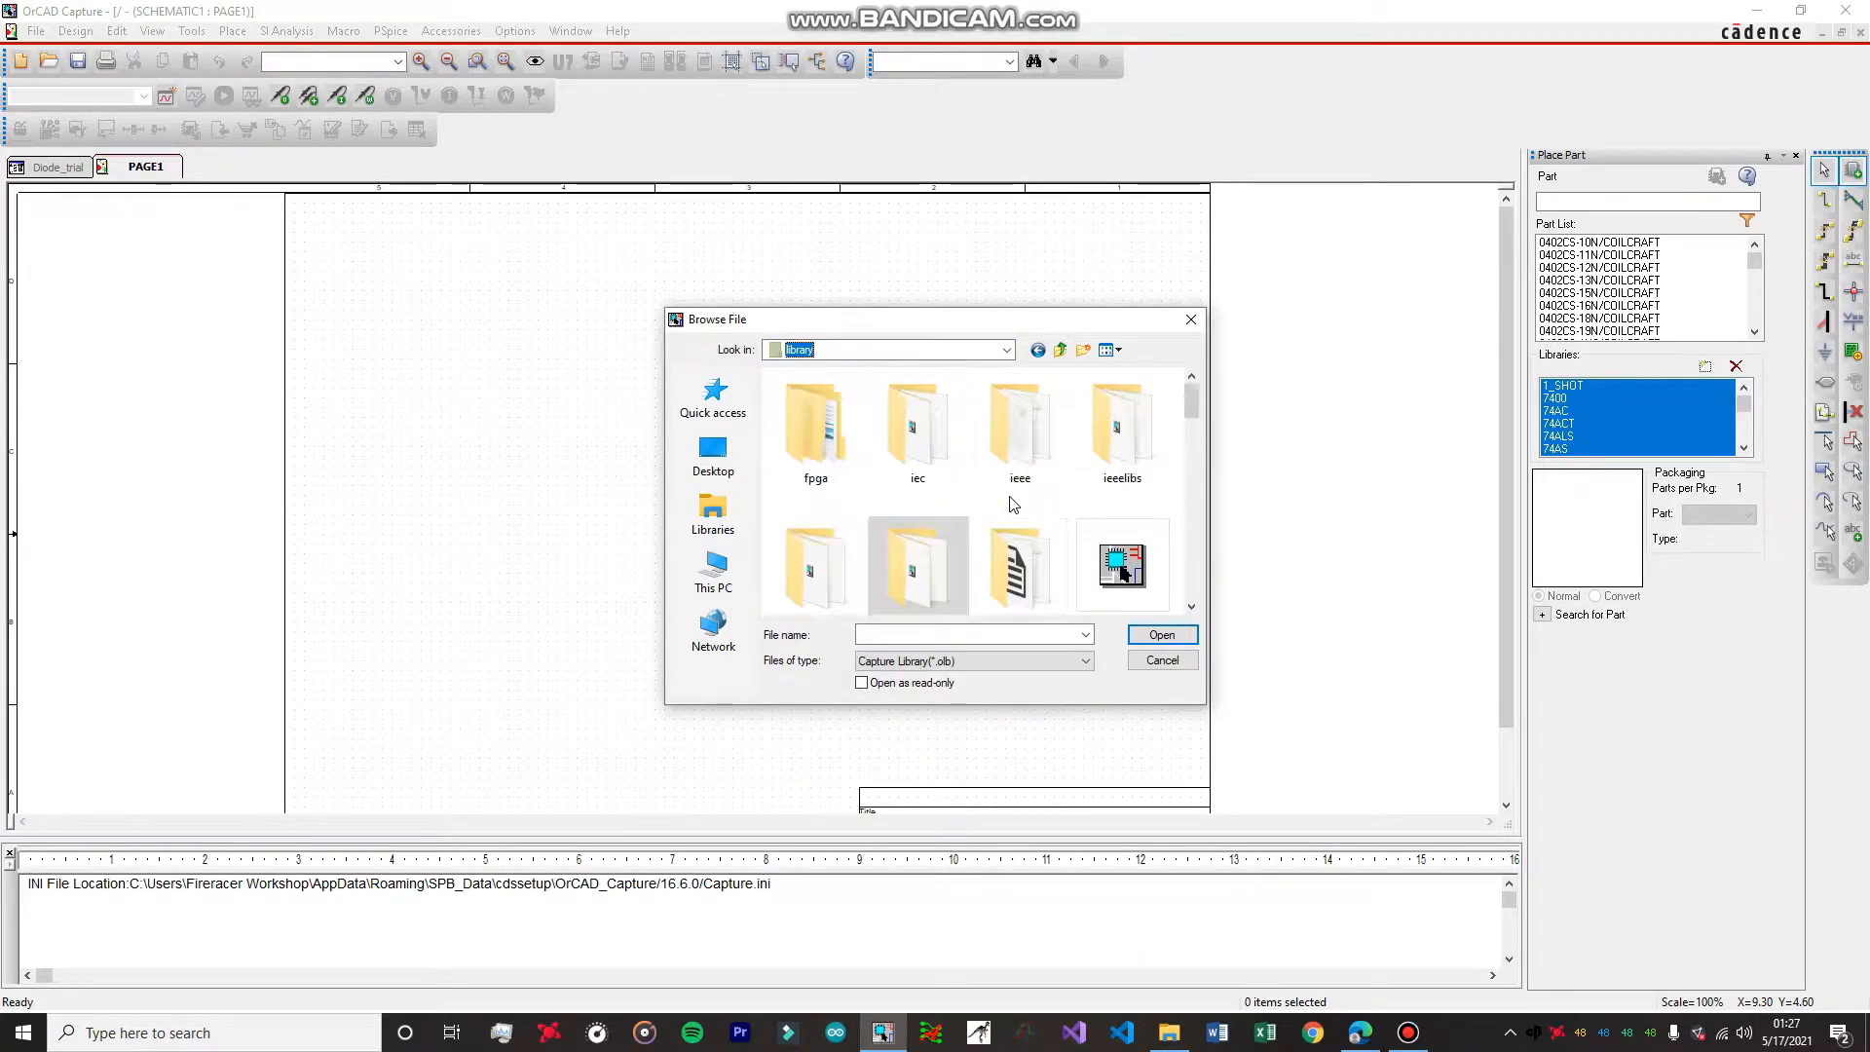
scroll(945, 575, "down", 1)
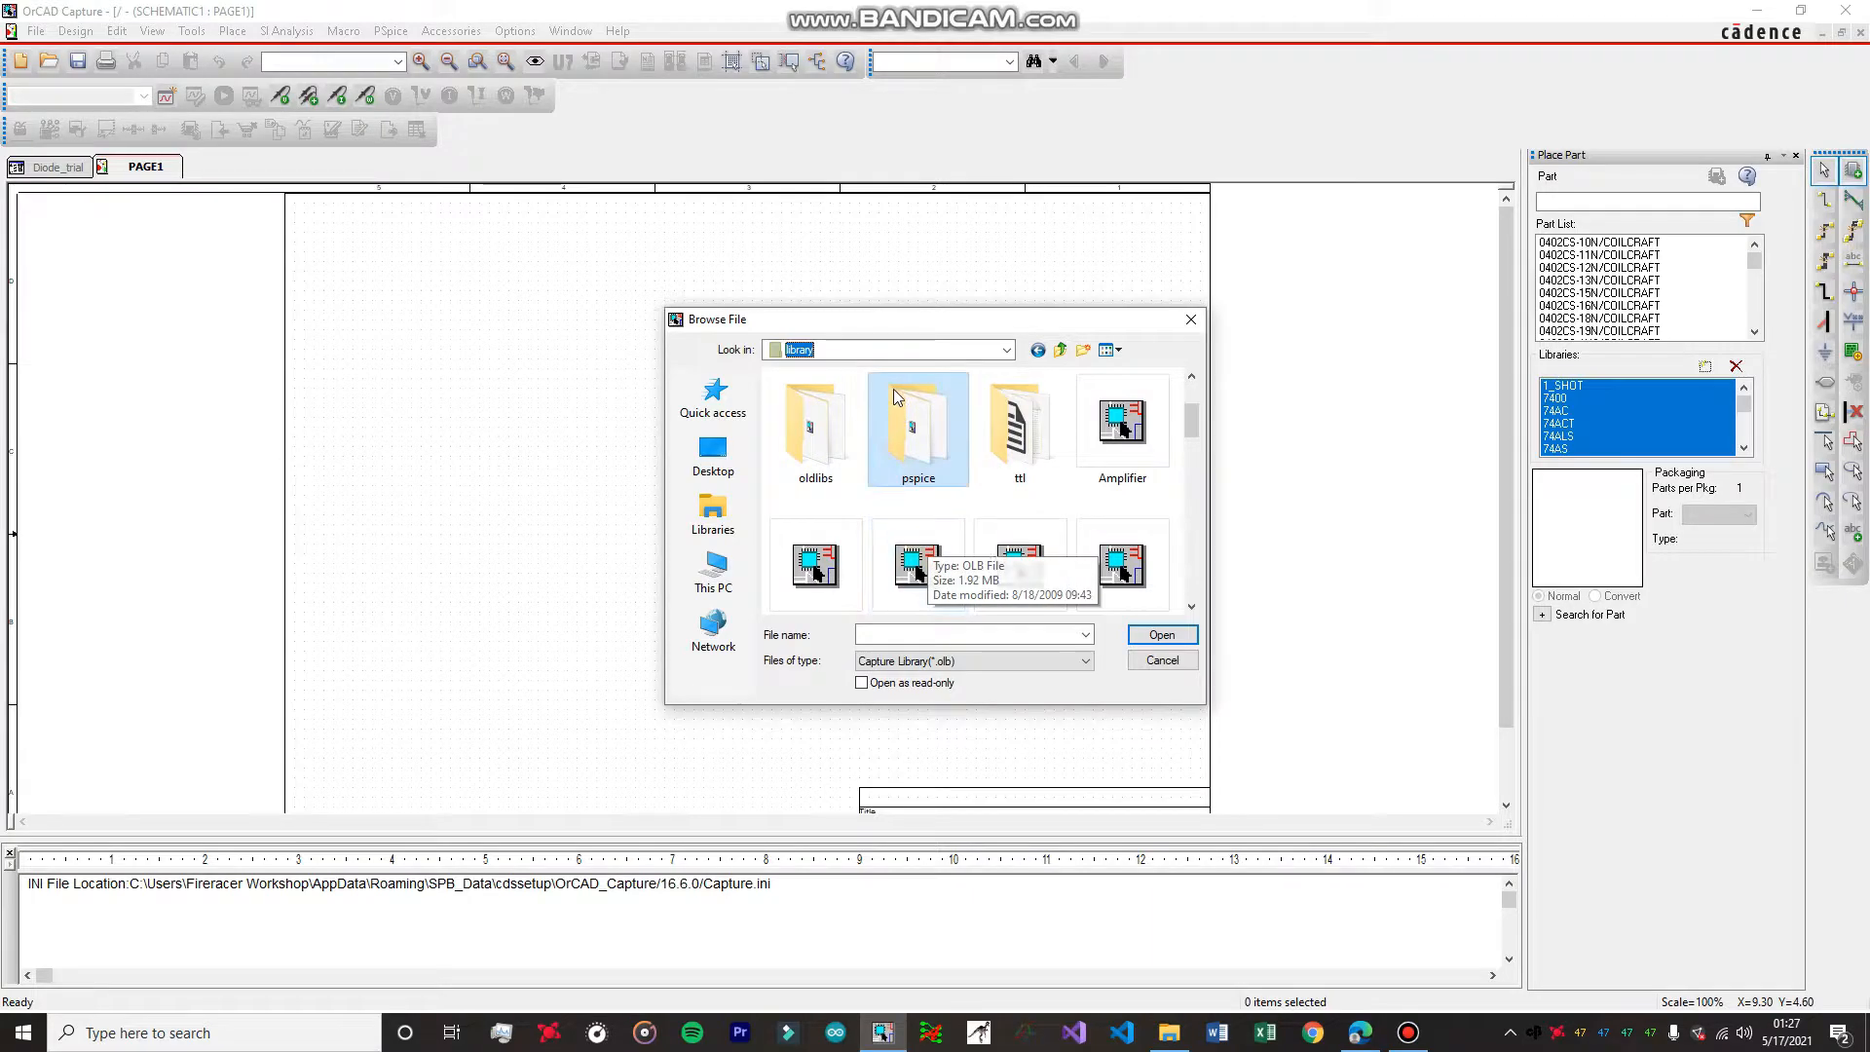
left_click(923, 440)
left_click(1020, 448)
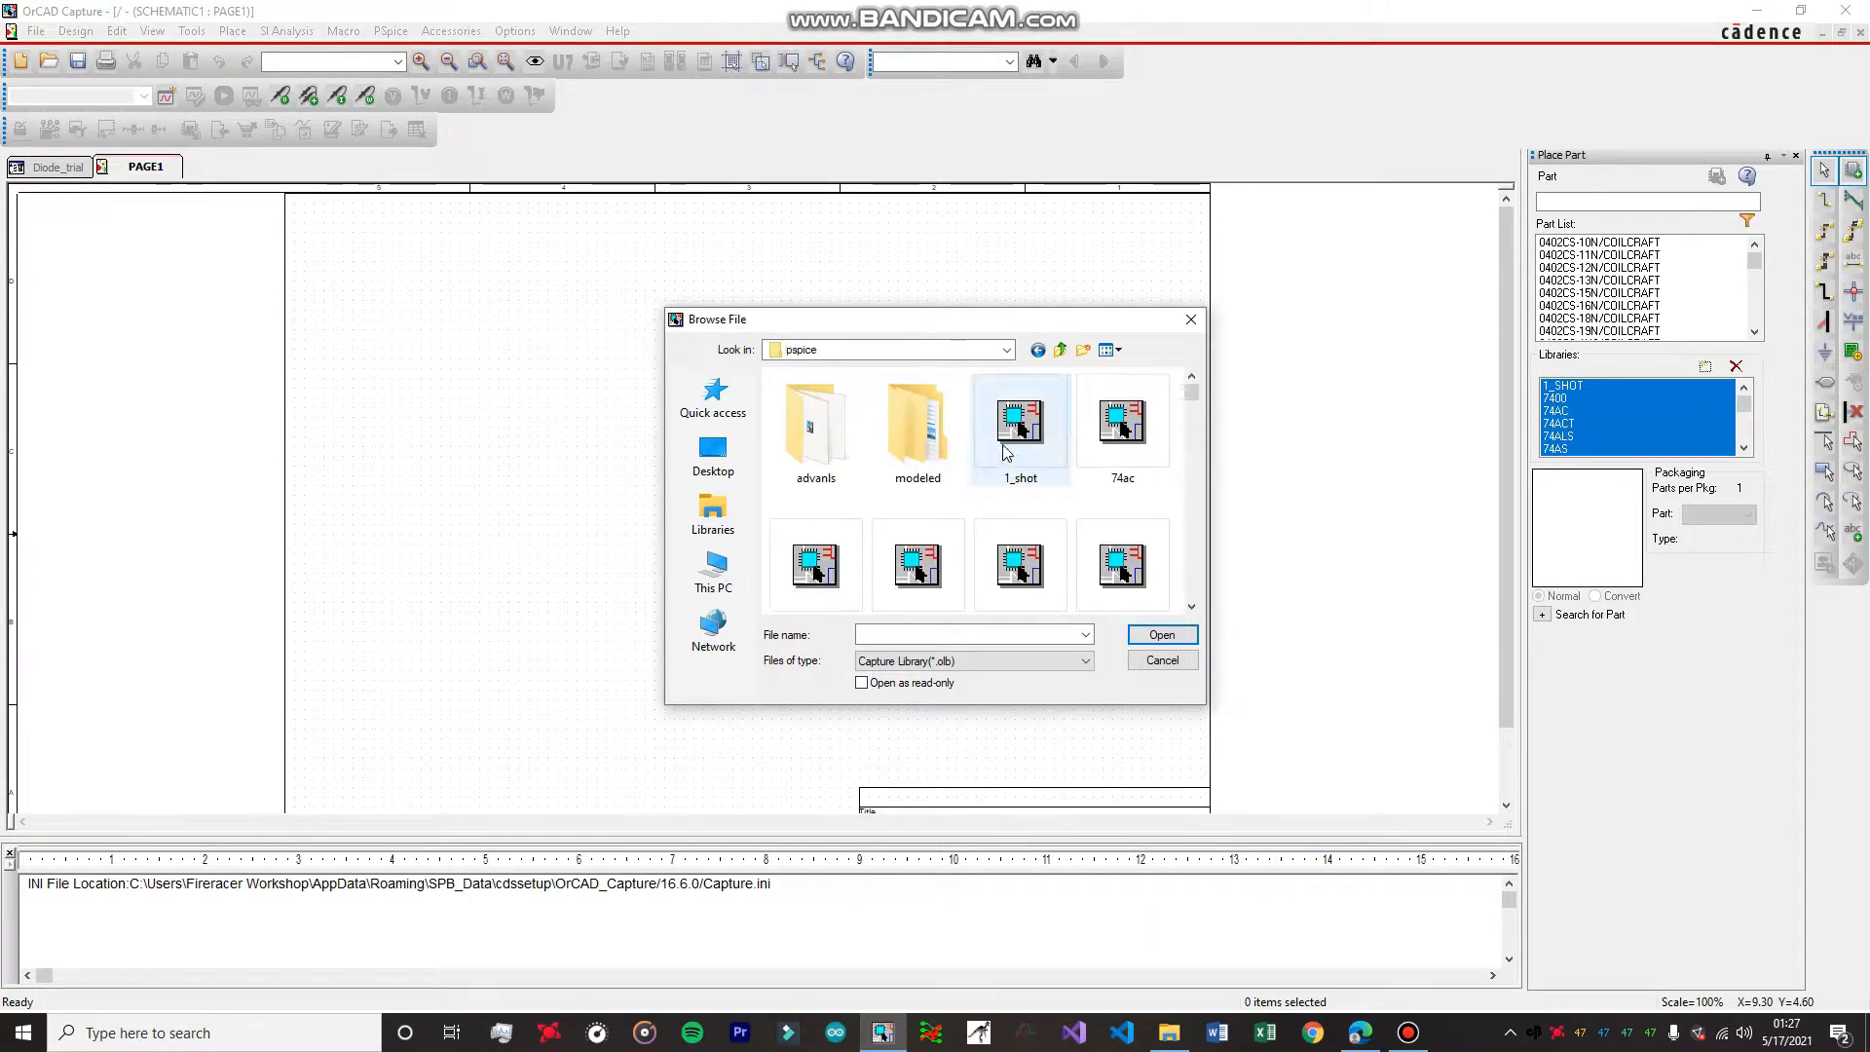
key("shift+Down")
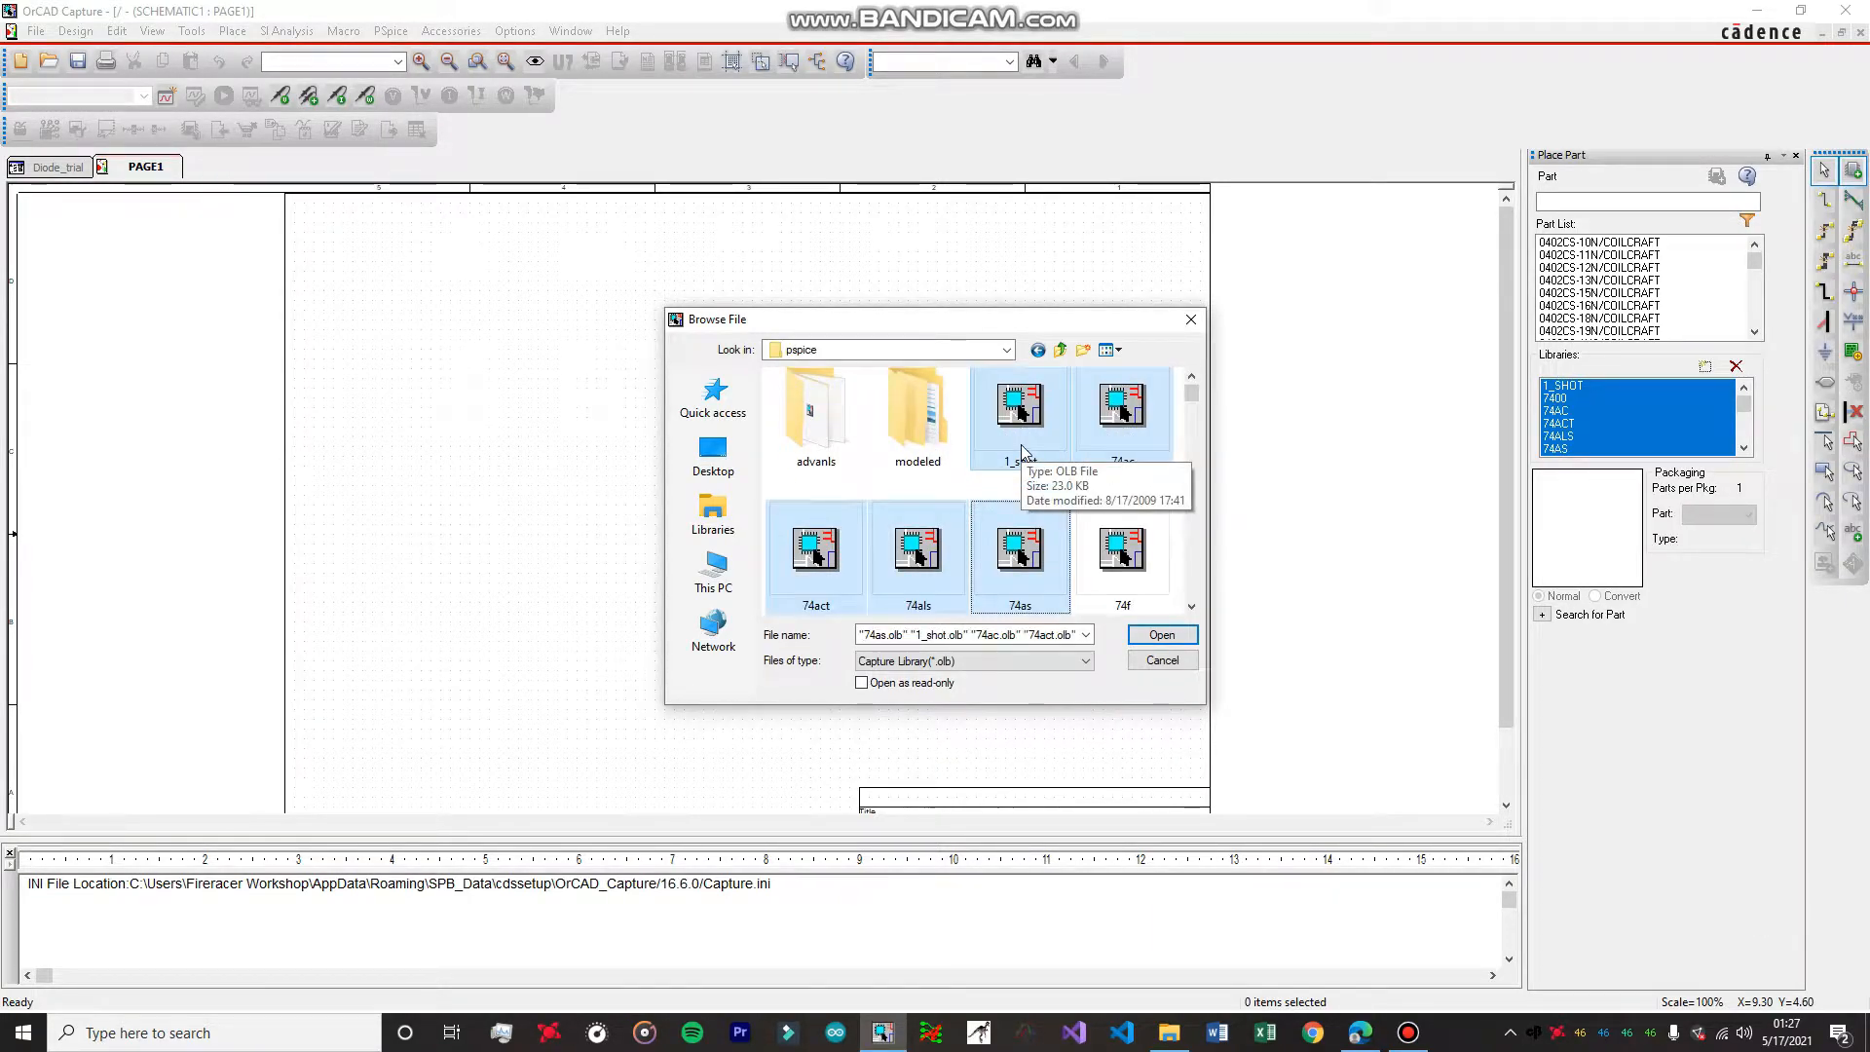
key("shift+Down")
key("shift+Down")
key("shift+Down")
key("shift+Down")
key("shift+Down")
key("shift+Down")
key("shift+Down")
key("shift+Down")
key("shift+Down")
key("shift+Down")
key("shift+Down")
key("shift+Down")
key("shift+Down")
key("shift+Down")
key("shift+Down")
key("shift+Down")
key("shift+Down")
key("shift+Down")
key("shift+Down")
key("shift+Down")
left_click(1155, 590, "shift")
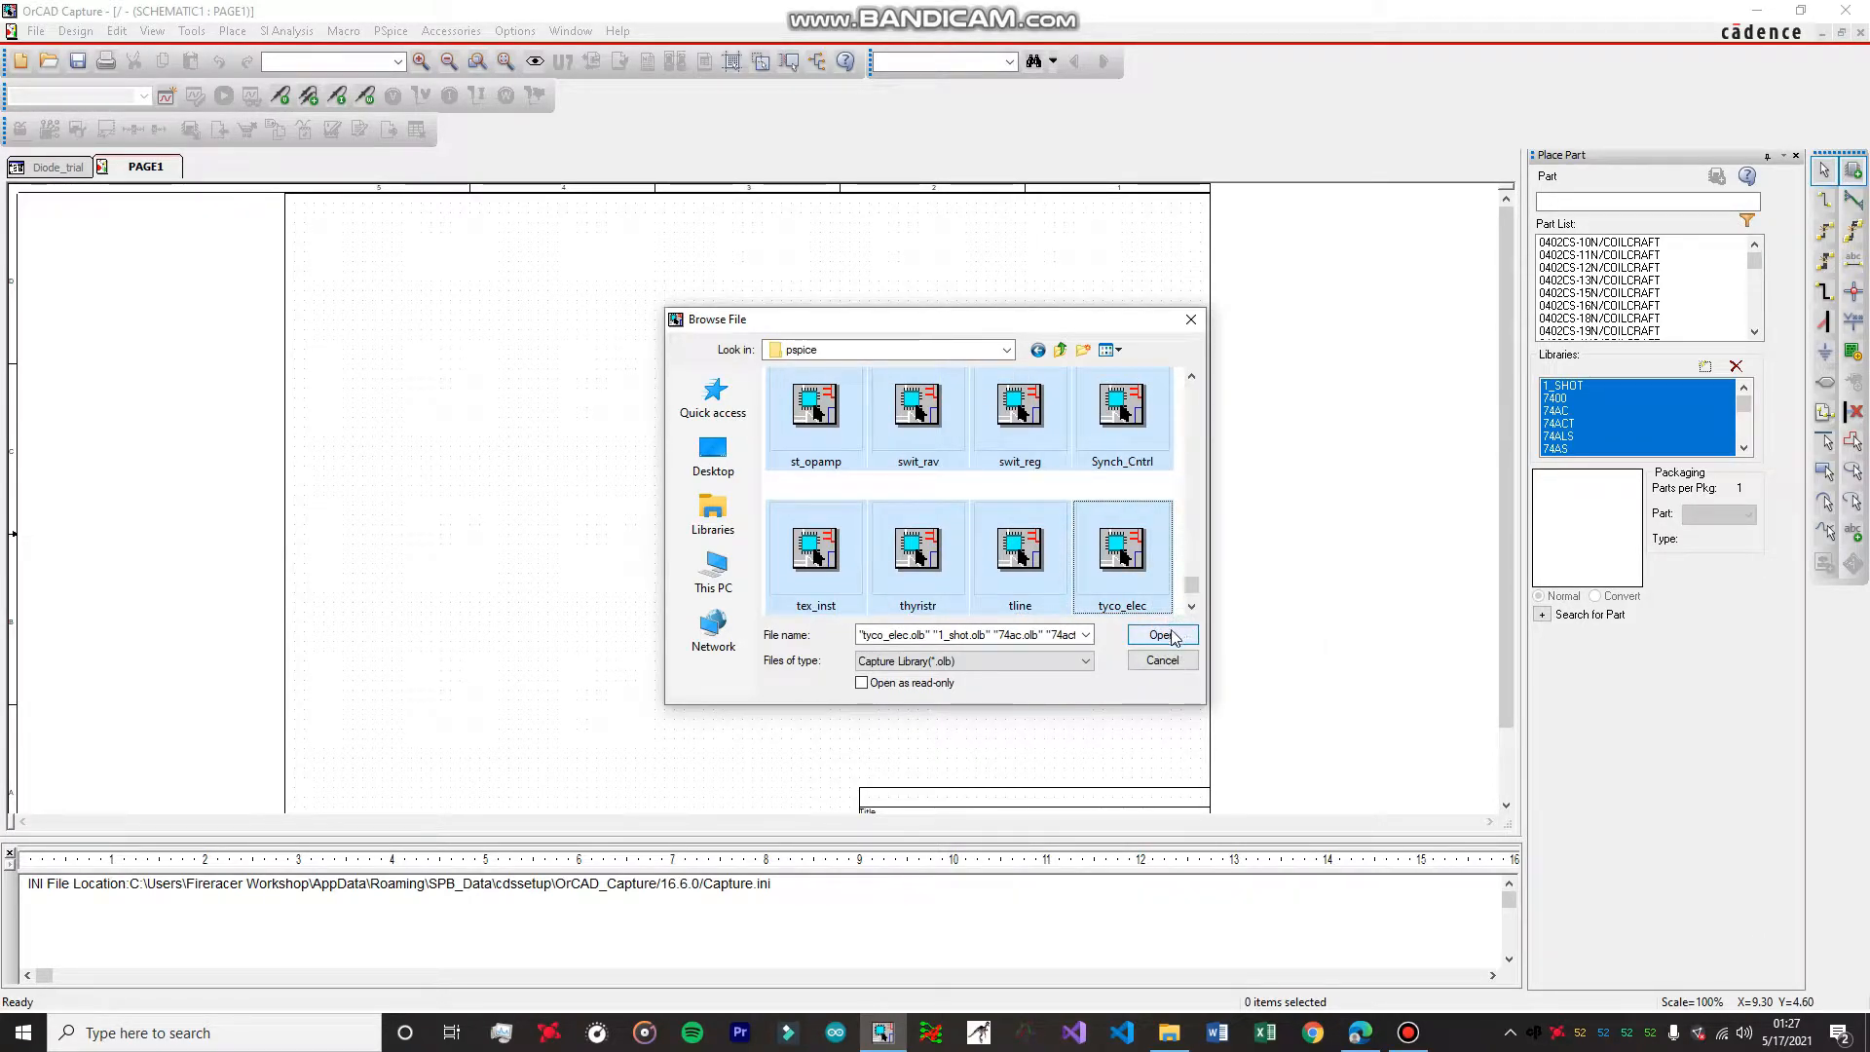
left_click(1191, 321)
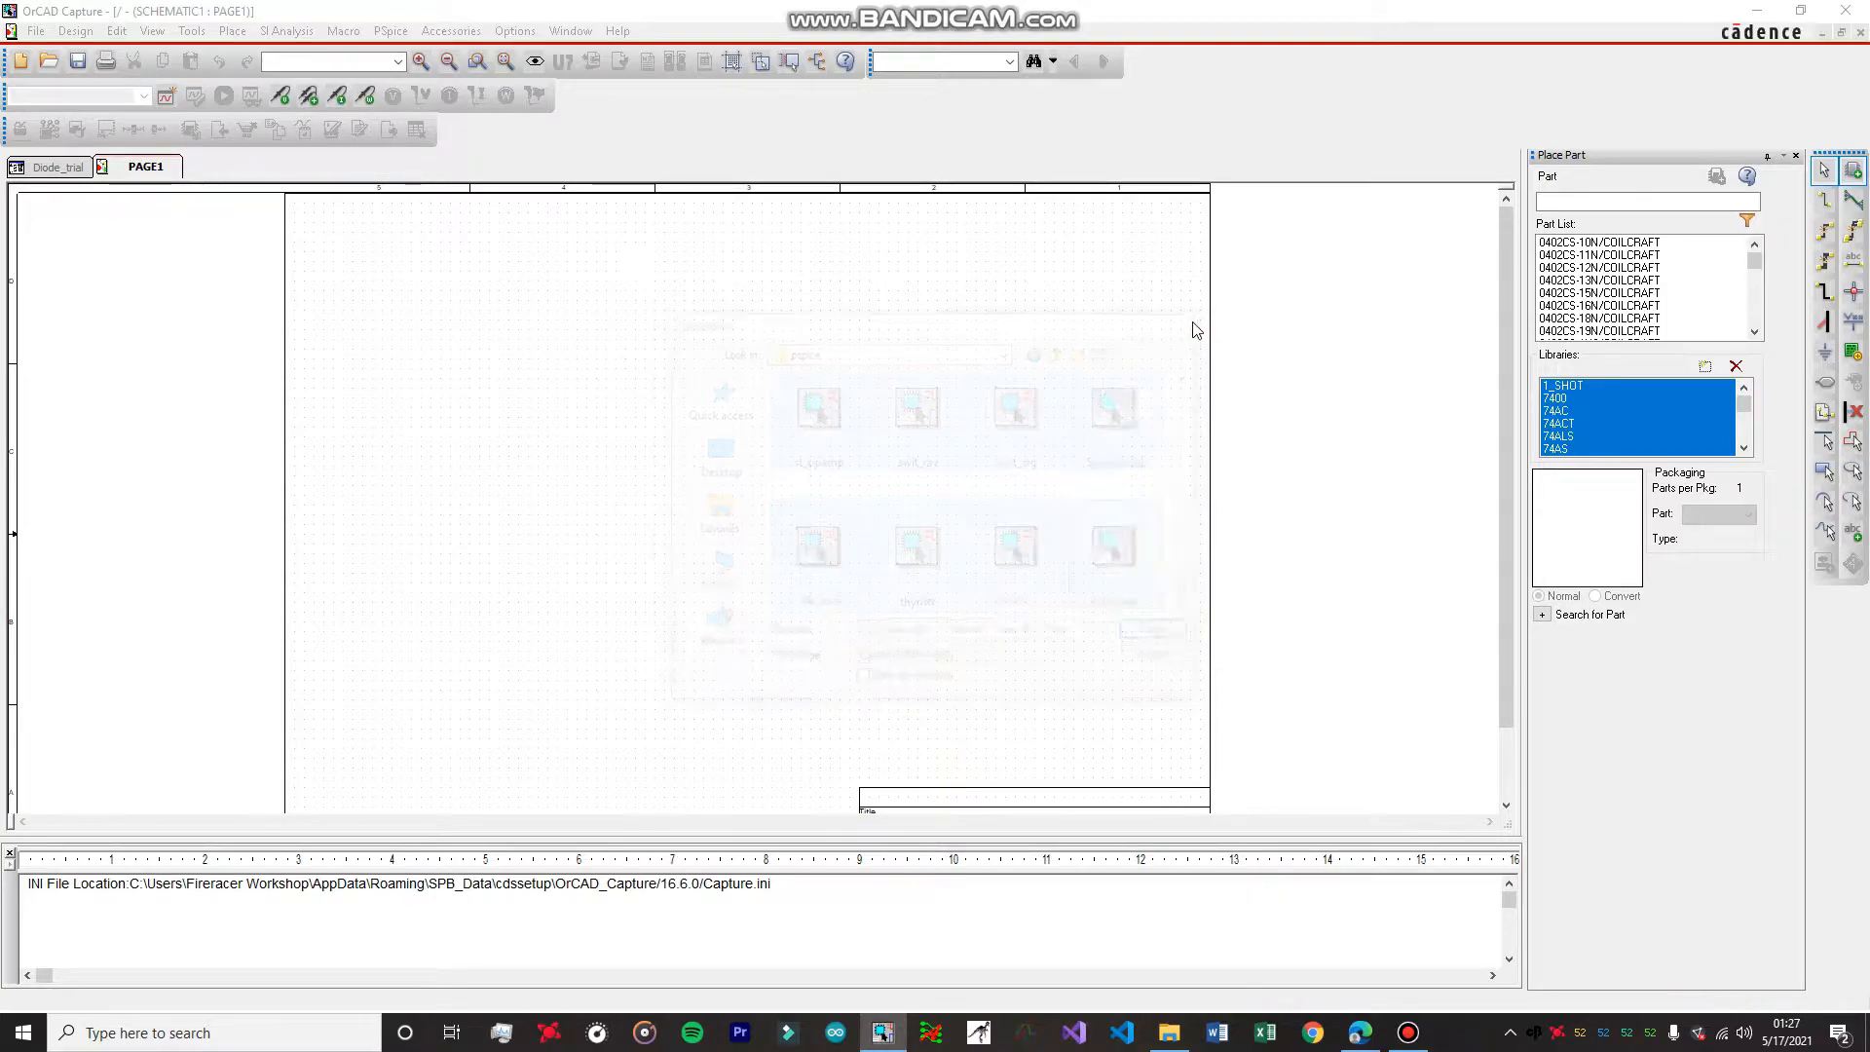
Switch to the 1N4007 datasheet PDF in the browser and examine the diode's maximum ratings and electrical characteristics, then minimize it.
left_click(1657, 202)
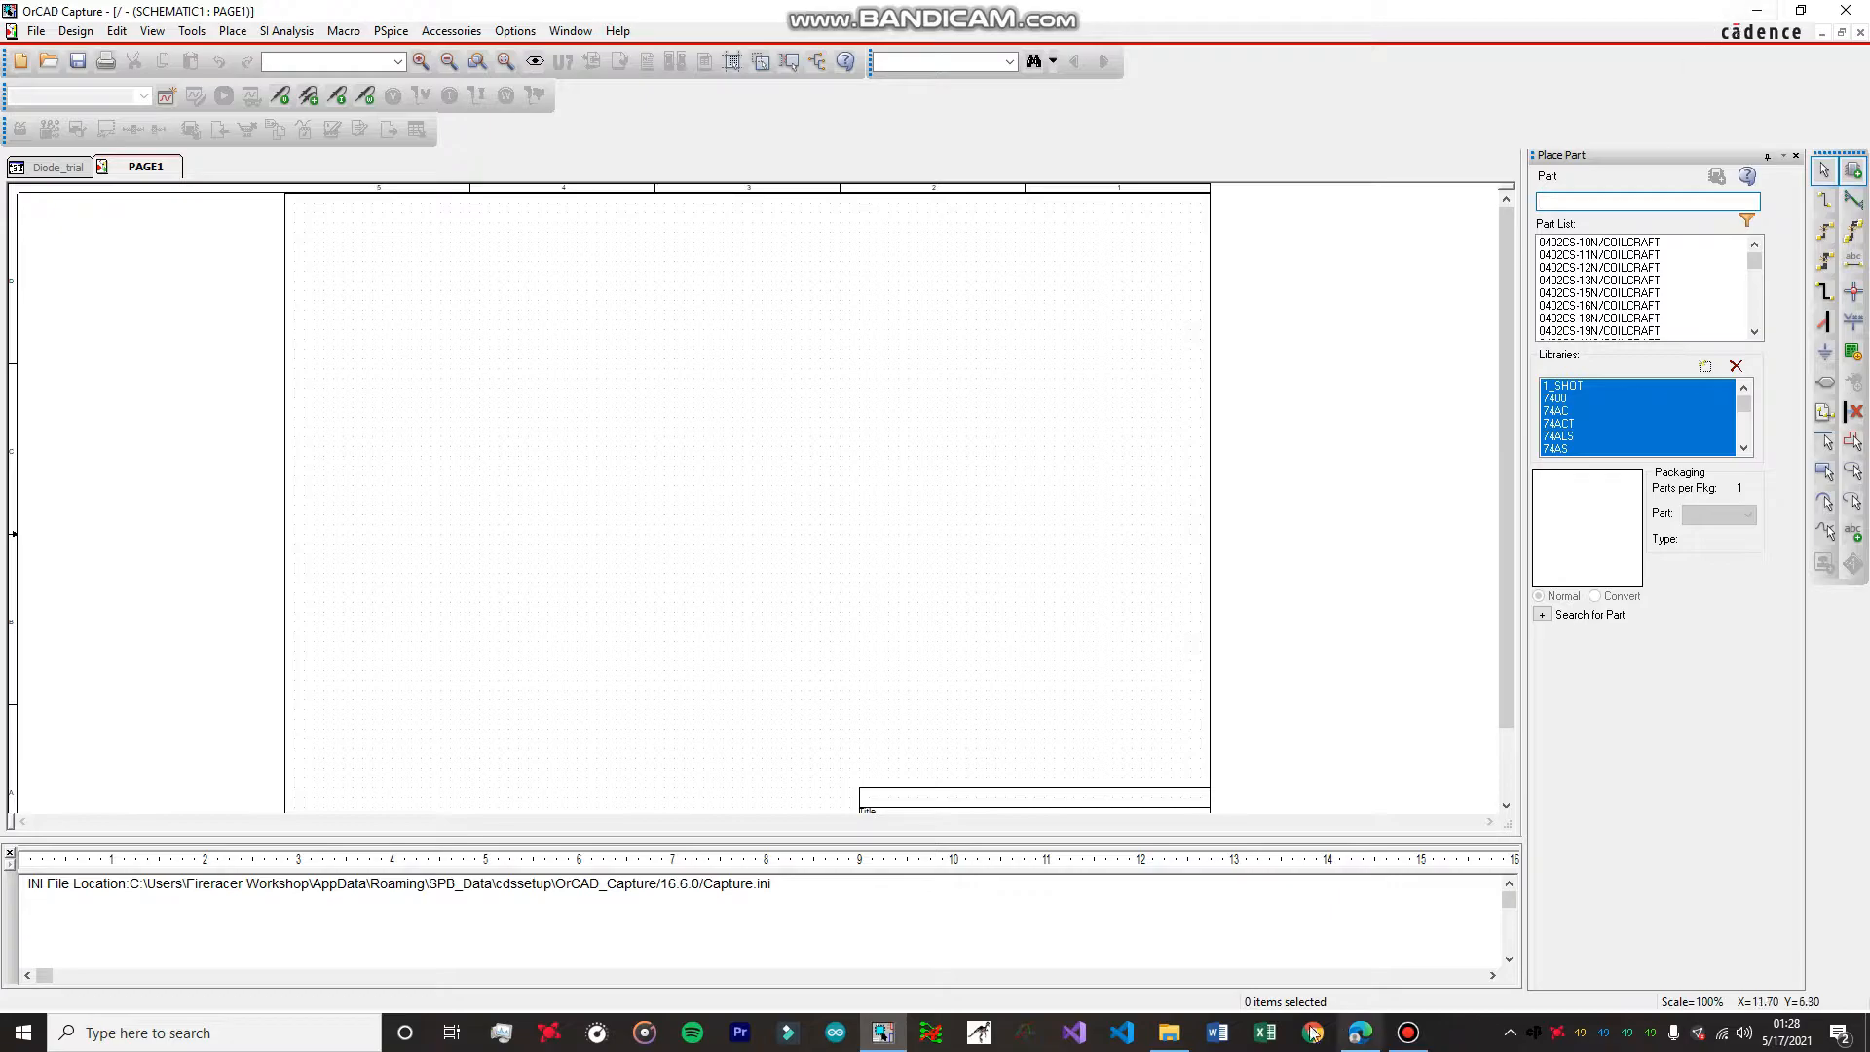
left_click(1171, 1034)
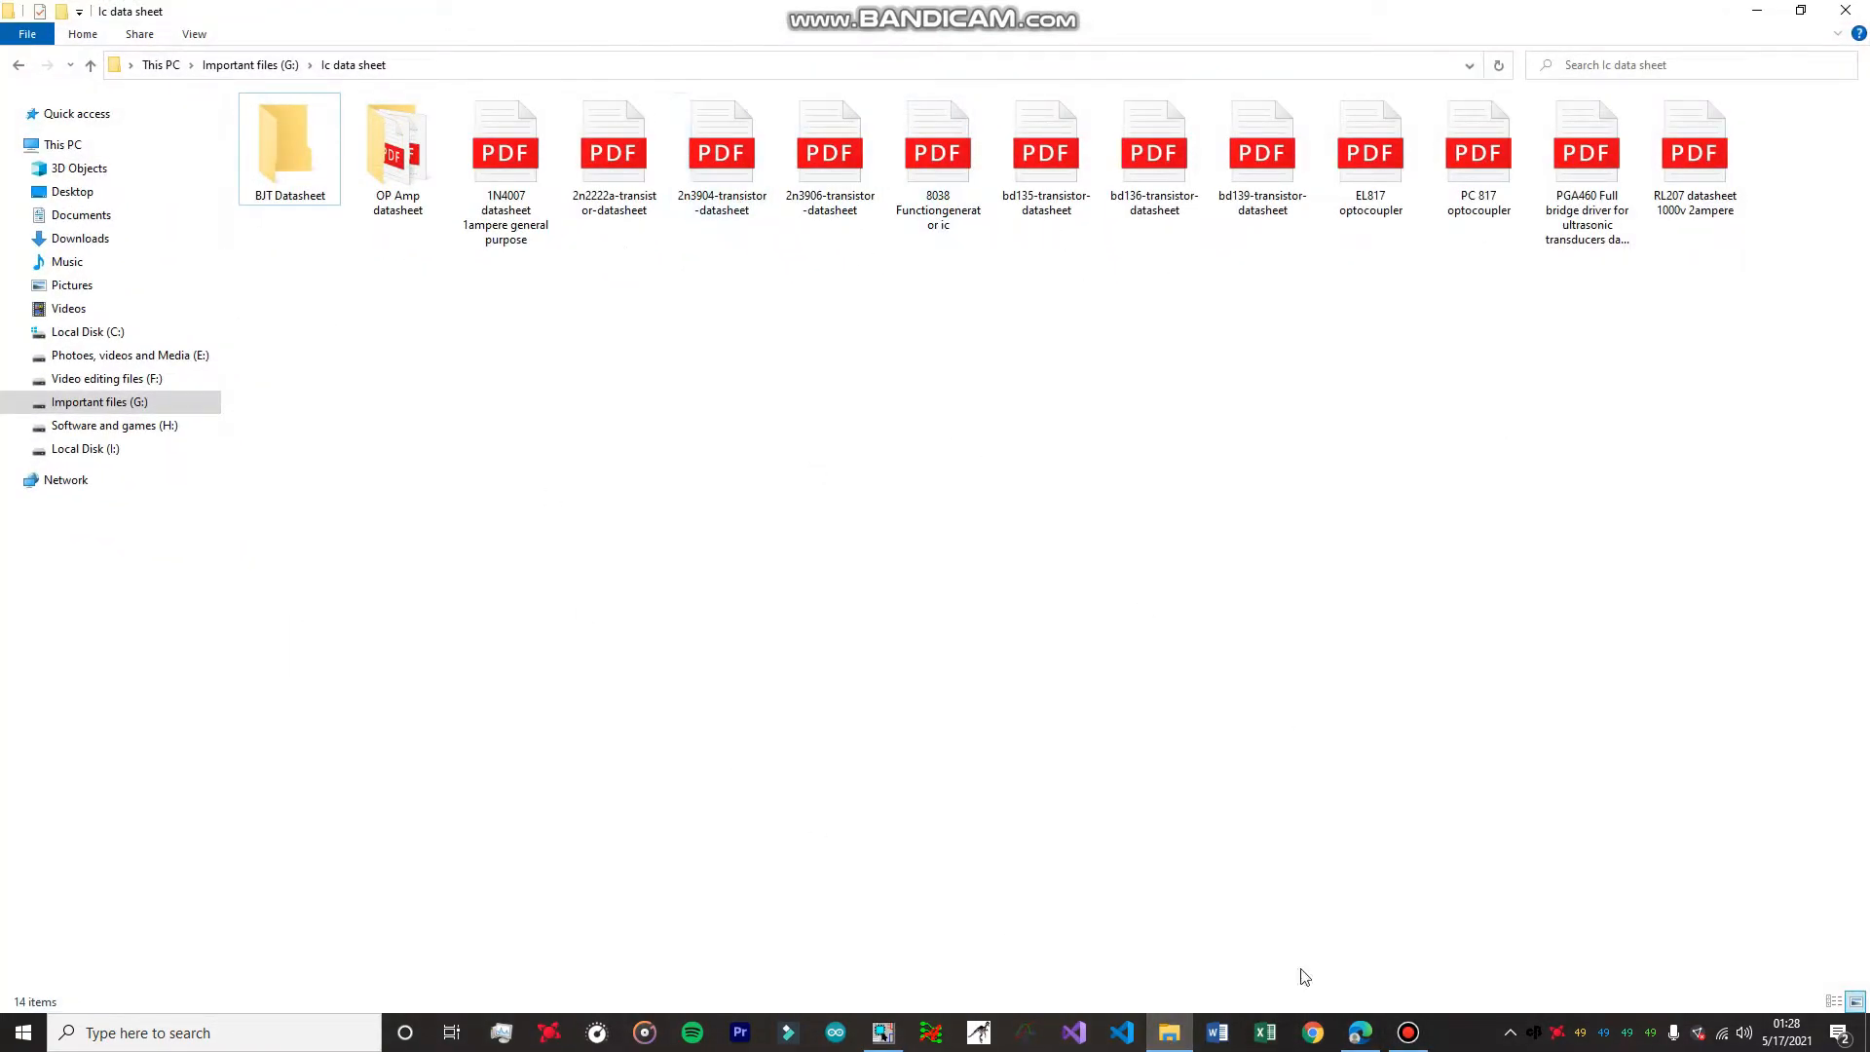
left_click(1371, 1044)
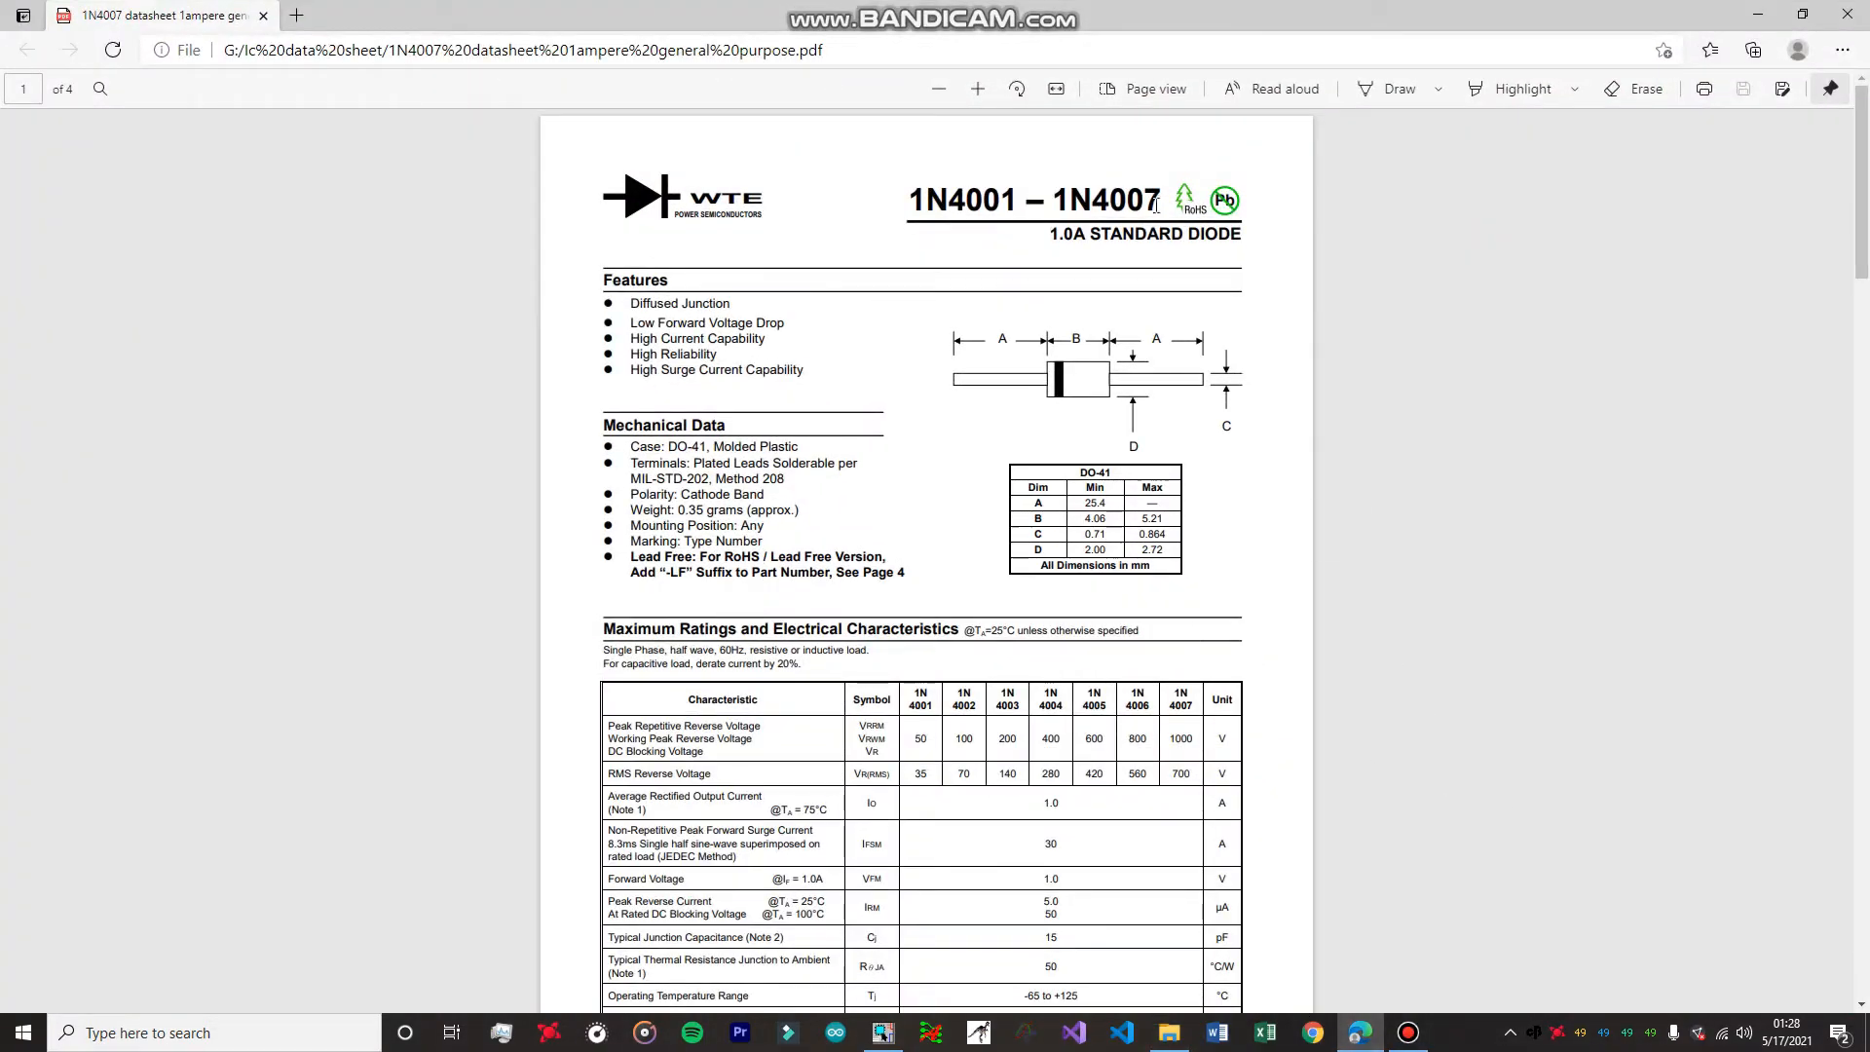
scroll(1144, 393, "down", 3)
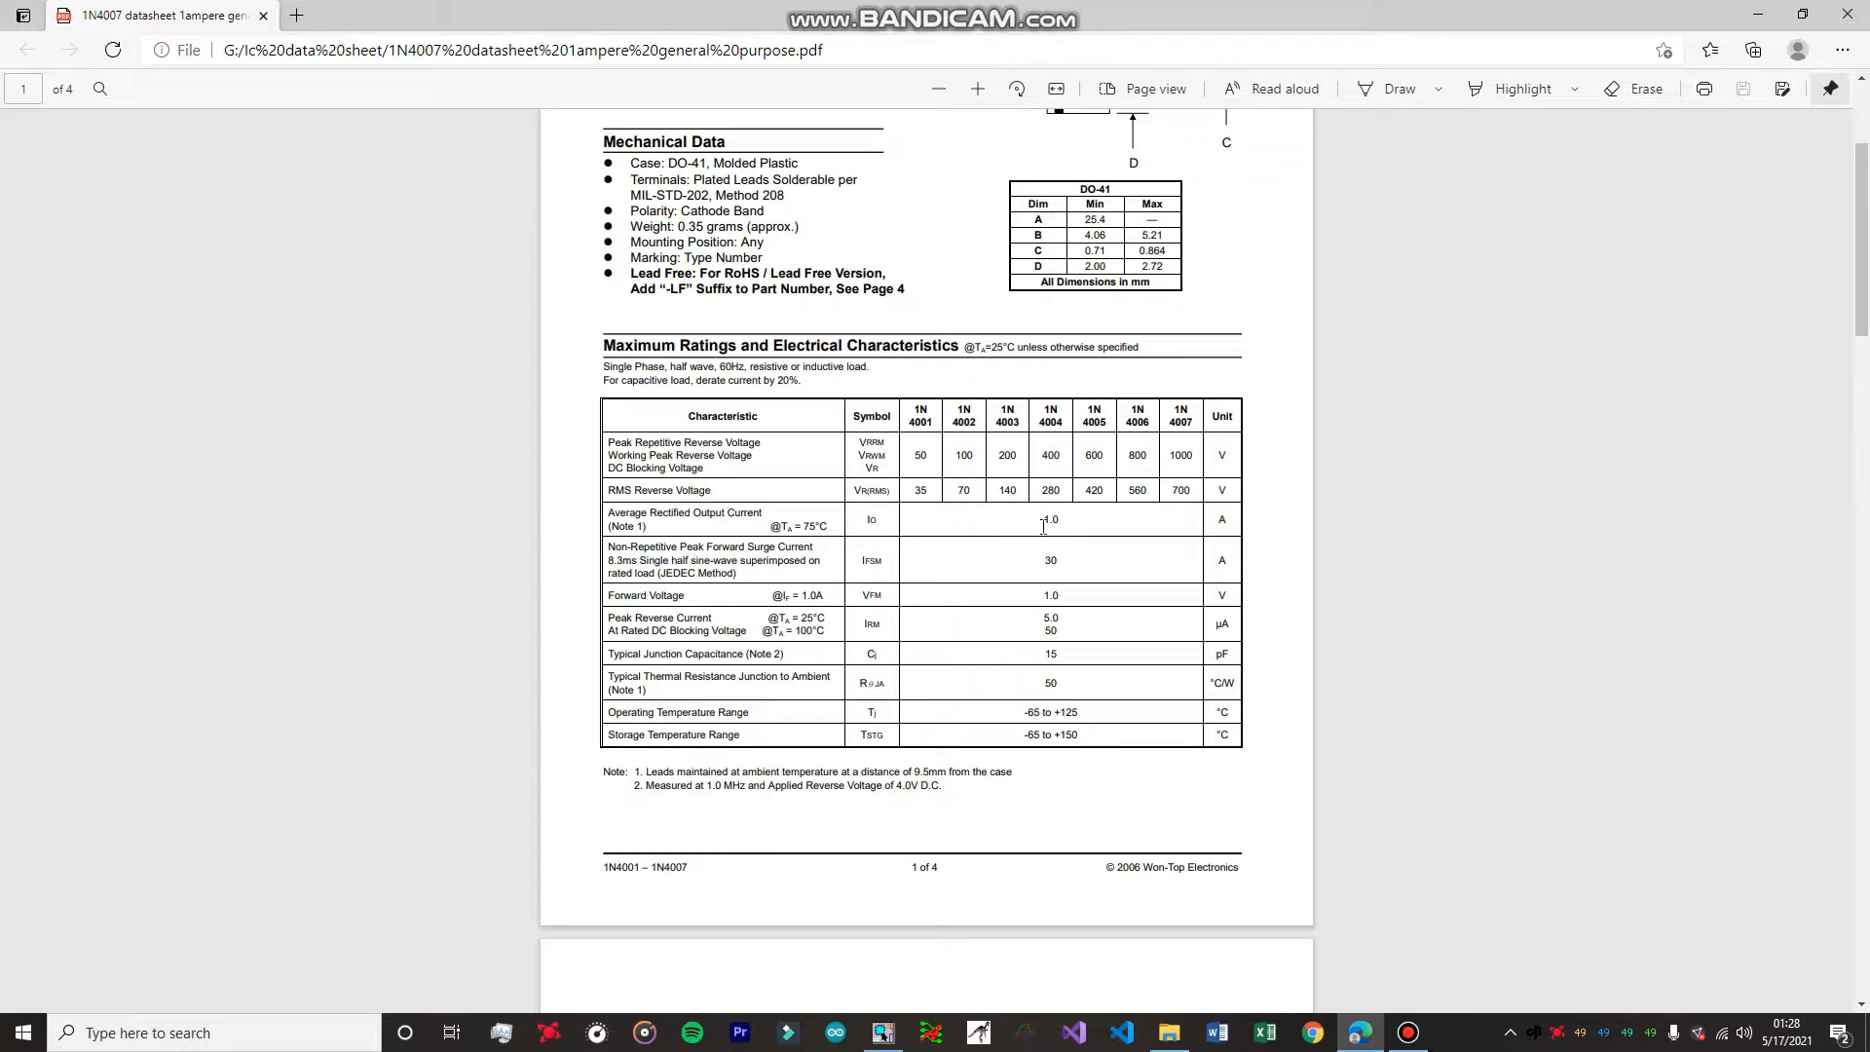
left_click(1065, 589)
scroll(1052, 525, "up", 3)
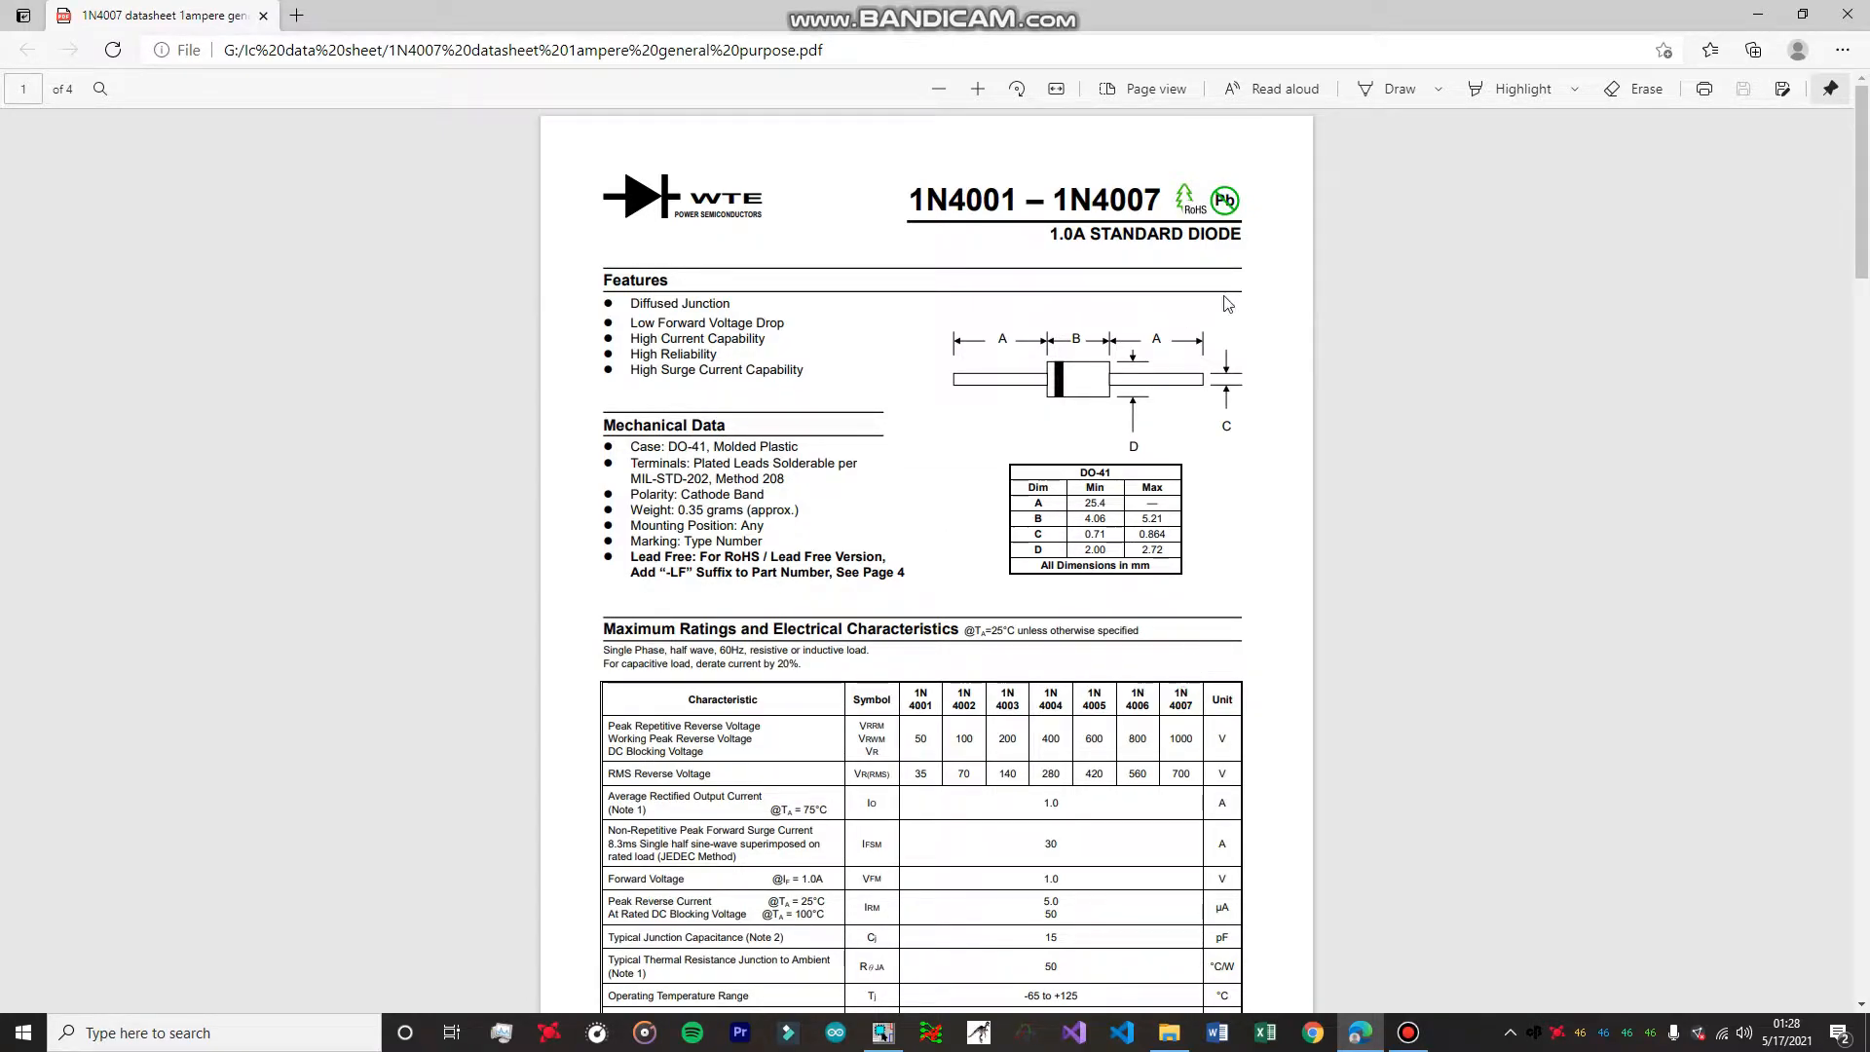
scroll(1166, 475, "down", 1)
scroll(1166, 475, "up", 1)
scroll(1167, 476, "down", 4)
scroll(1167, 476, "up", 4)
left_click(1758, 15)
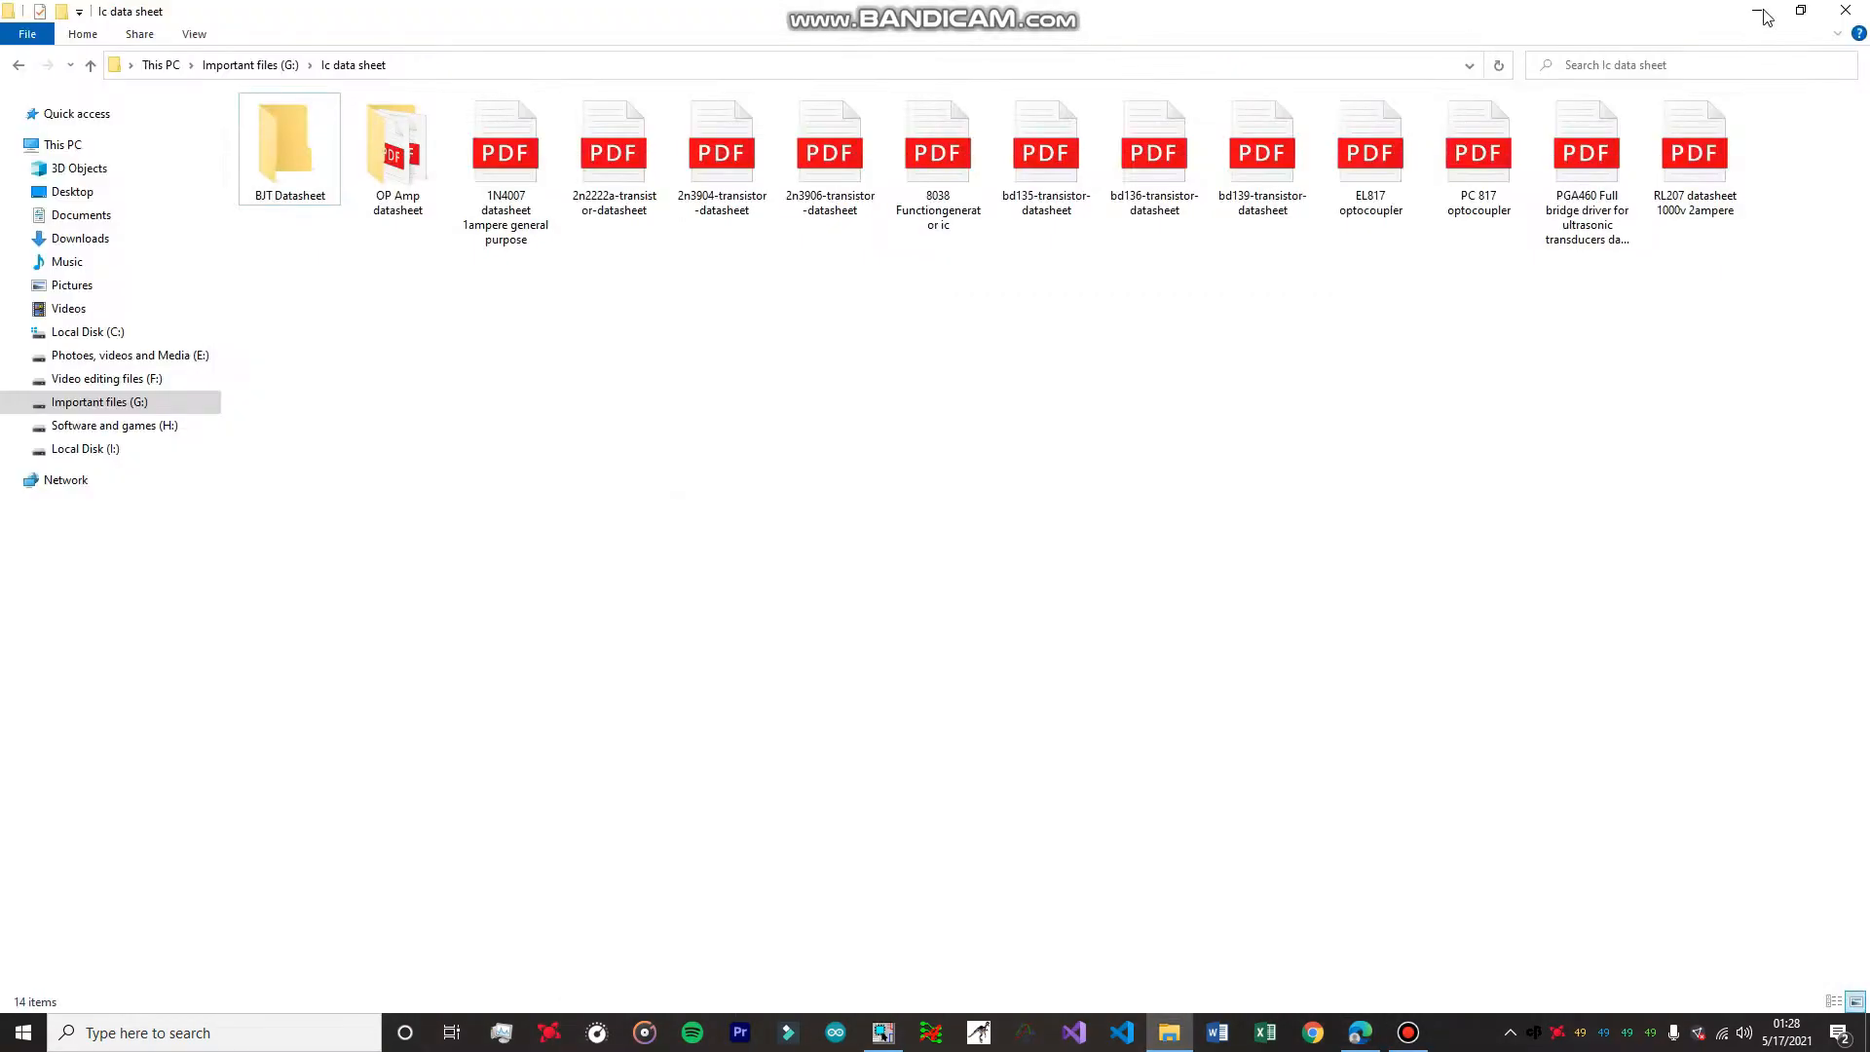
Switch to OrCAD Capture, find D1N4007 from the DIODE library and place one diode on the schematic page.
left_click(883, 1032)
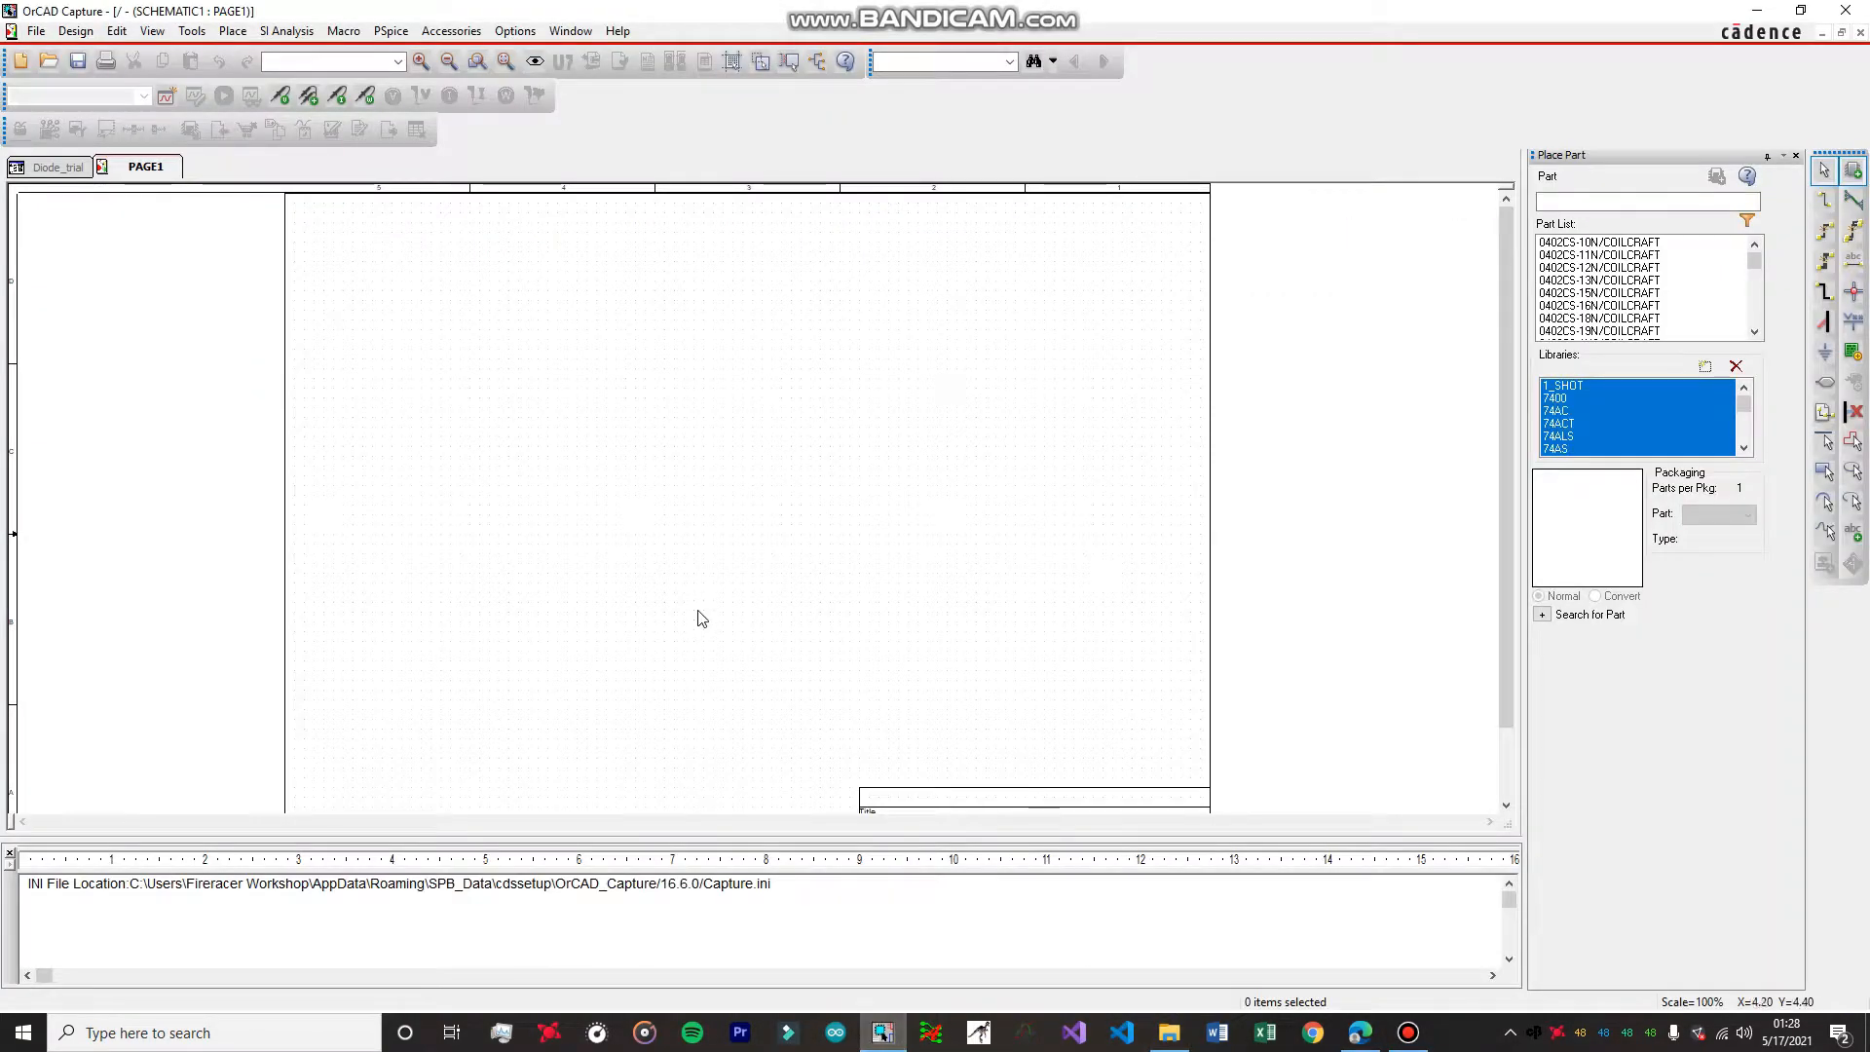
left_click(1632, 201)
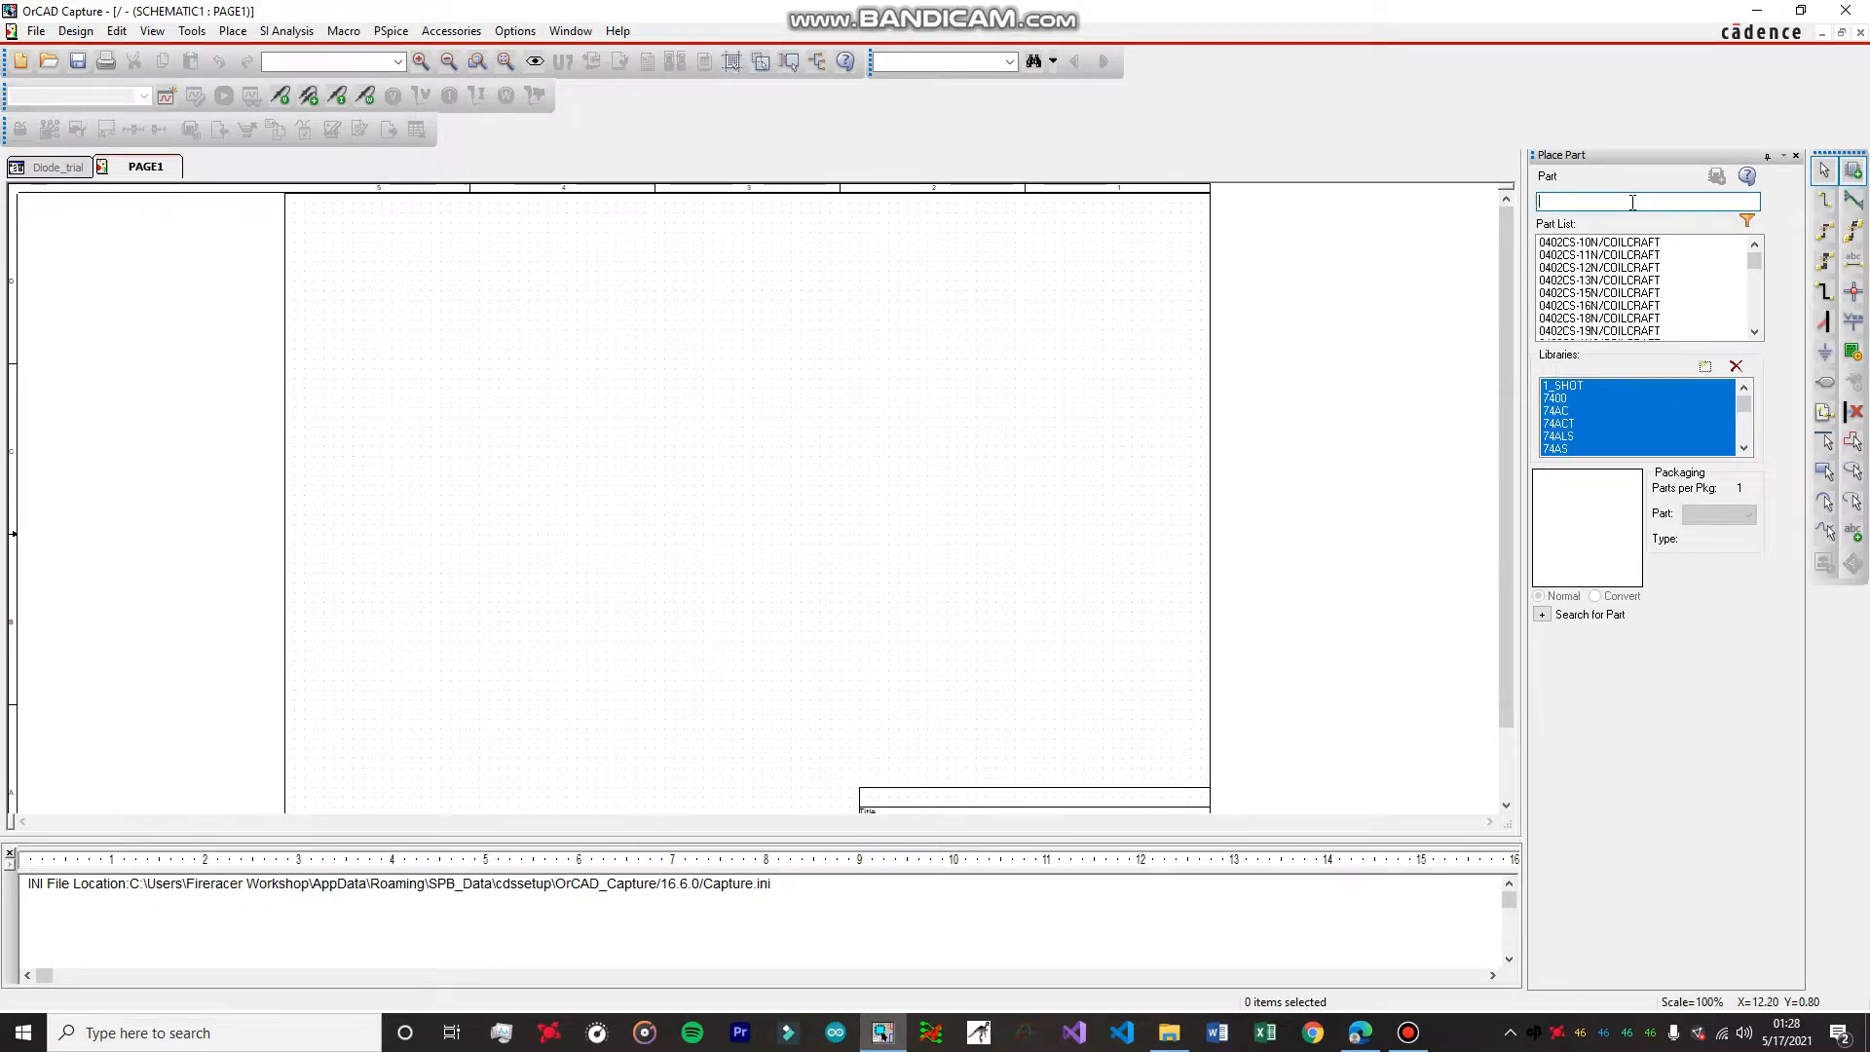
type("D1")
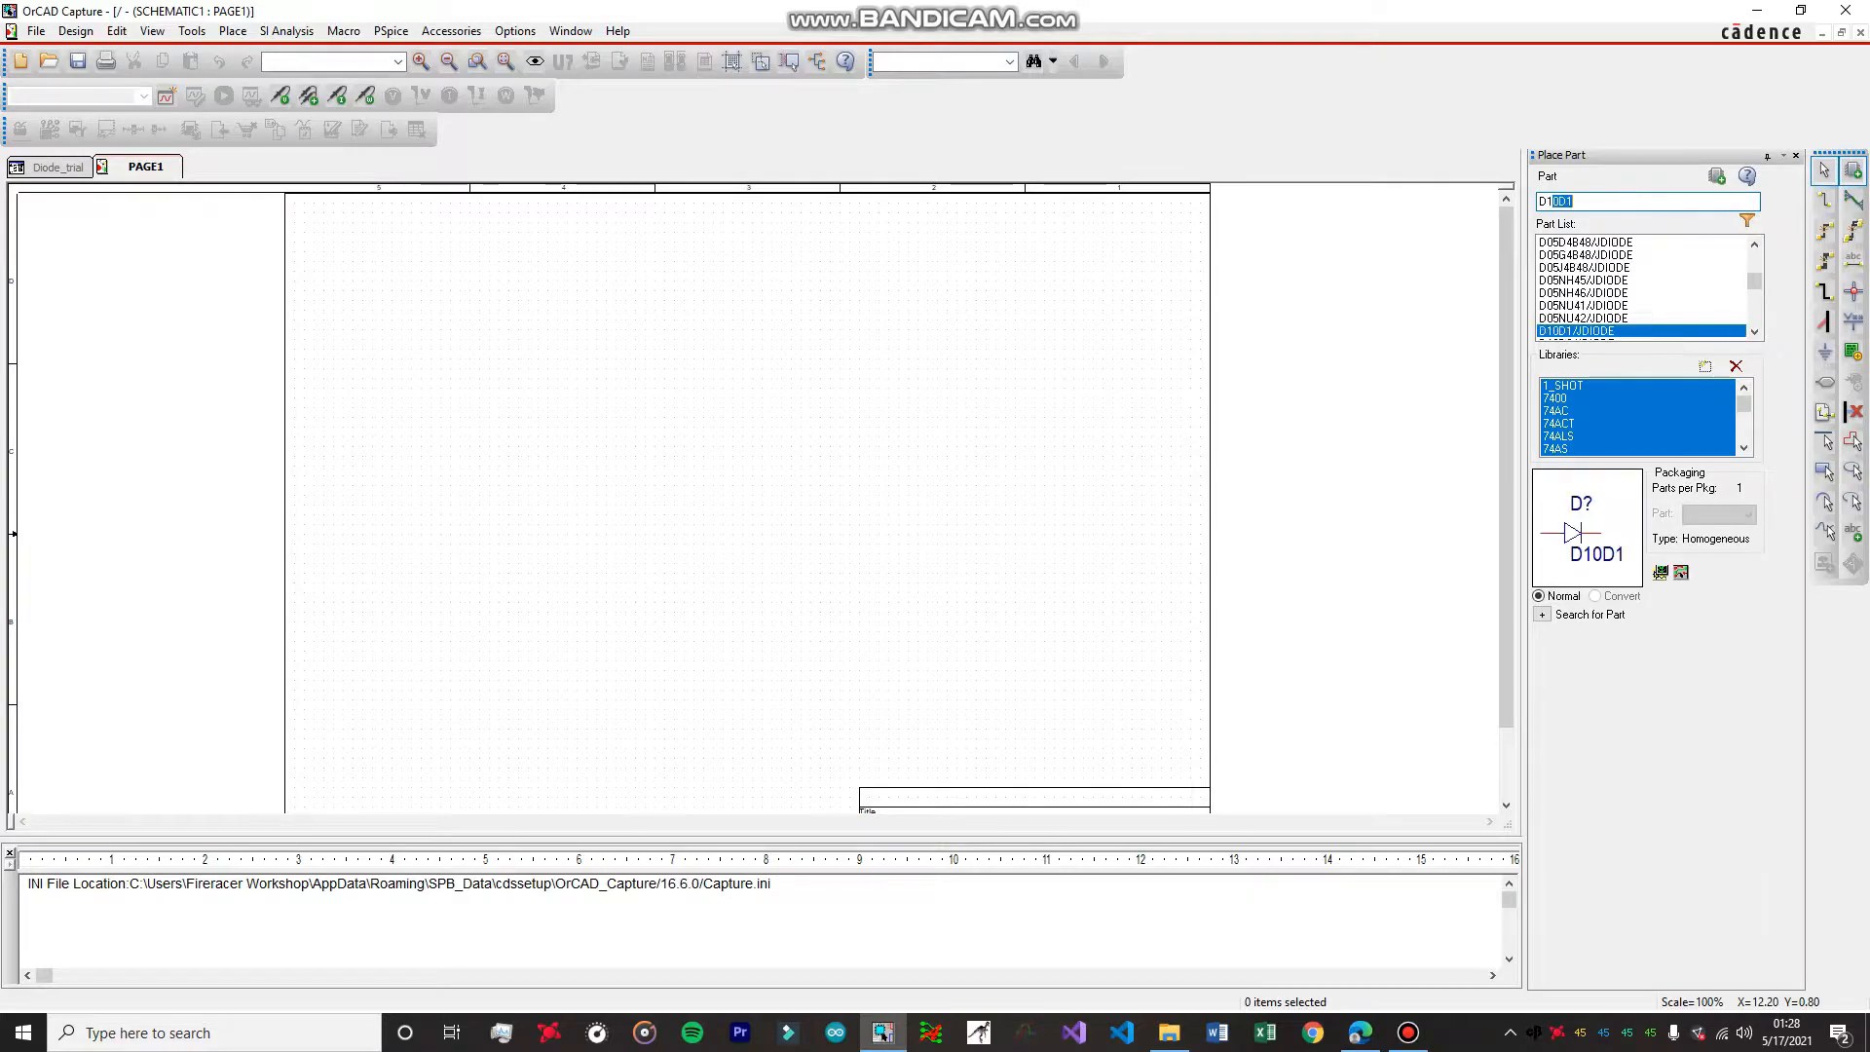
type("N")
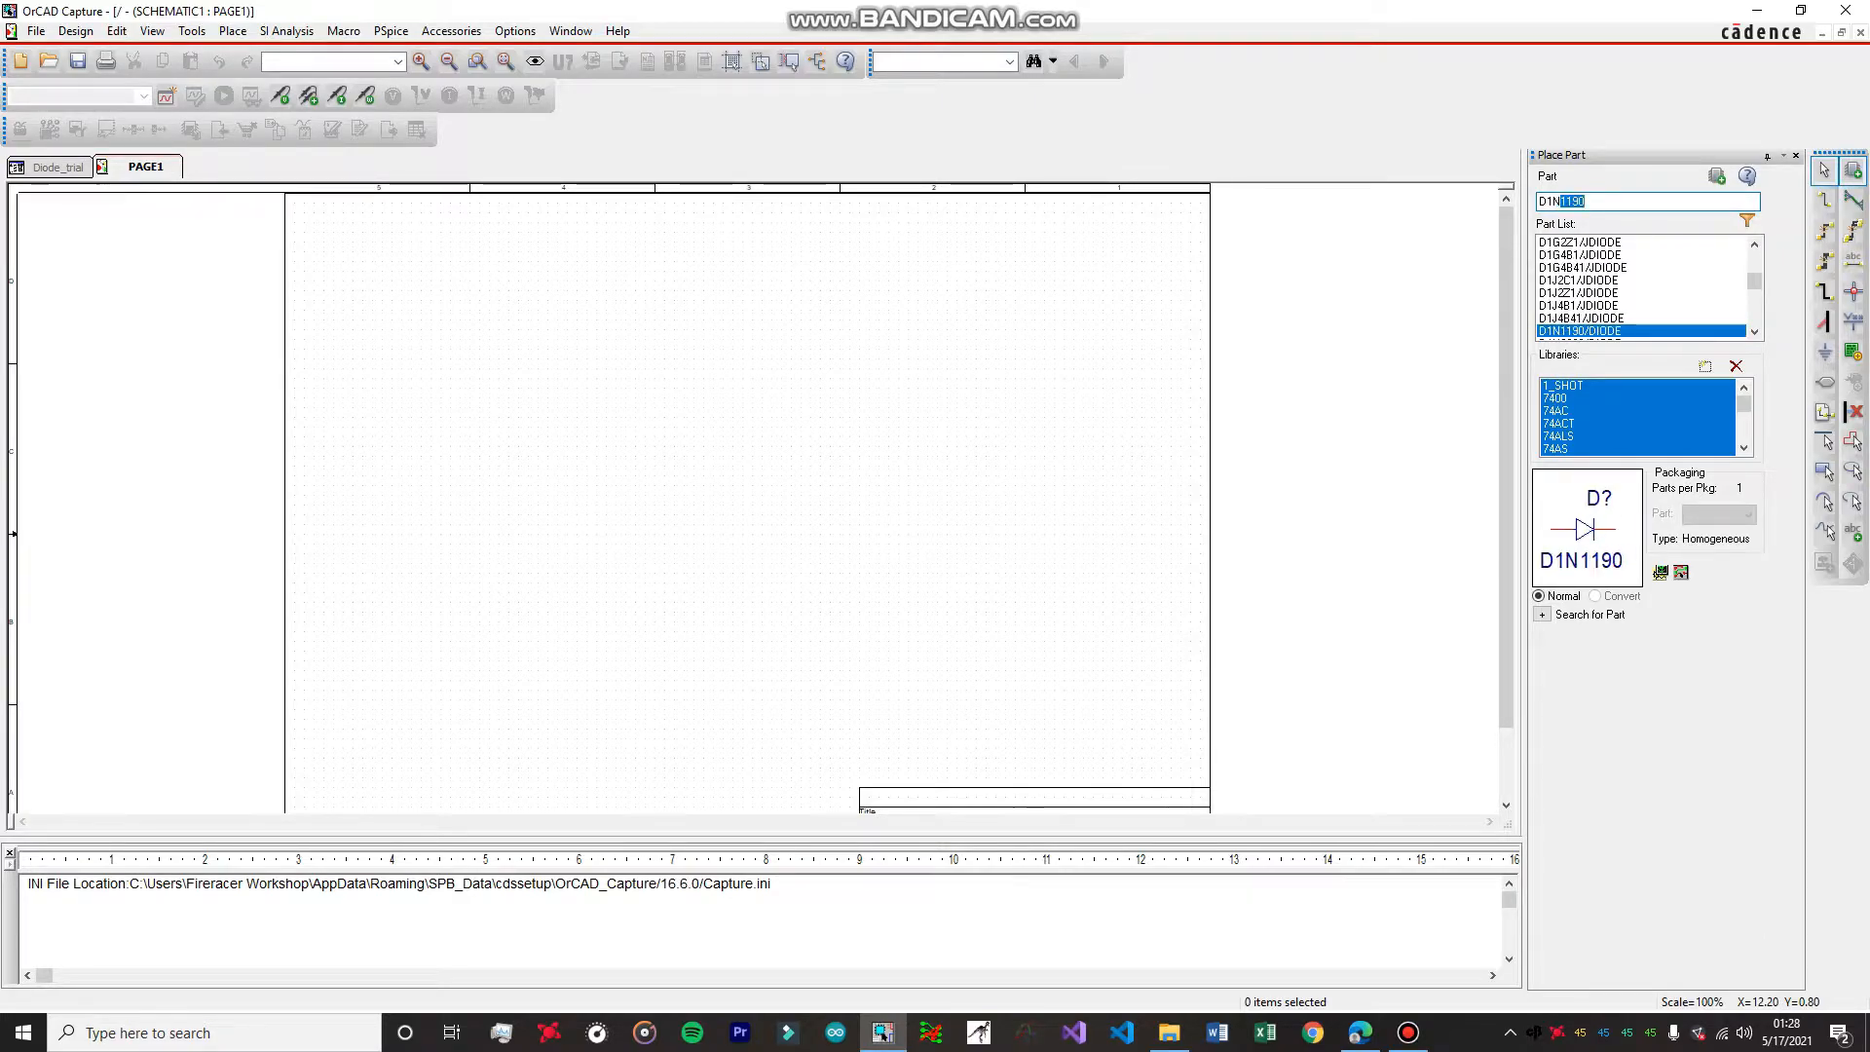
type("4007")
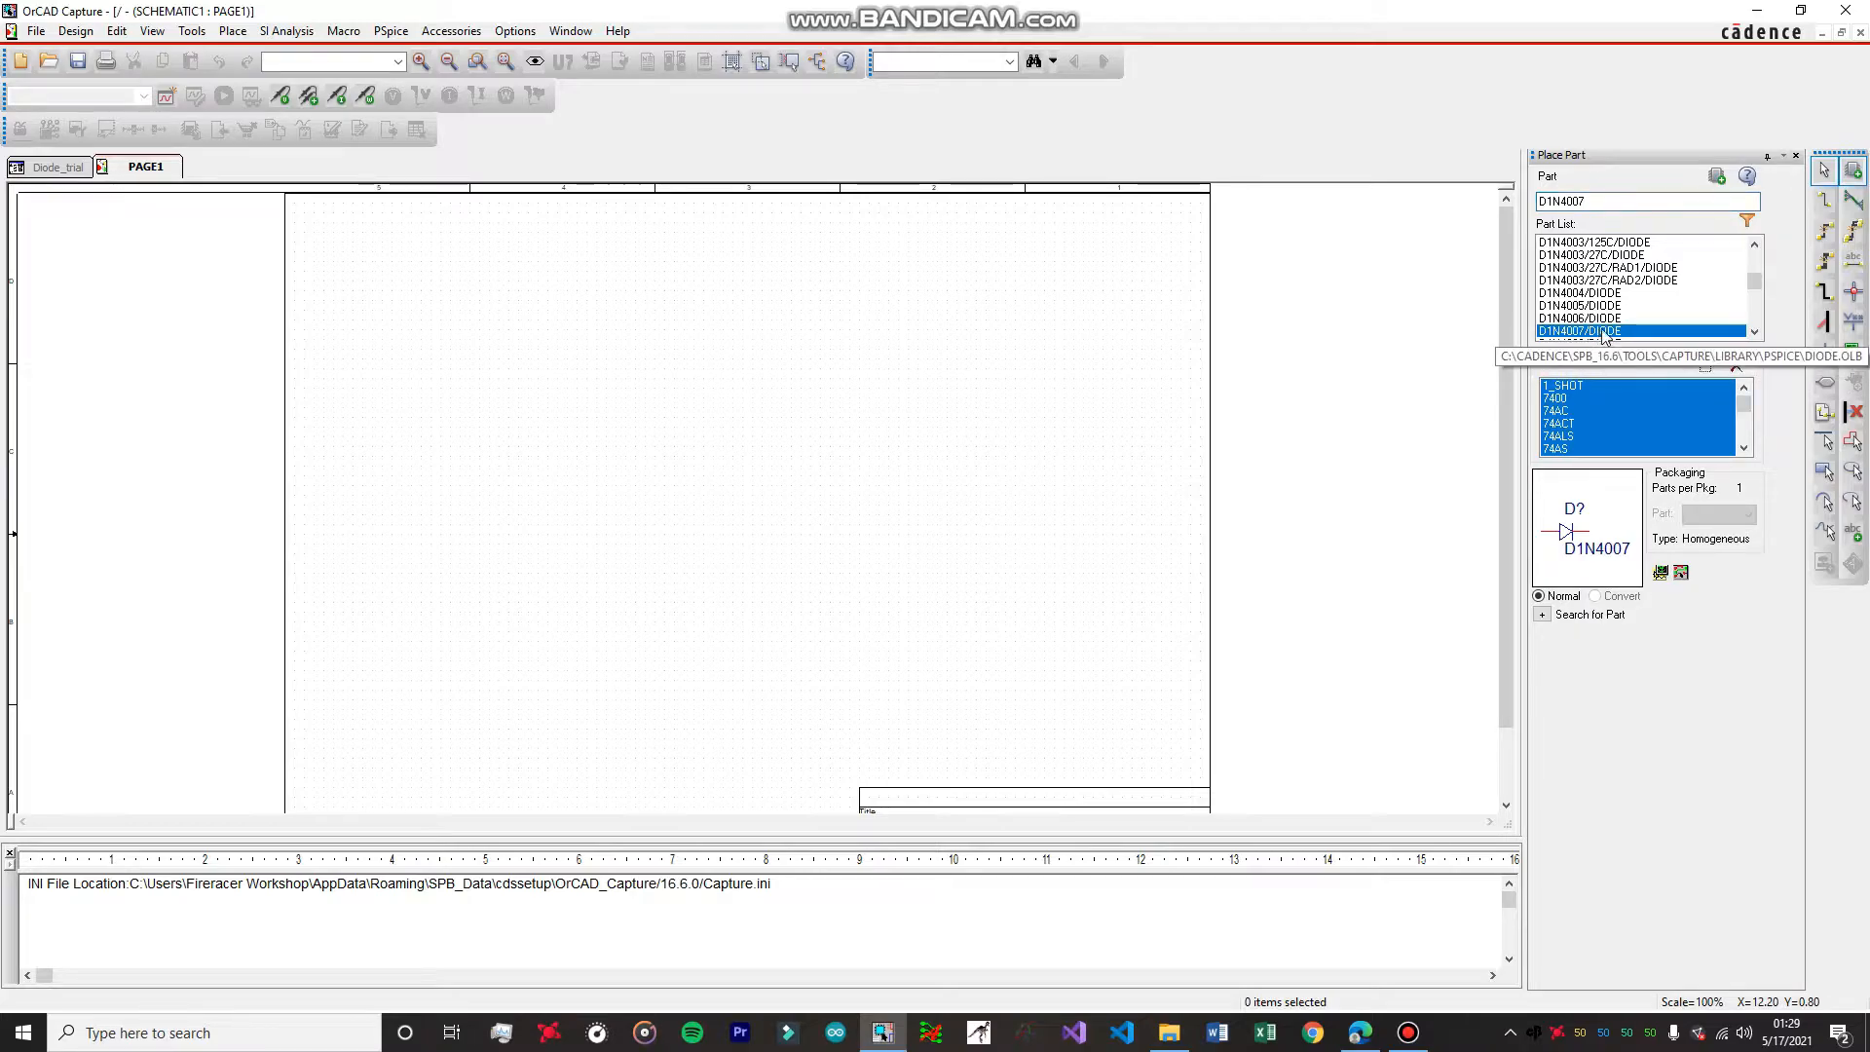
double_click(1601, 332)
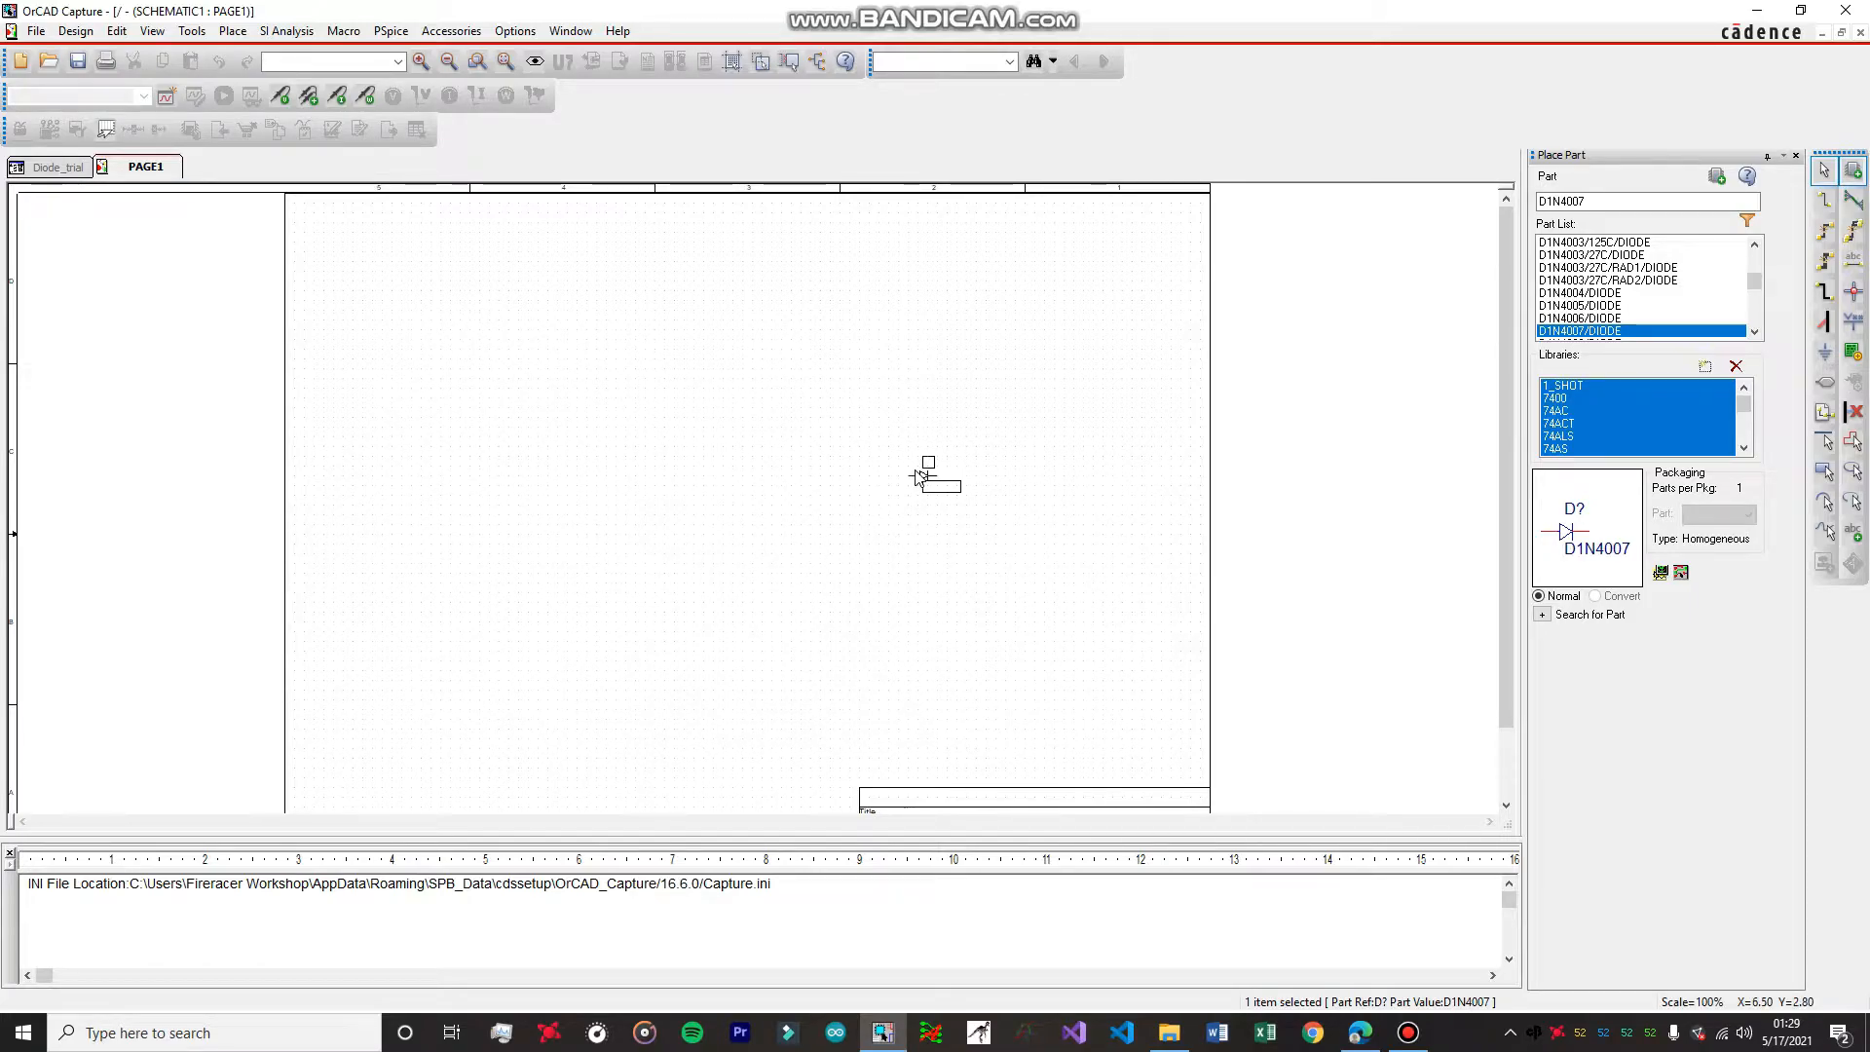
left_click(923, 473)
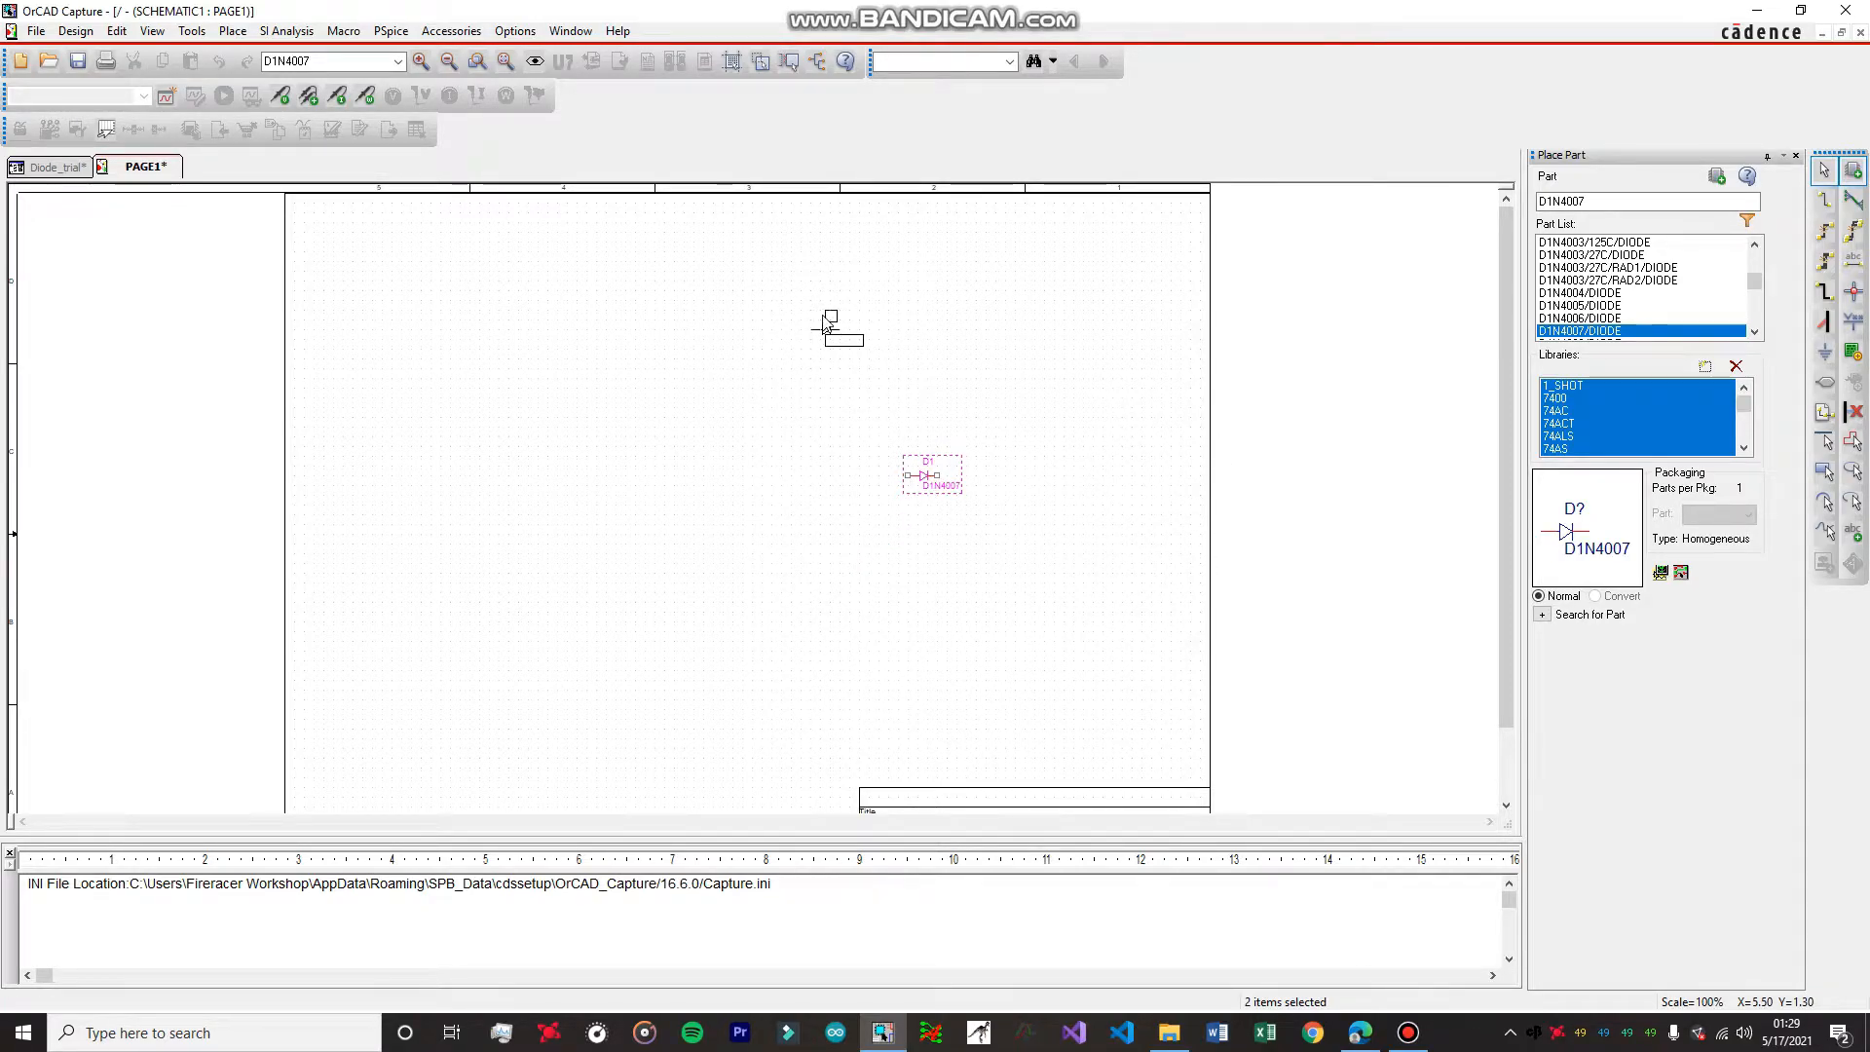
key("Escape")
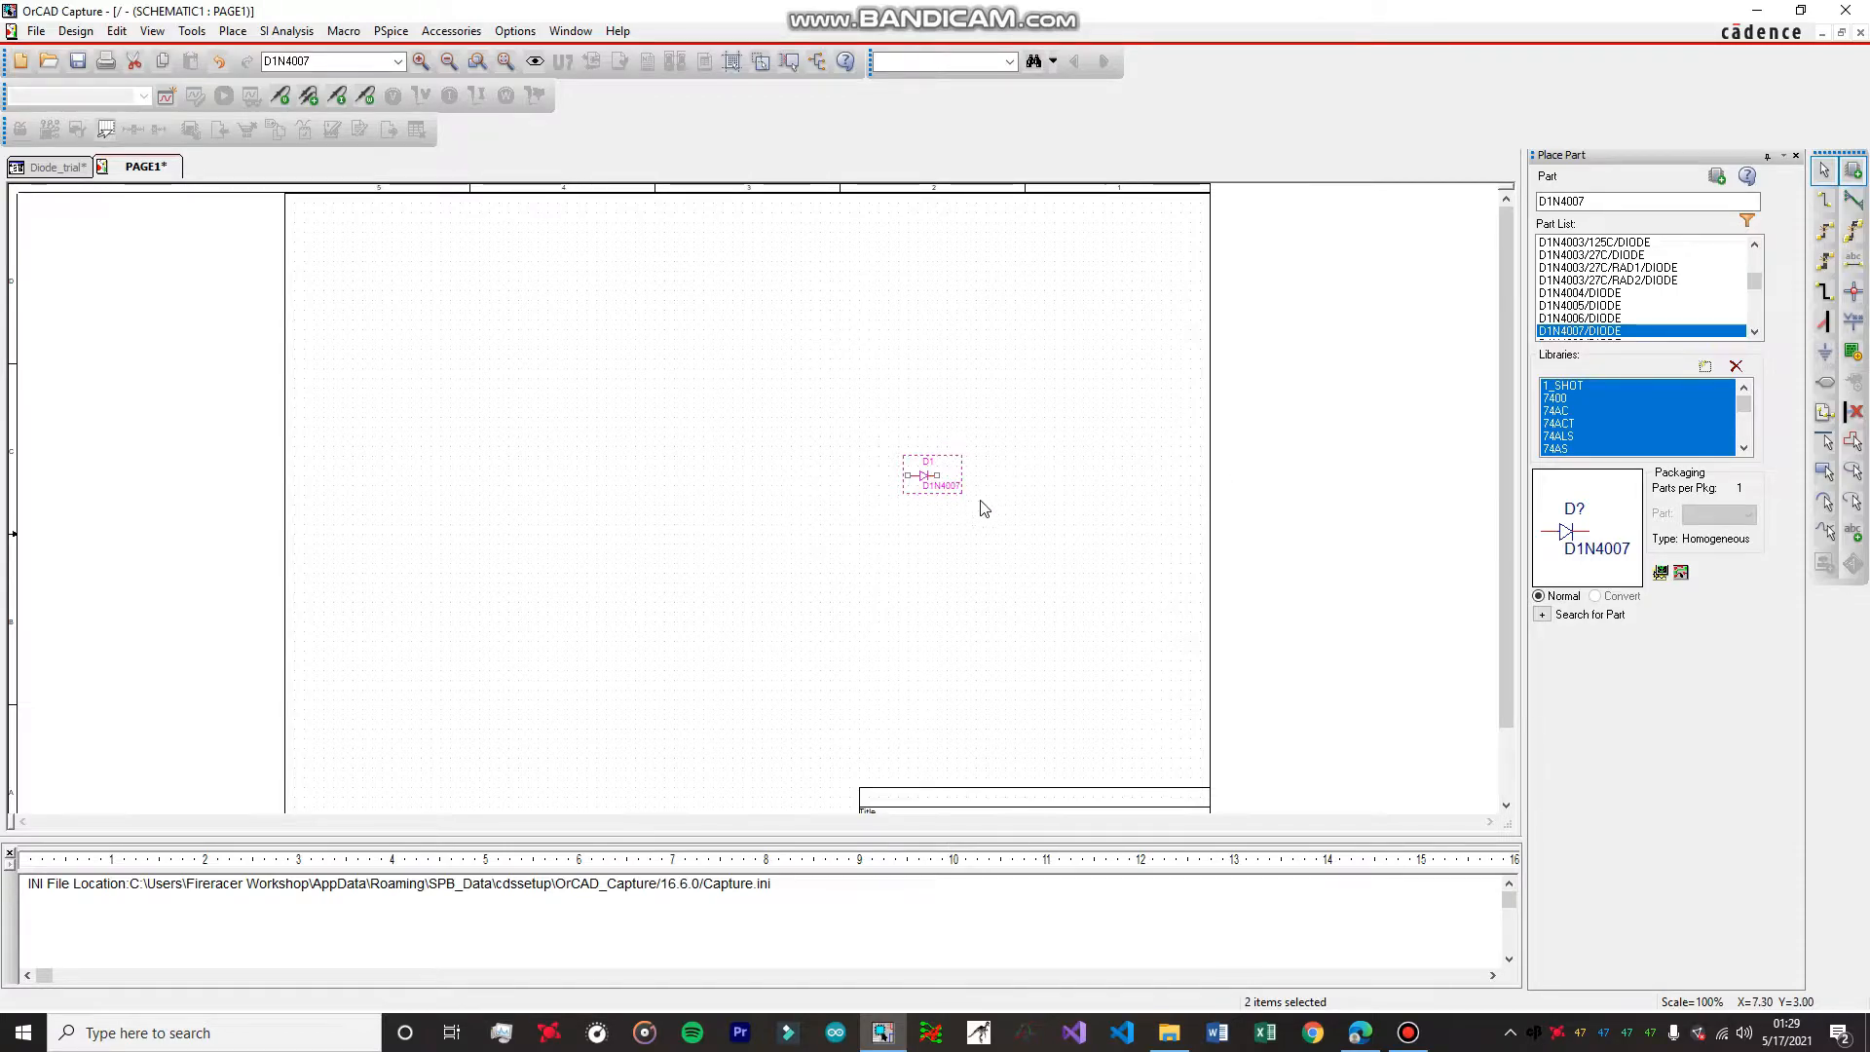
scroll(1011, 504, "up", 1, "ctrl")
scroll(1011, 504, "down", 1, "ctrl")
scroll(962, 525, "up", 1, "ctrl")
middle_click_drag(987, 503, 983, 409)
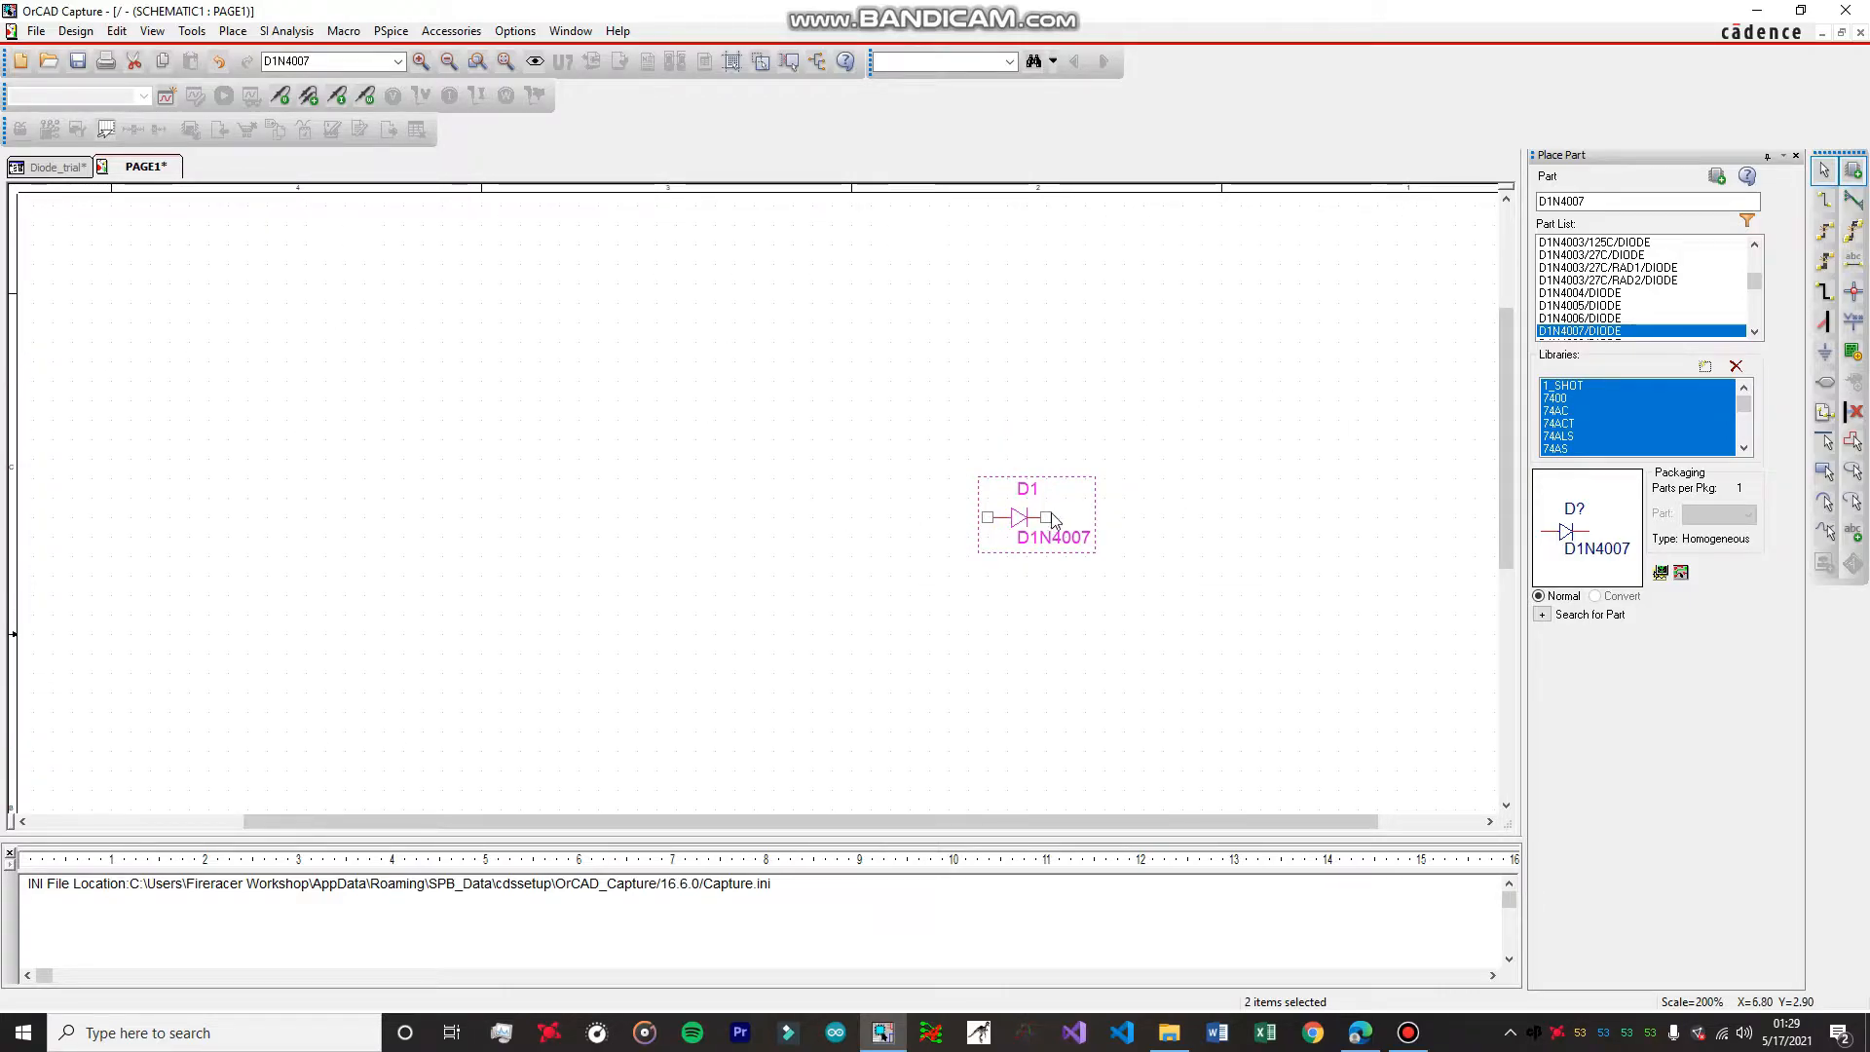
right_click(1019, 517)
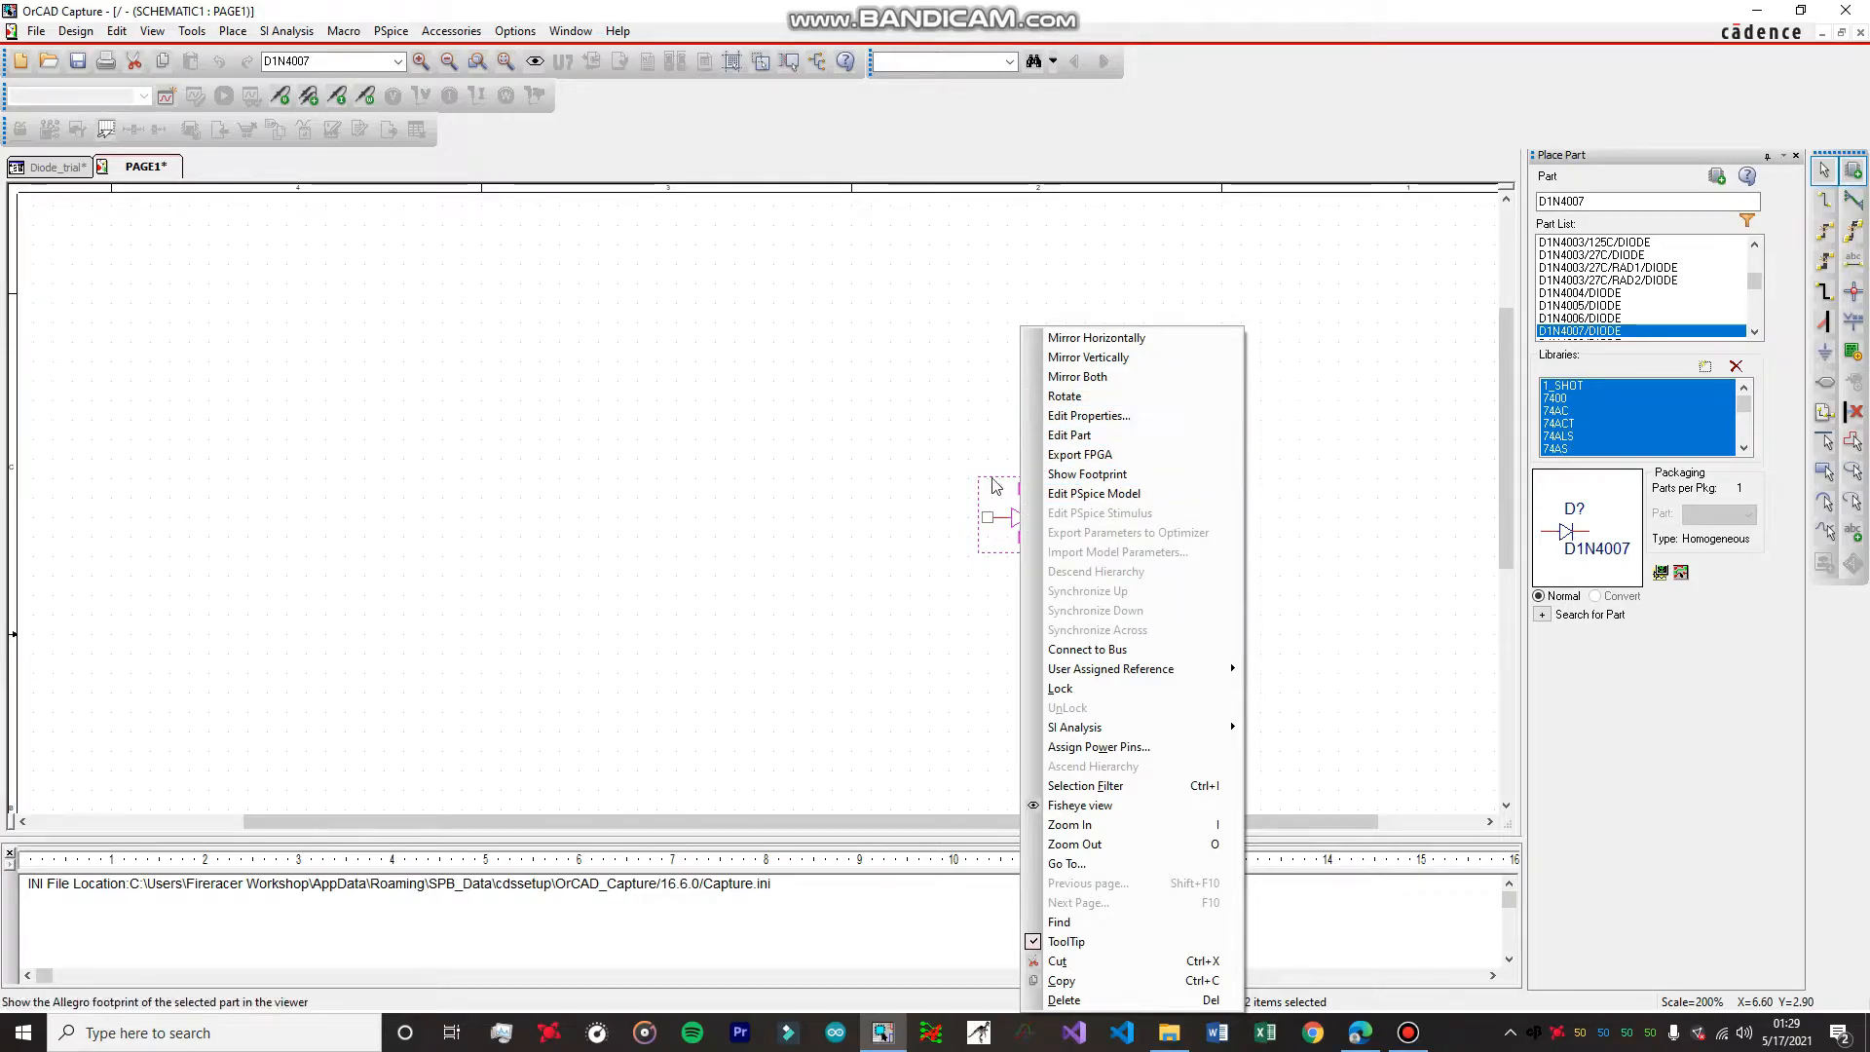
left_click(991, 478)
right_click(1019, 517)
left_click(941, 521)
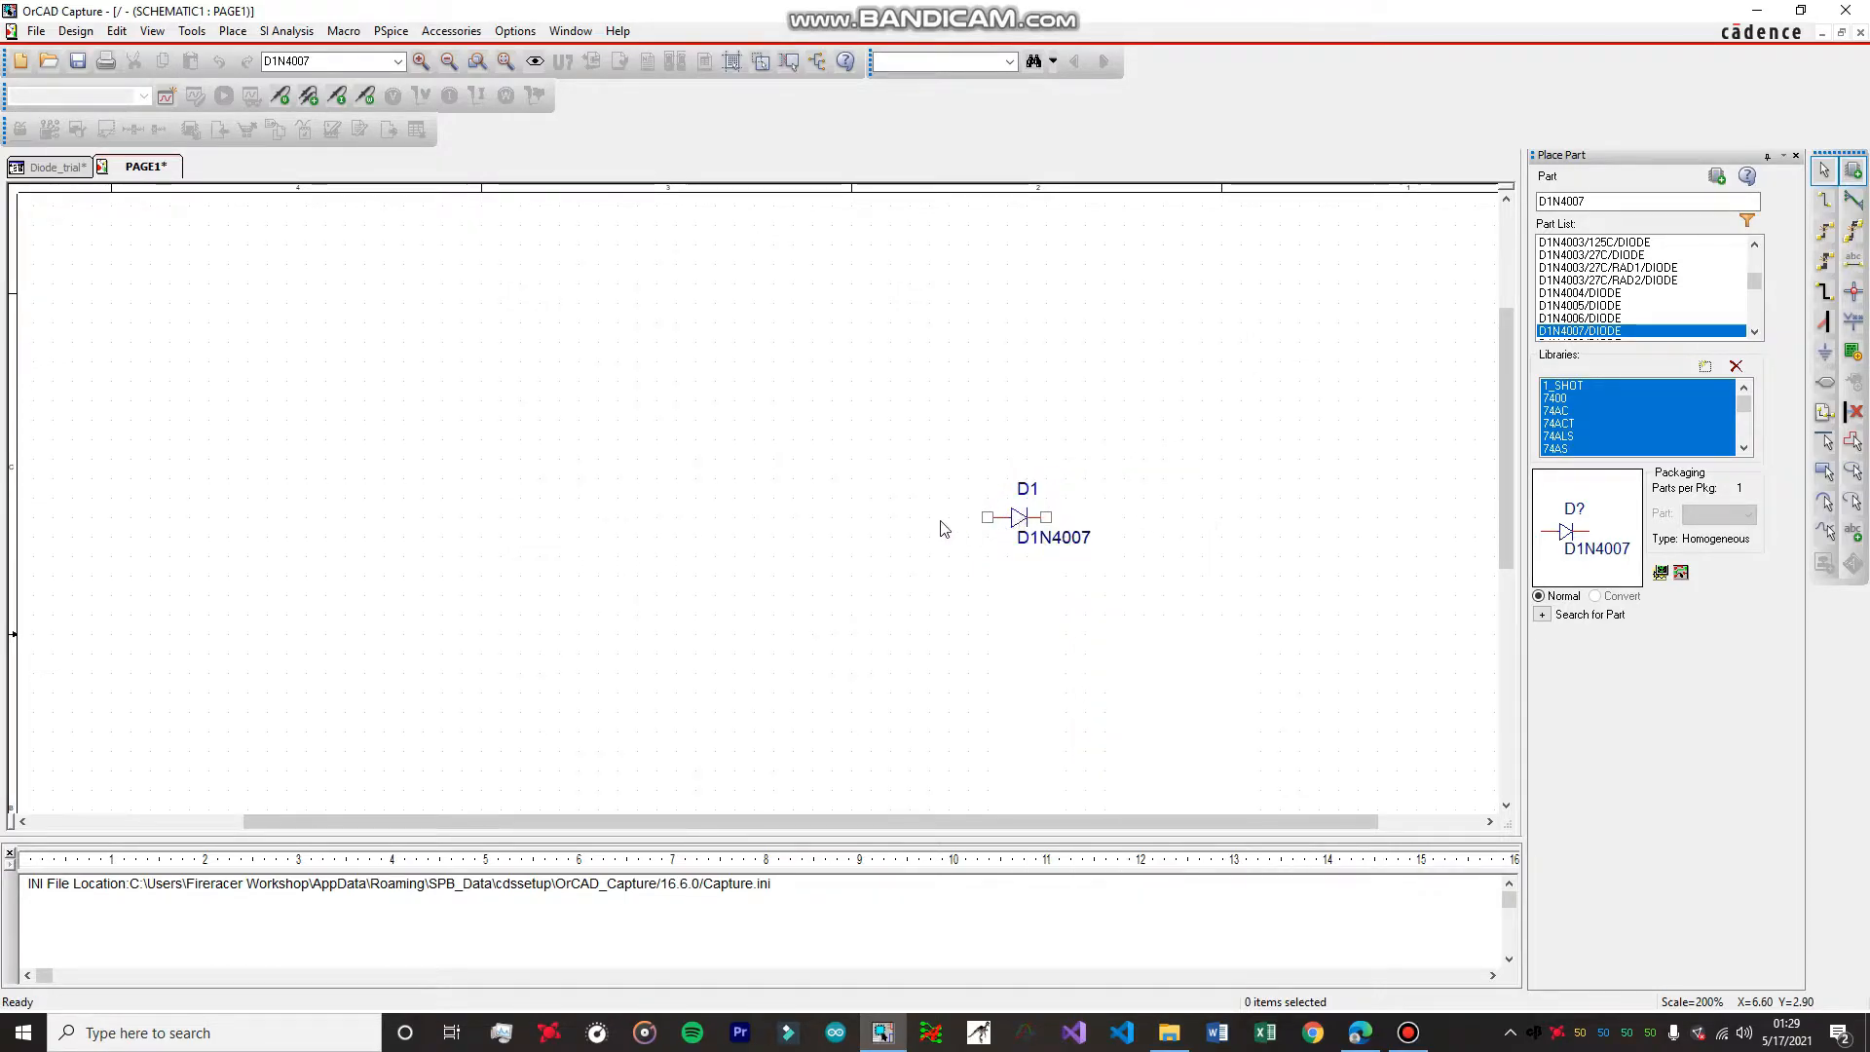
Rotate the placed diode 90 degrees counterclockwise and mirror it vertically so that it points downward.
left_click(1019, 520)
right_click(1020, 519)
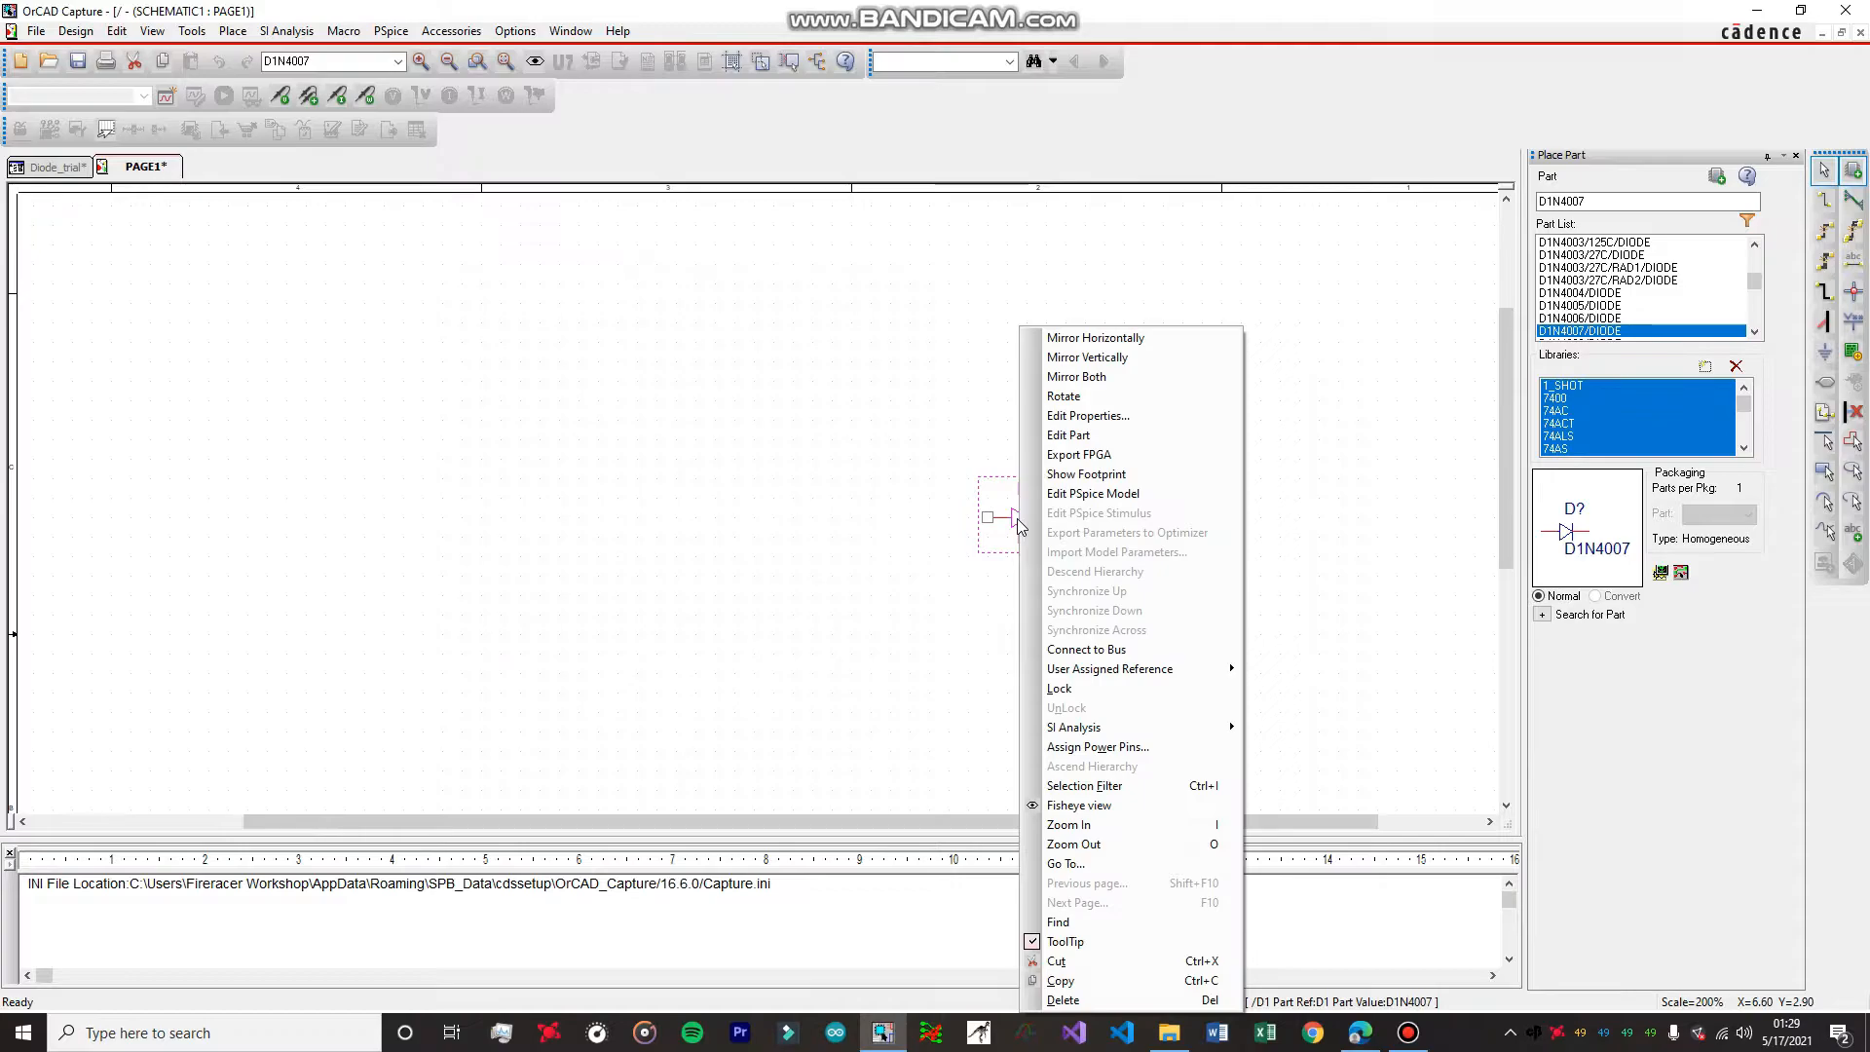
left_click(1082, 397)
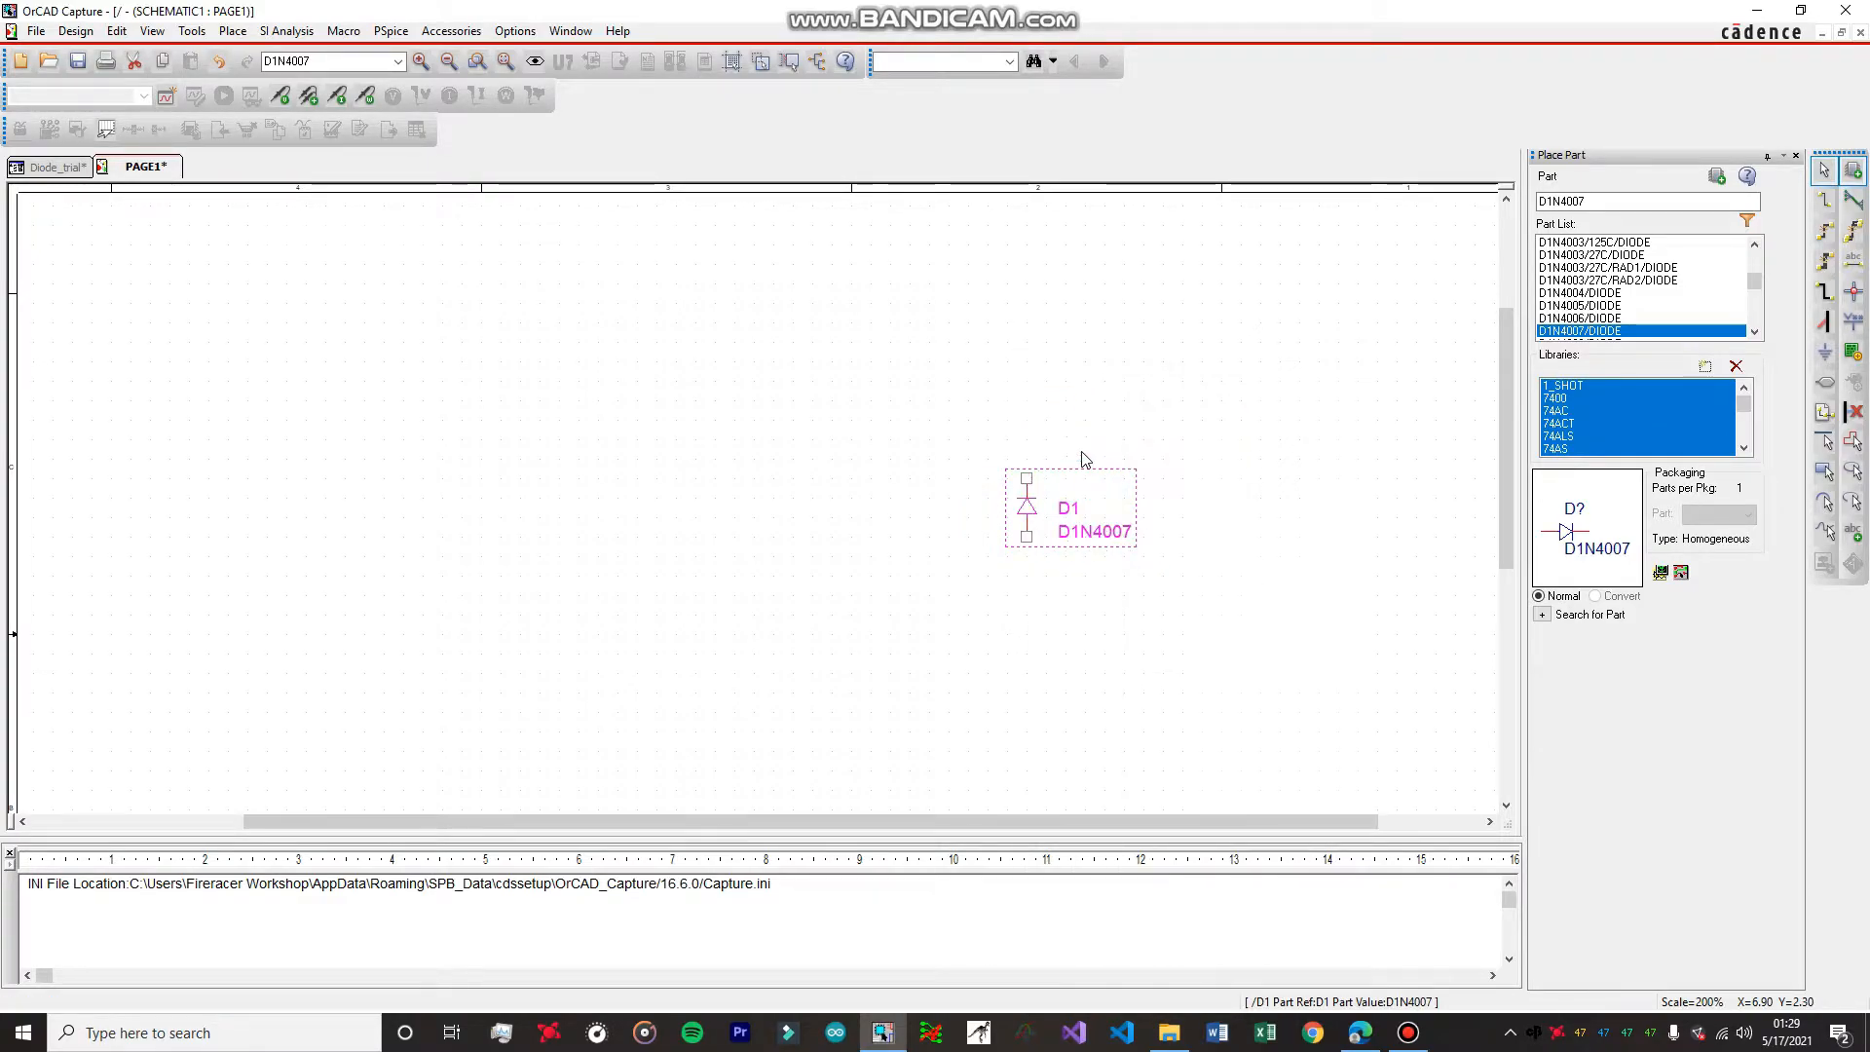
left_click(1030, 519)
right_click(1031, 519)
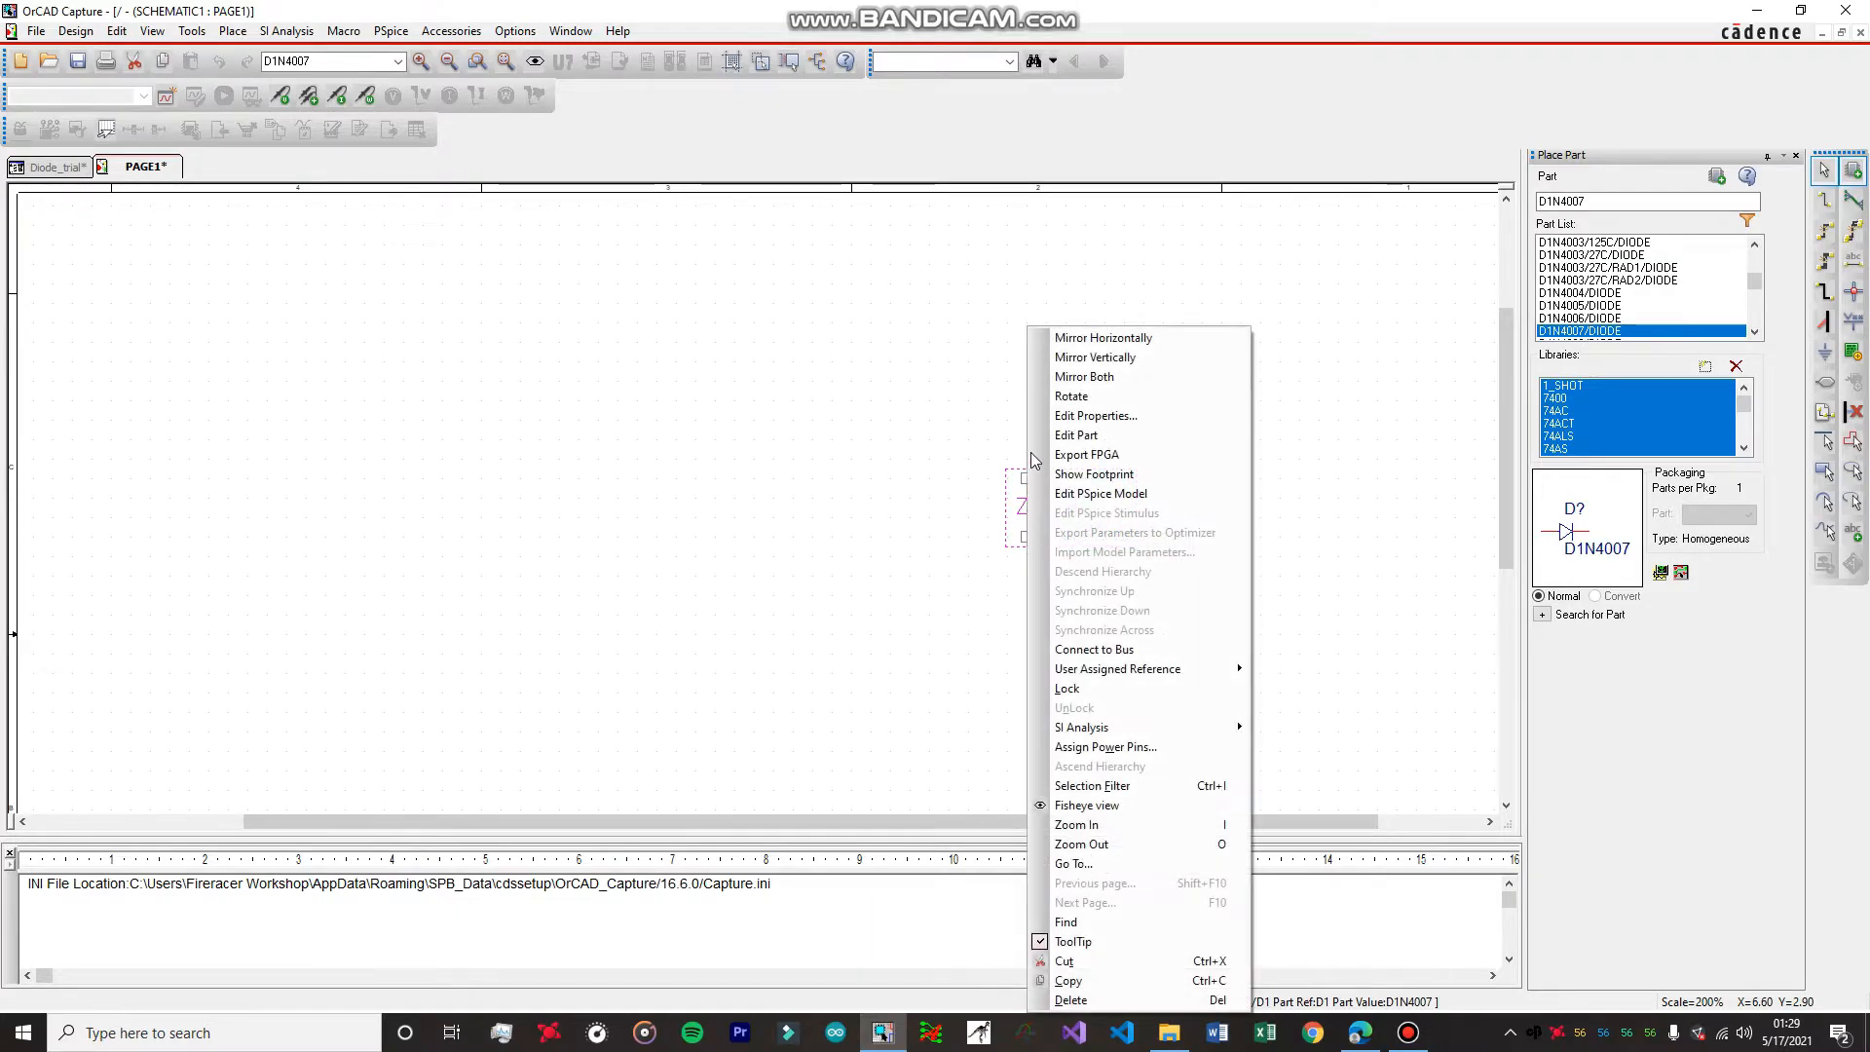
left_click(1132, 356)
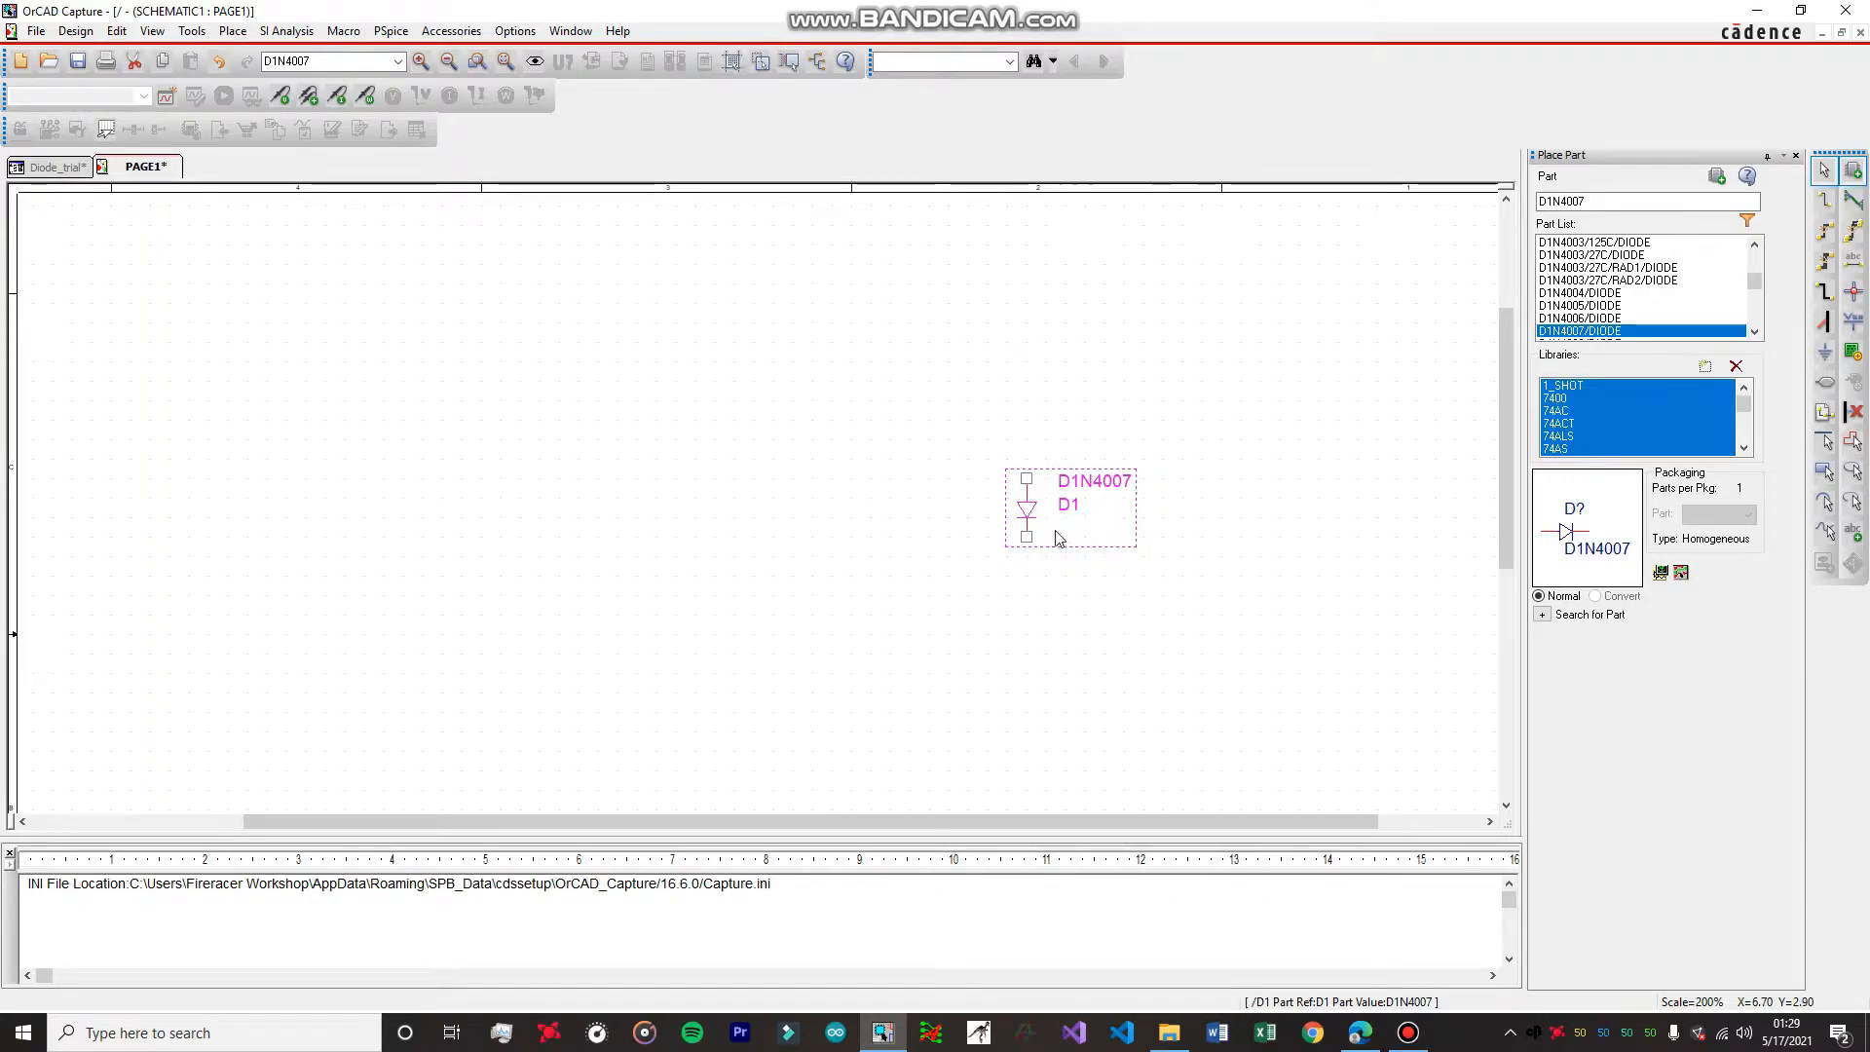
Find VDC from the SOURCE library and place one DC voltage source to the left of the diode.
left_click(1591, 202)
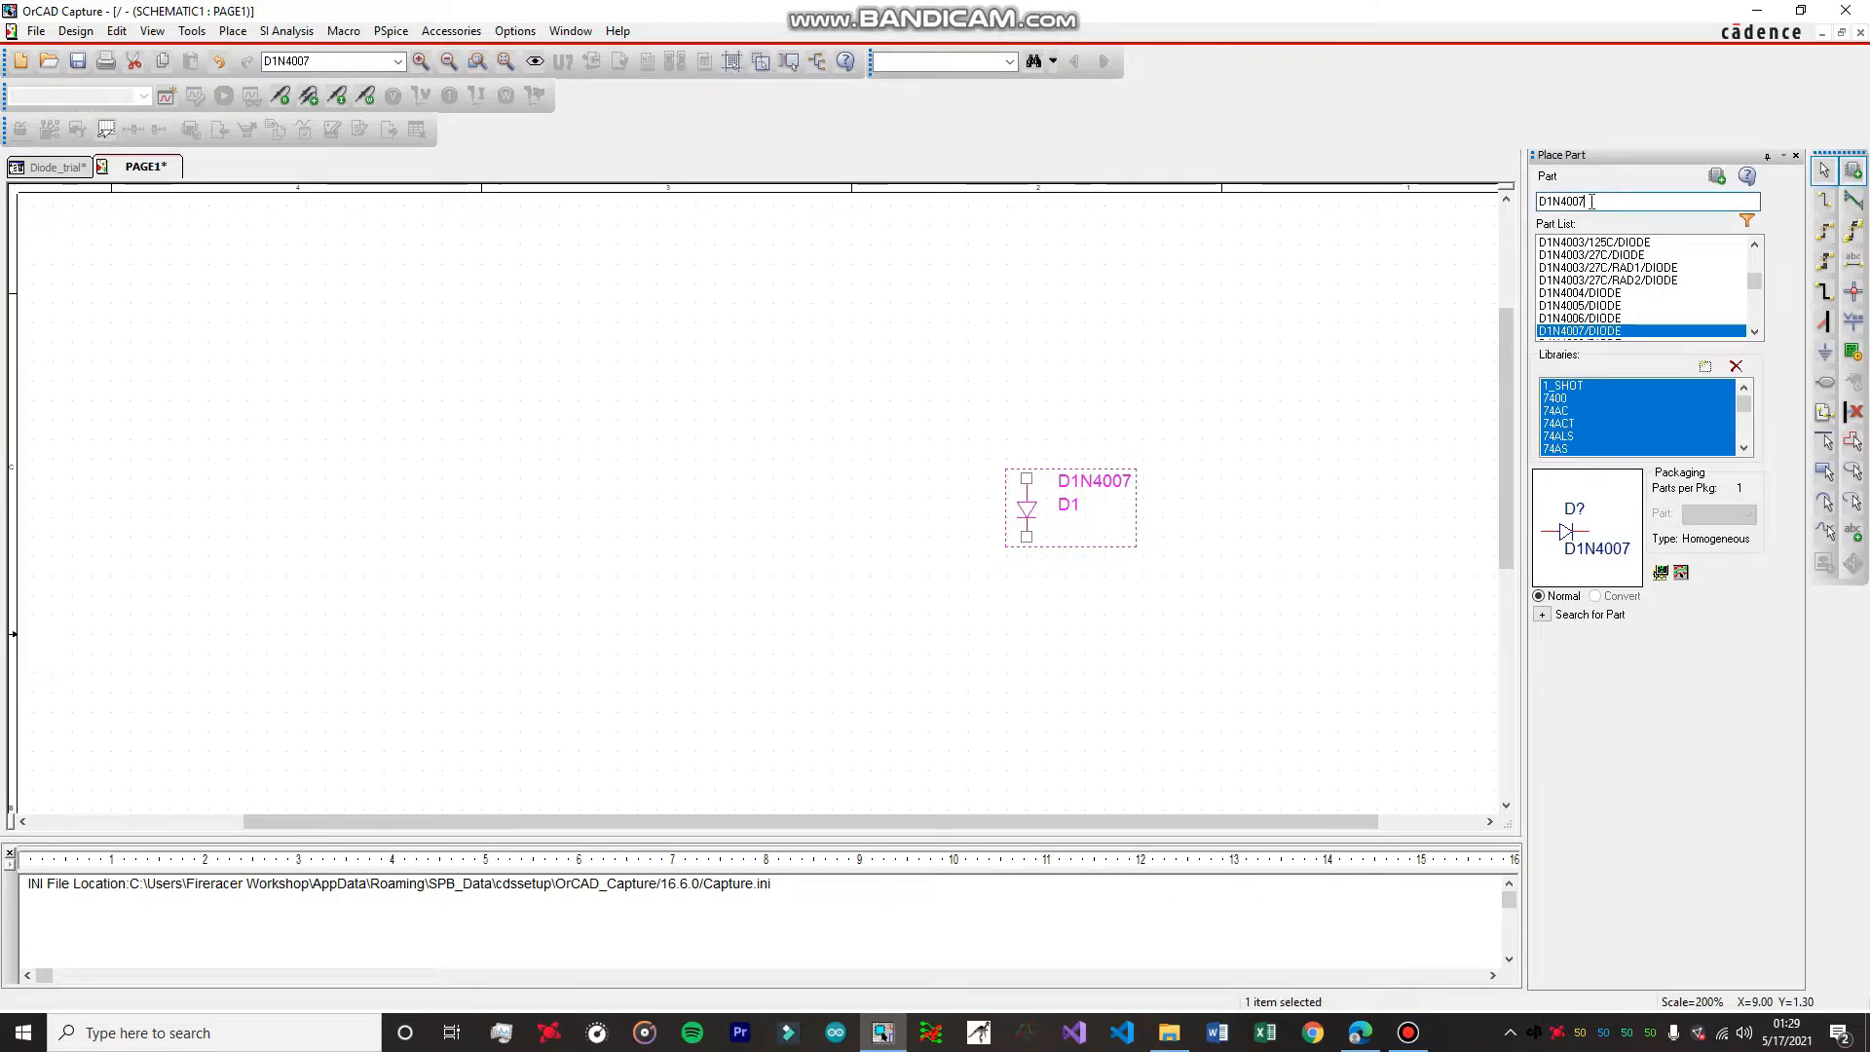
key("BackSpace")
key("BackSpace")
key("BackSpace")
key("BackSpace")
key("BackSpace")
key("BackSpace")
key("BackSpace")
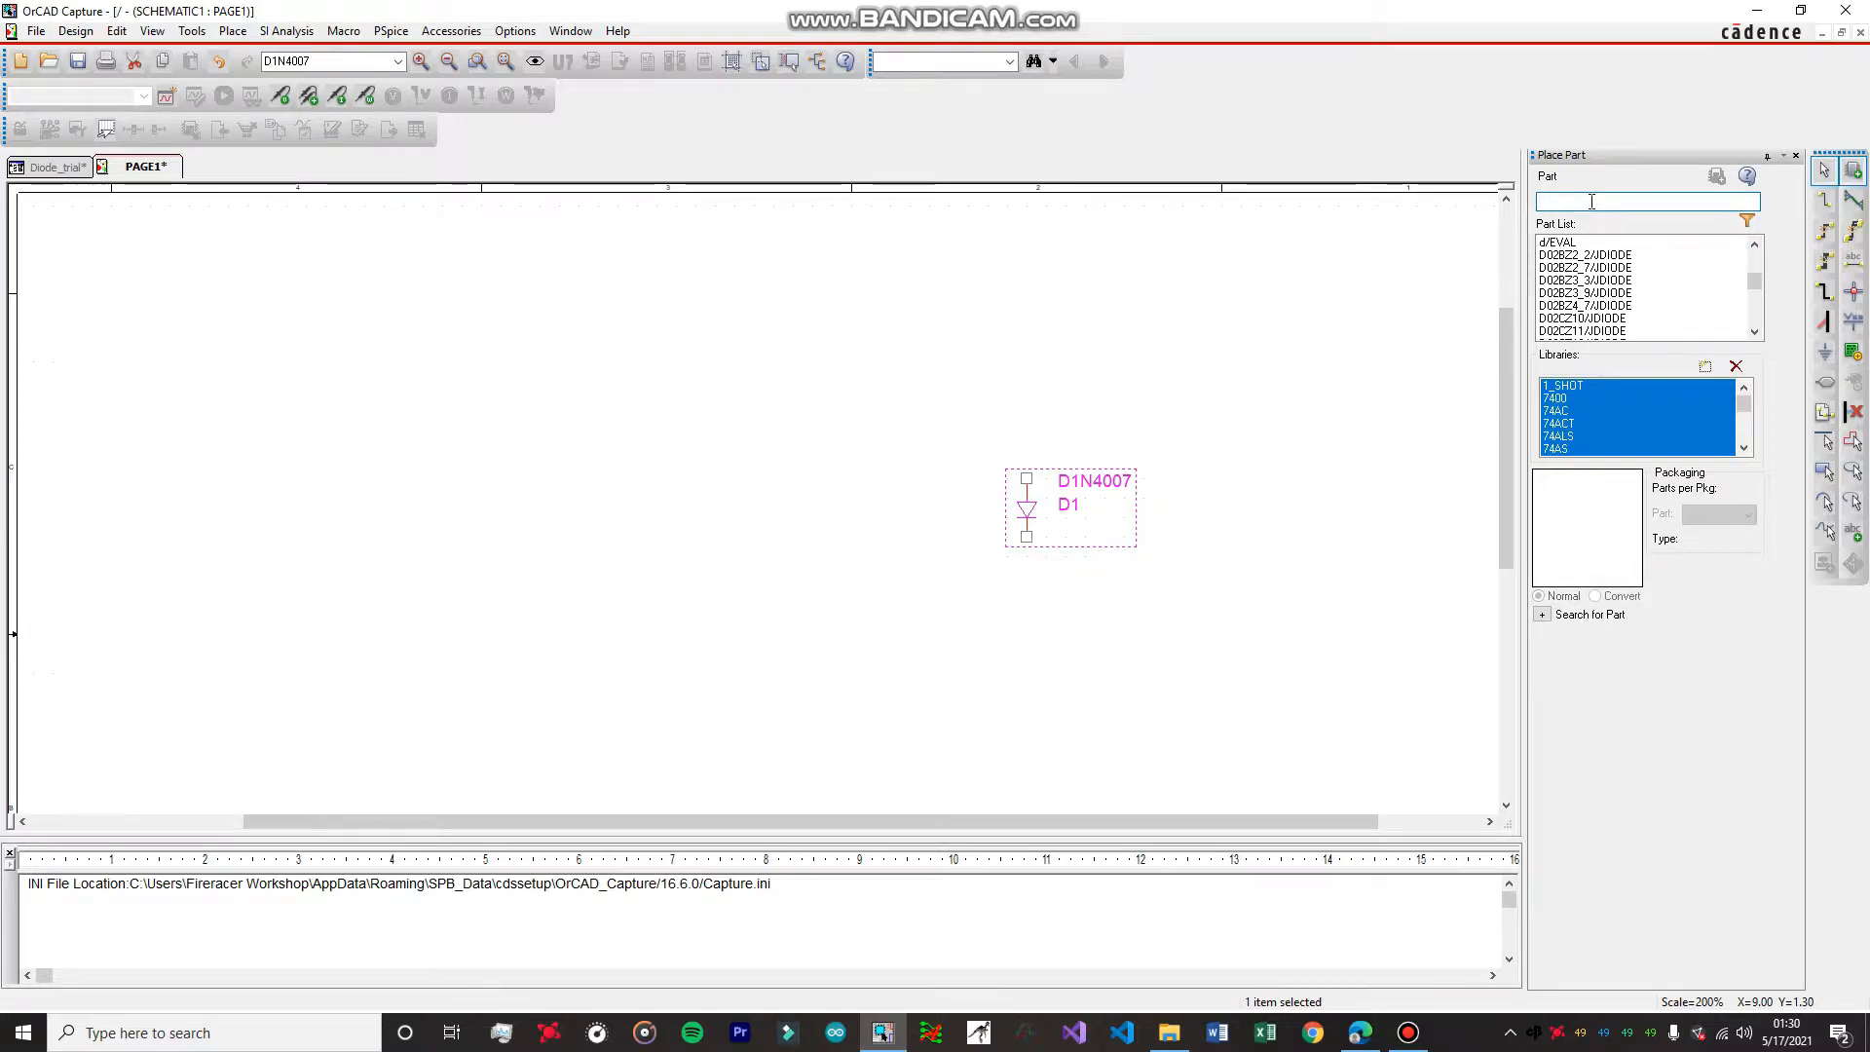
type("V")
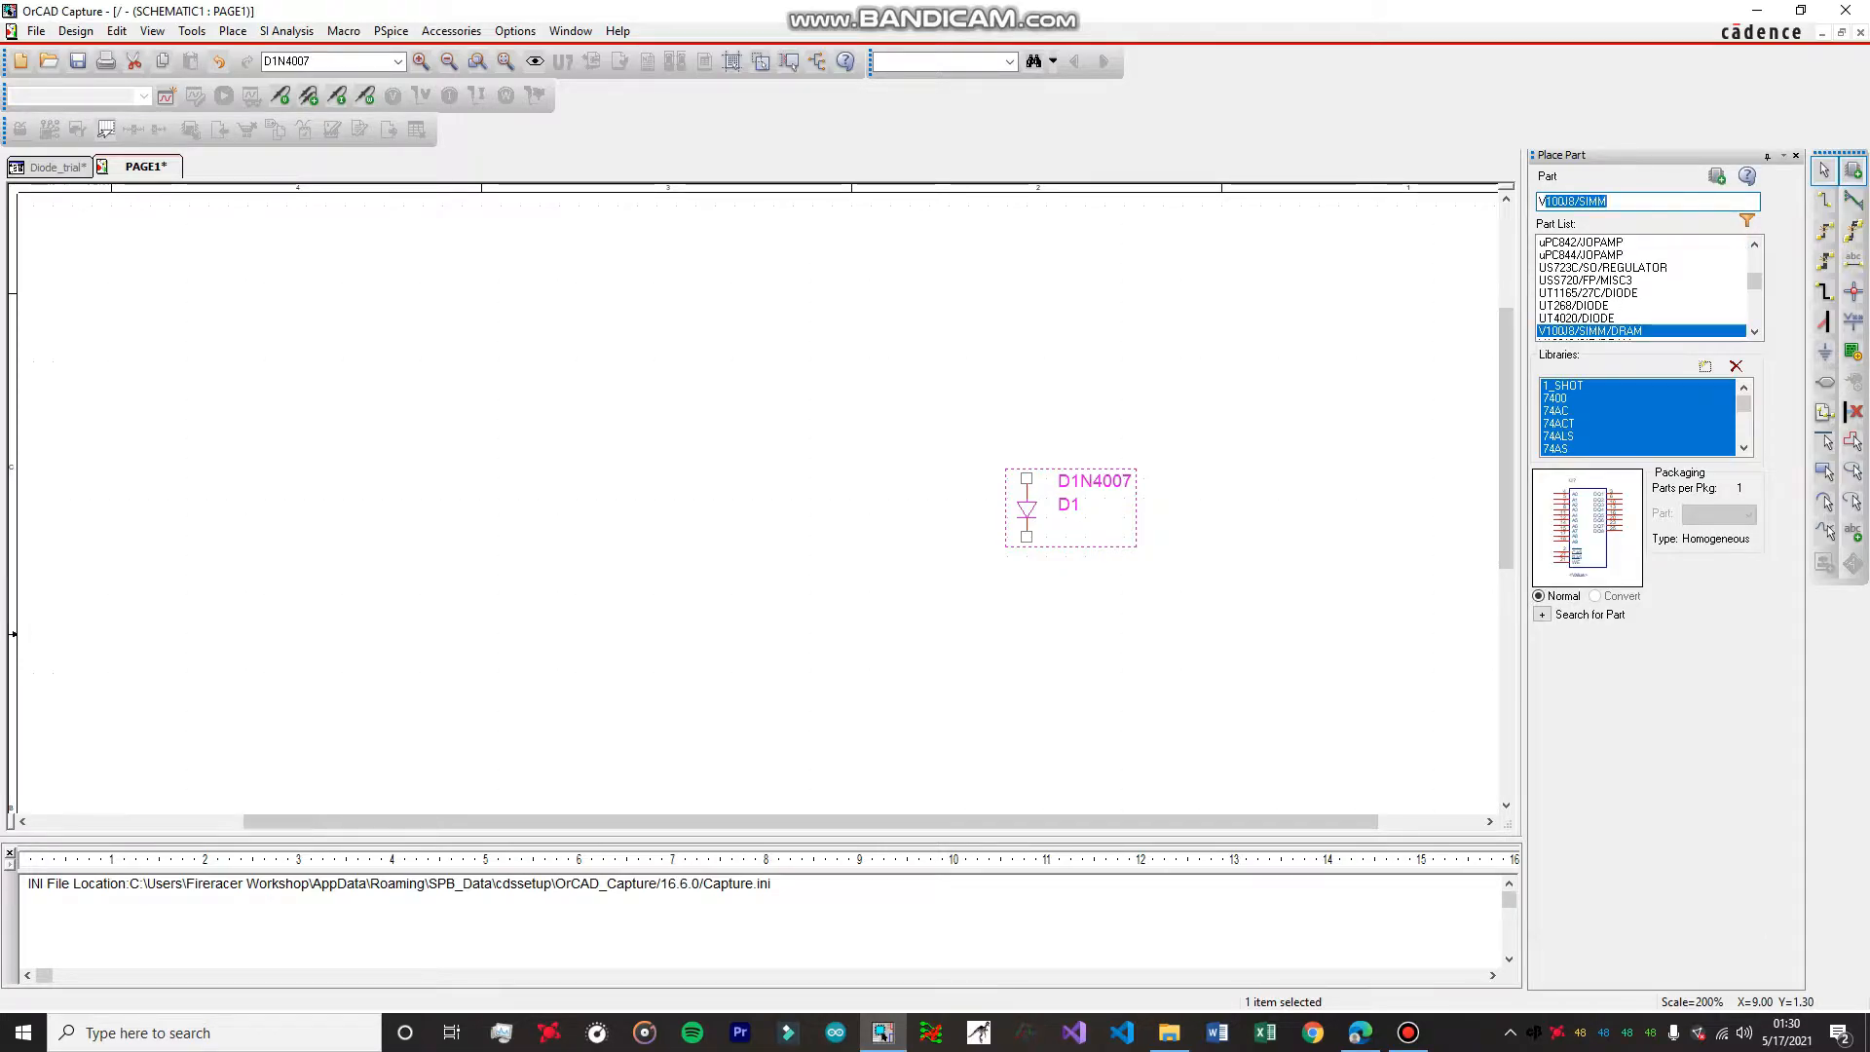
type("dc")
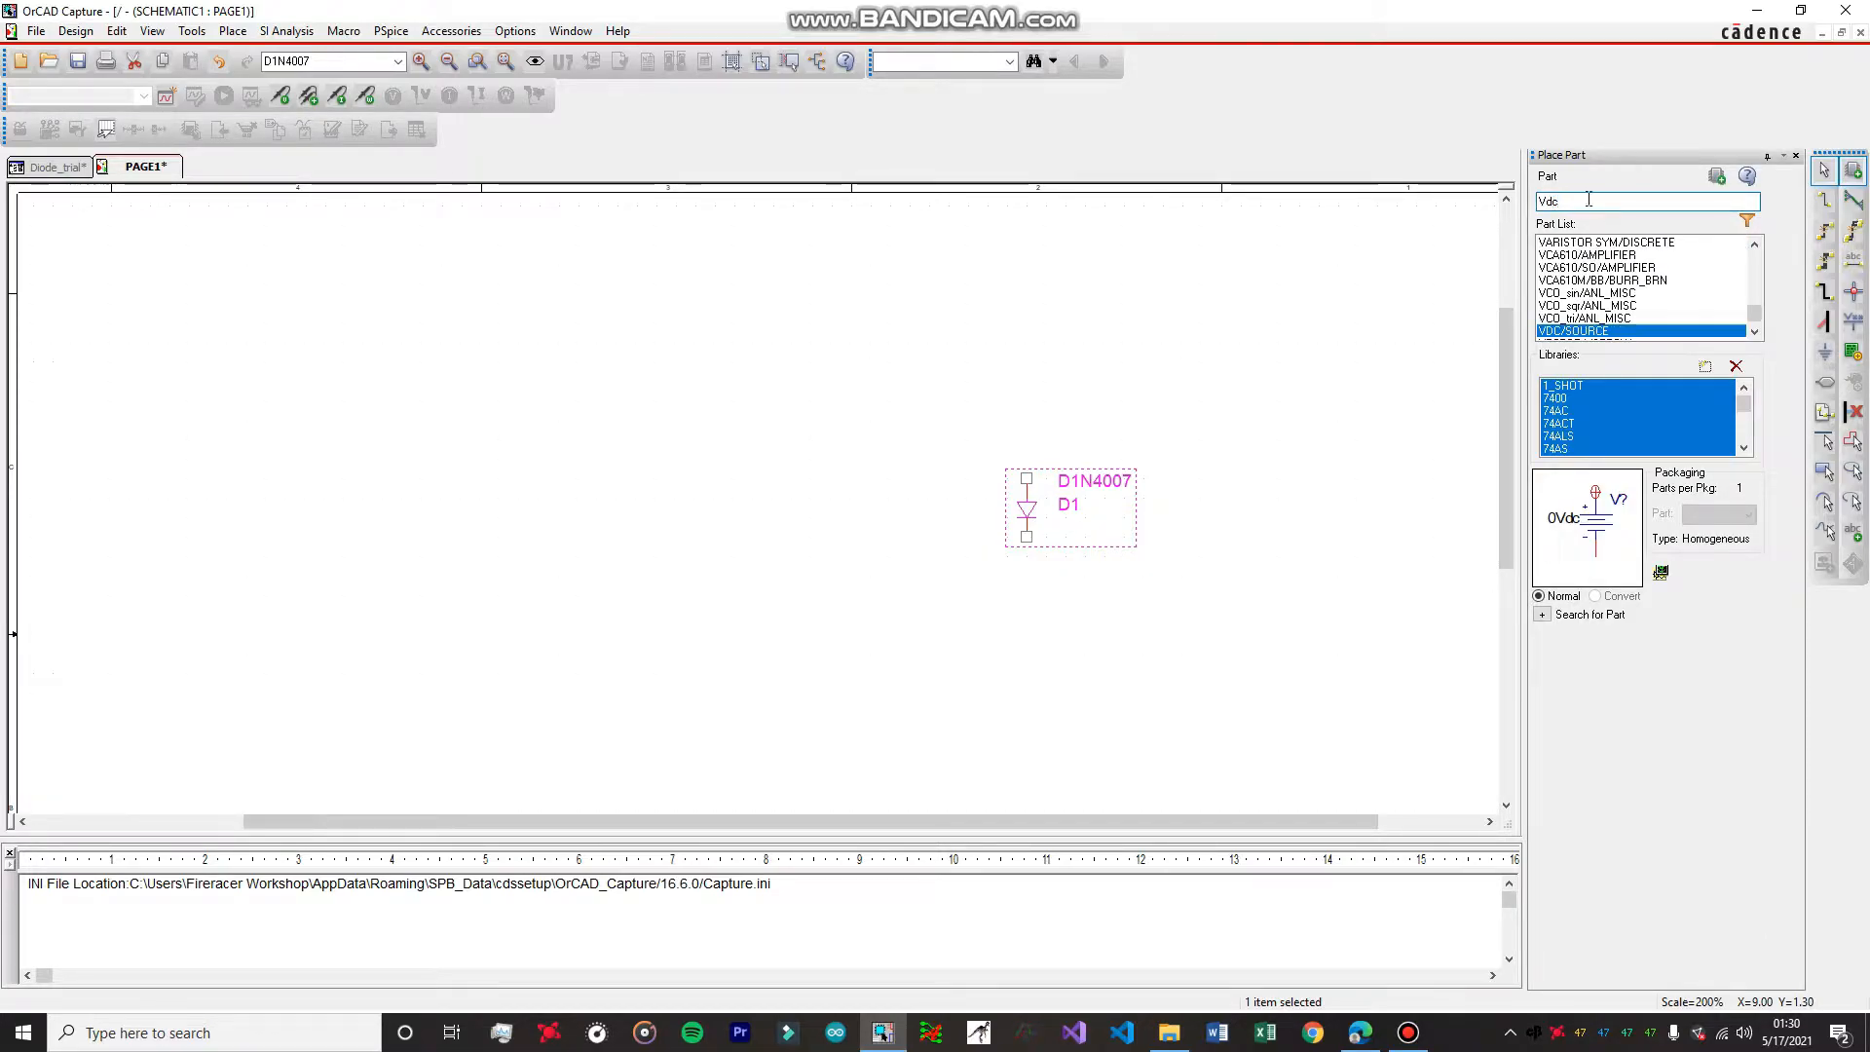
double_click(1580, 331)
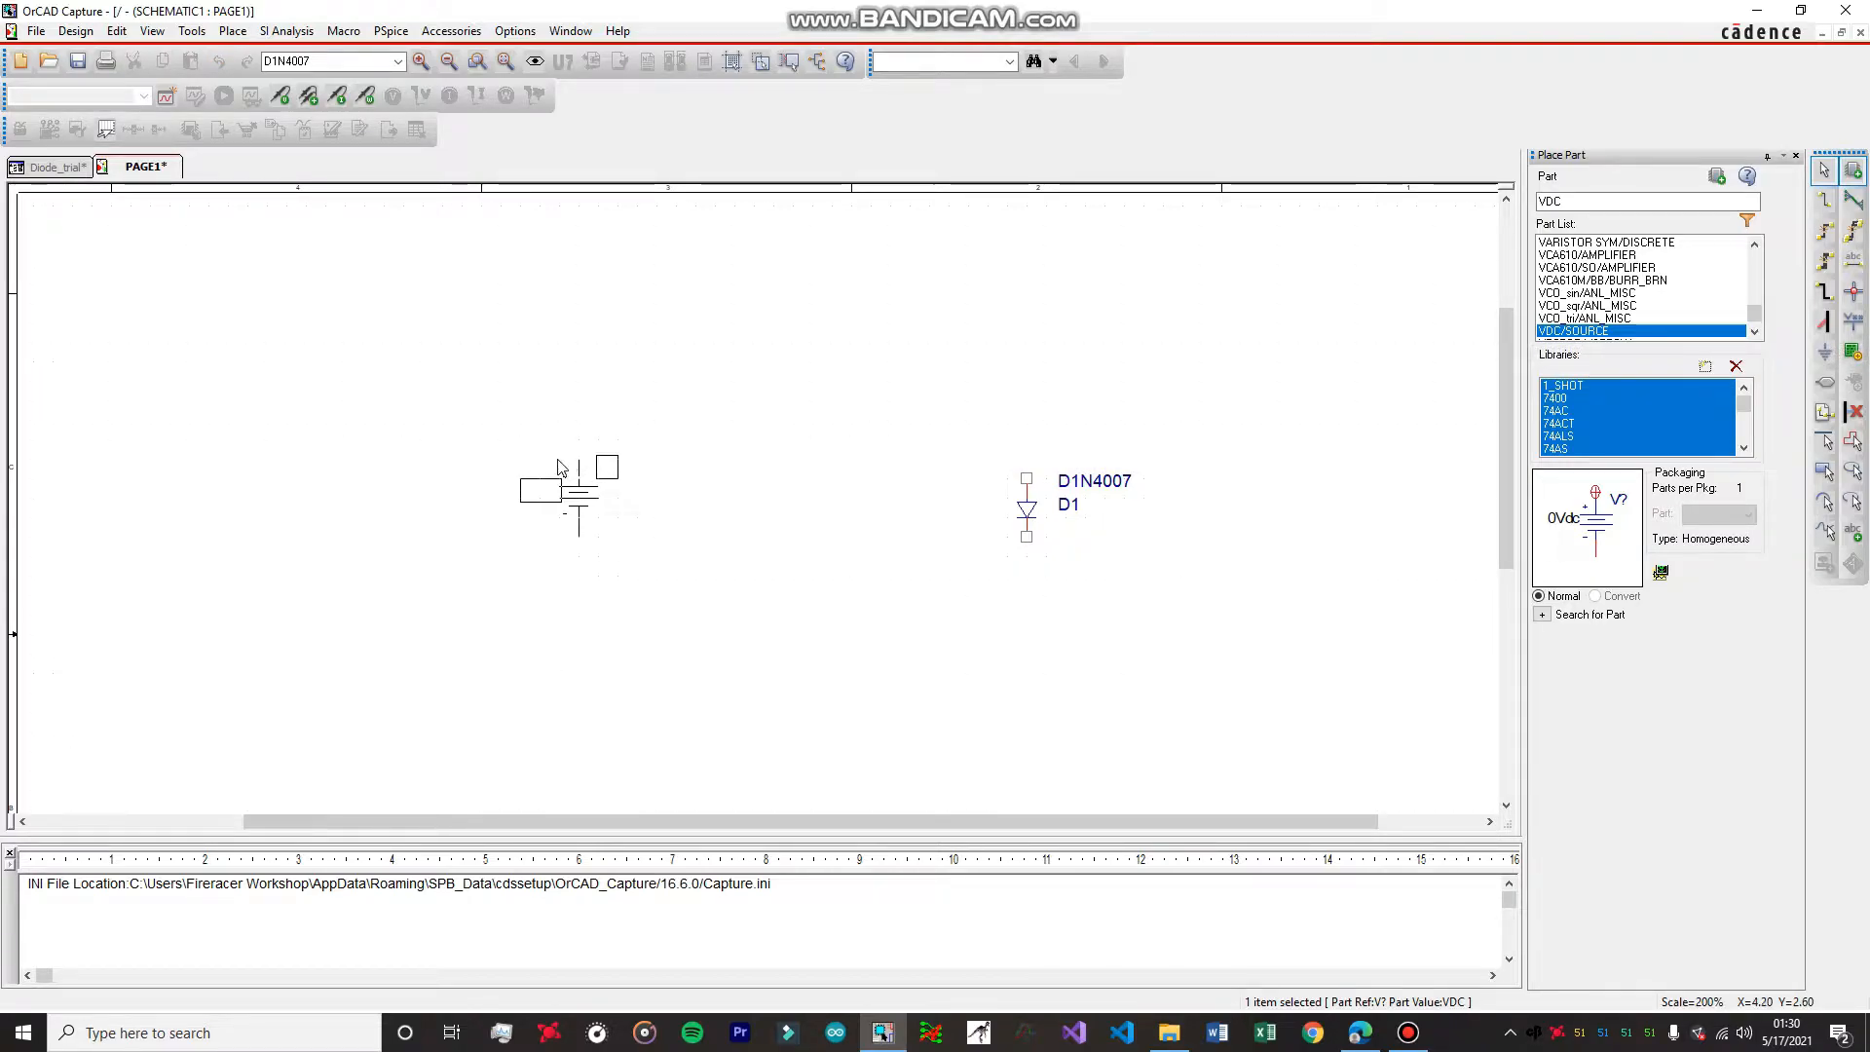
left_click(558, 467)
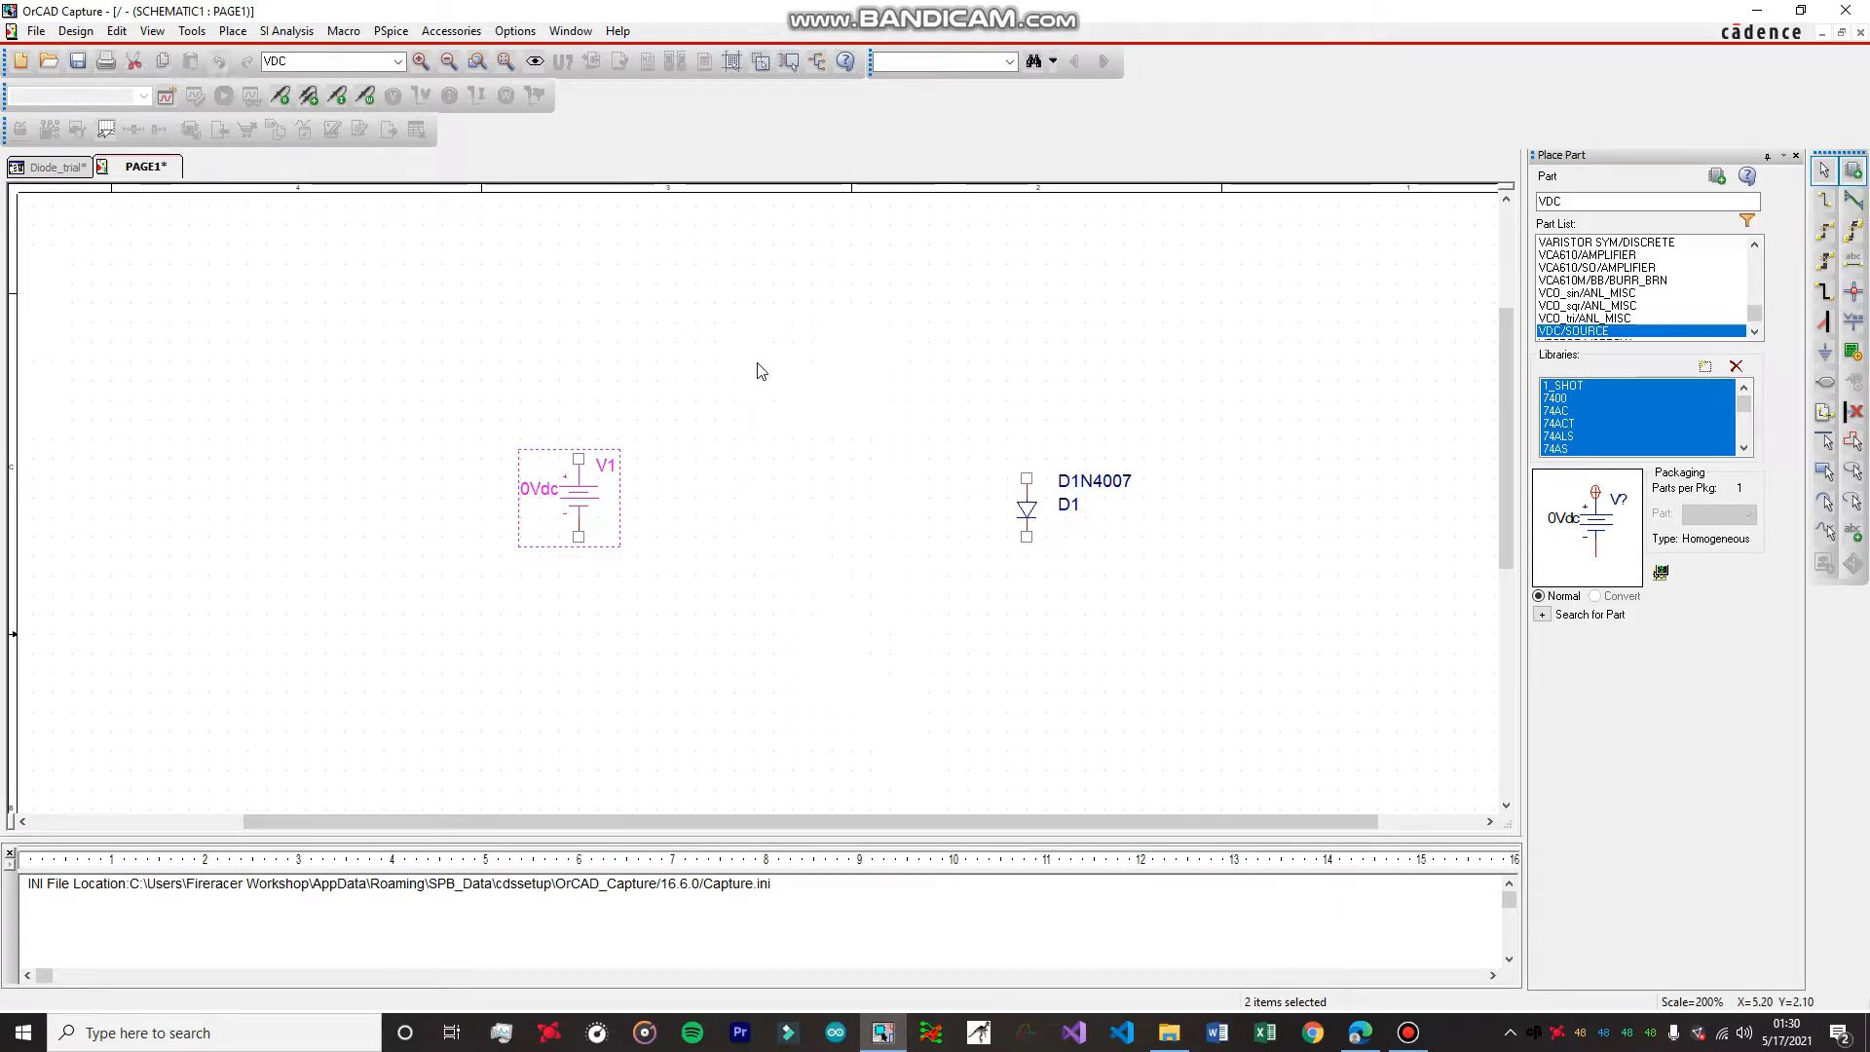
Find R from the ANALOG library and place one resistor above and between the voltage source and the diode.
left_click(1562, 200)
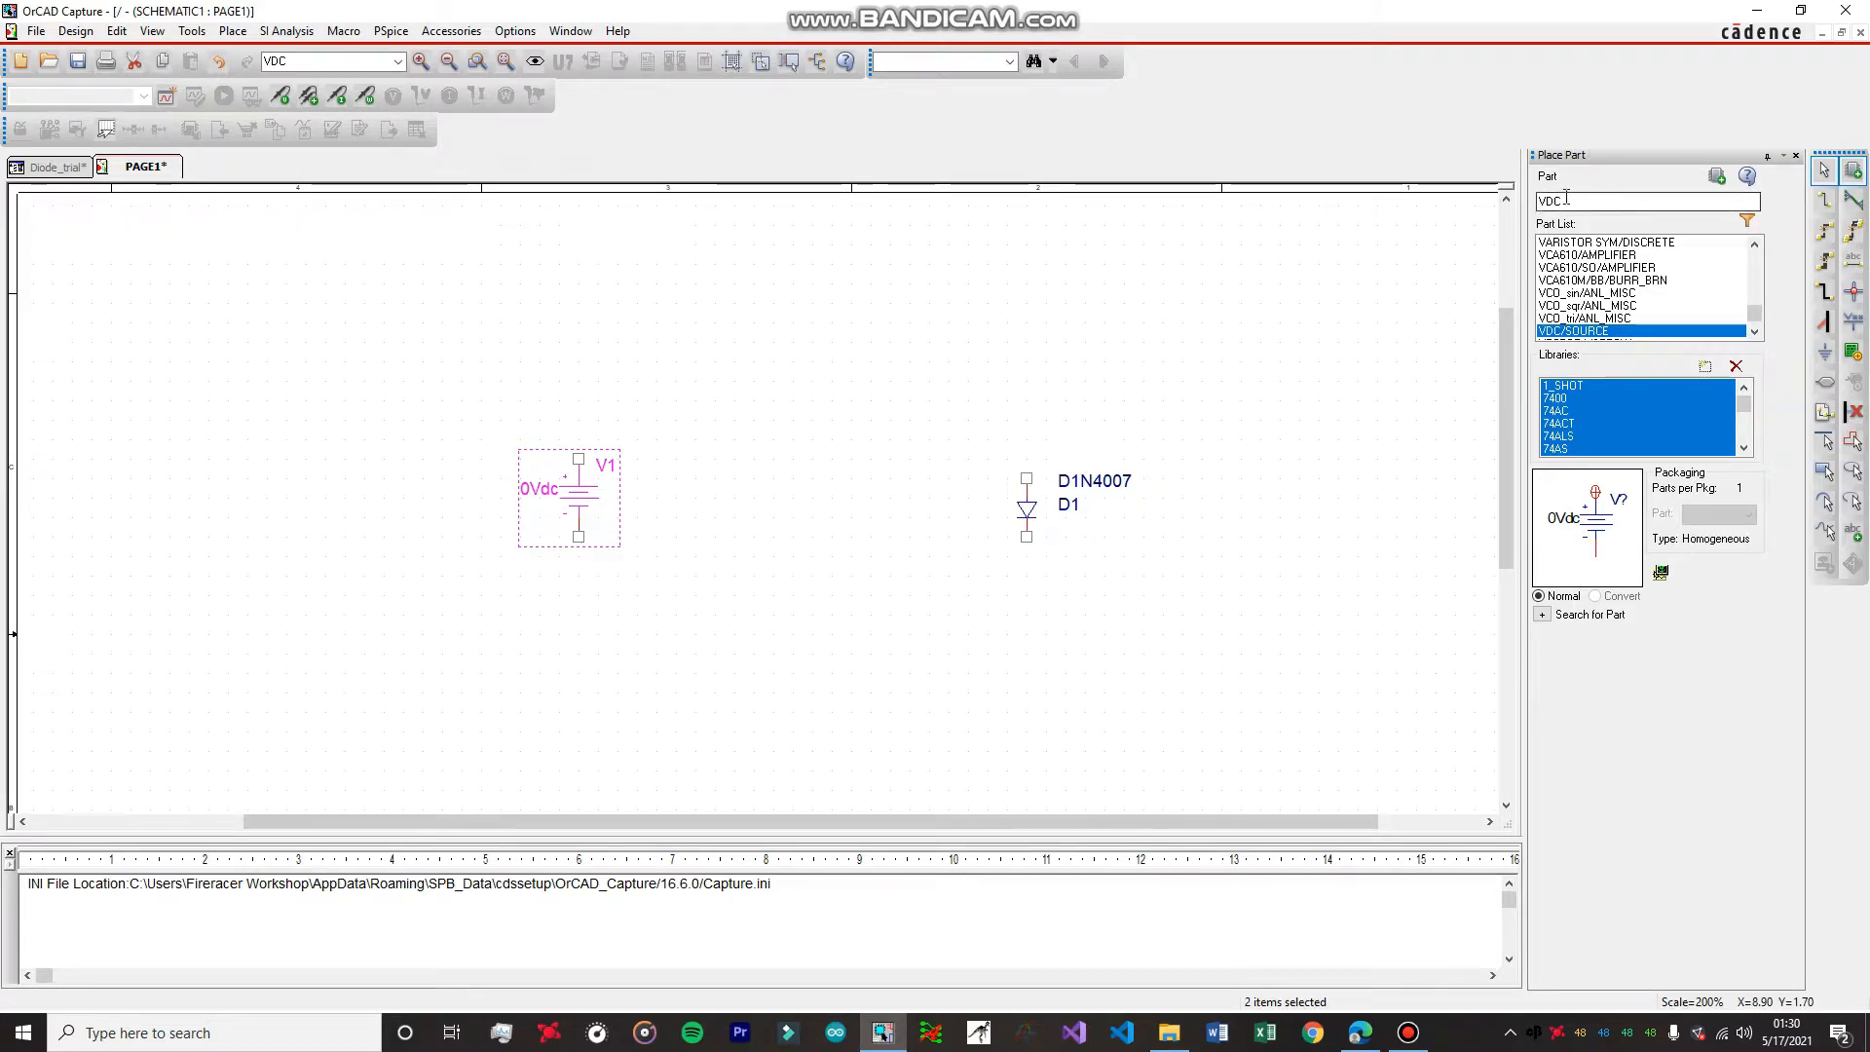
key("BackSpace")
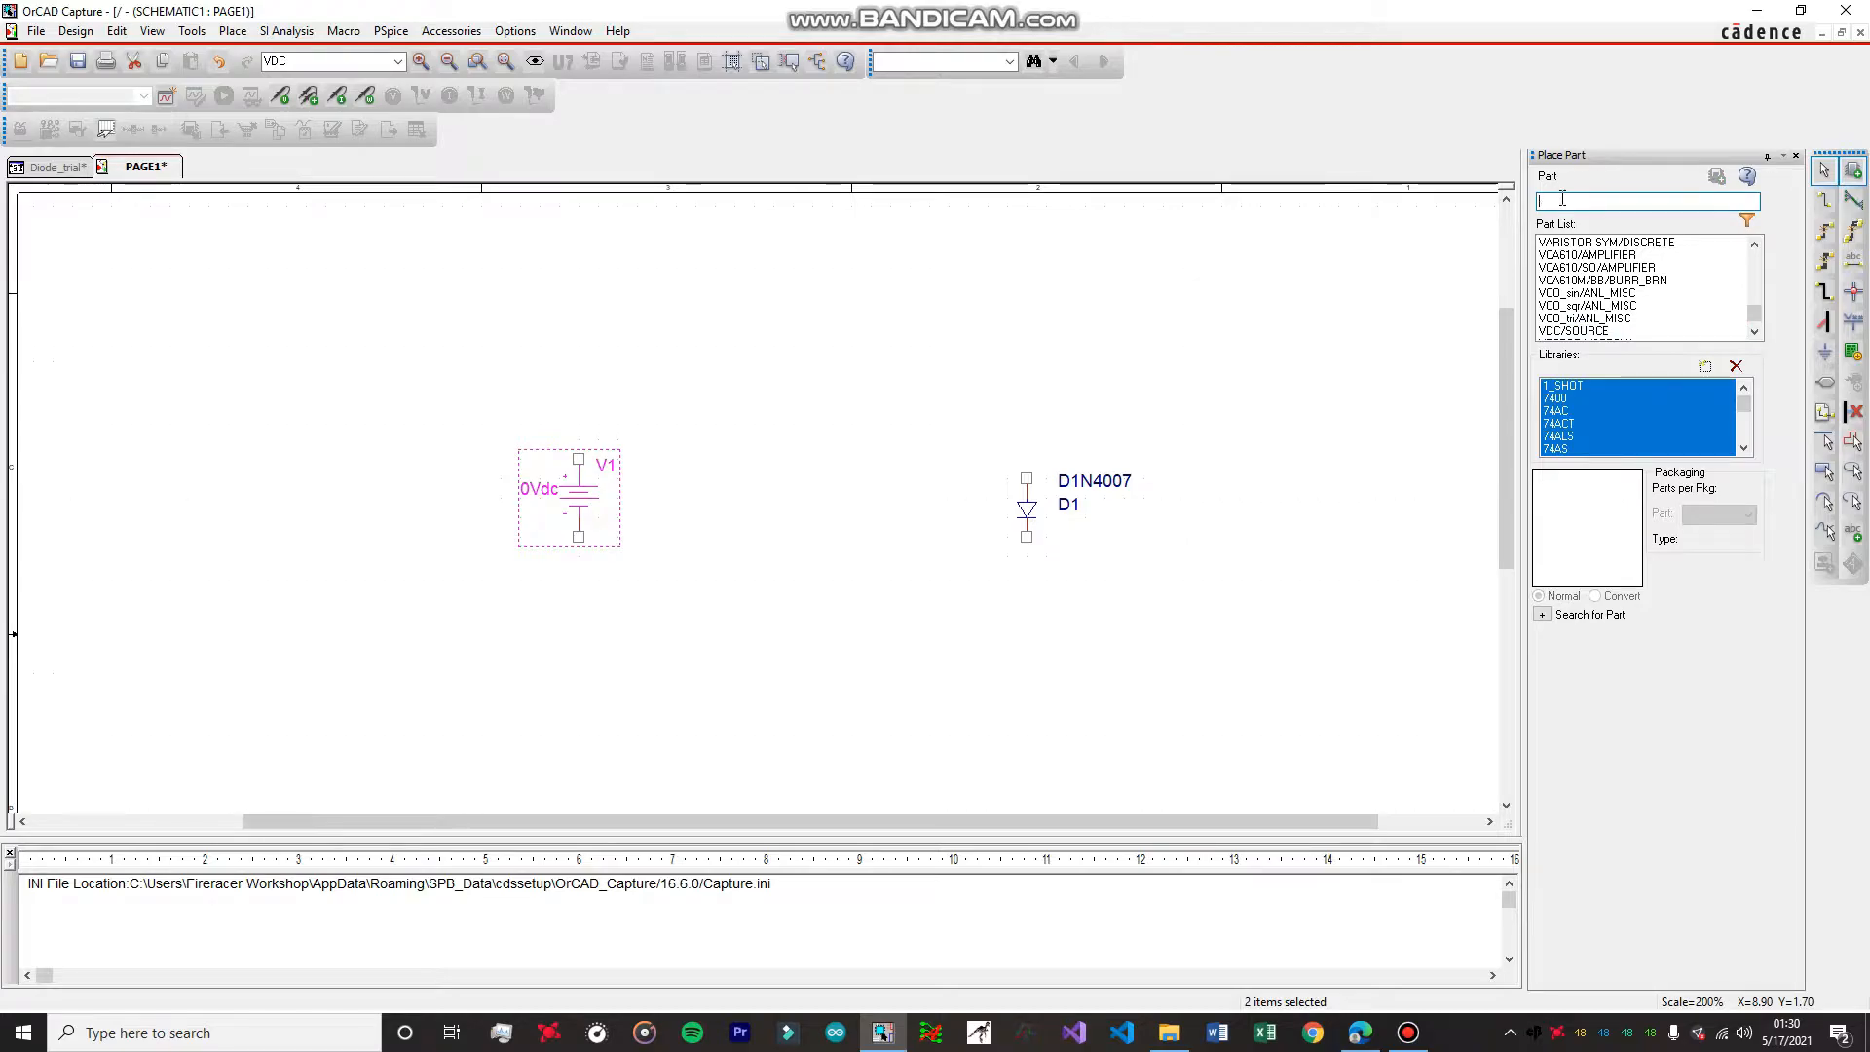
type("R")
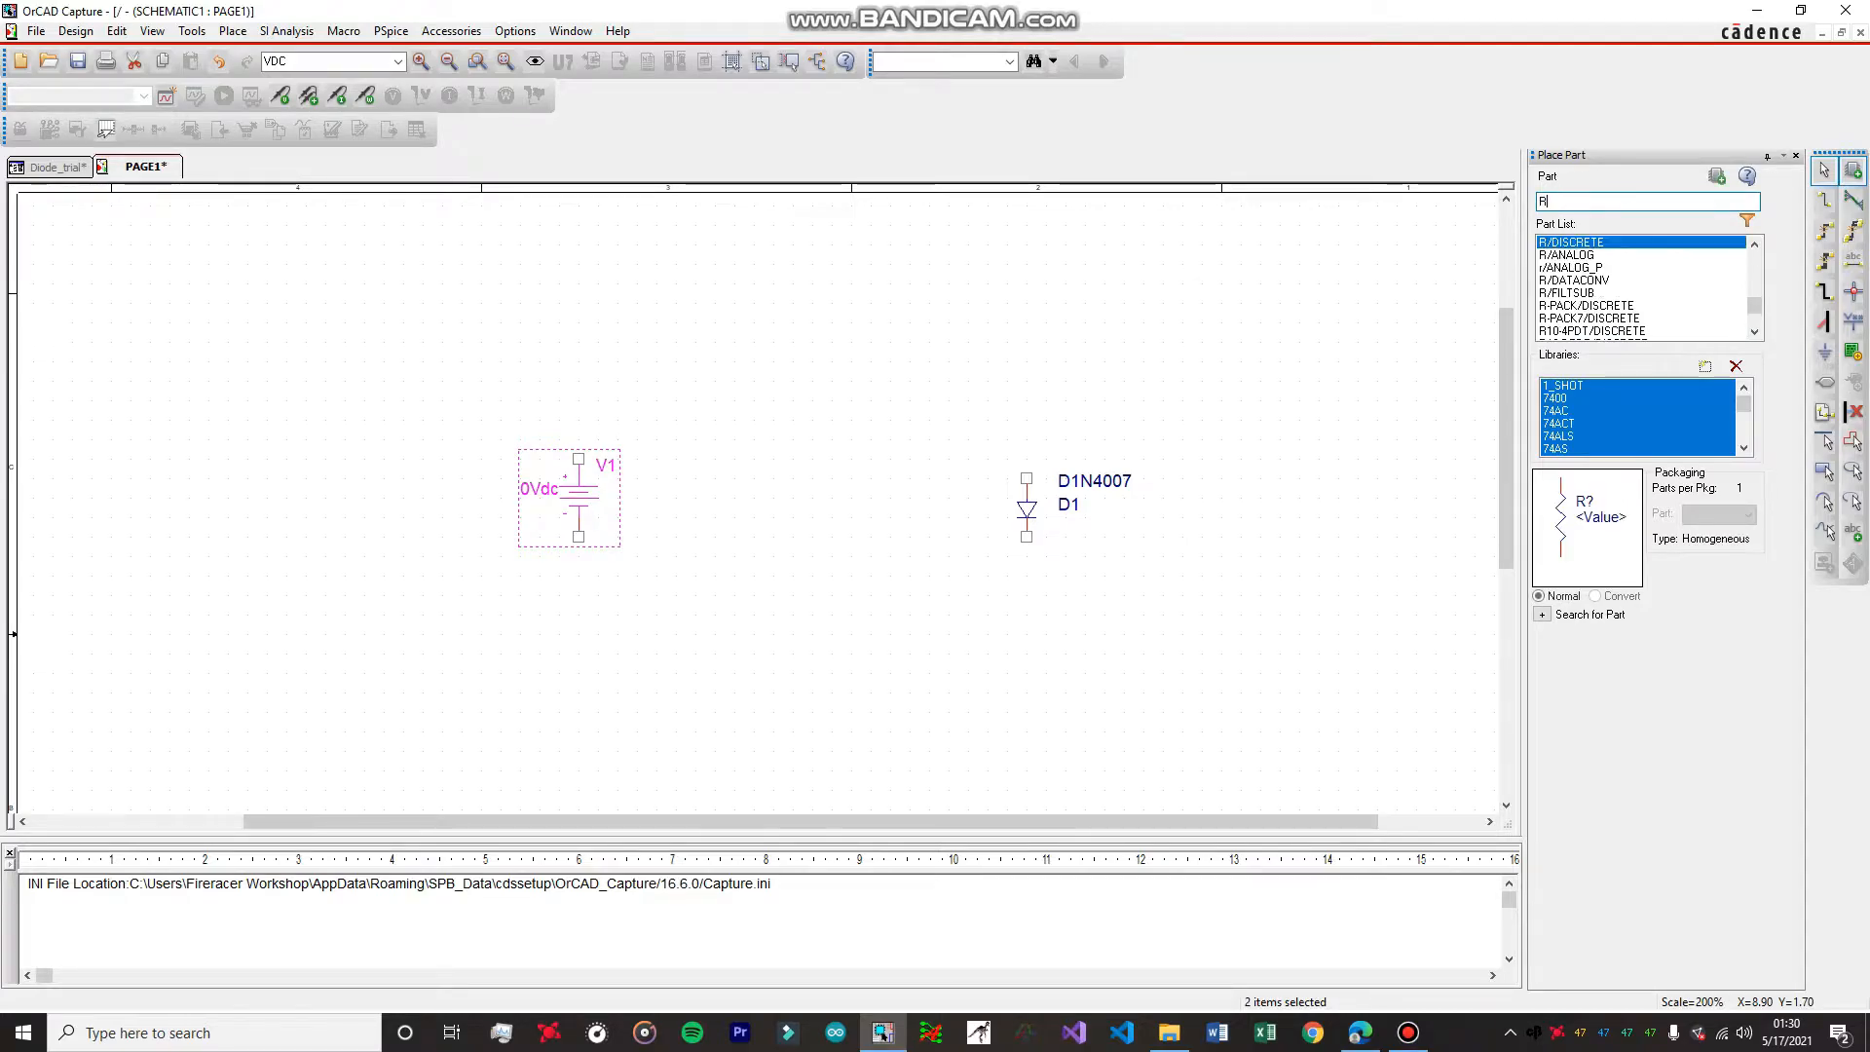
left_click(1576, 255)
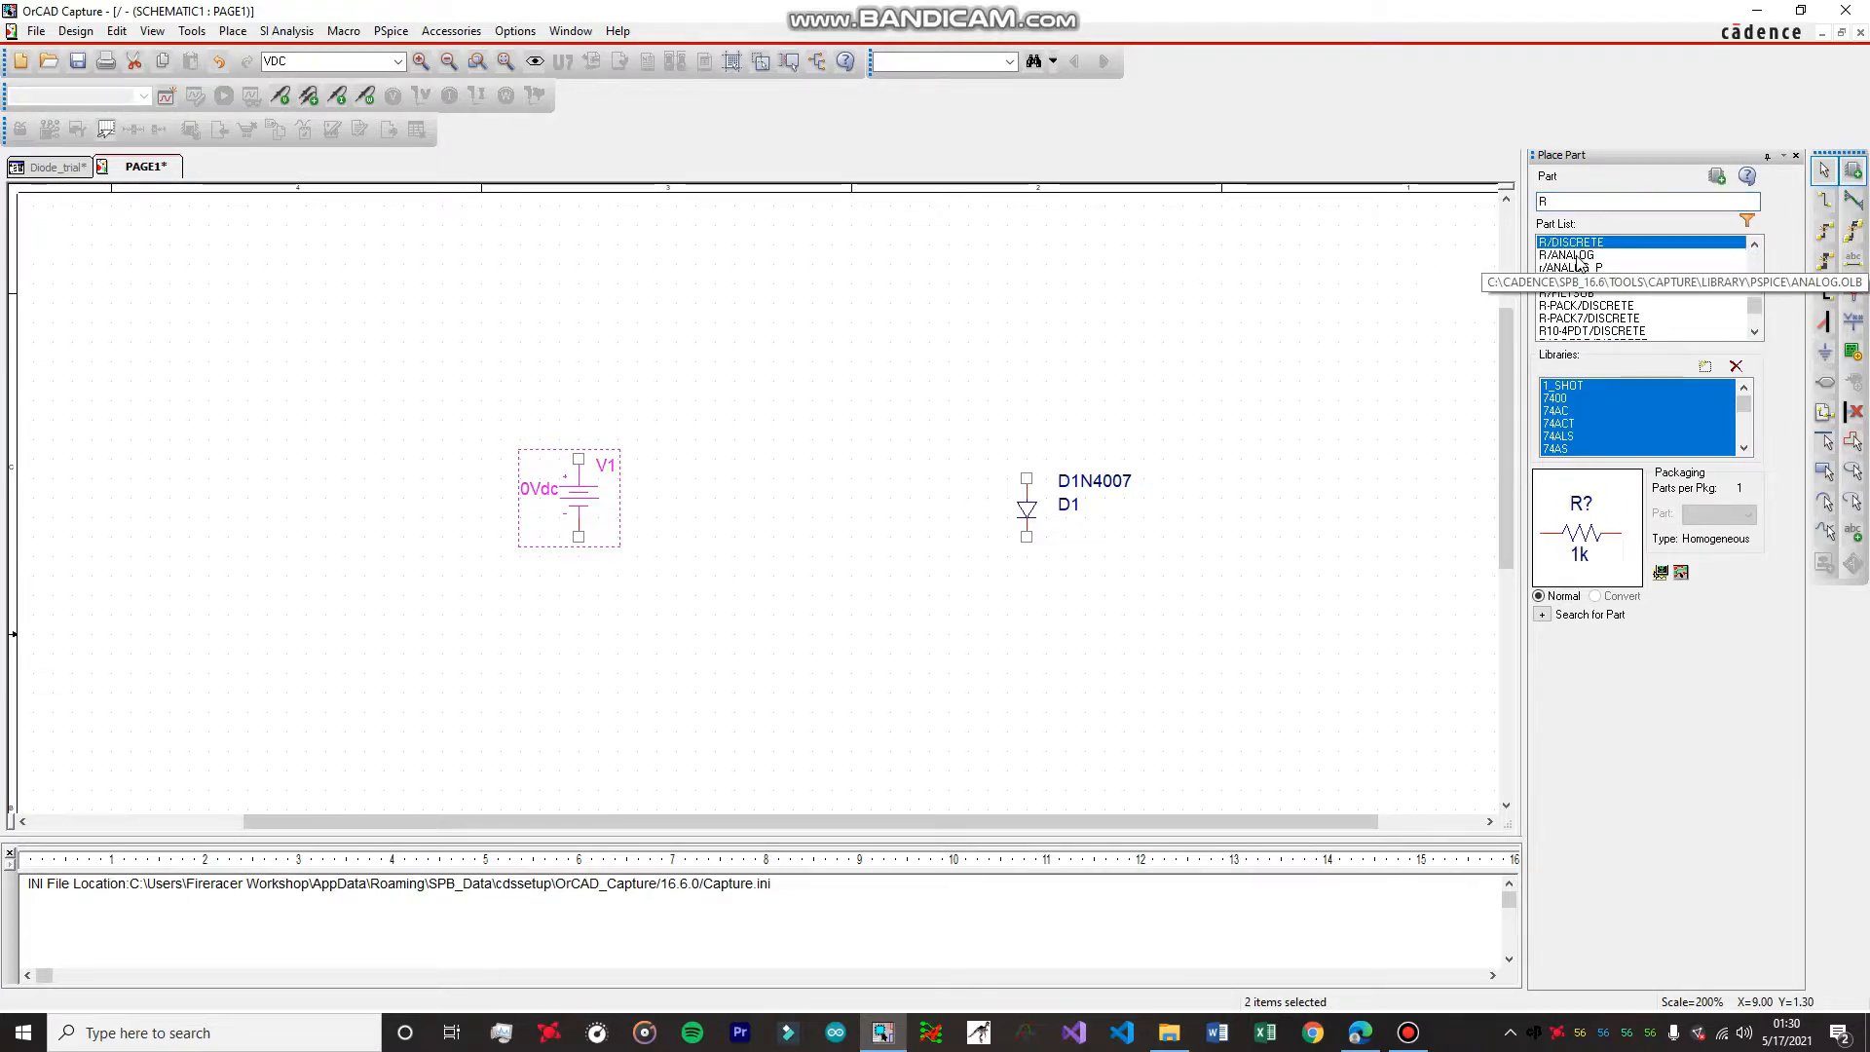
double_click(1576, 255)
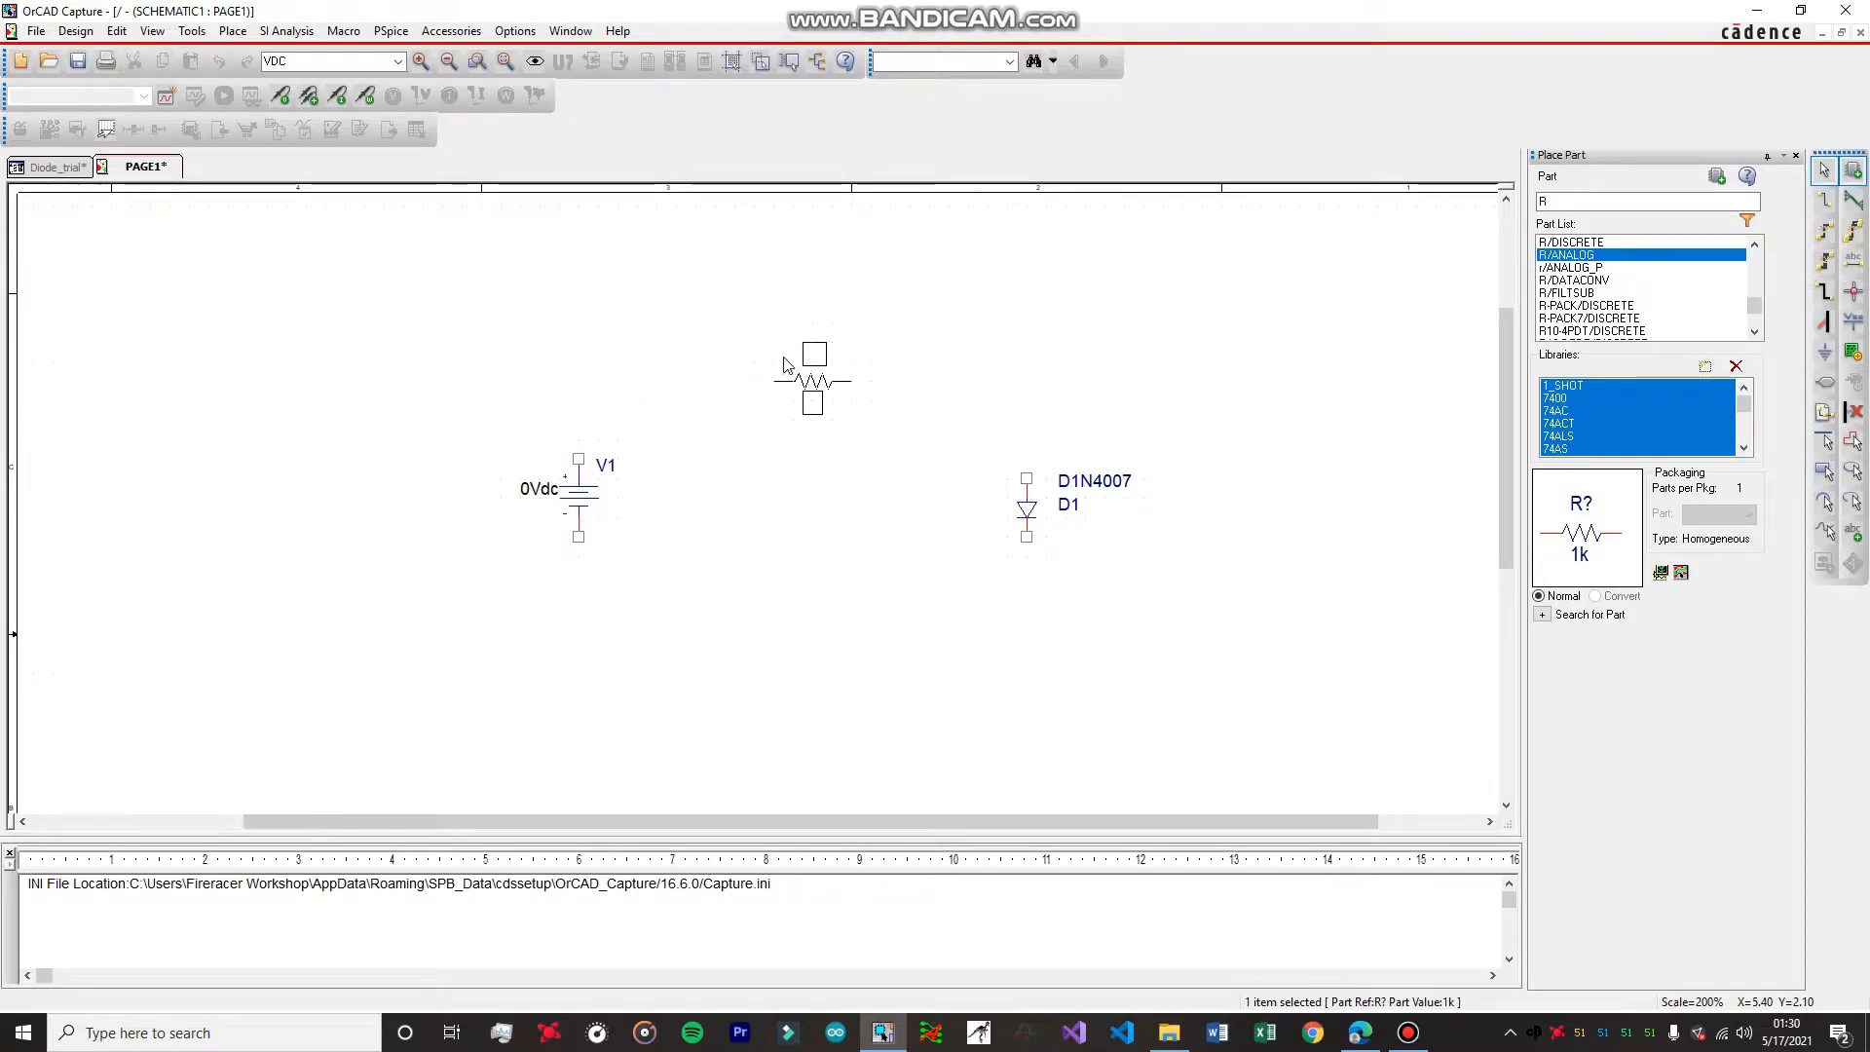
left_click(783, 365)
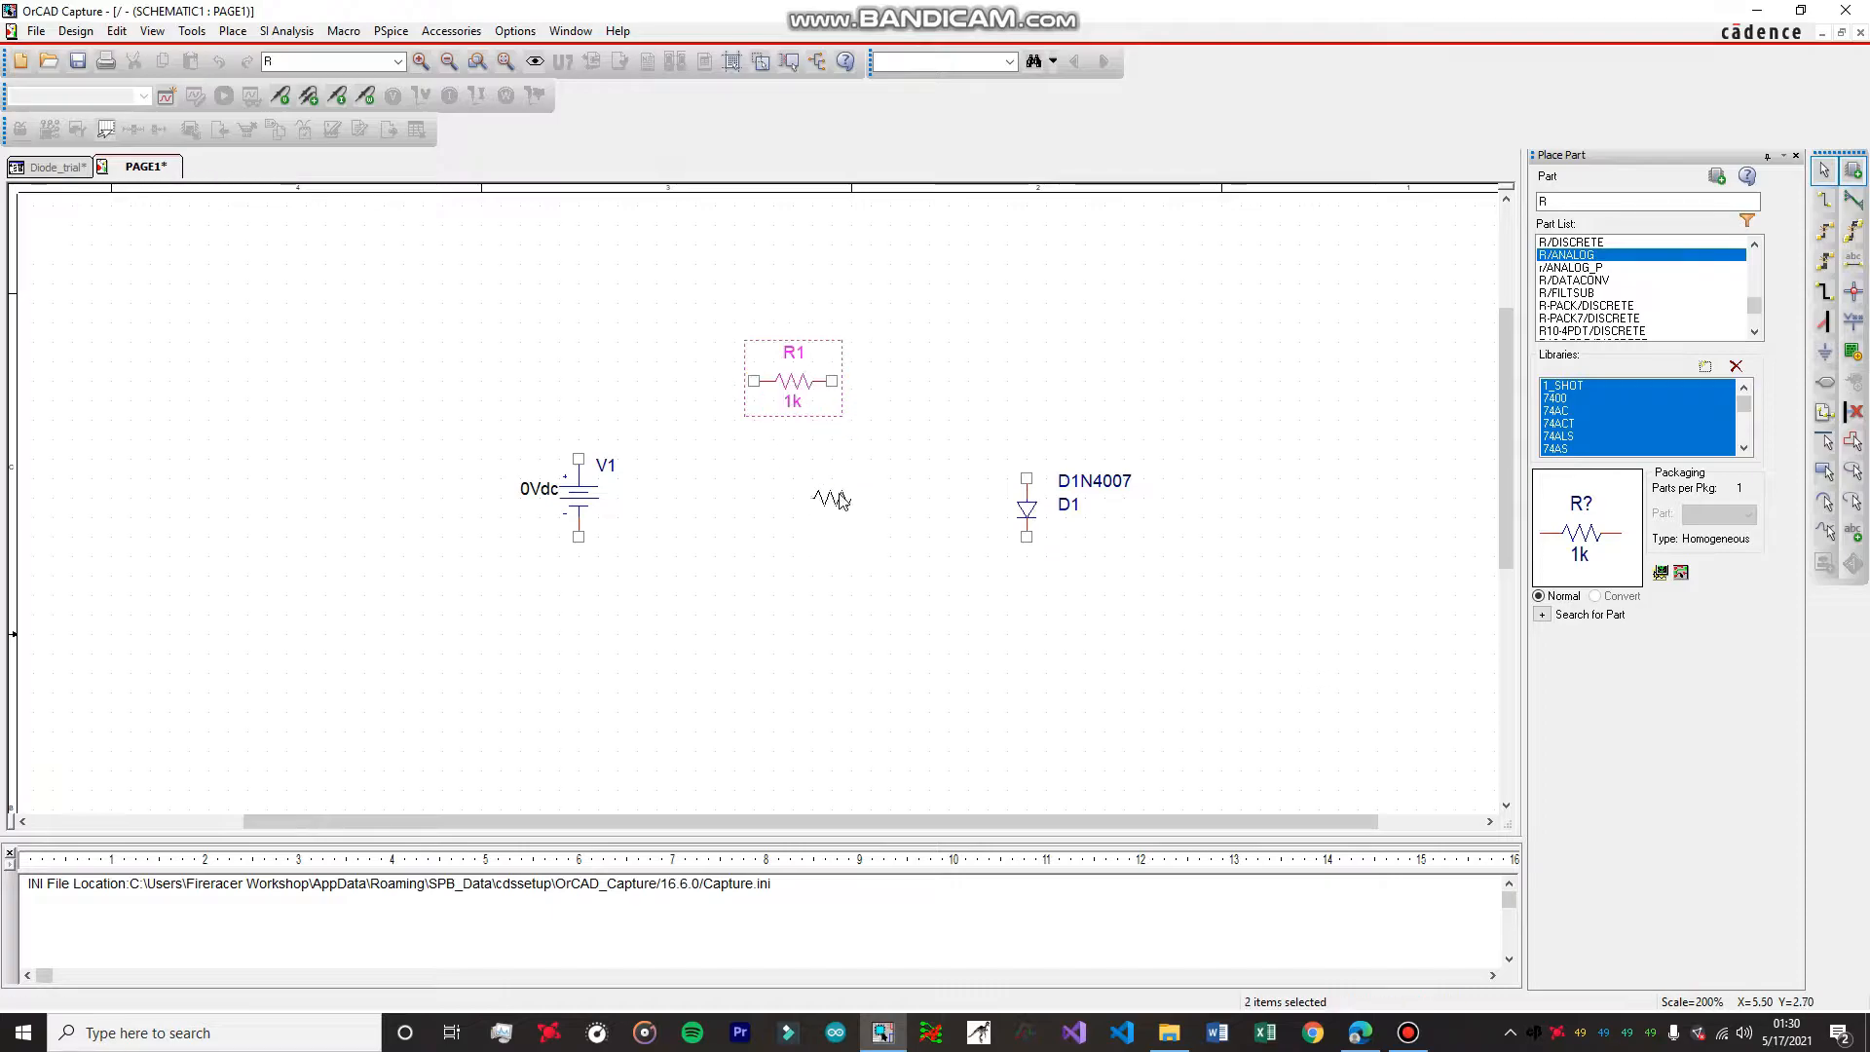
key("Escape")
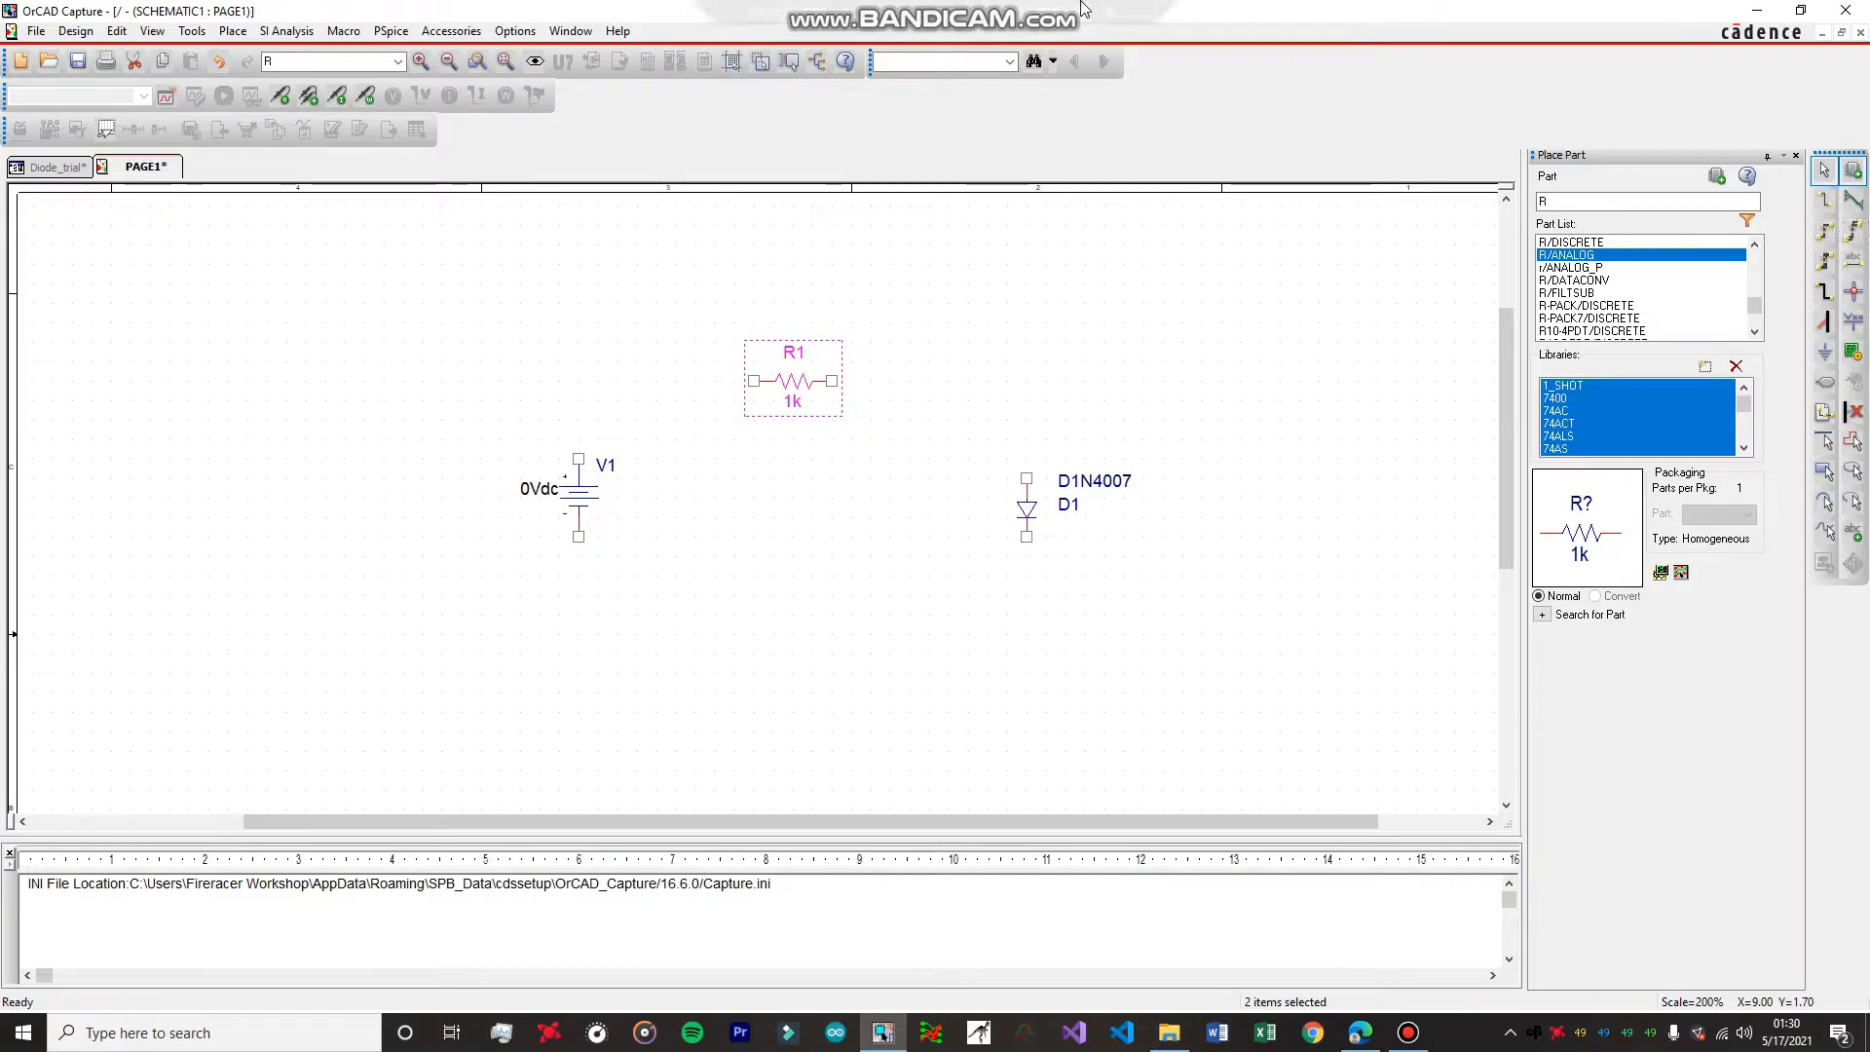
Wire the positive terminal of V1 to the near end of R1 and the other end of R1 to the diode's anode.
mouse_move(1086, 11)
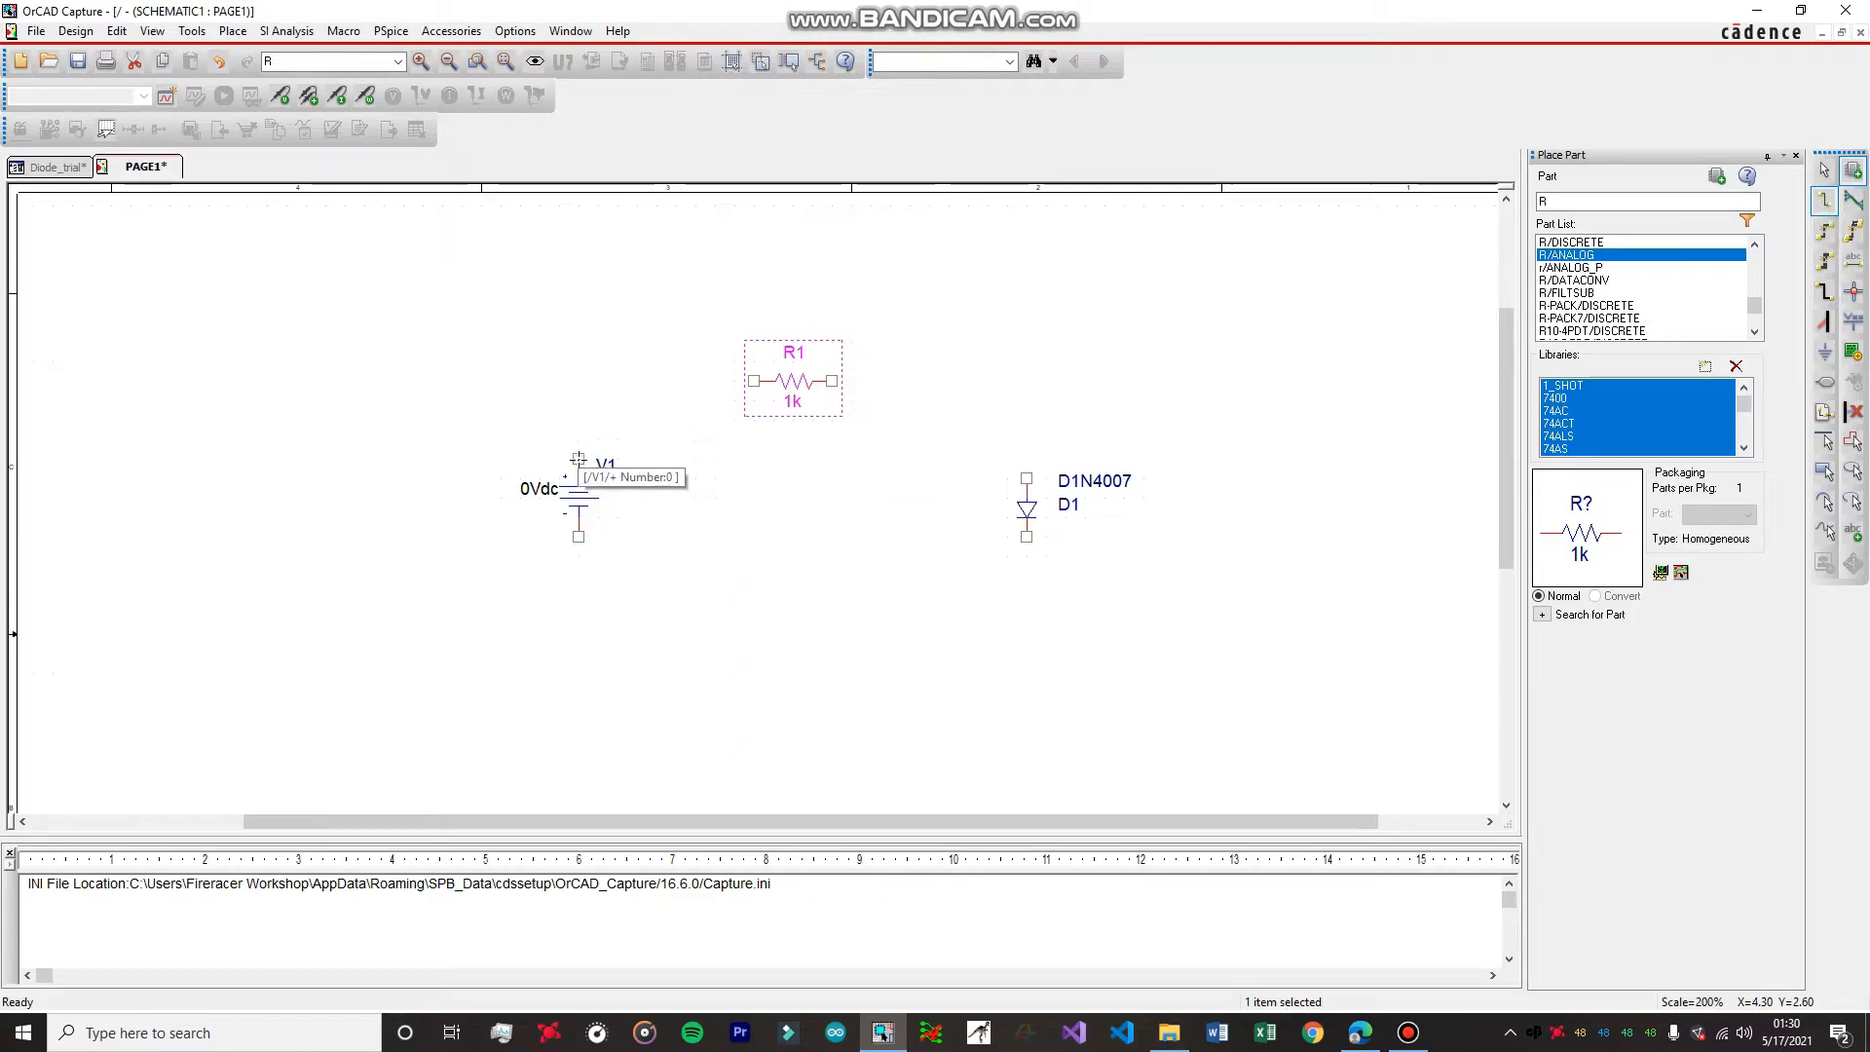
left_click(578, 458)
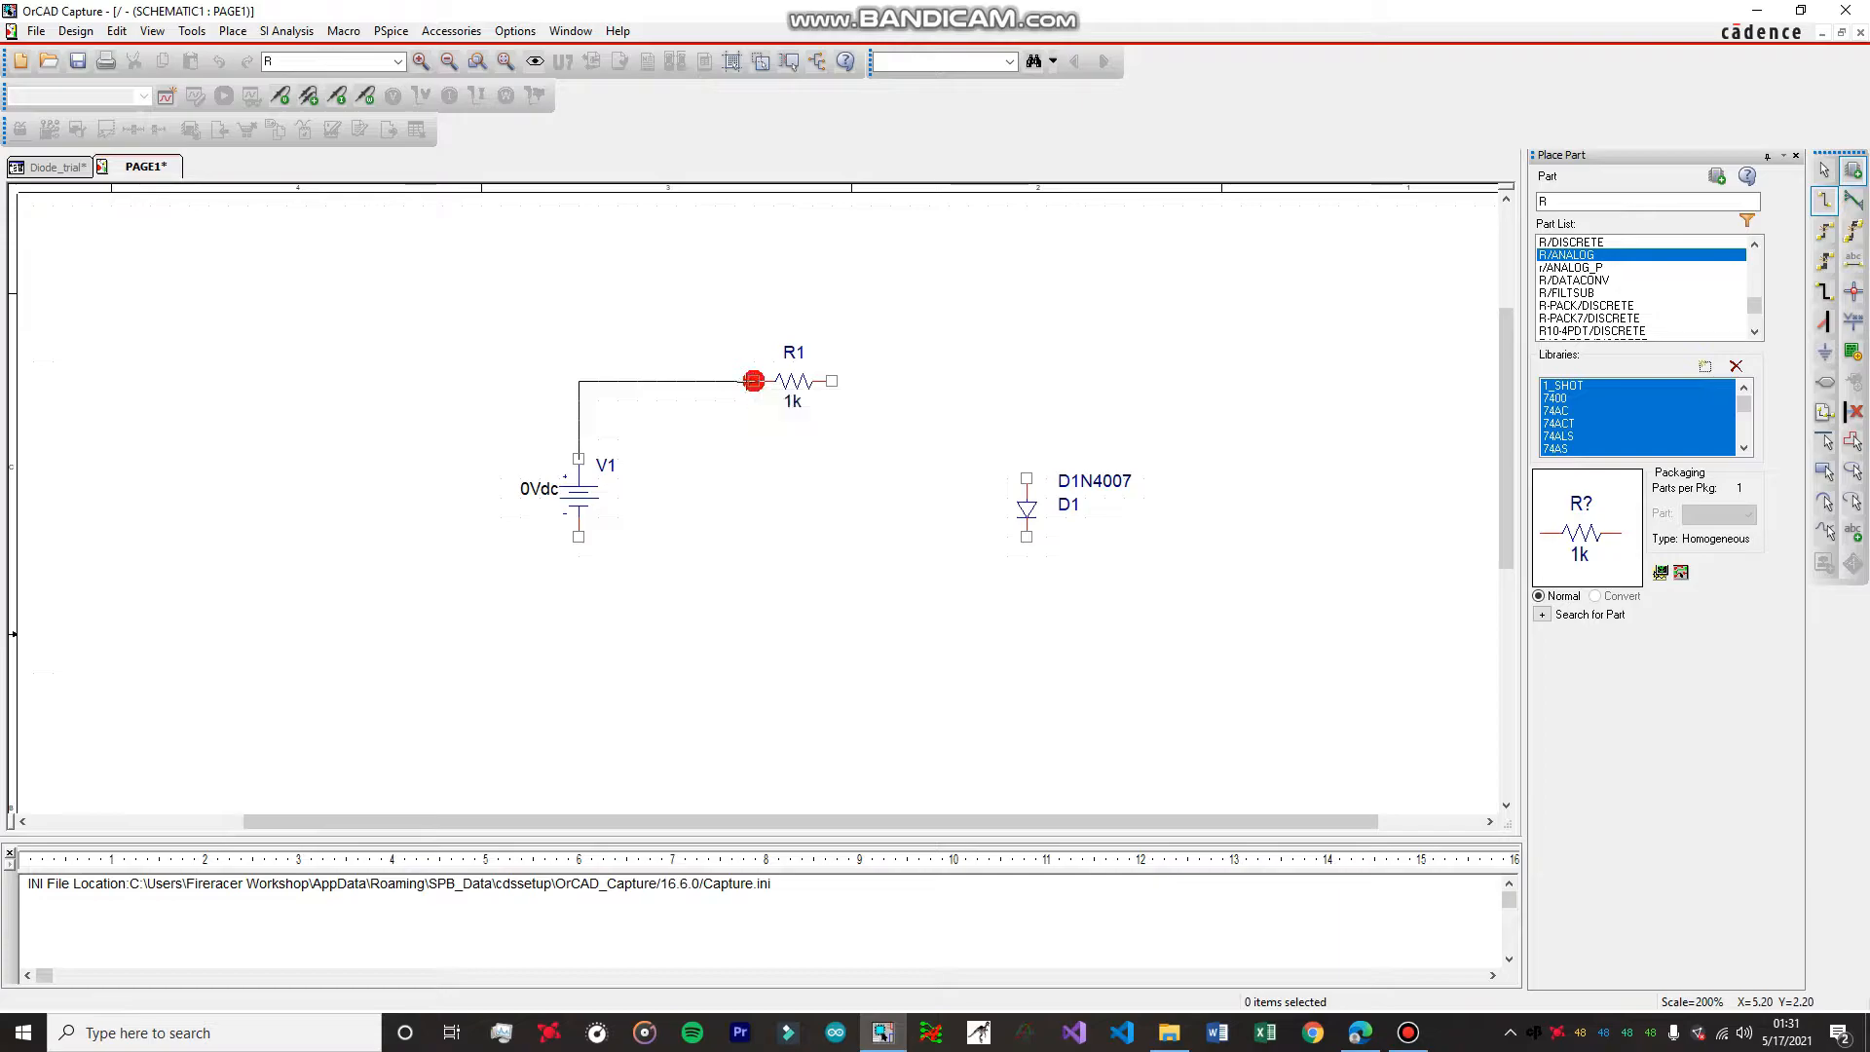
left_click(753, 381)
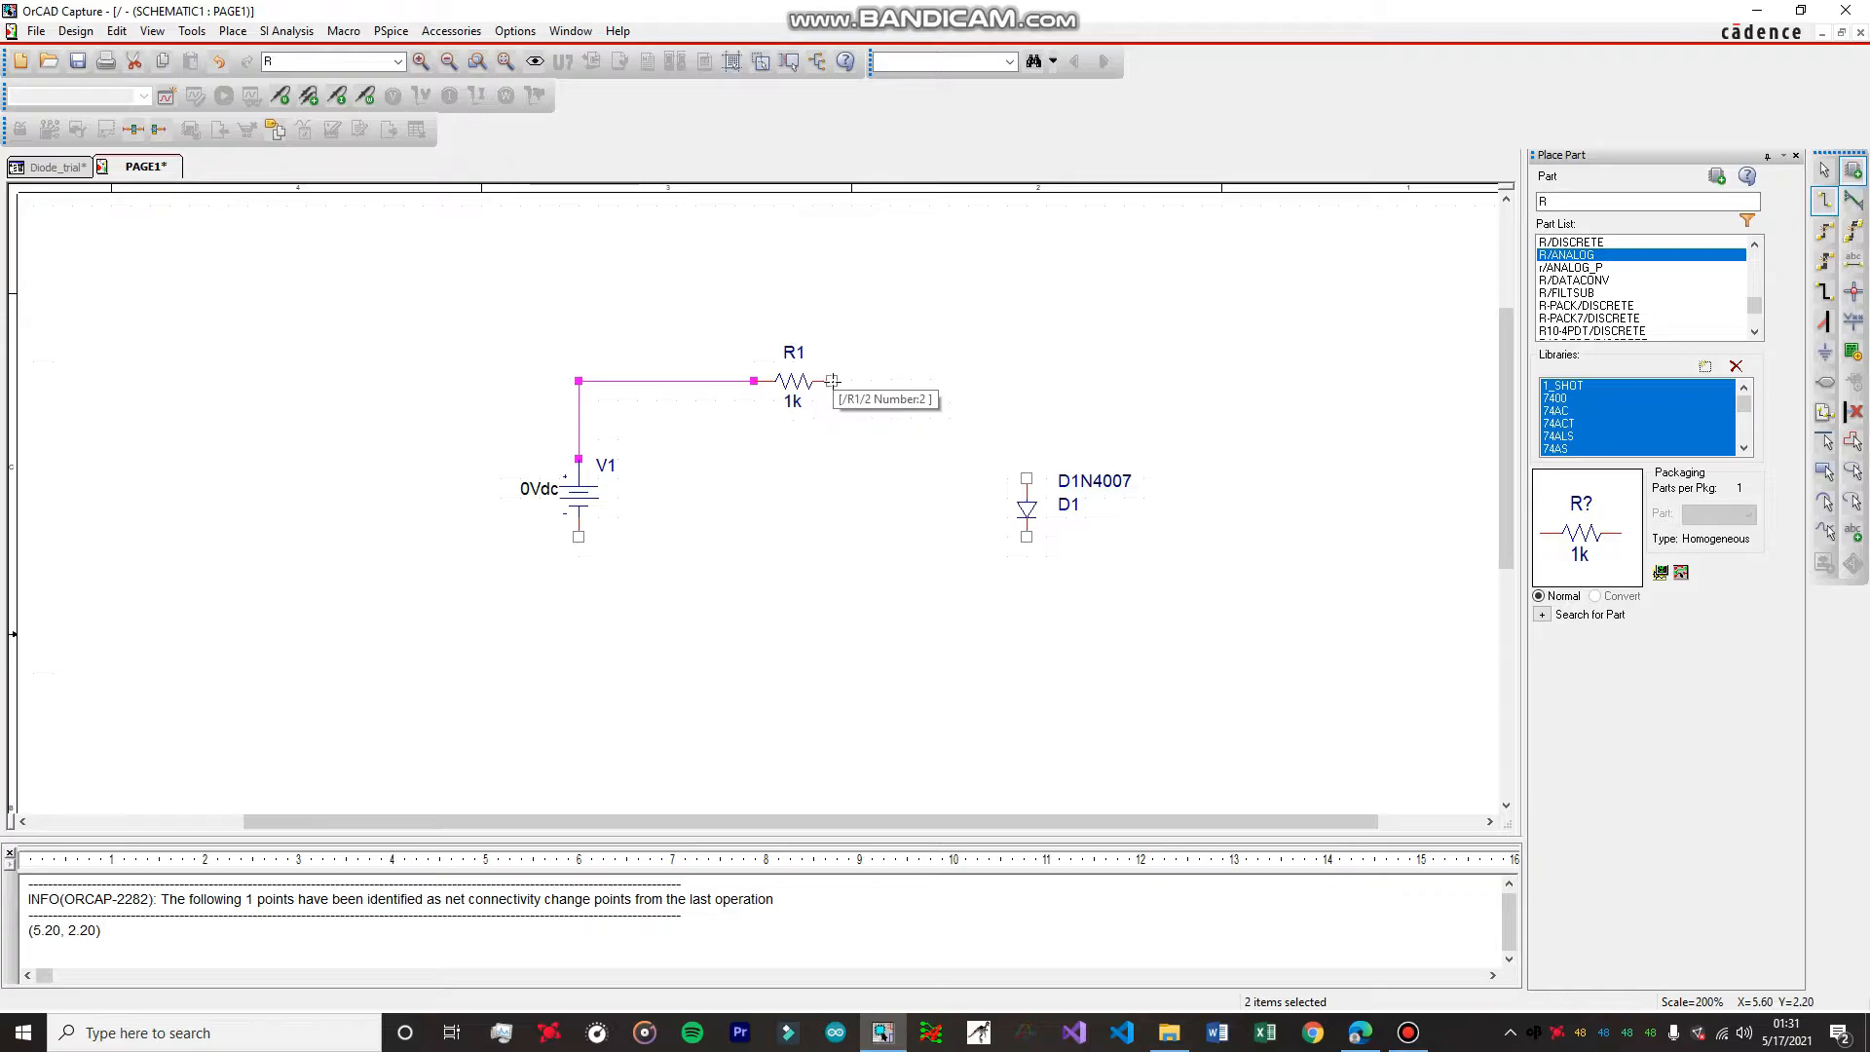
left_click(832, 381)
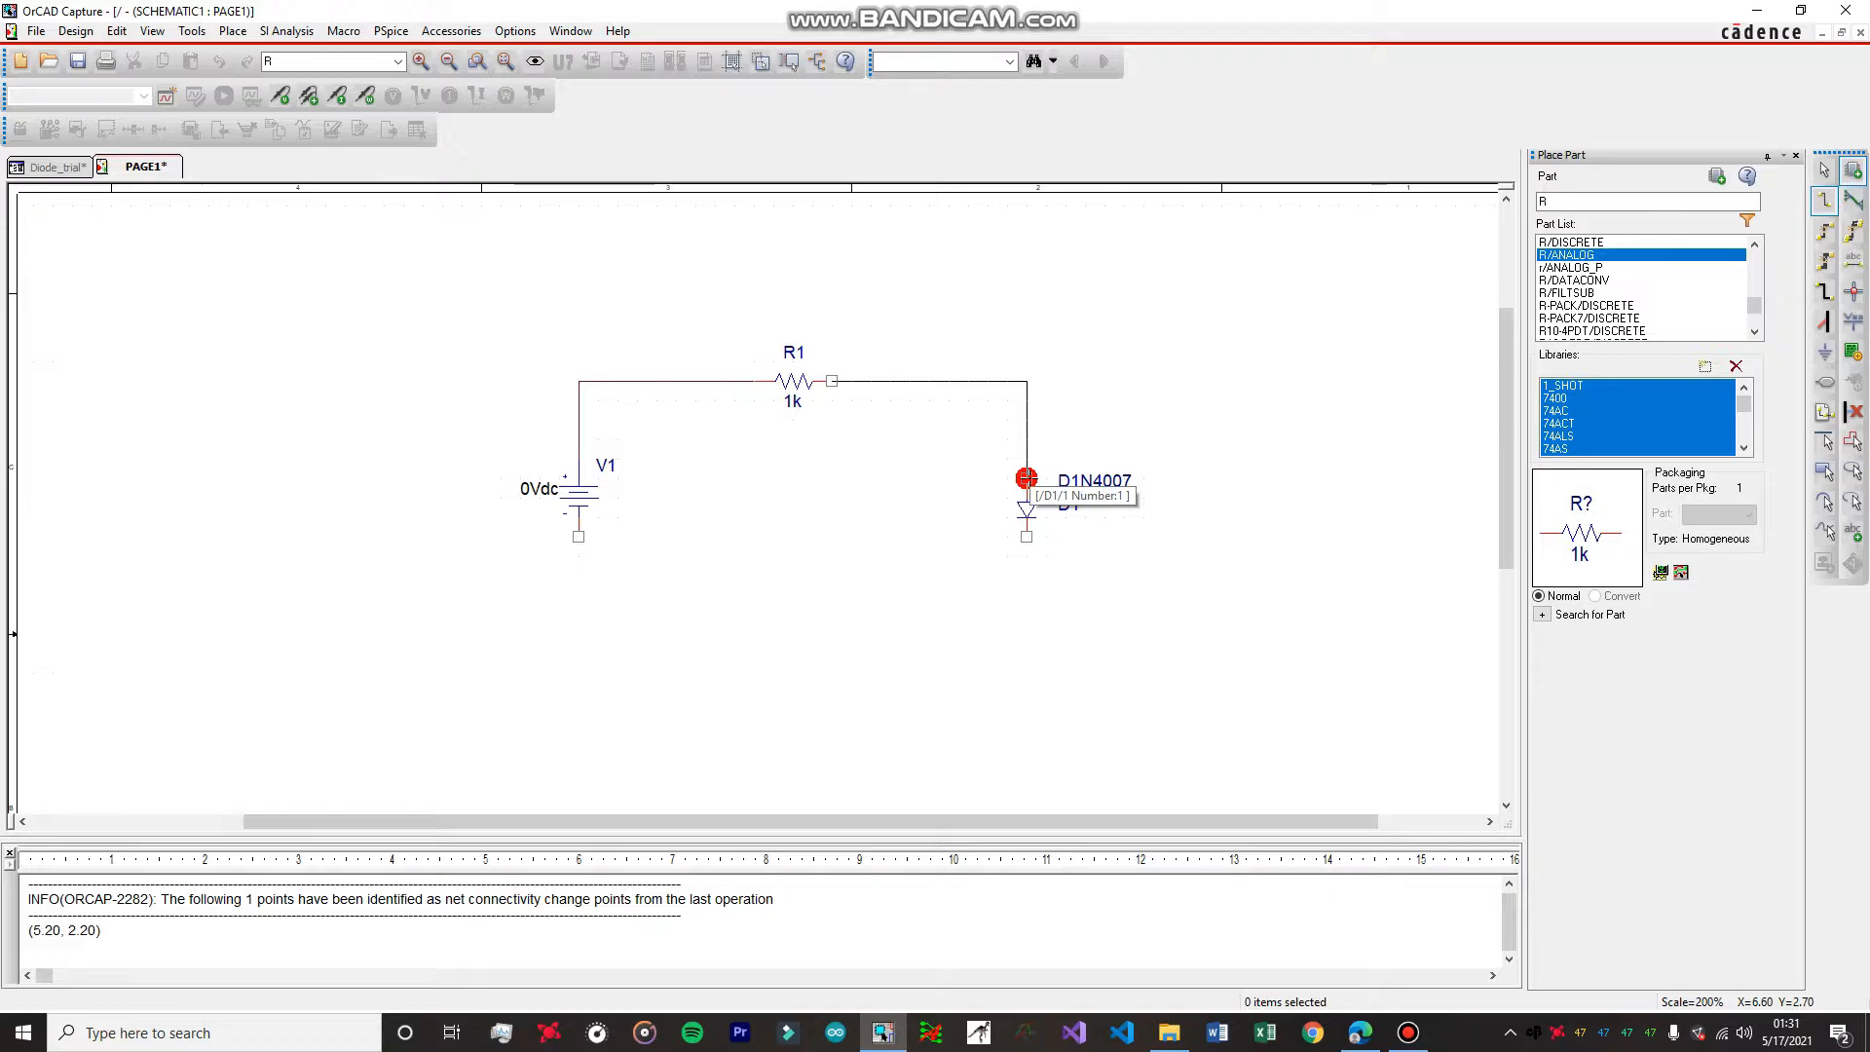
left_click(1026, 478)
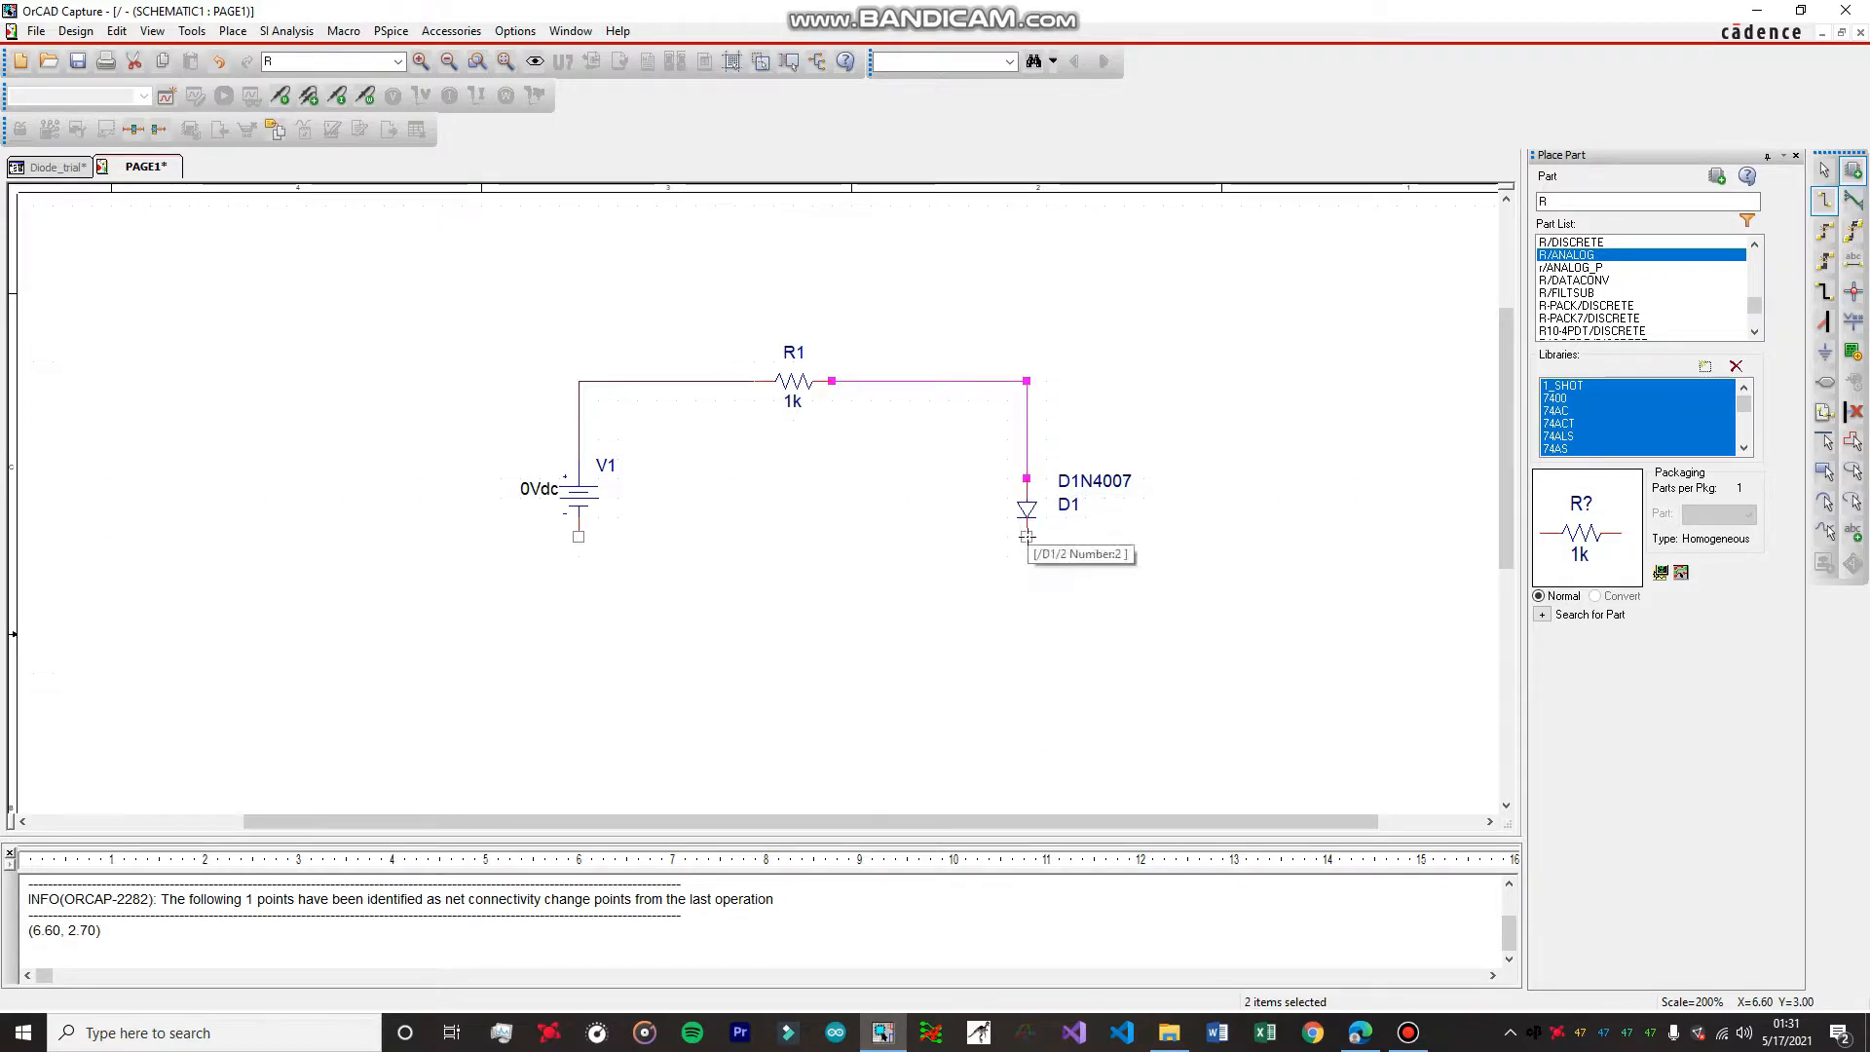
Wire the diode's cathode along the bottom of the circuit back to the negative terminal of V1.
left_click(1026, 536)
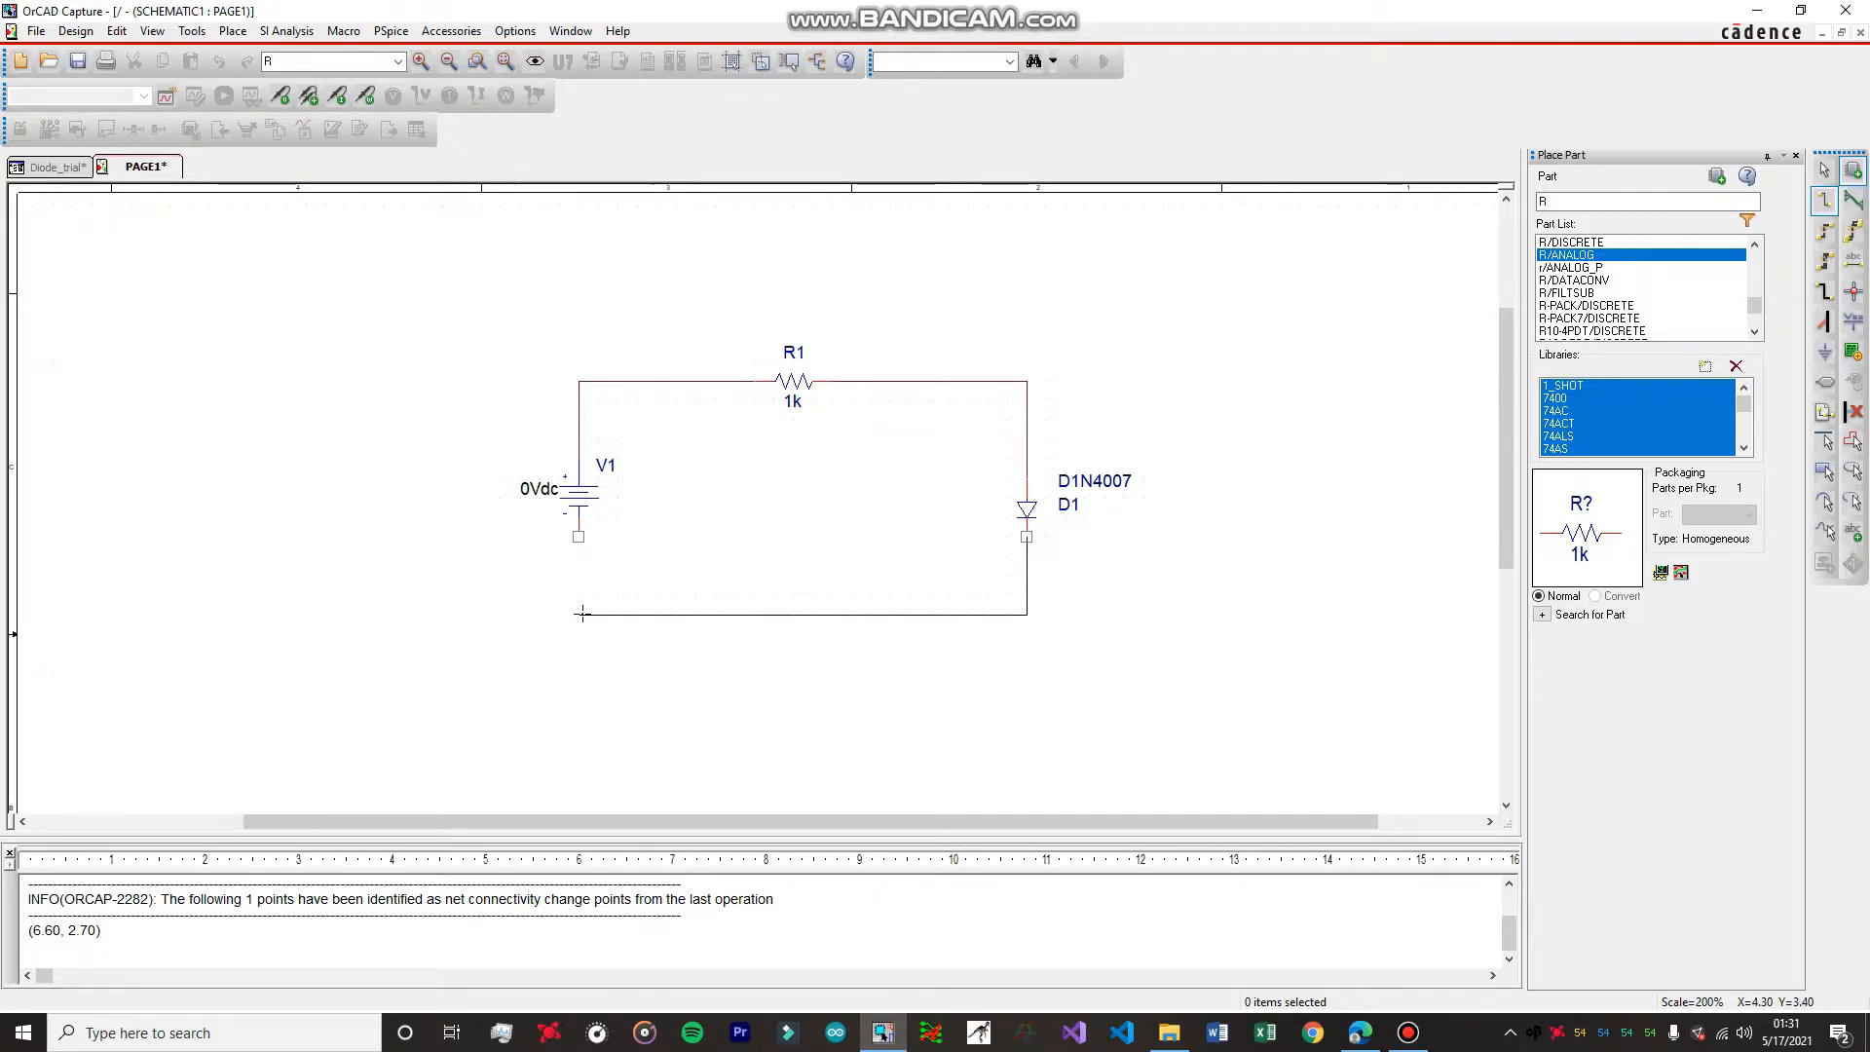
left_click(577, 613)
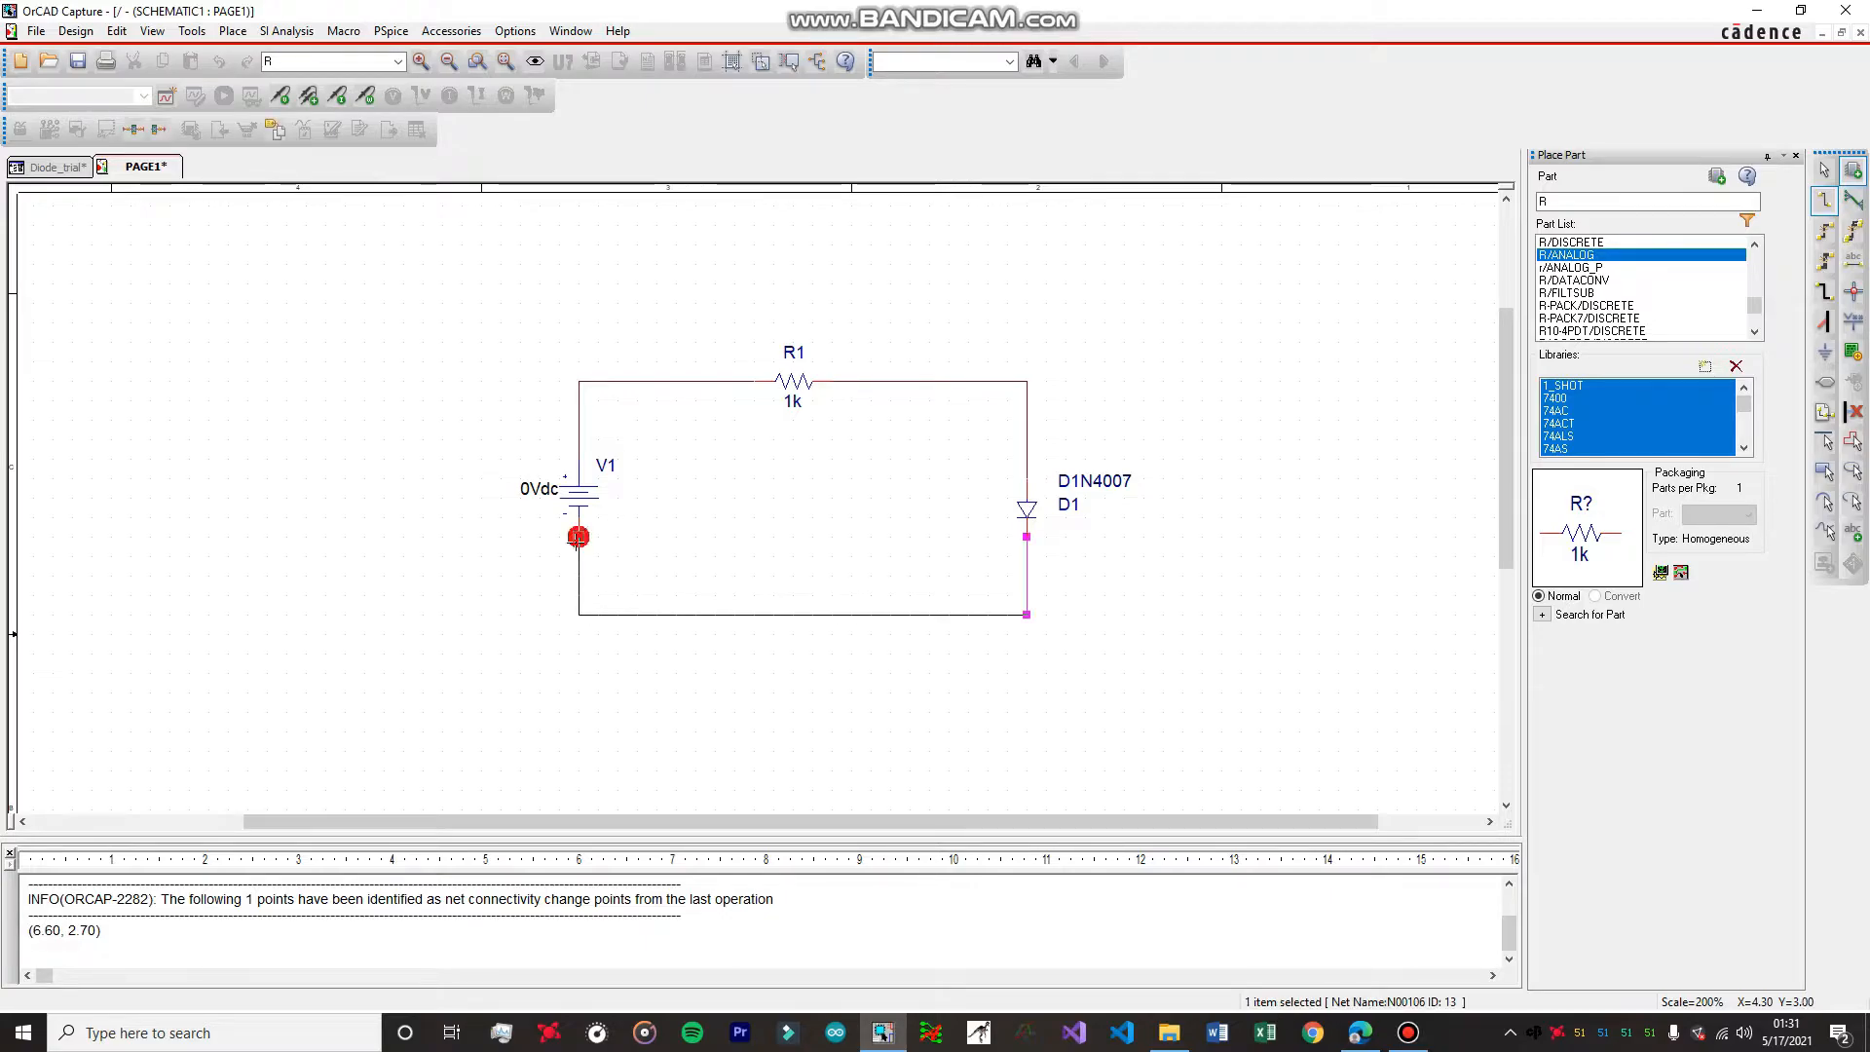
left_click(579, 536)
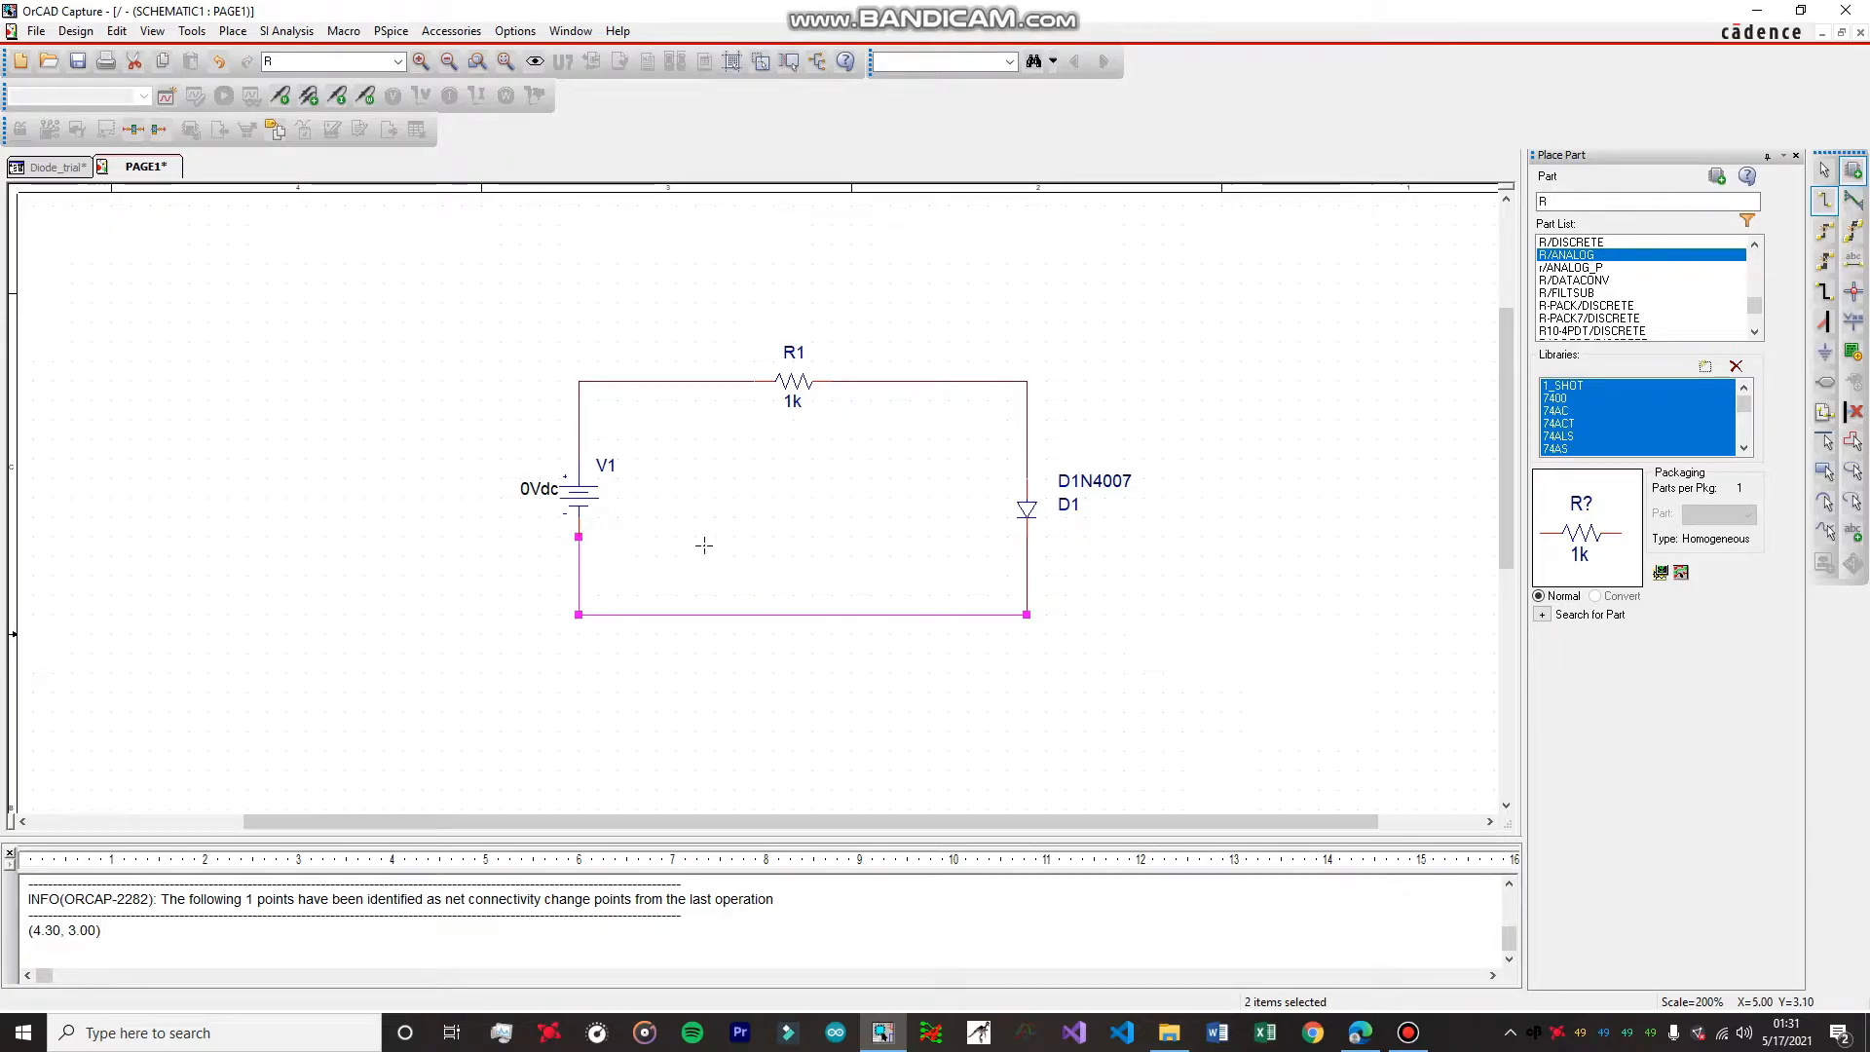
Set the DC value of source V1 to 100Vdc and shift its value label clear of the source symbol.
key("Escape")
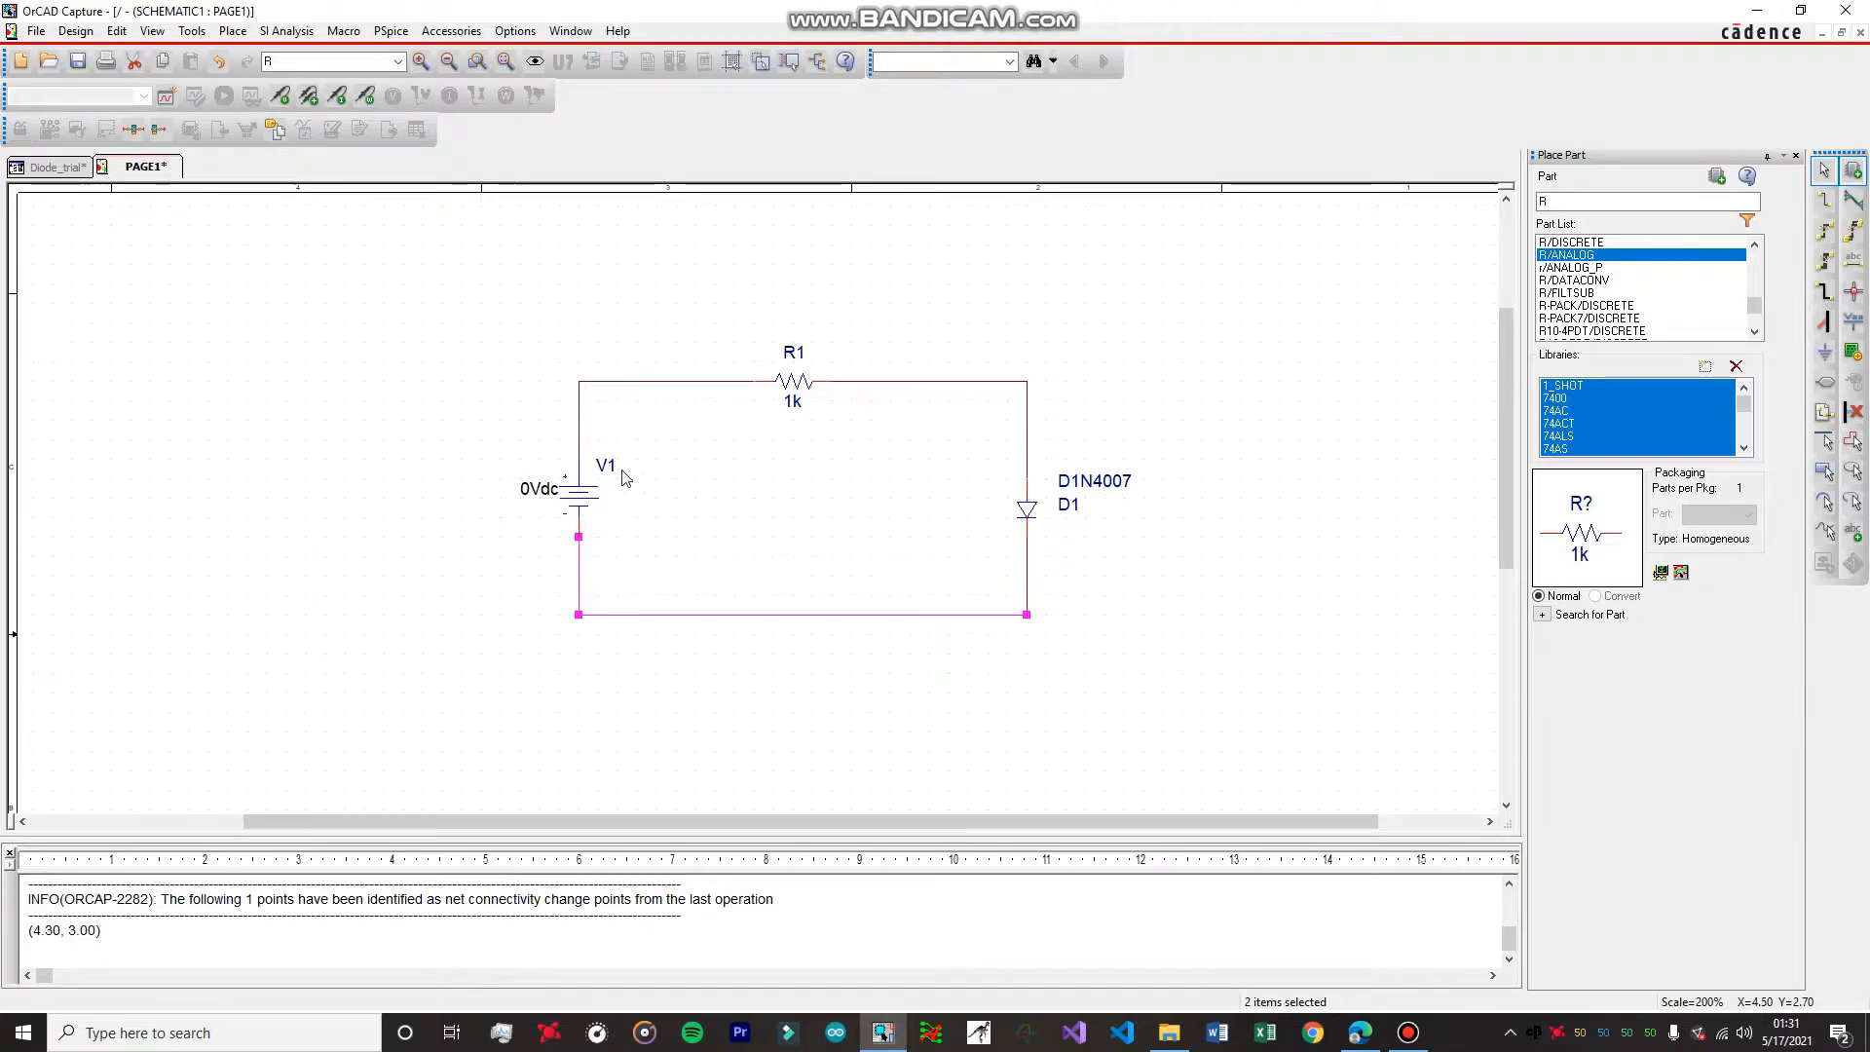
left_click(551, 495)
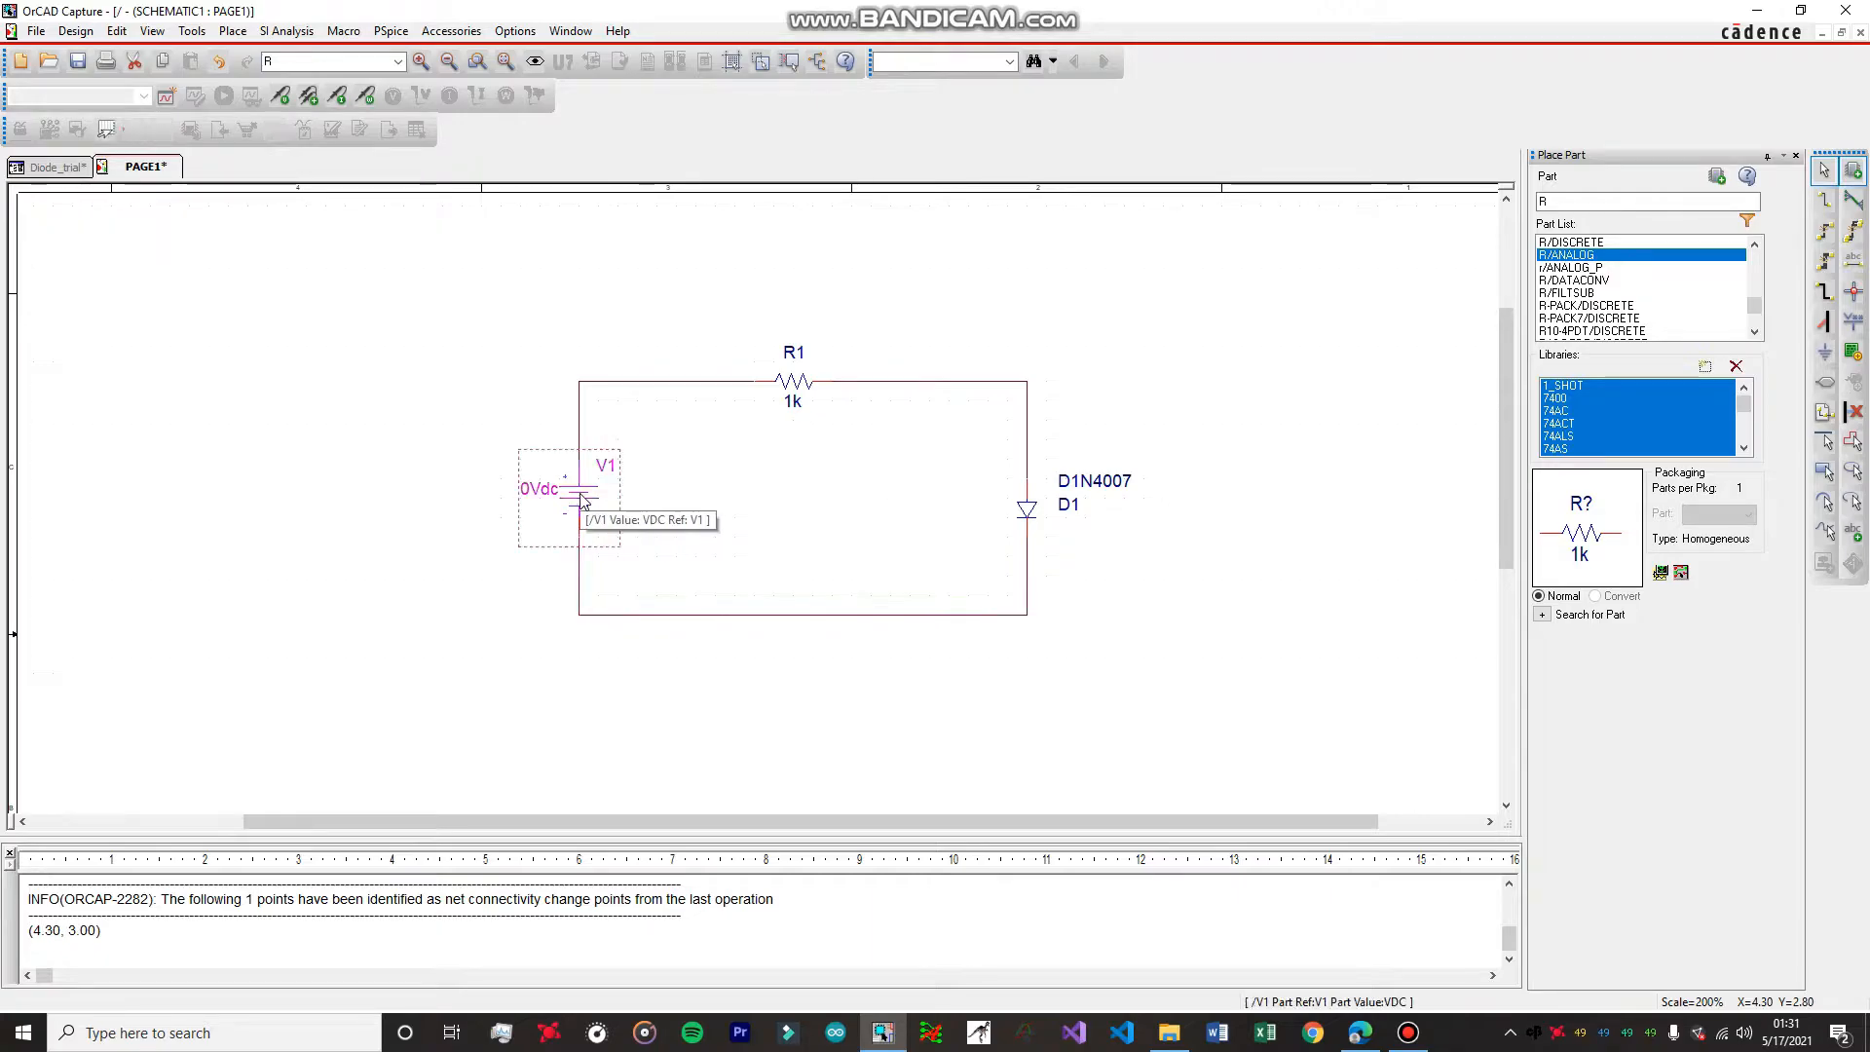
left_click(531, 494)
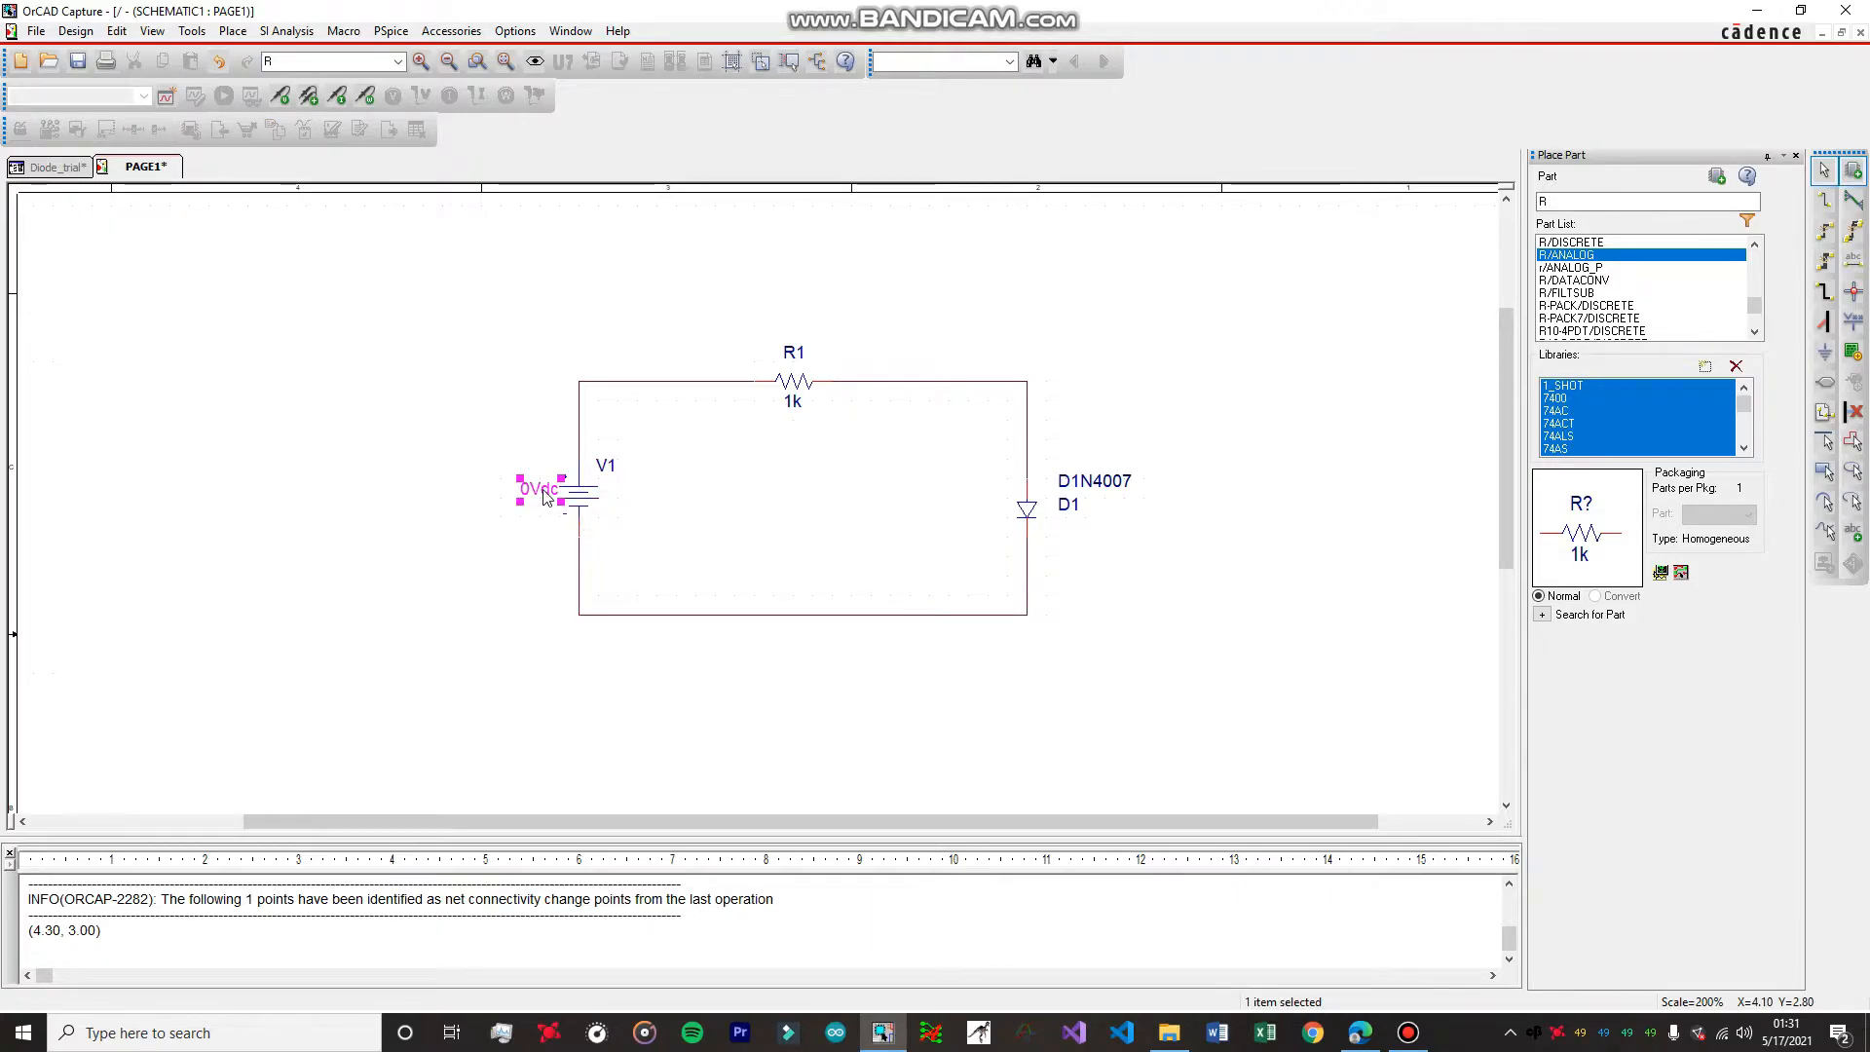
right_click(543, 489)
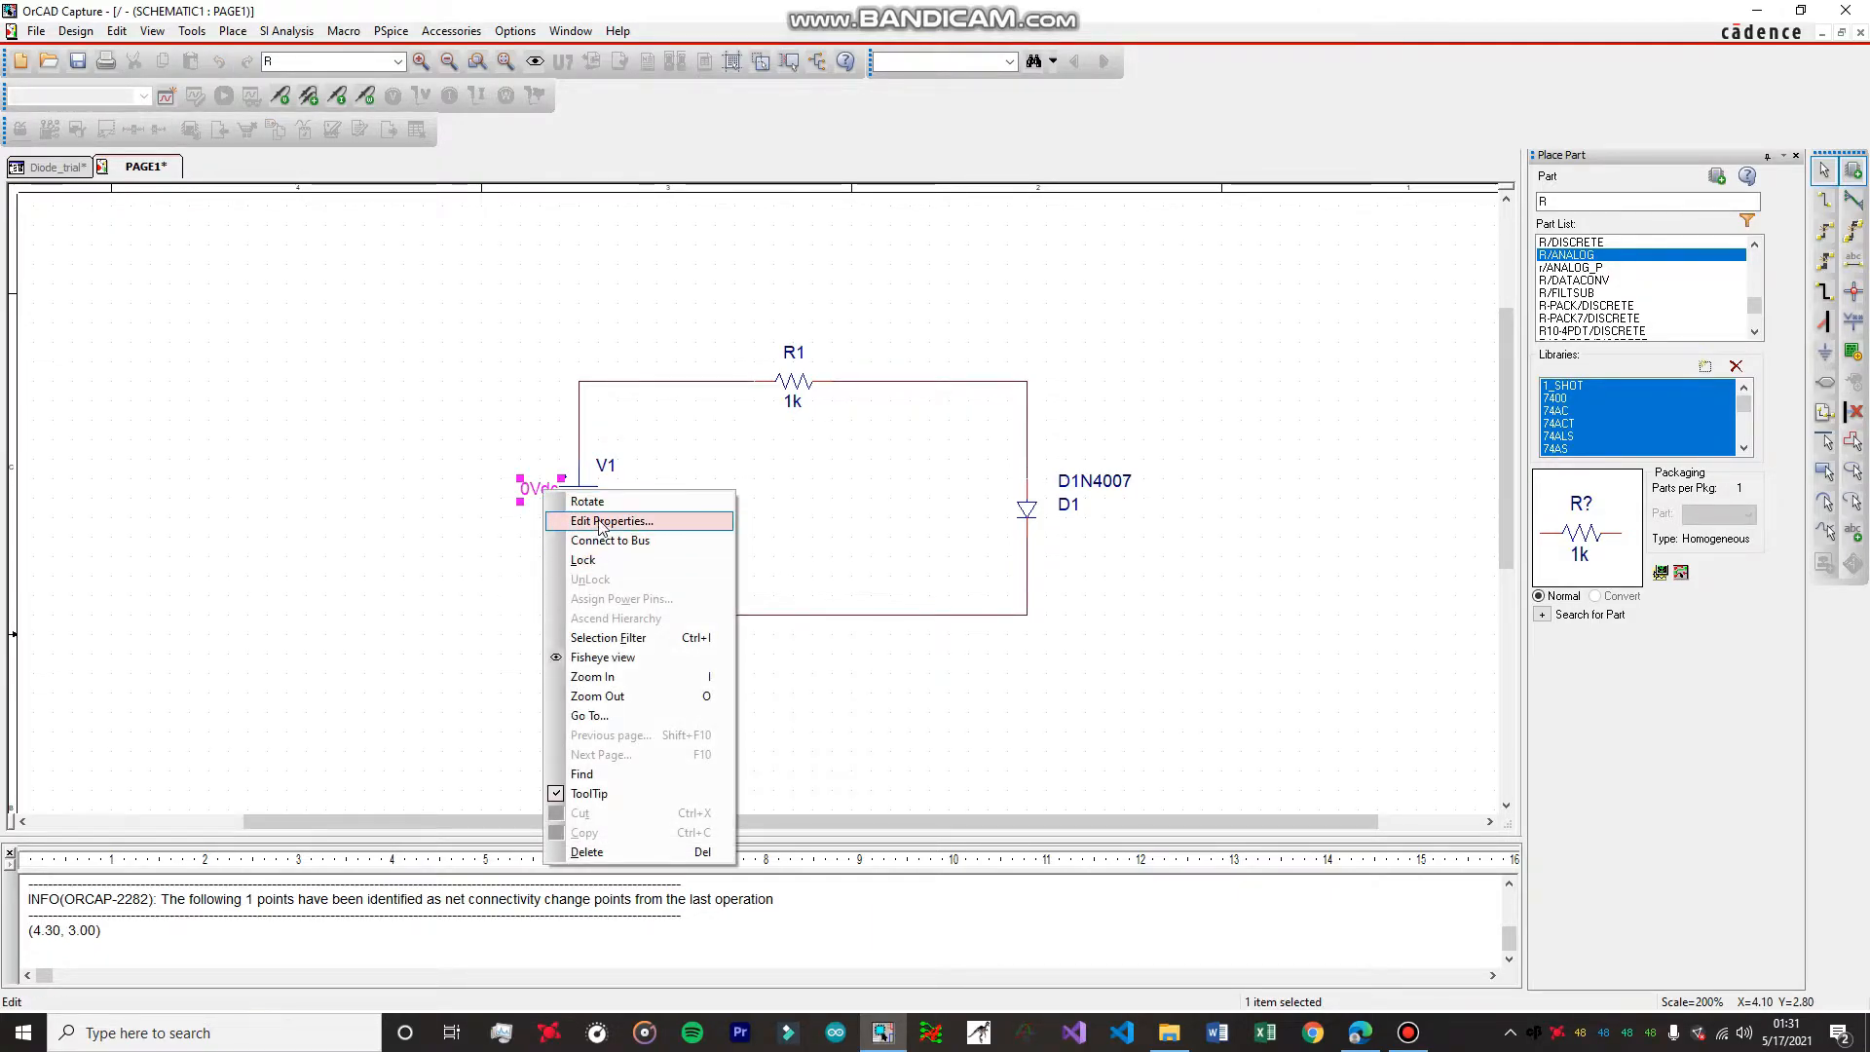
left_click(599, 523)
left_click(821, 452)
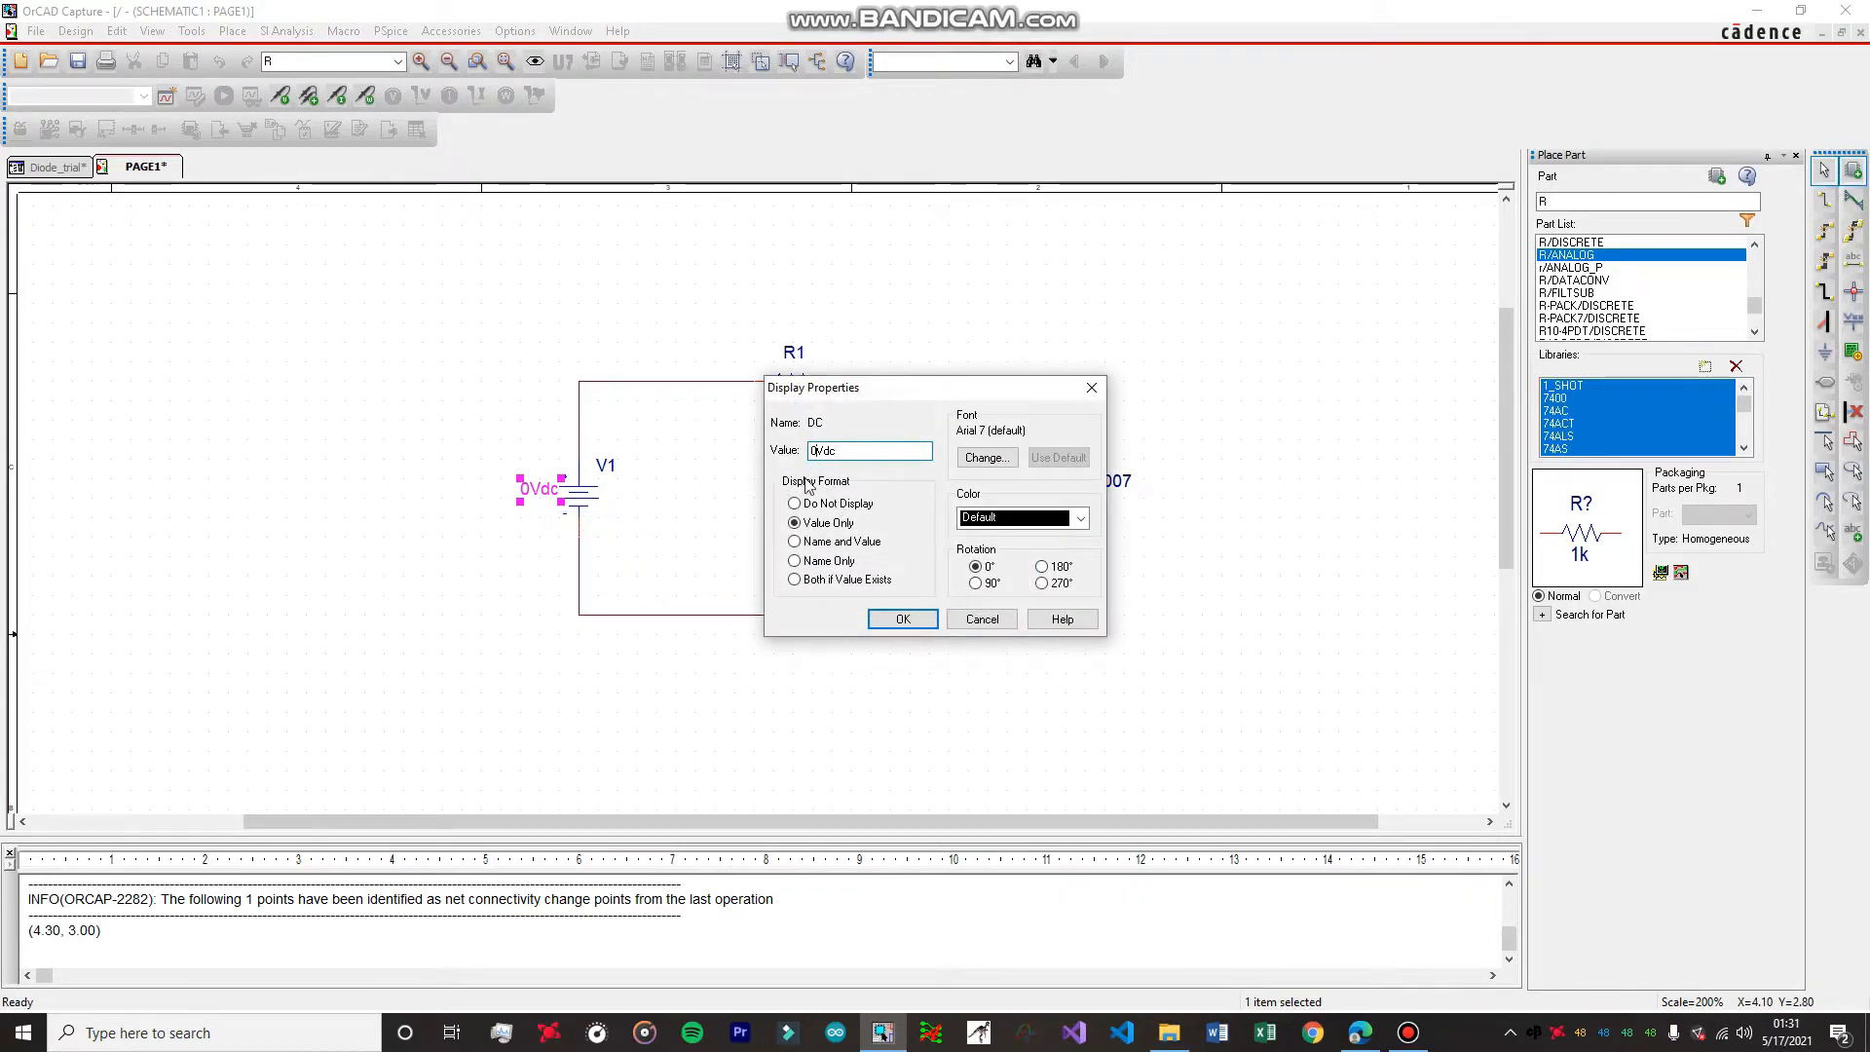
key("BackSpace")
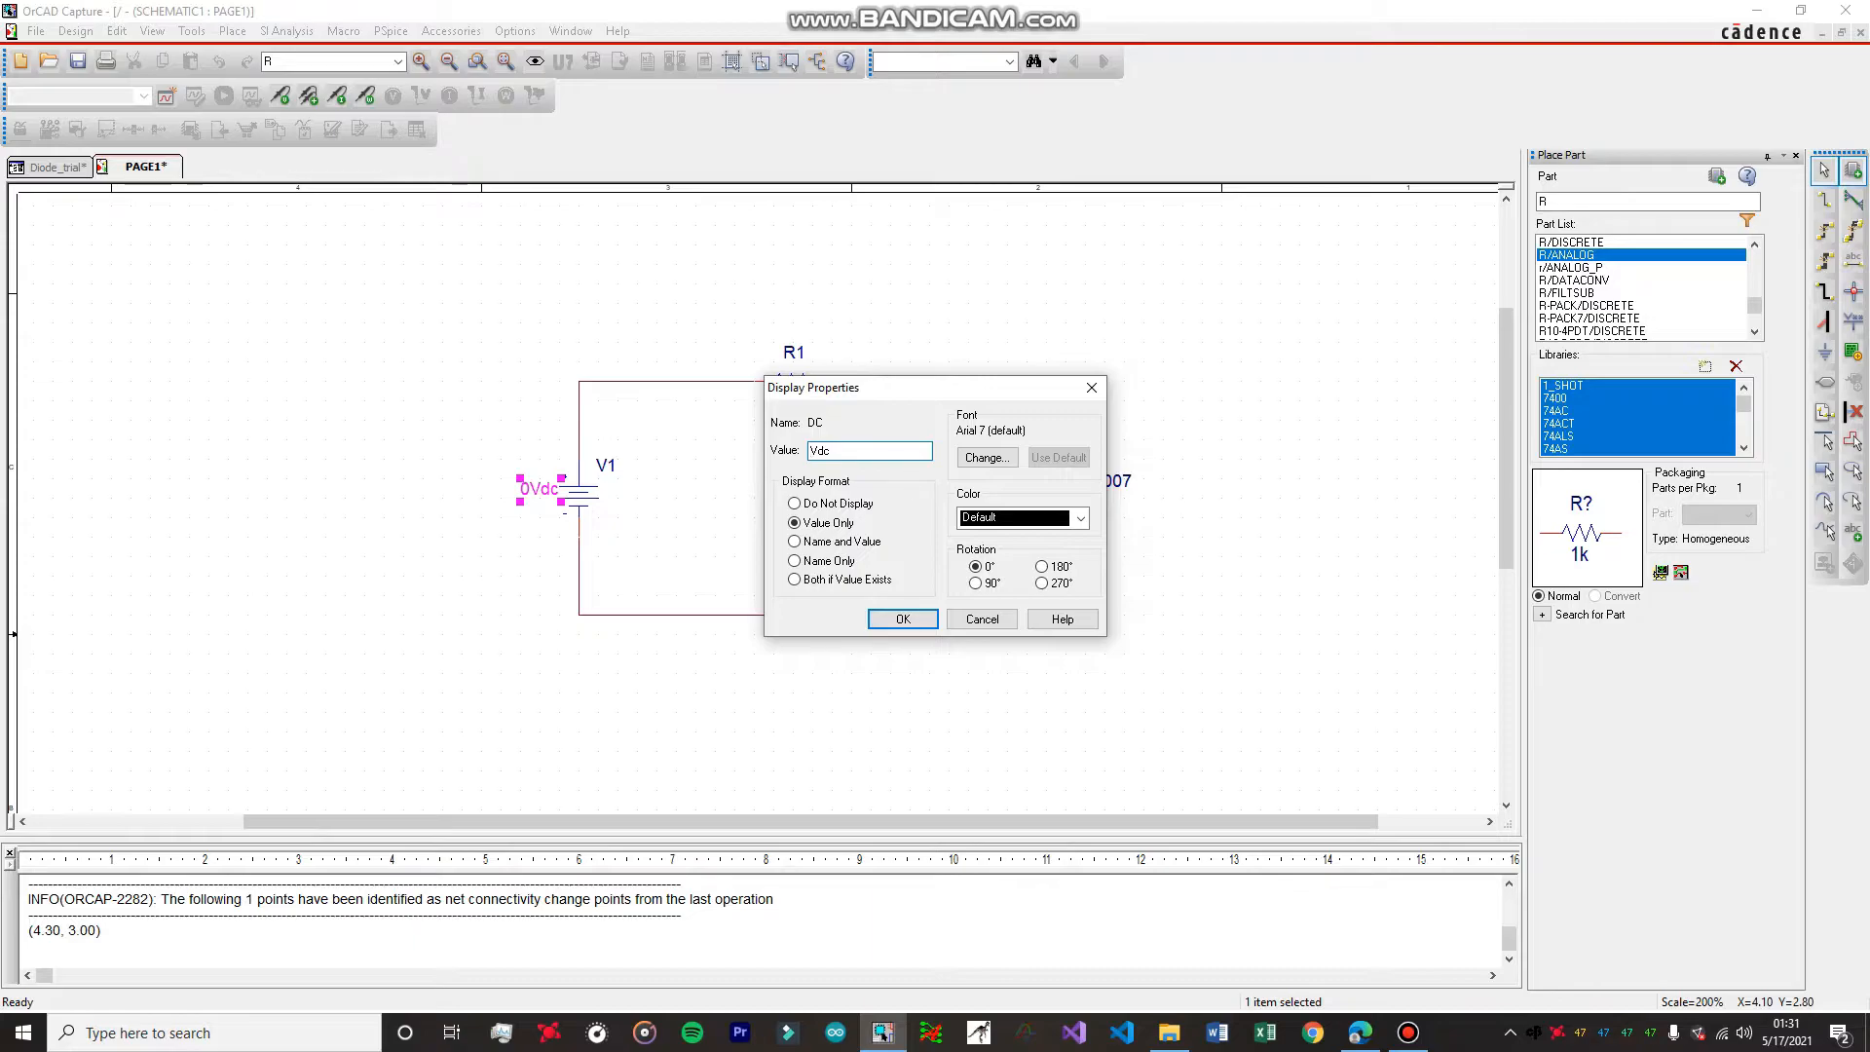
left_click(903, 620)
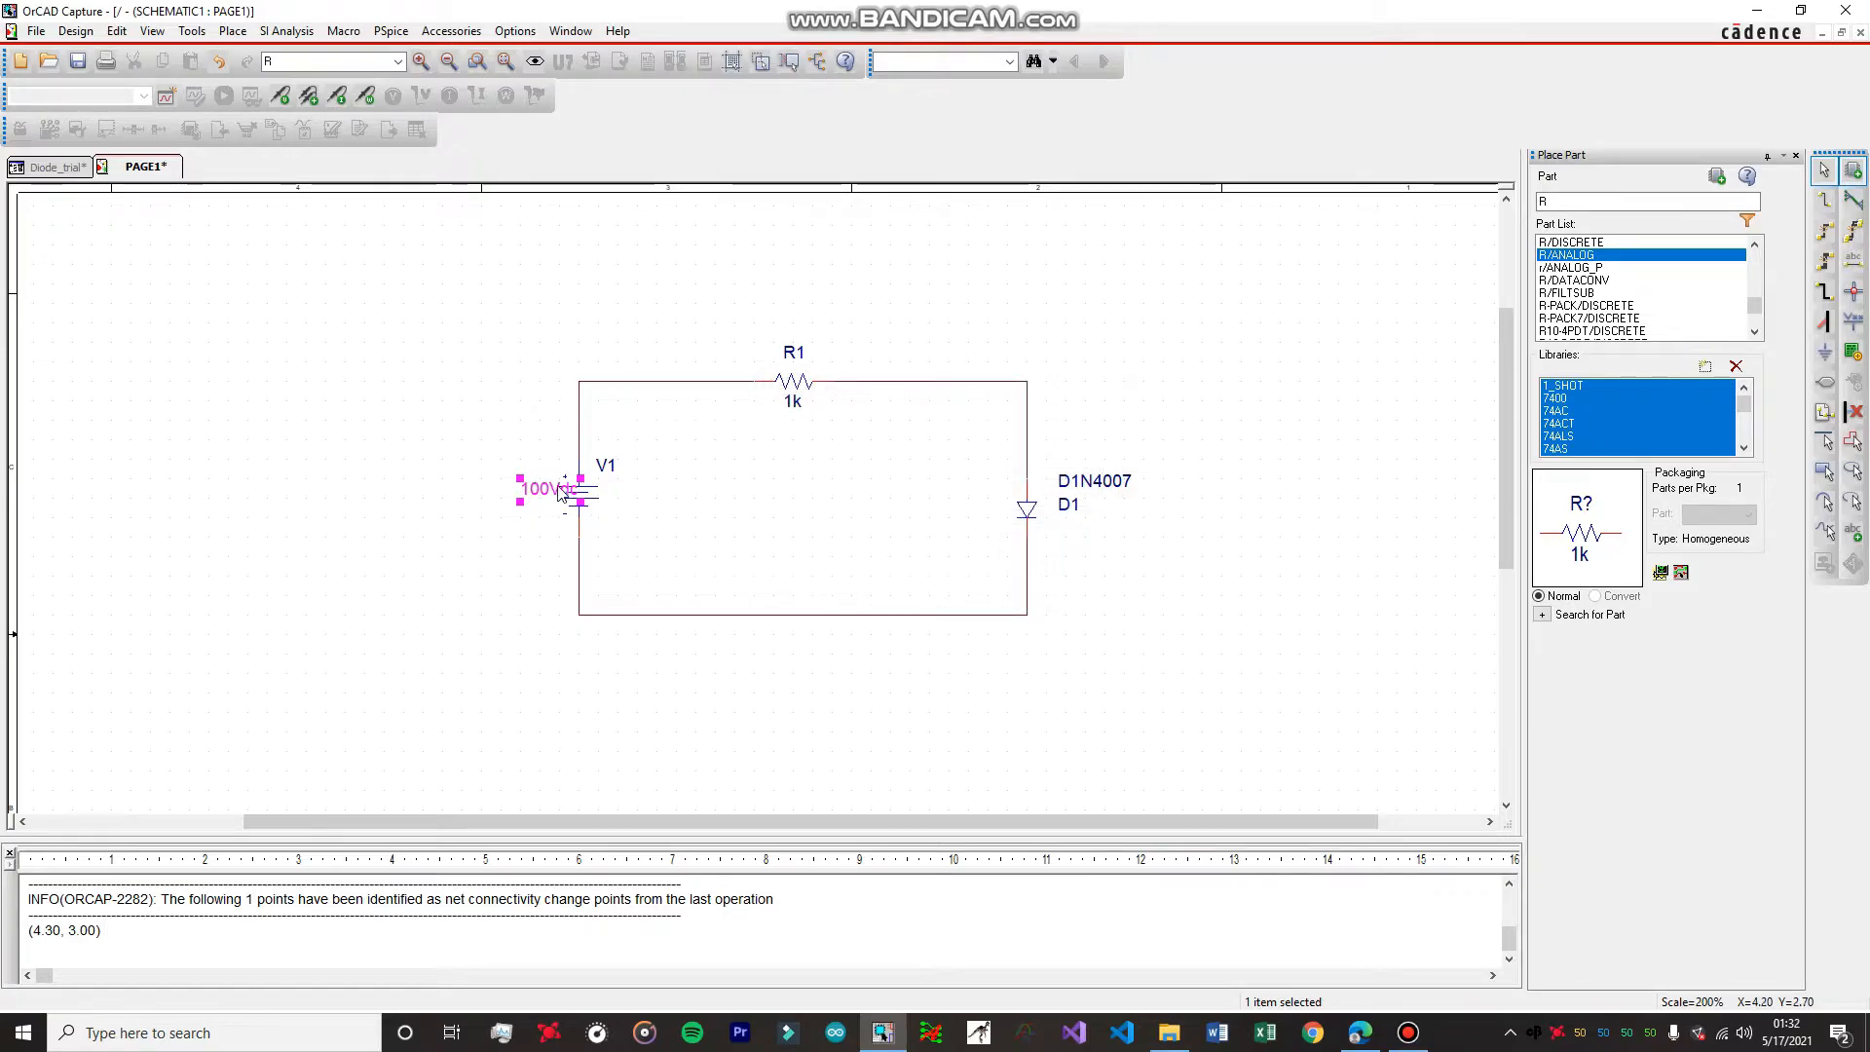
left_click_drag(553, 490, 532, 492)
left_click(683, 496)
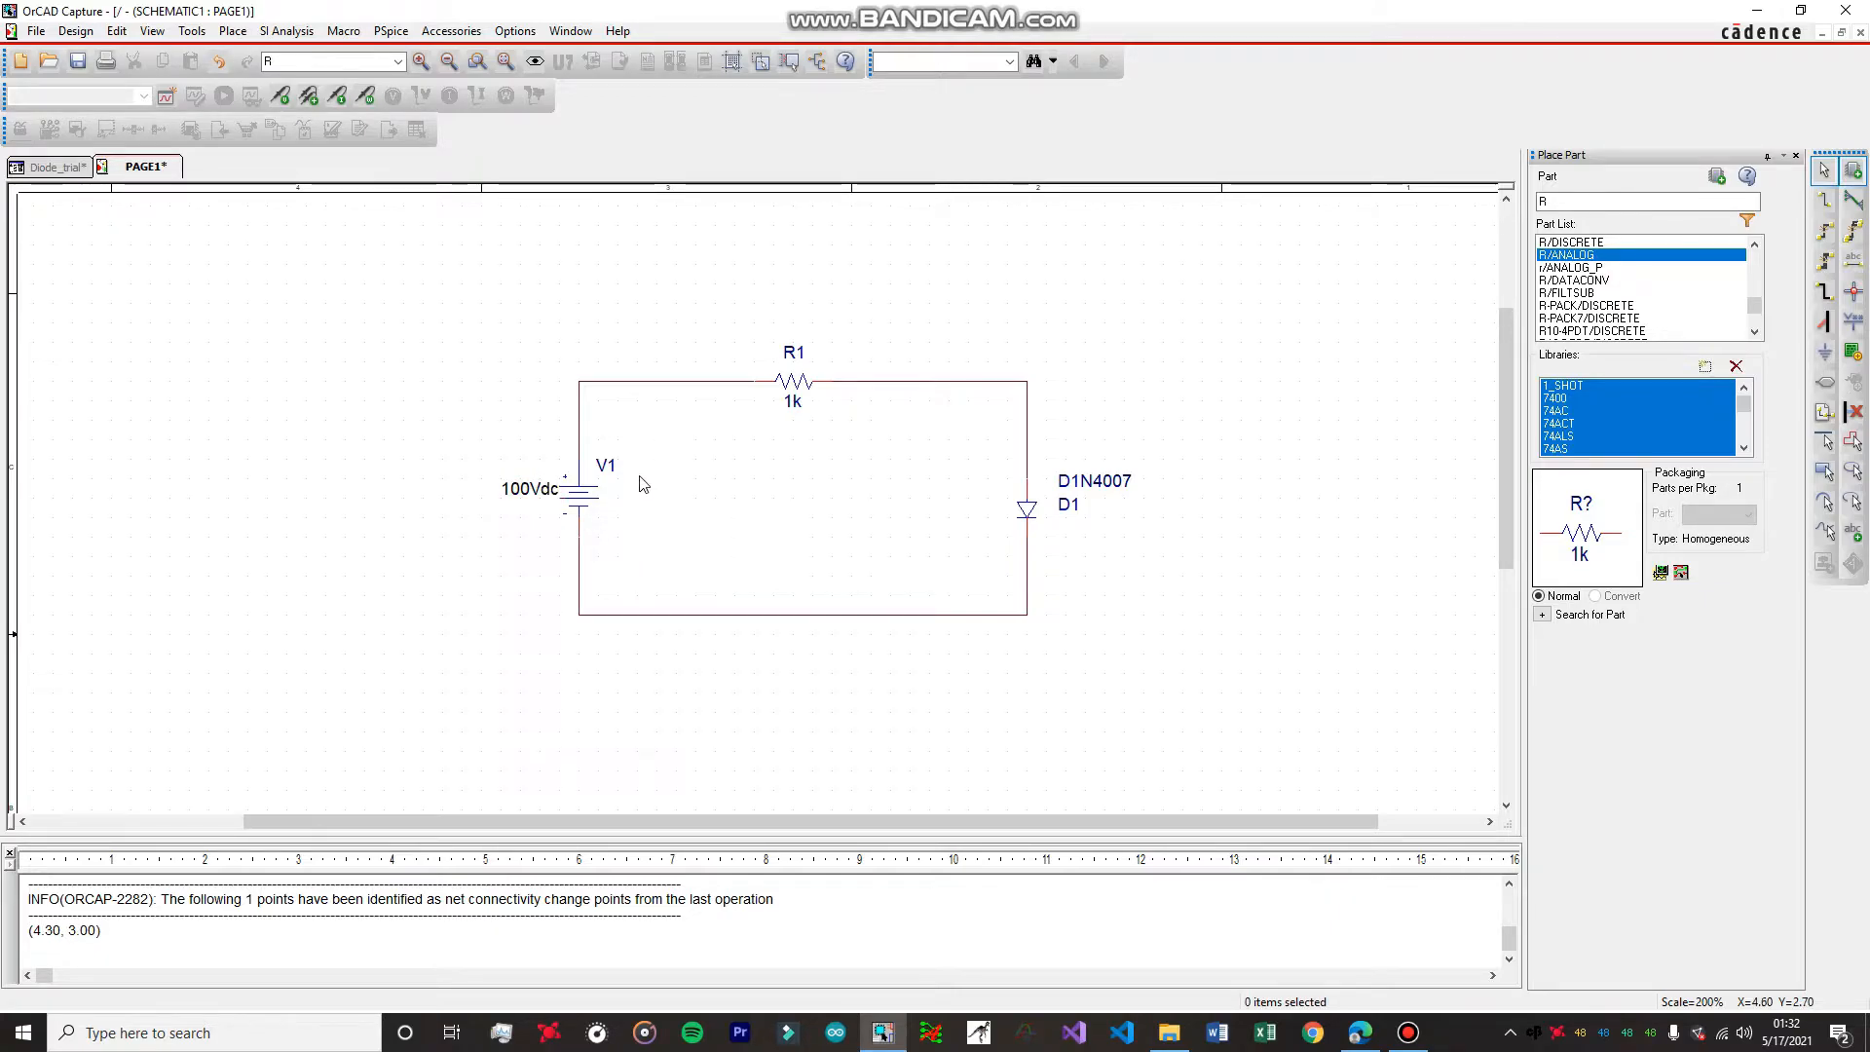
Set the value of resistor R1 to 100.
left_click(794, 402)
right_click(794, 402)
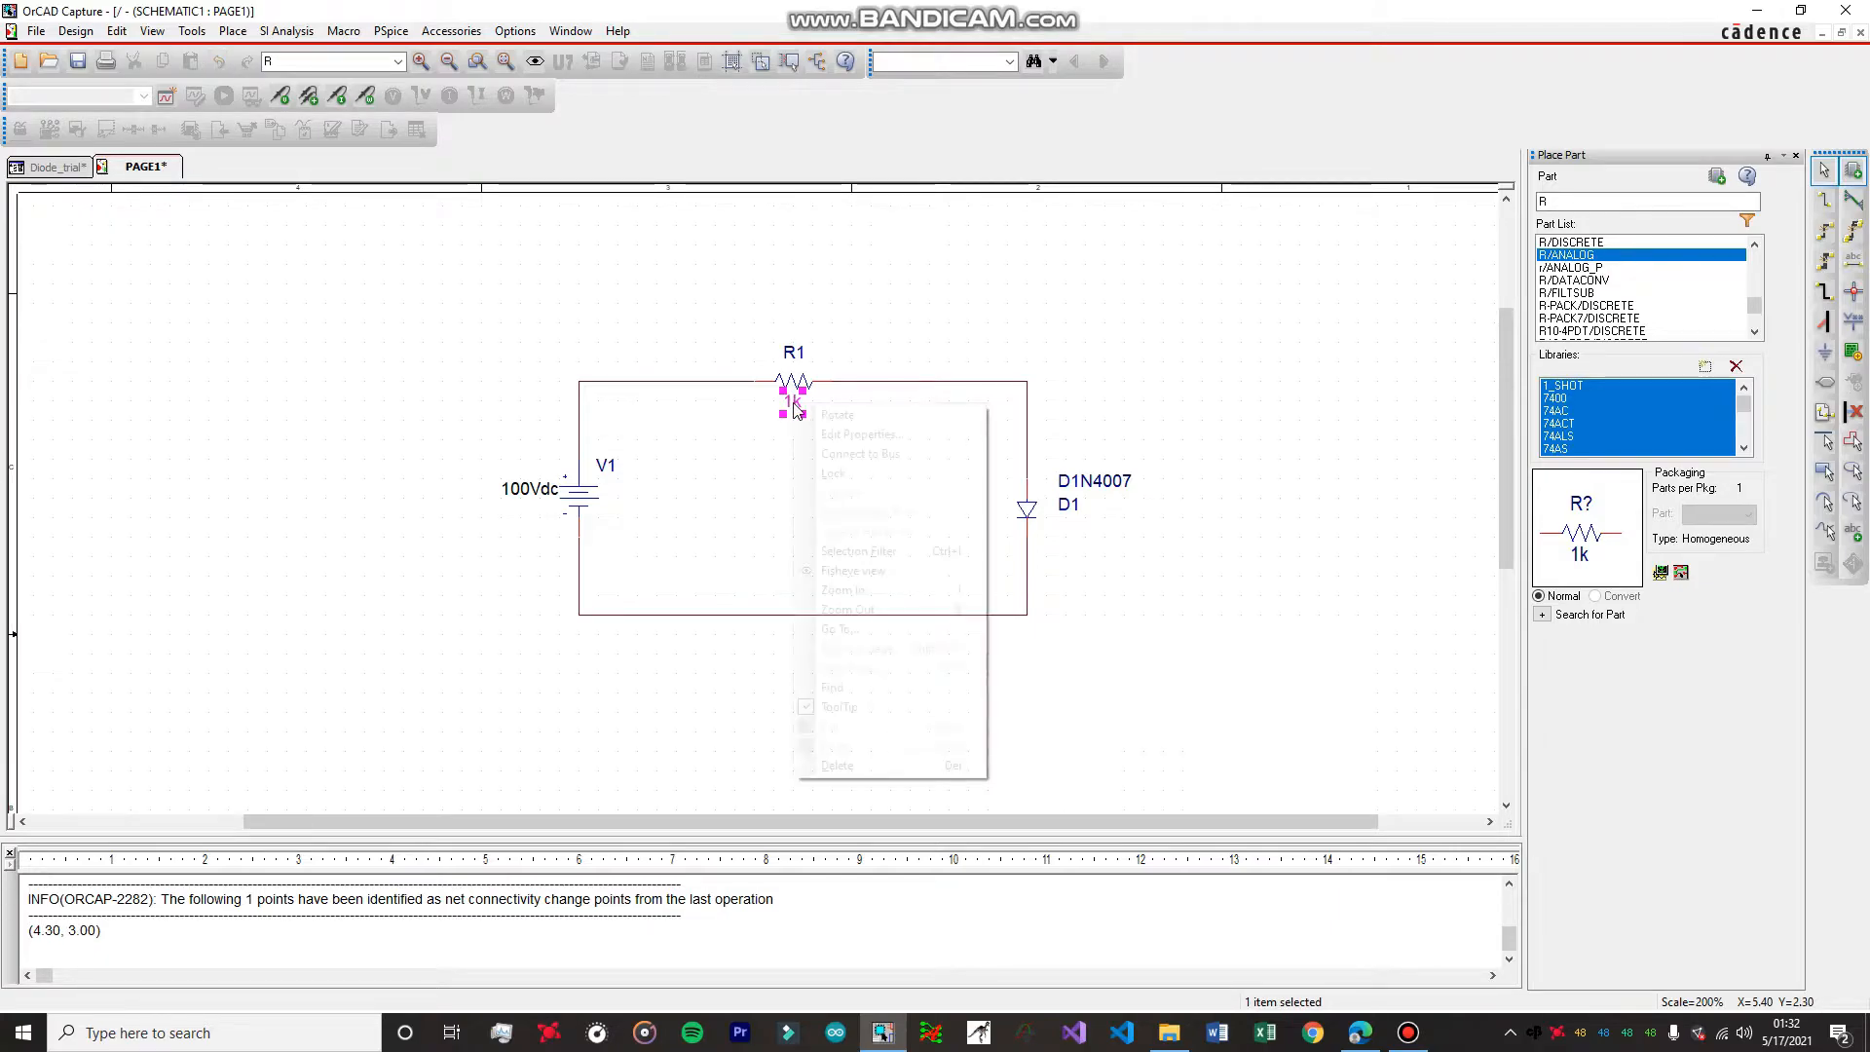
left_click(747, 438)
left_click(795, 402)
left_click(792, 381)
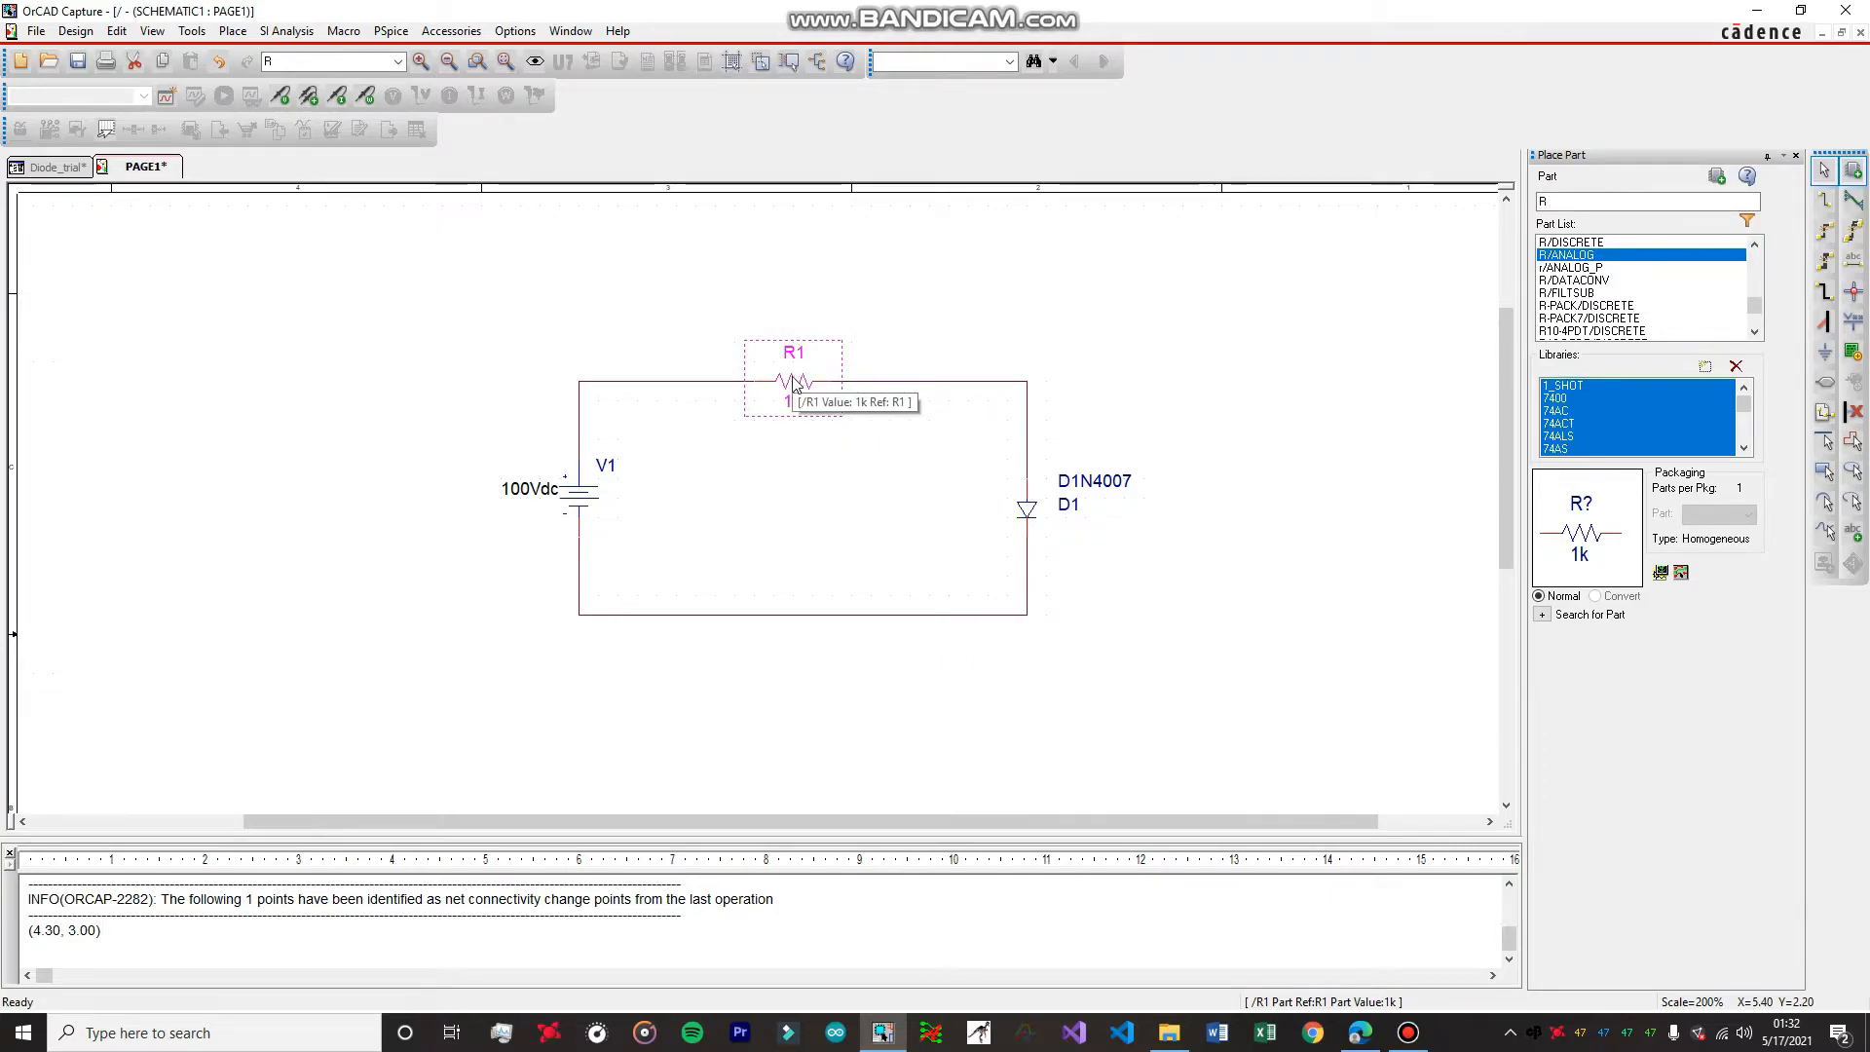
left_click(810, 458)
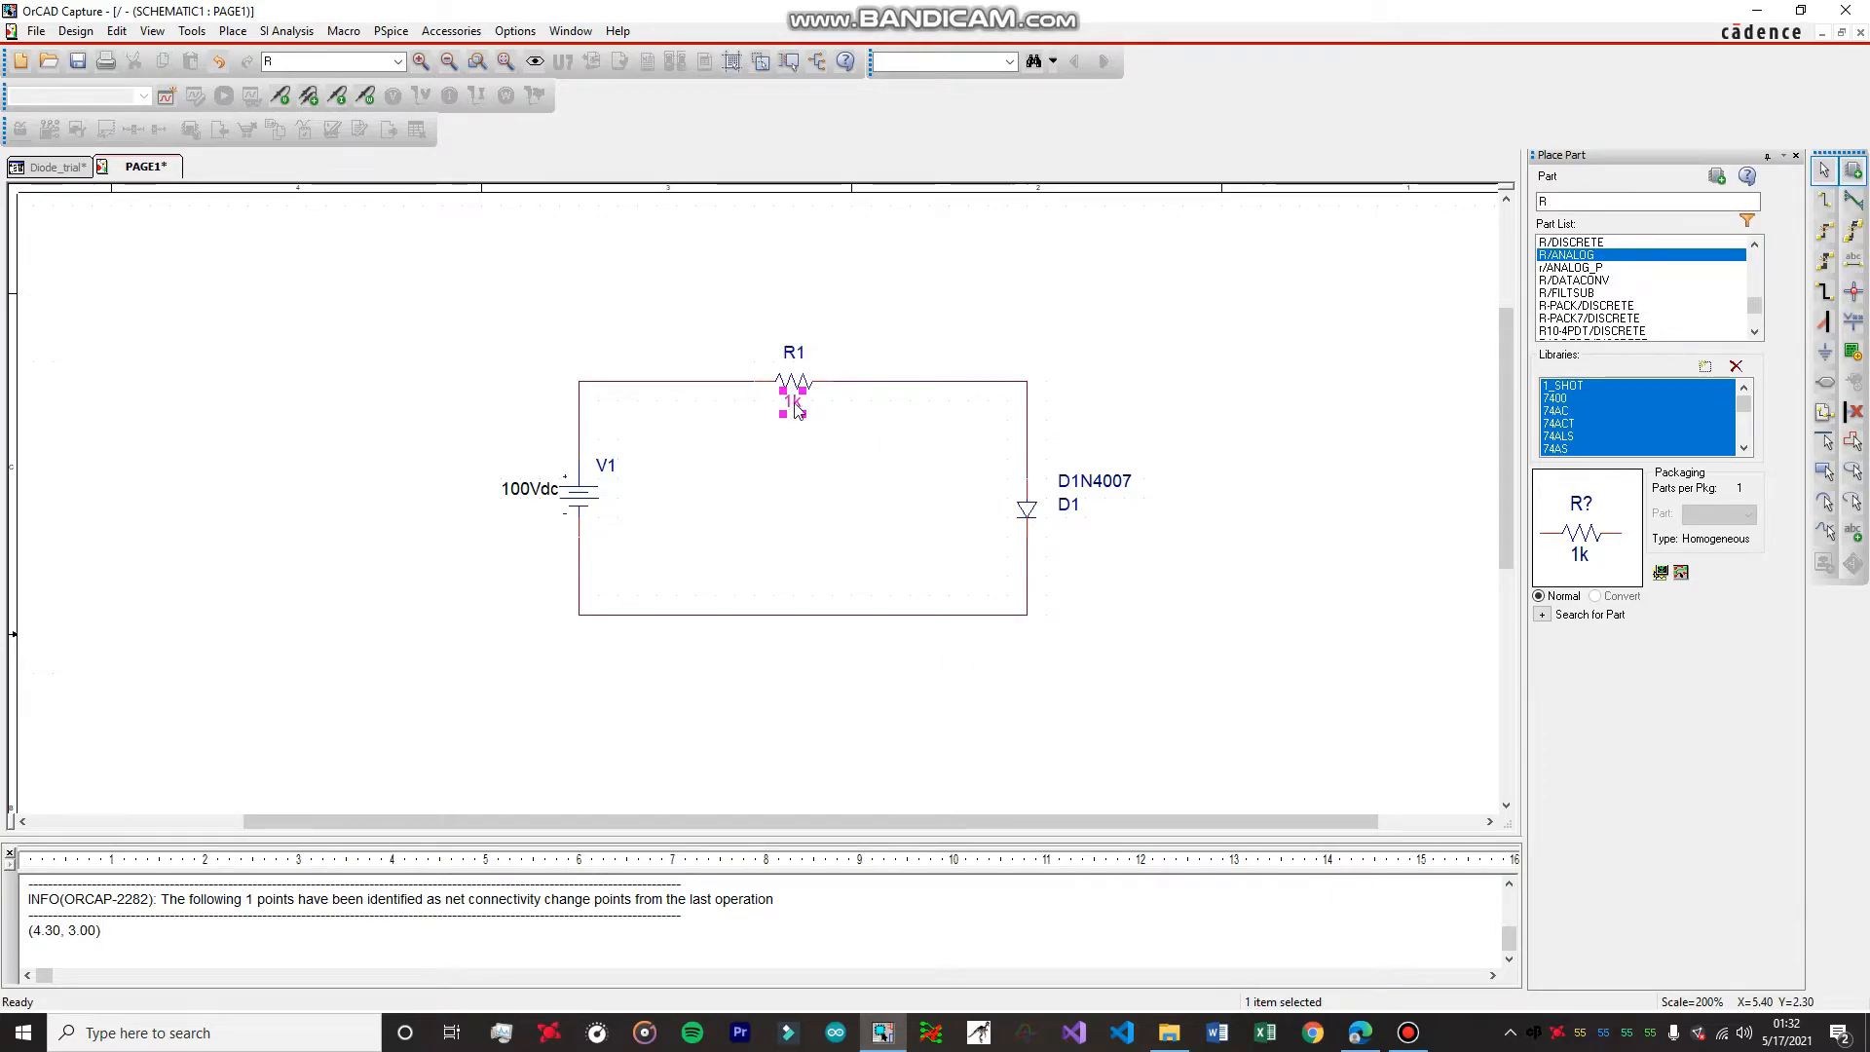
right_click(794, 405)
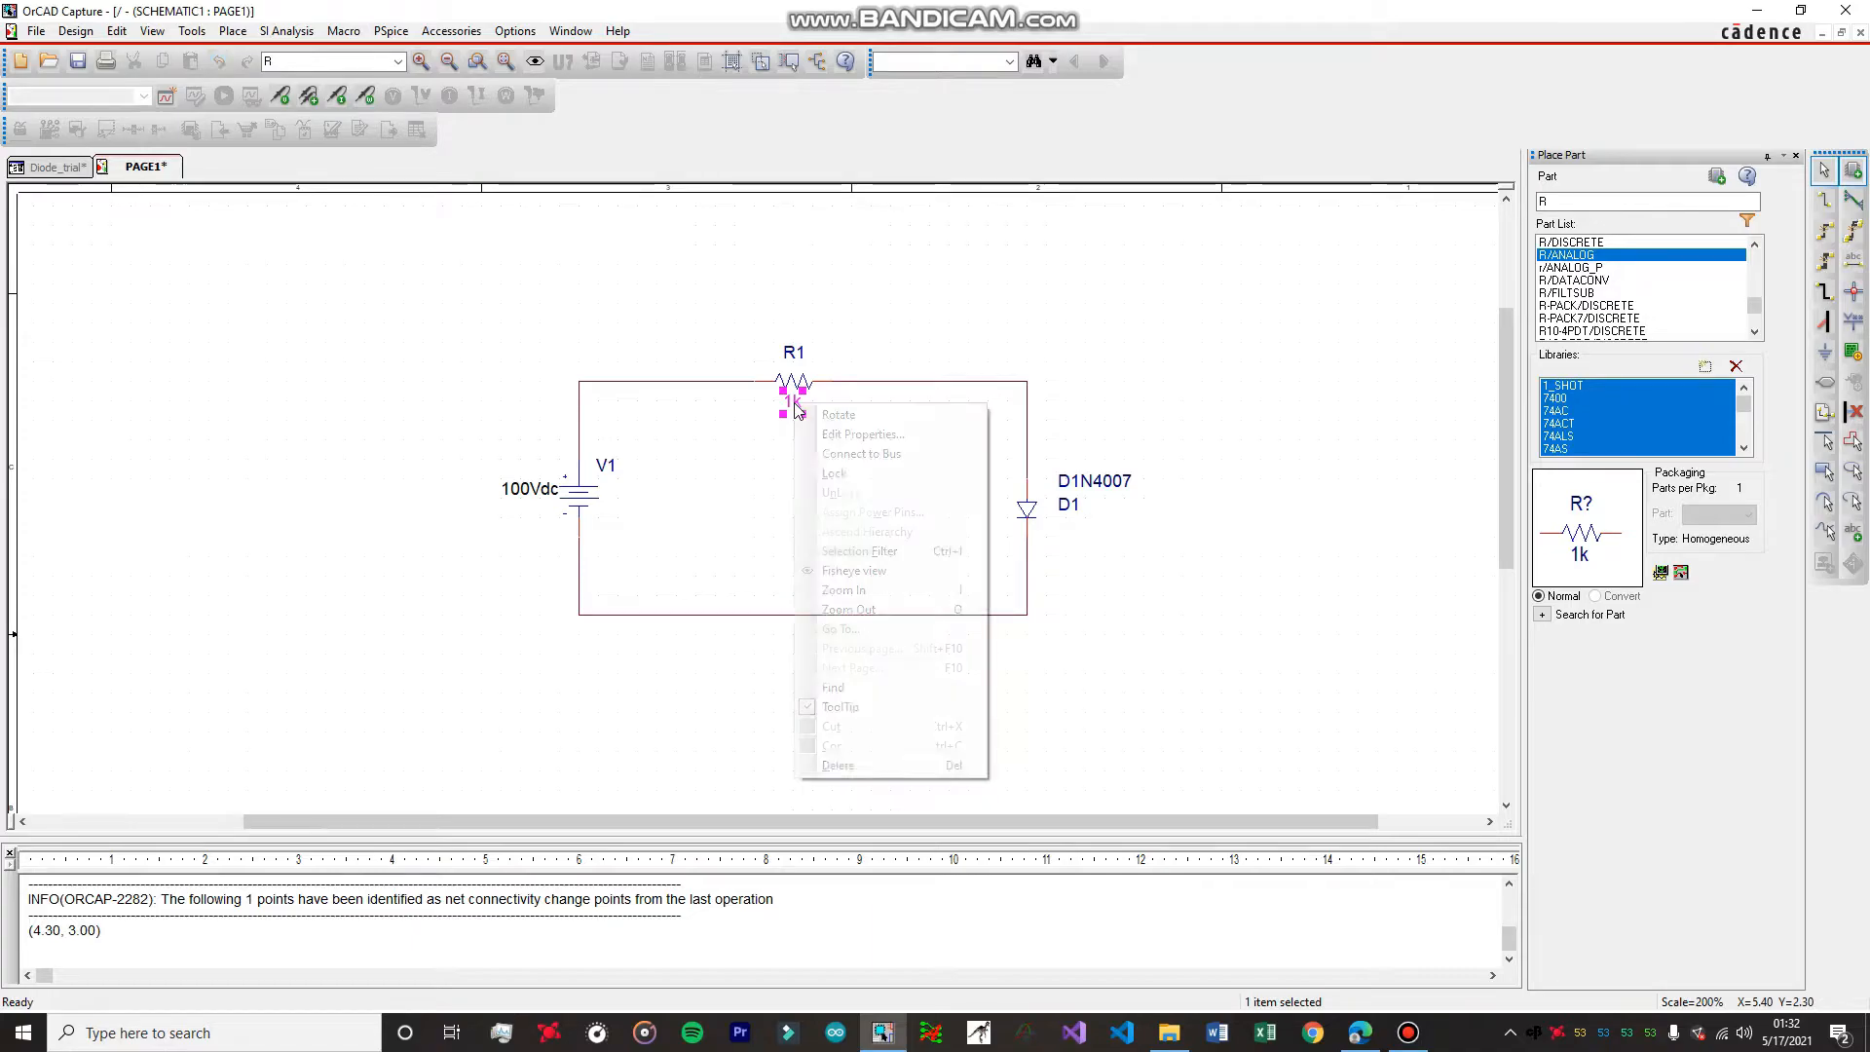
left_click(848, 435)
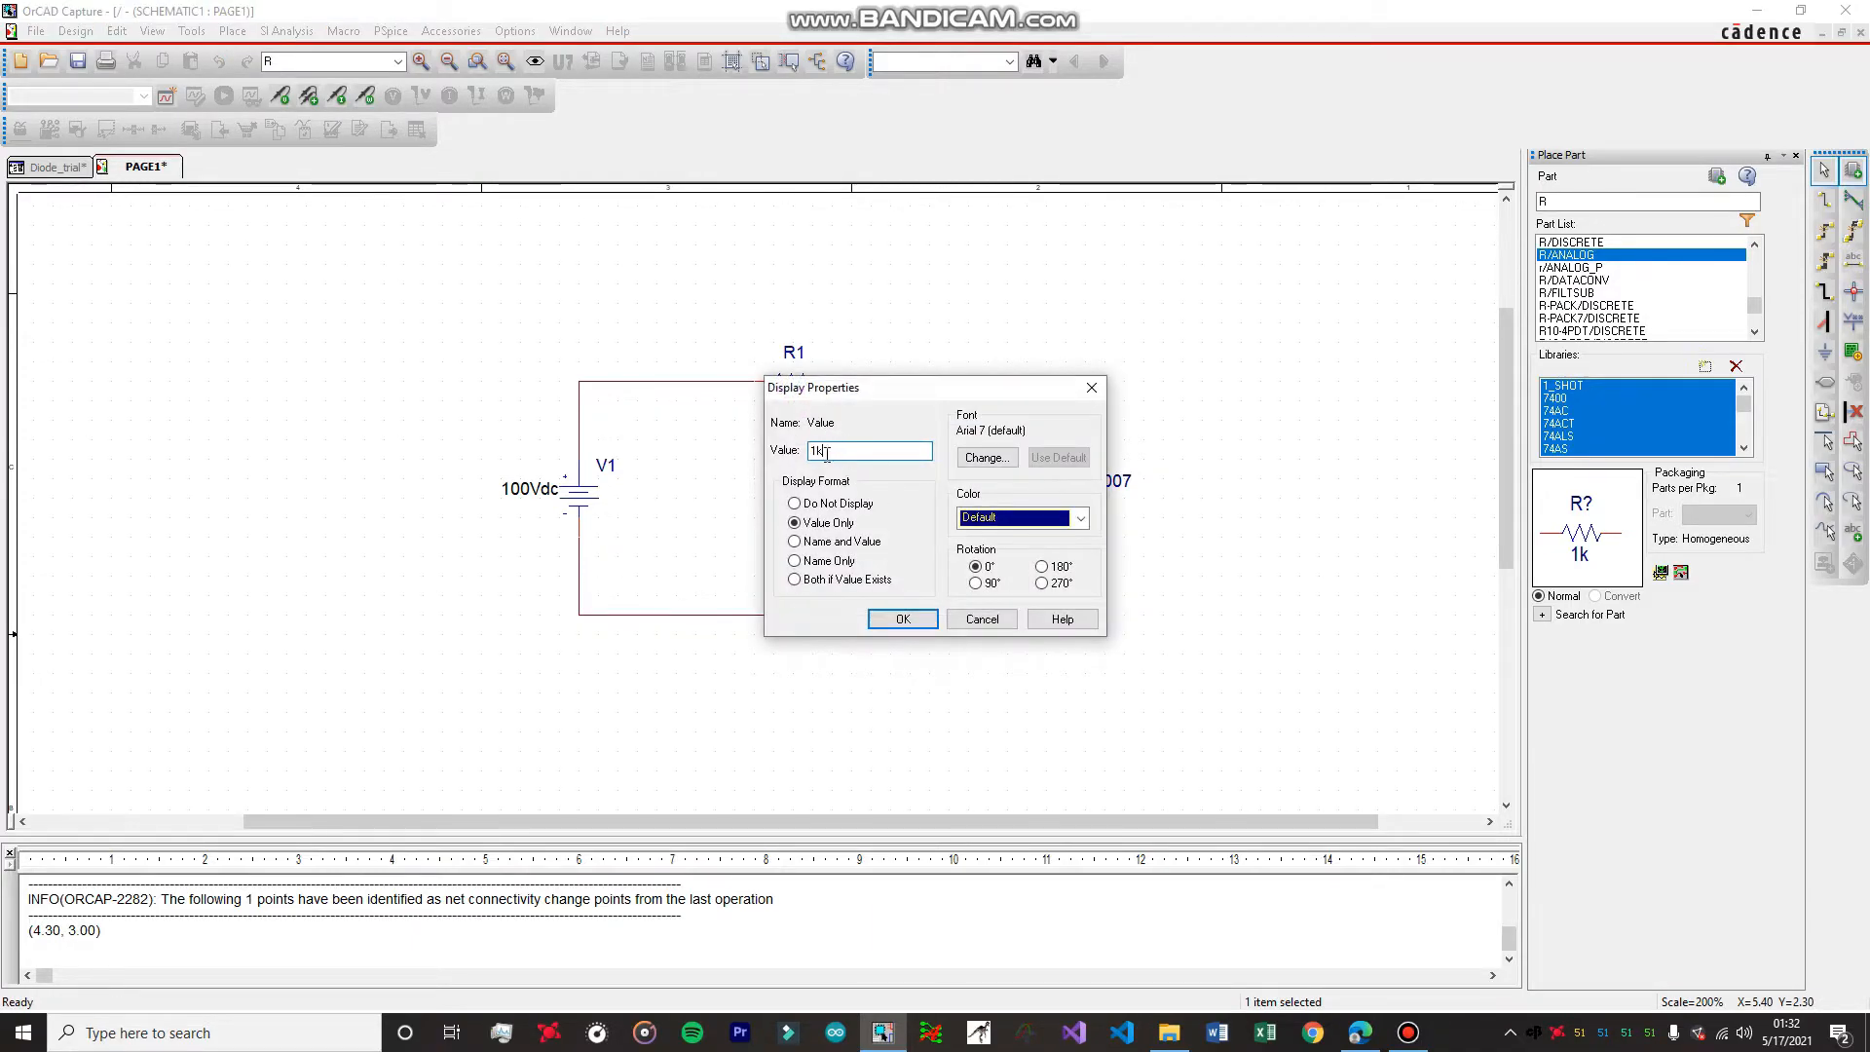
type("100")
left_click(903, 620)
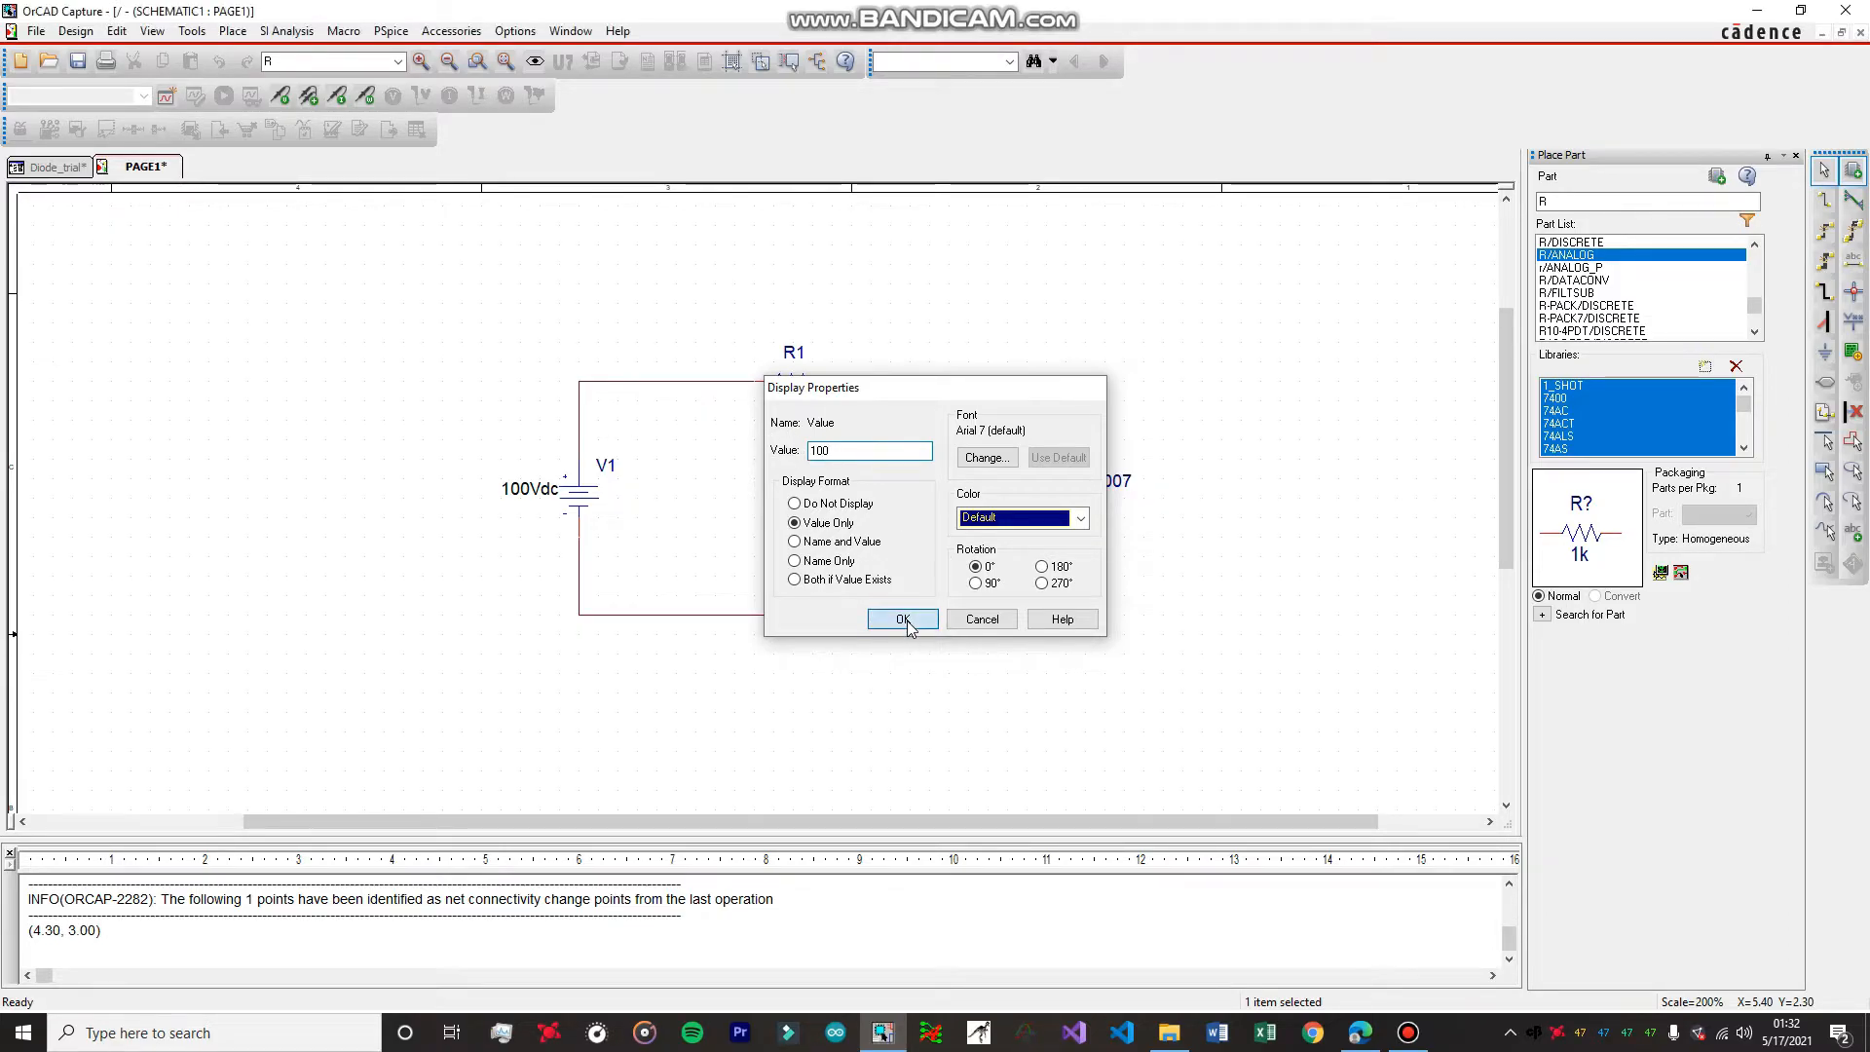
left_click(1344, 394)
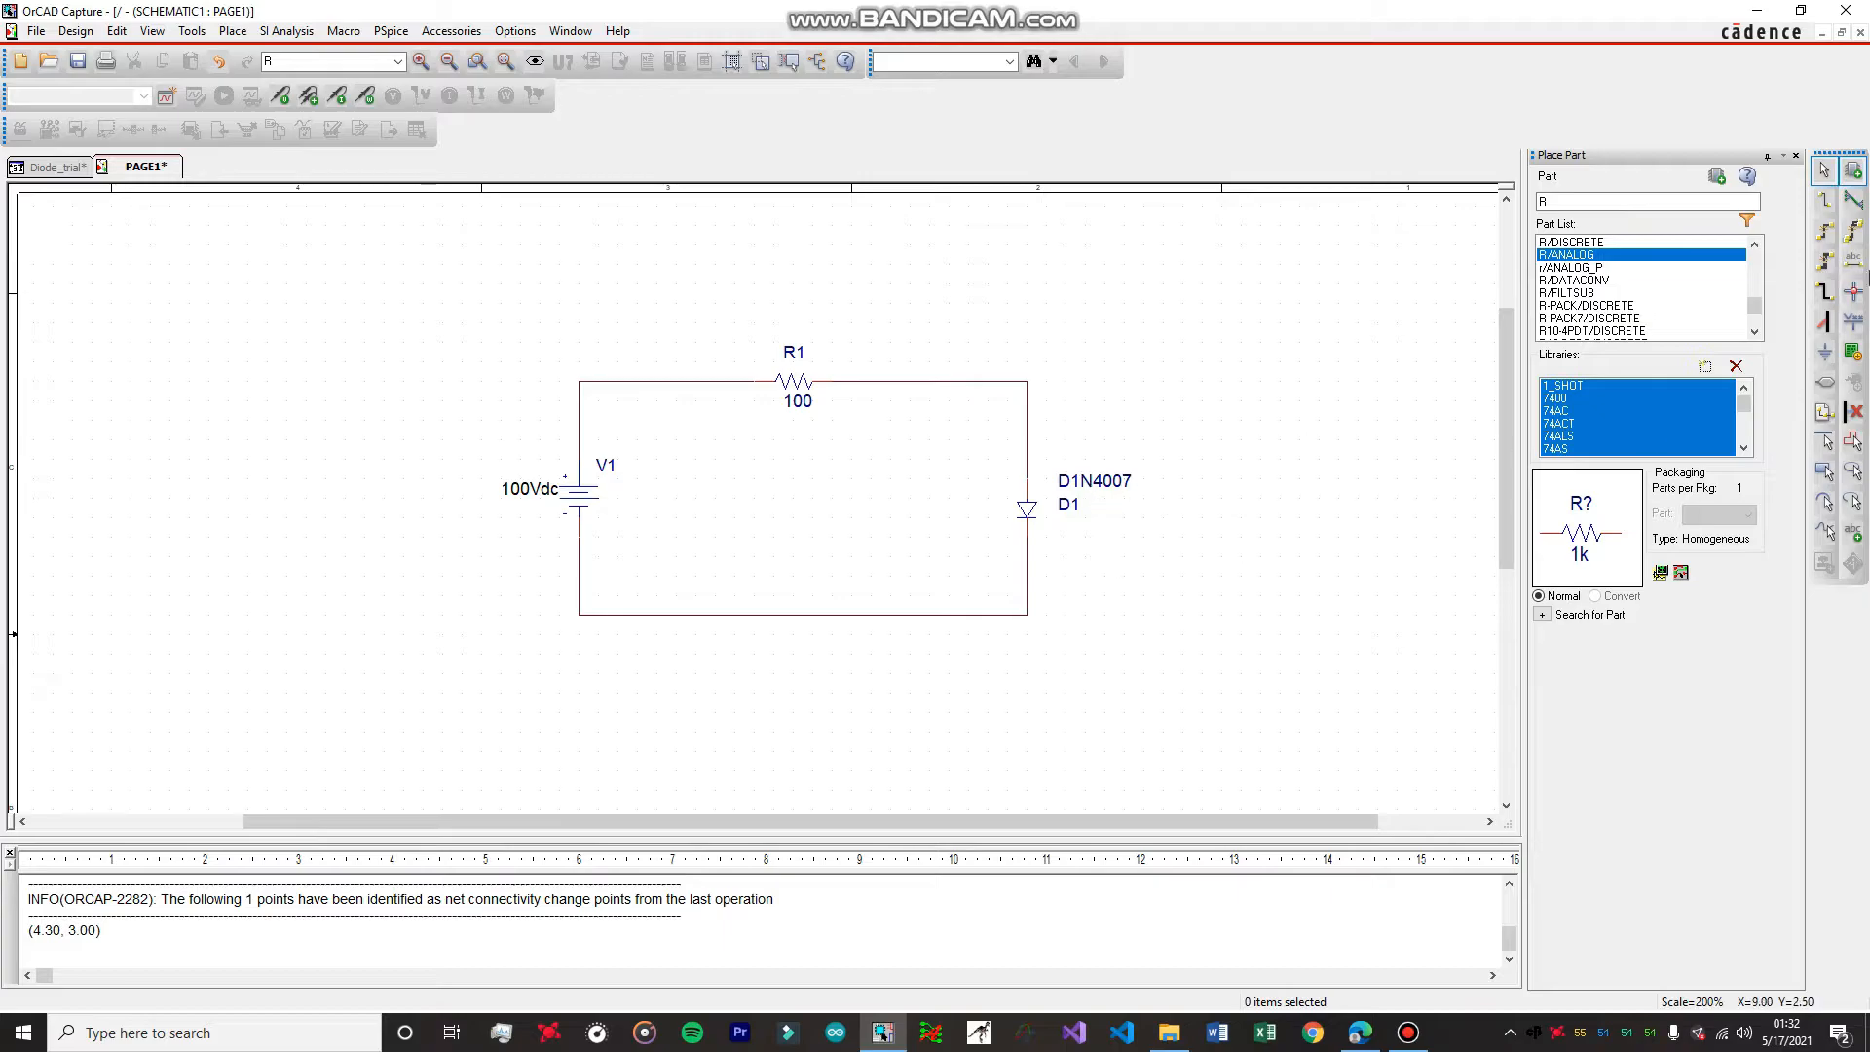
Place a GND ground symbol from the CAPSYM library on the middle of the circuit's bottom wire.
left_click(1824, 352)
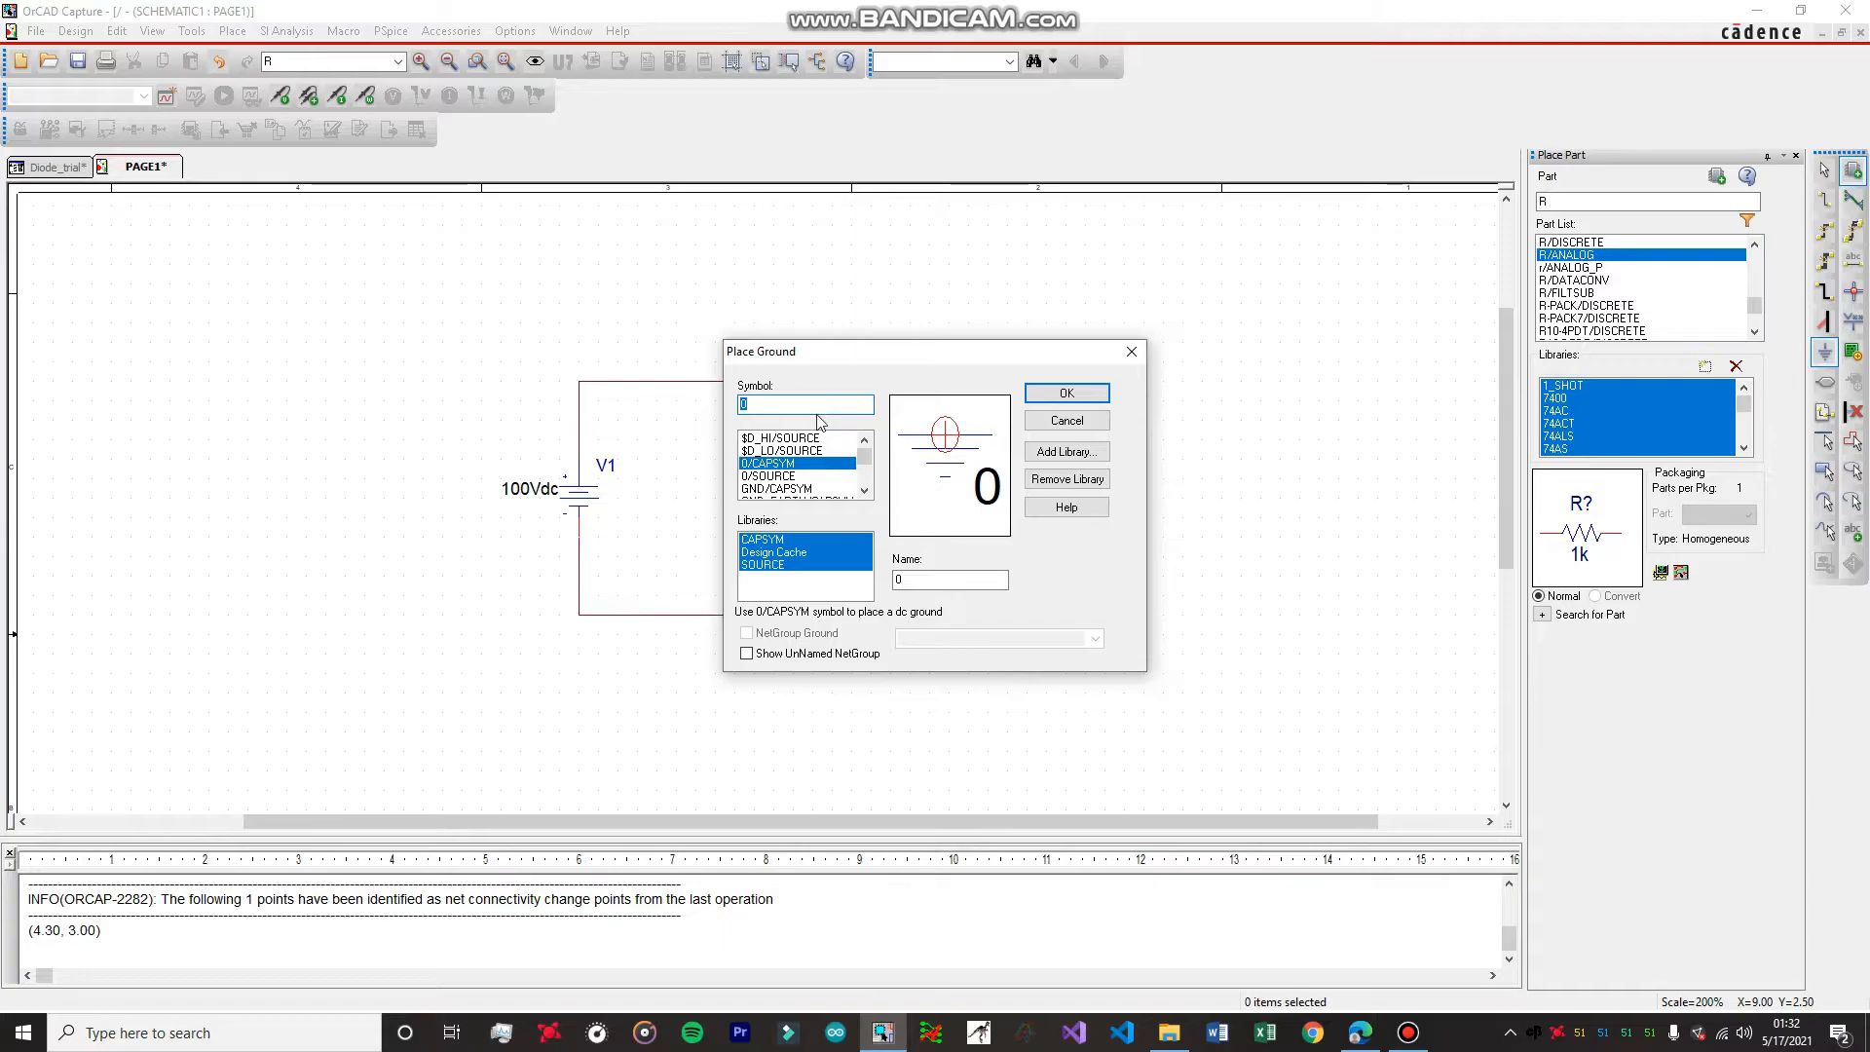
left_click(1131, 351)
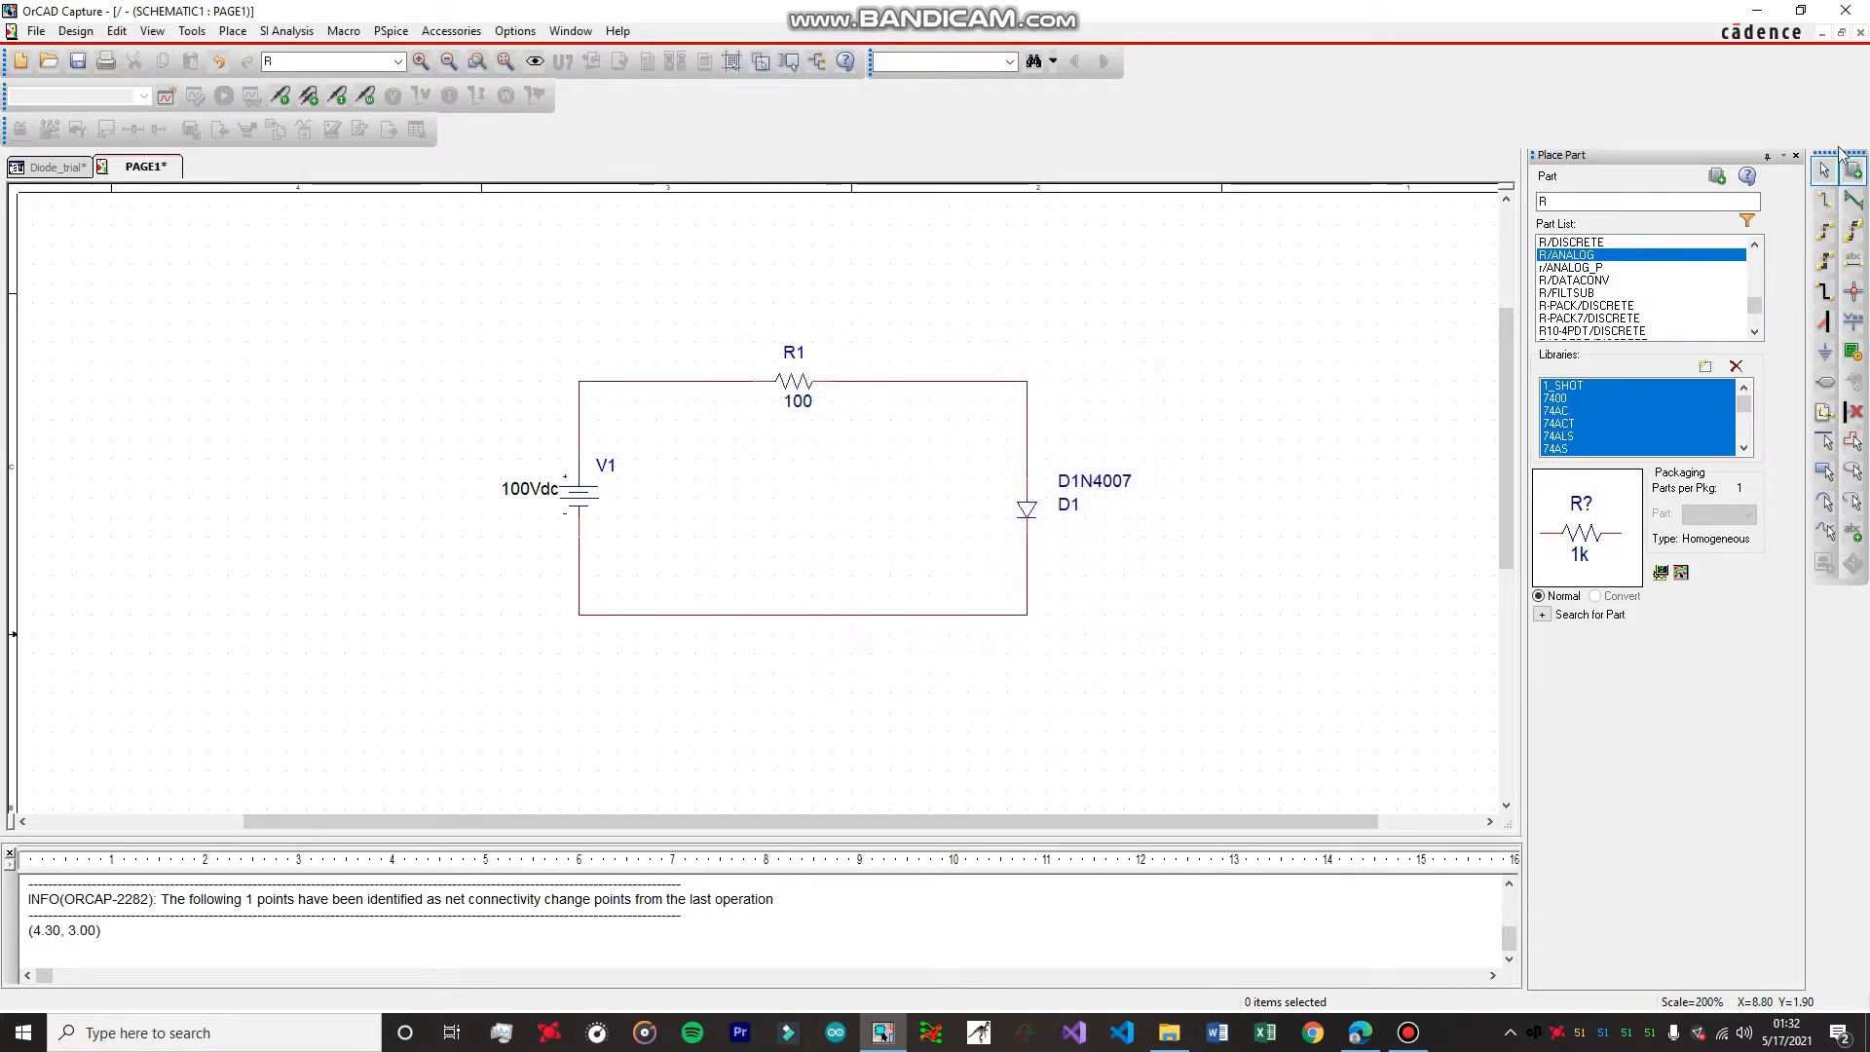
left_click(1826, 354)
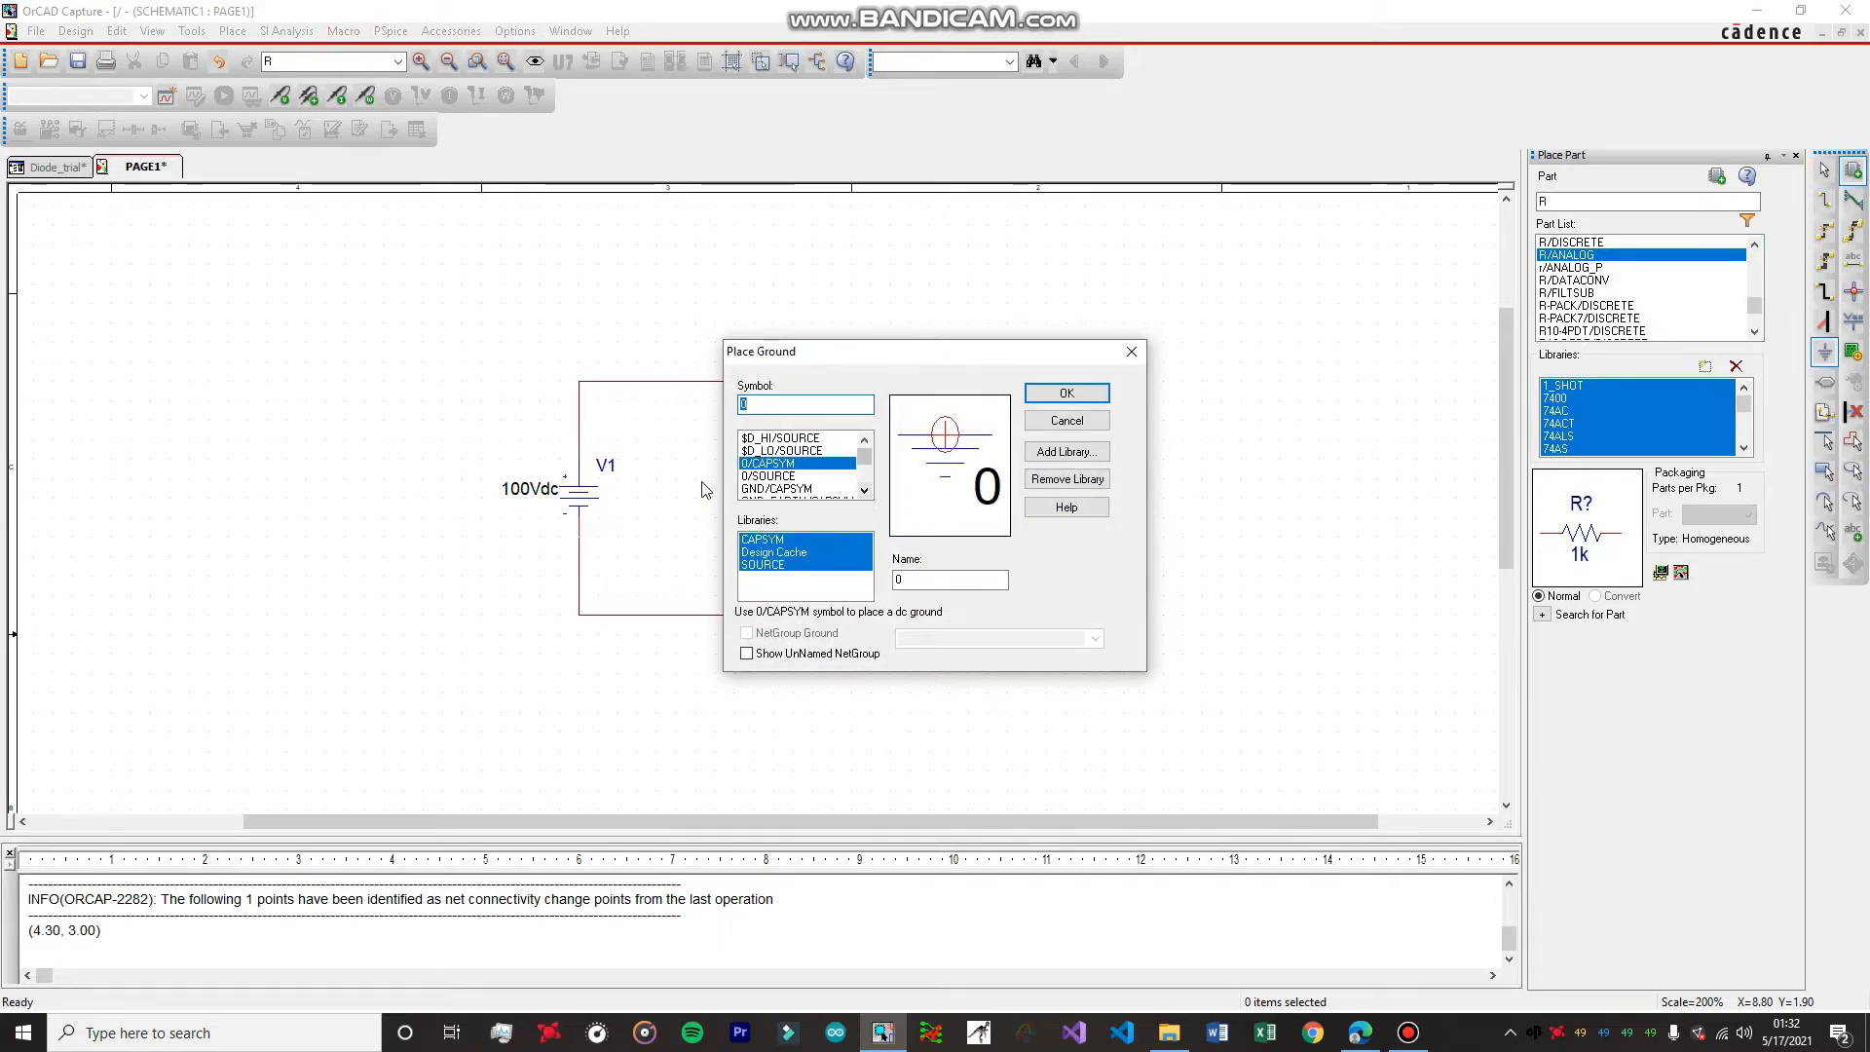
left_click(783, 487)
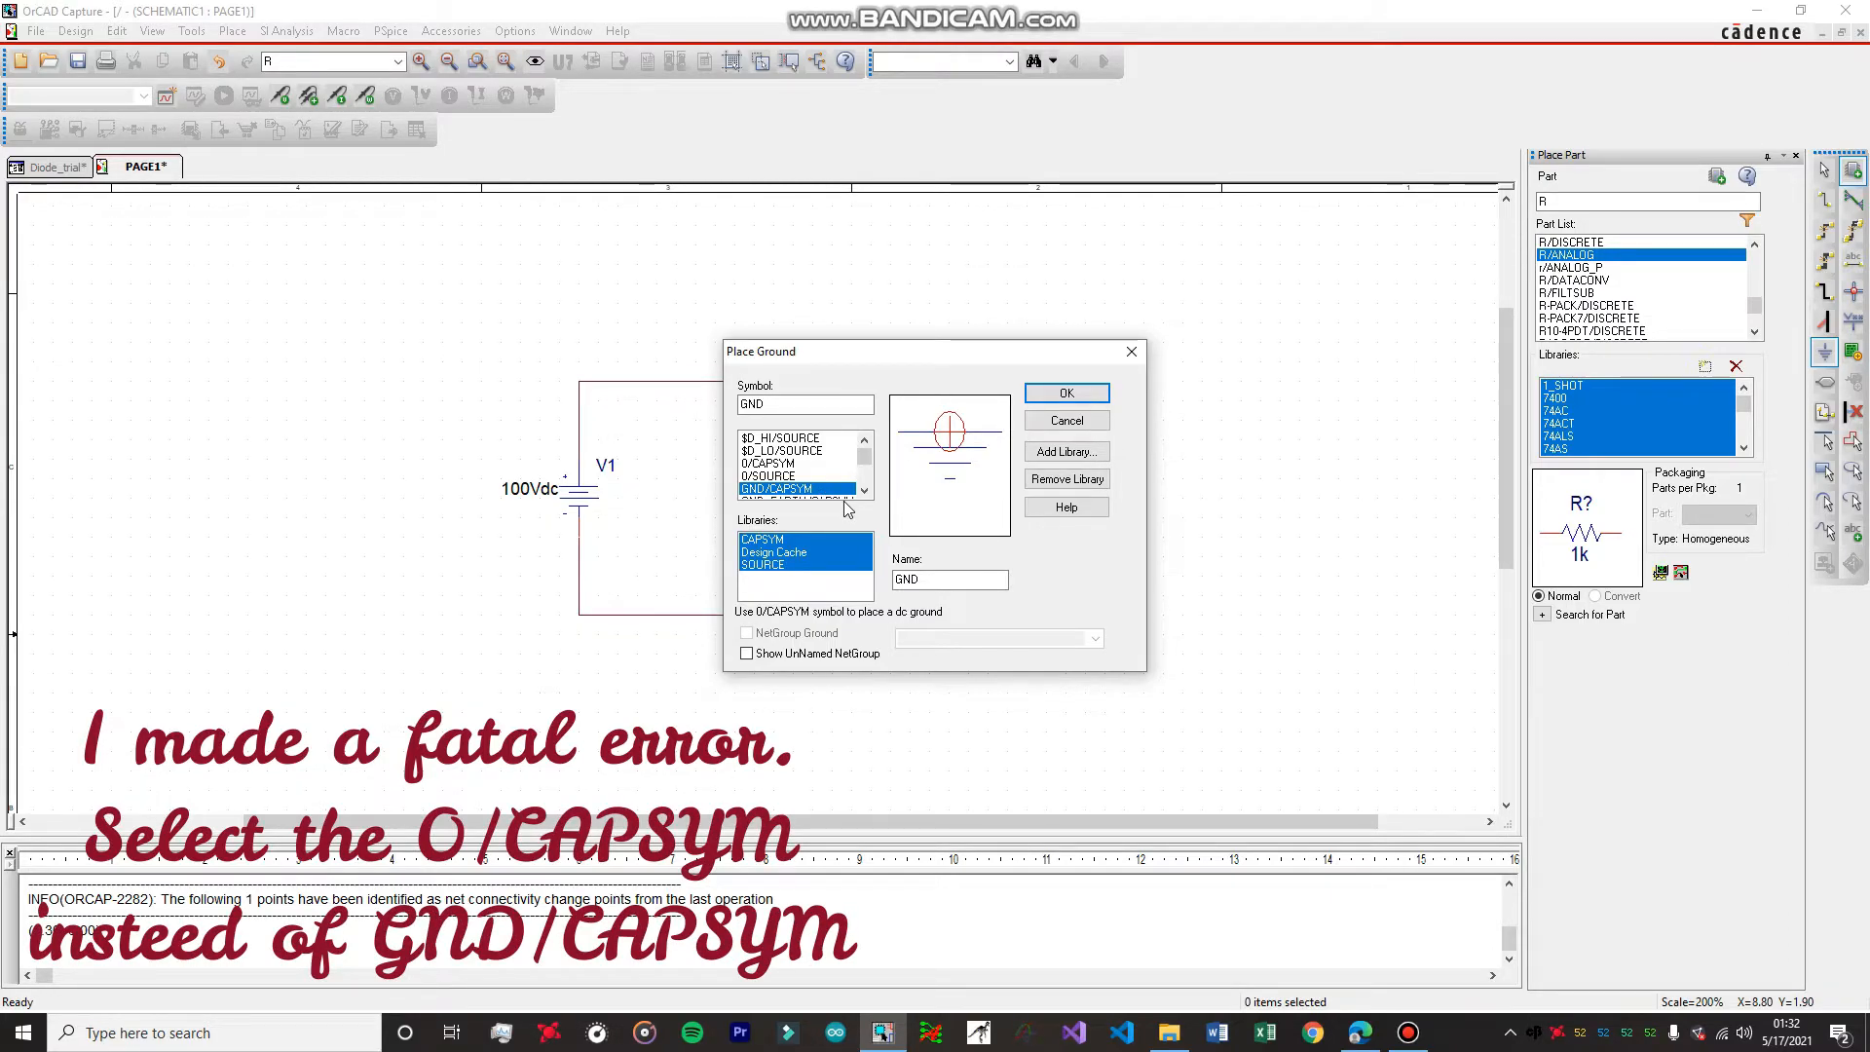
left_click(1067, 394)
left_click(812, 640)
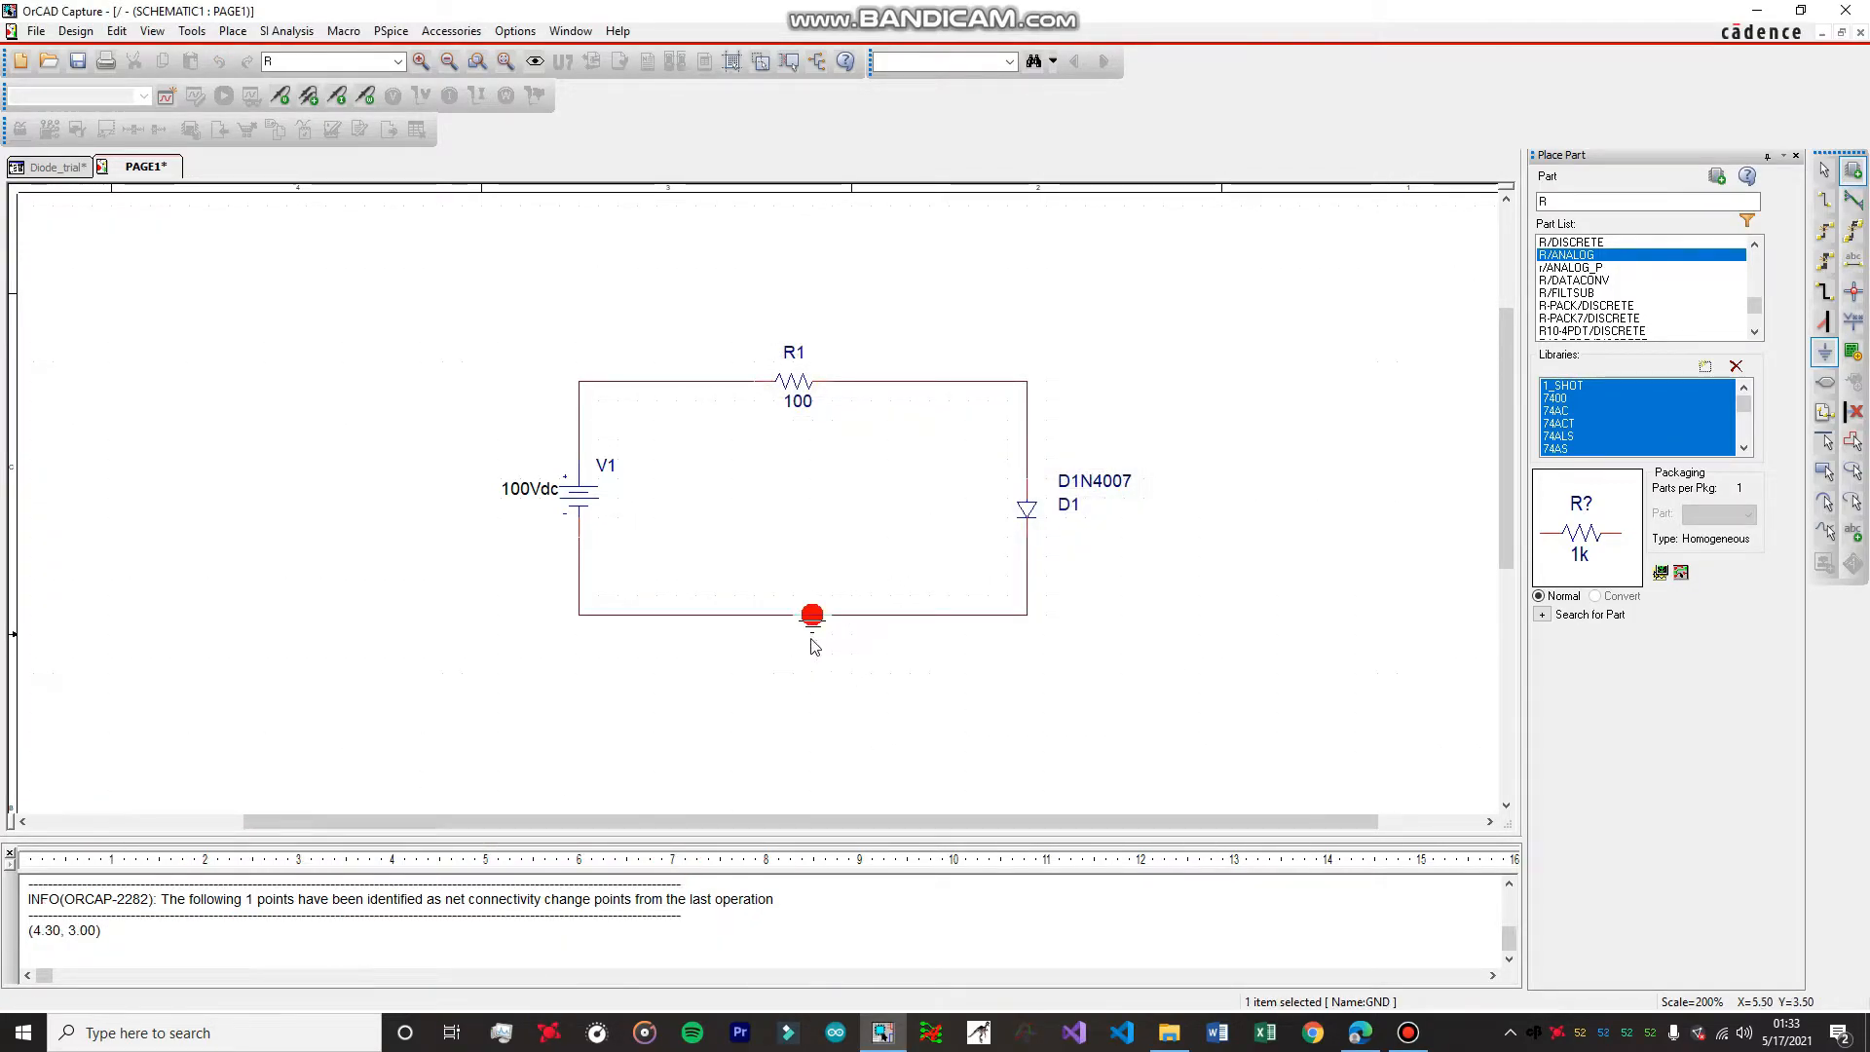
left_click(798, 644)
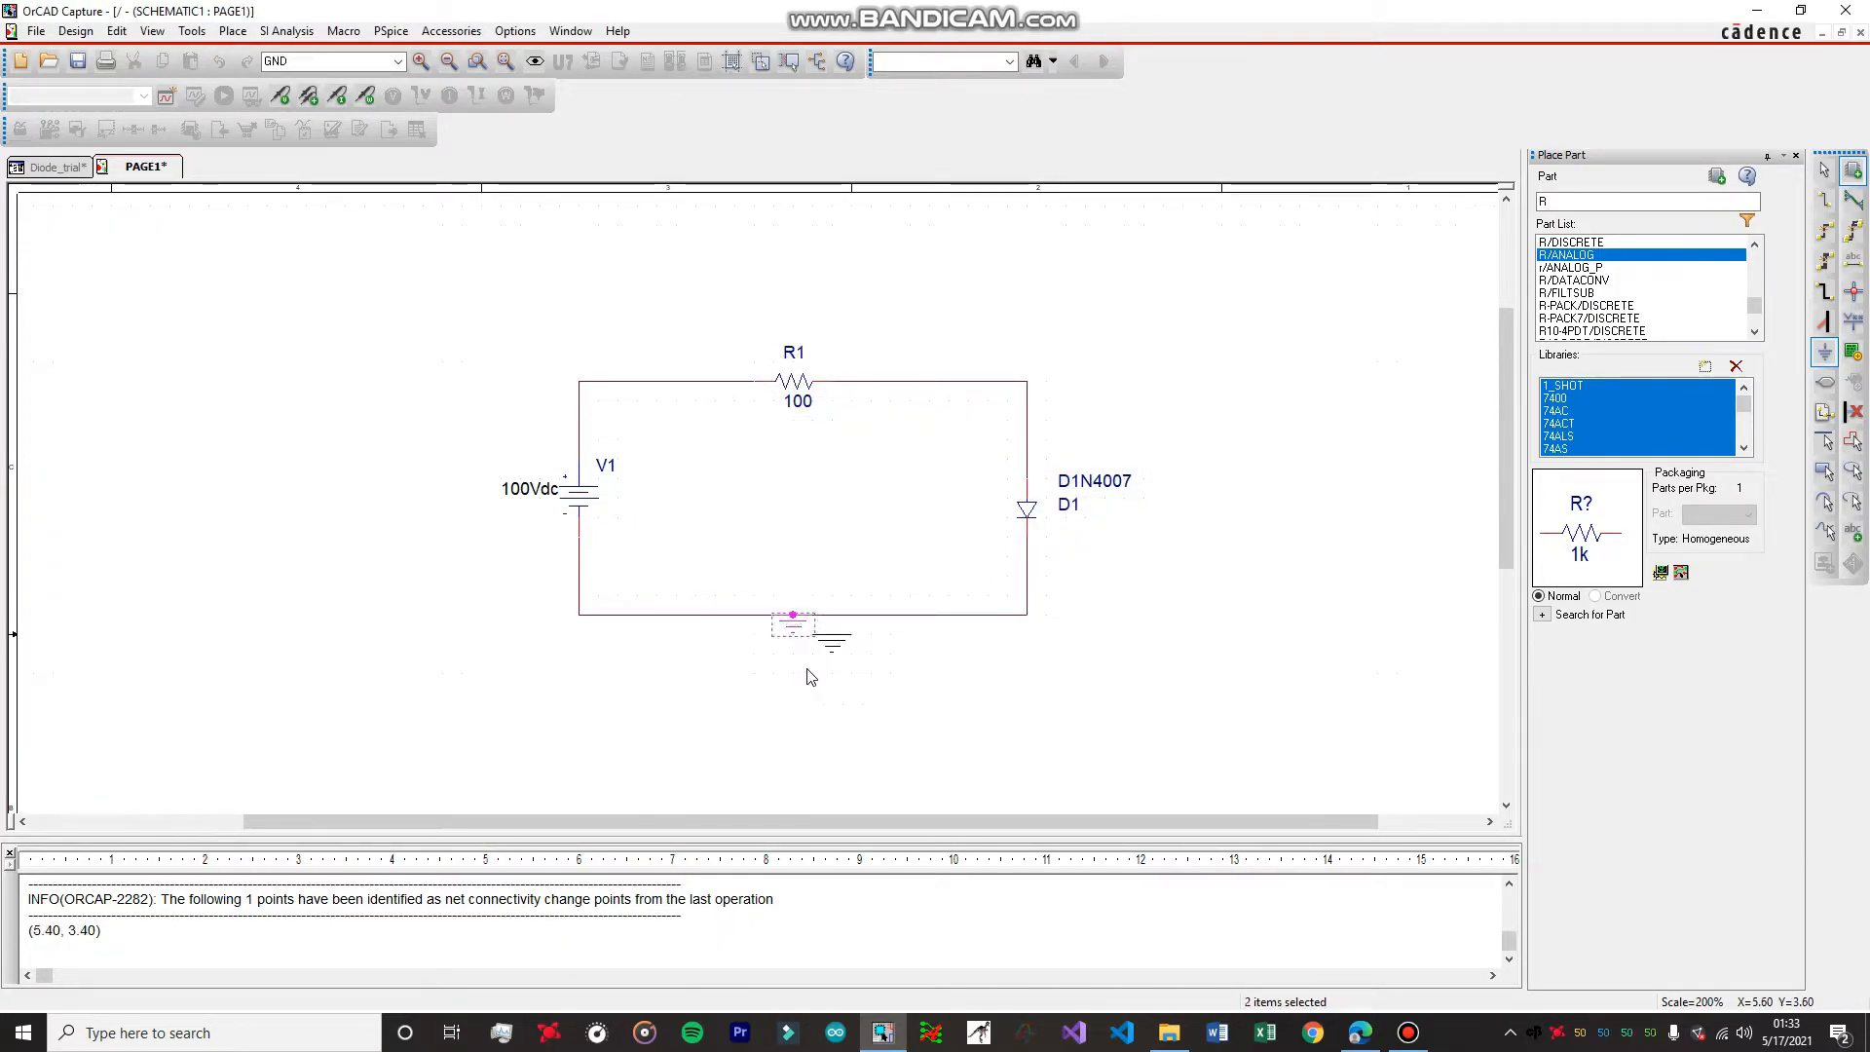
key("Escape")
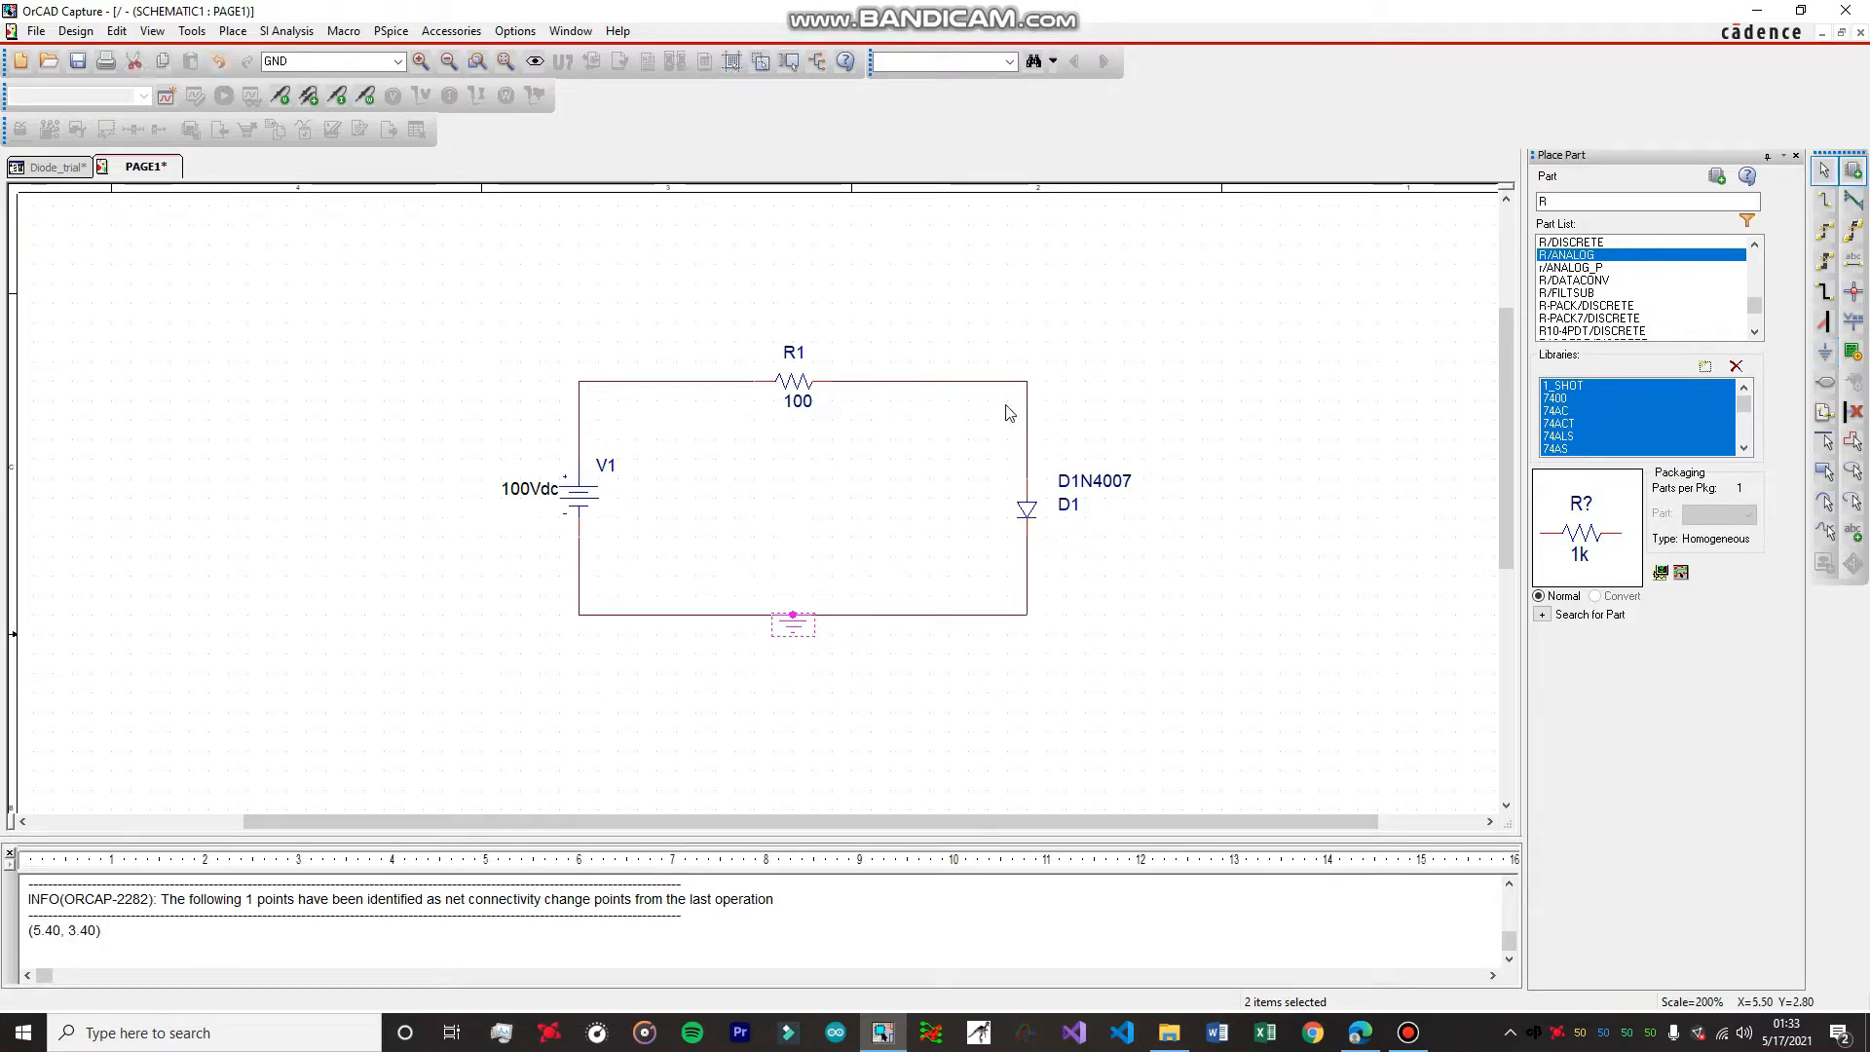
Find VCC from the CAPSYM library and place it on the wire corner above the diode's anode.
left_click(1825, 353)
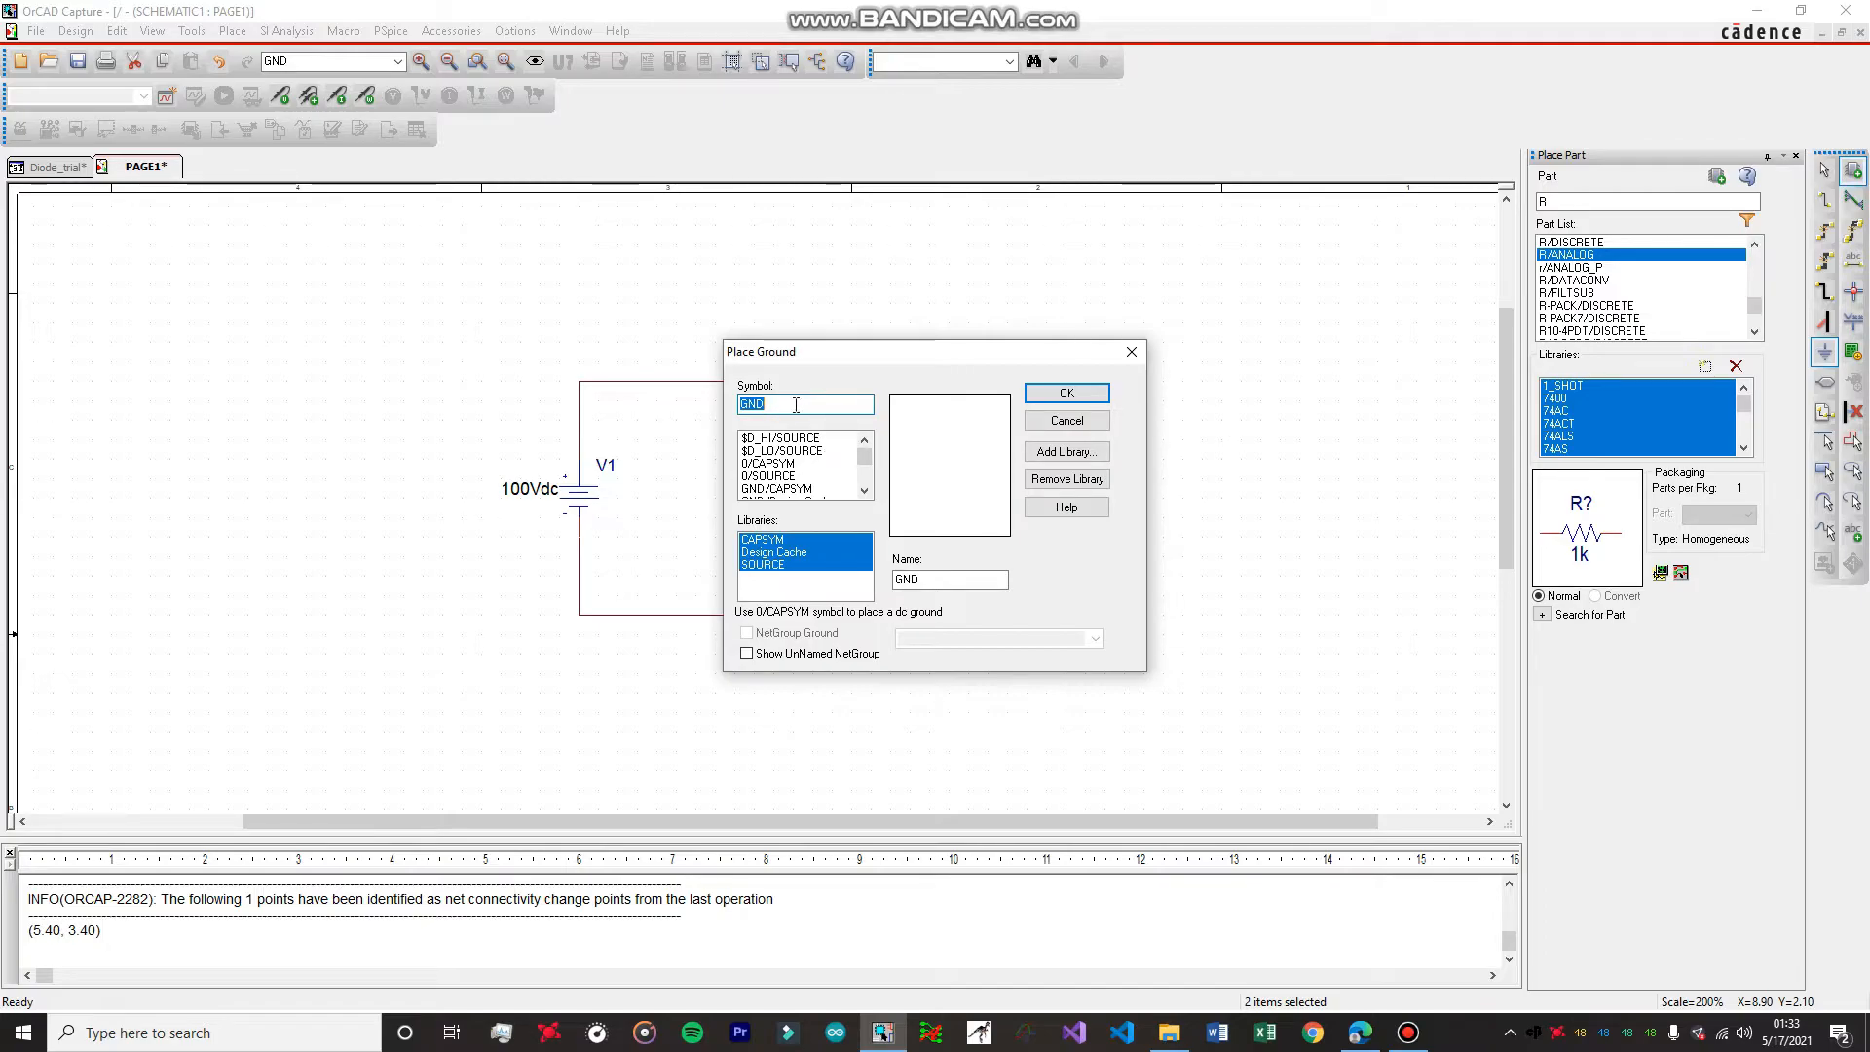
type("Vcc")
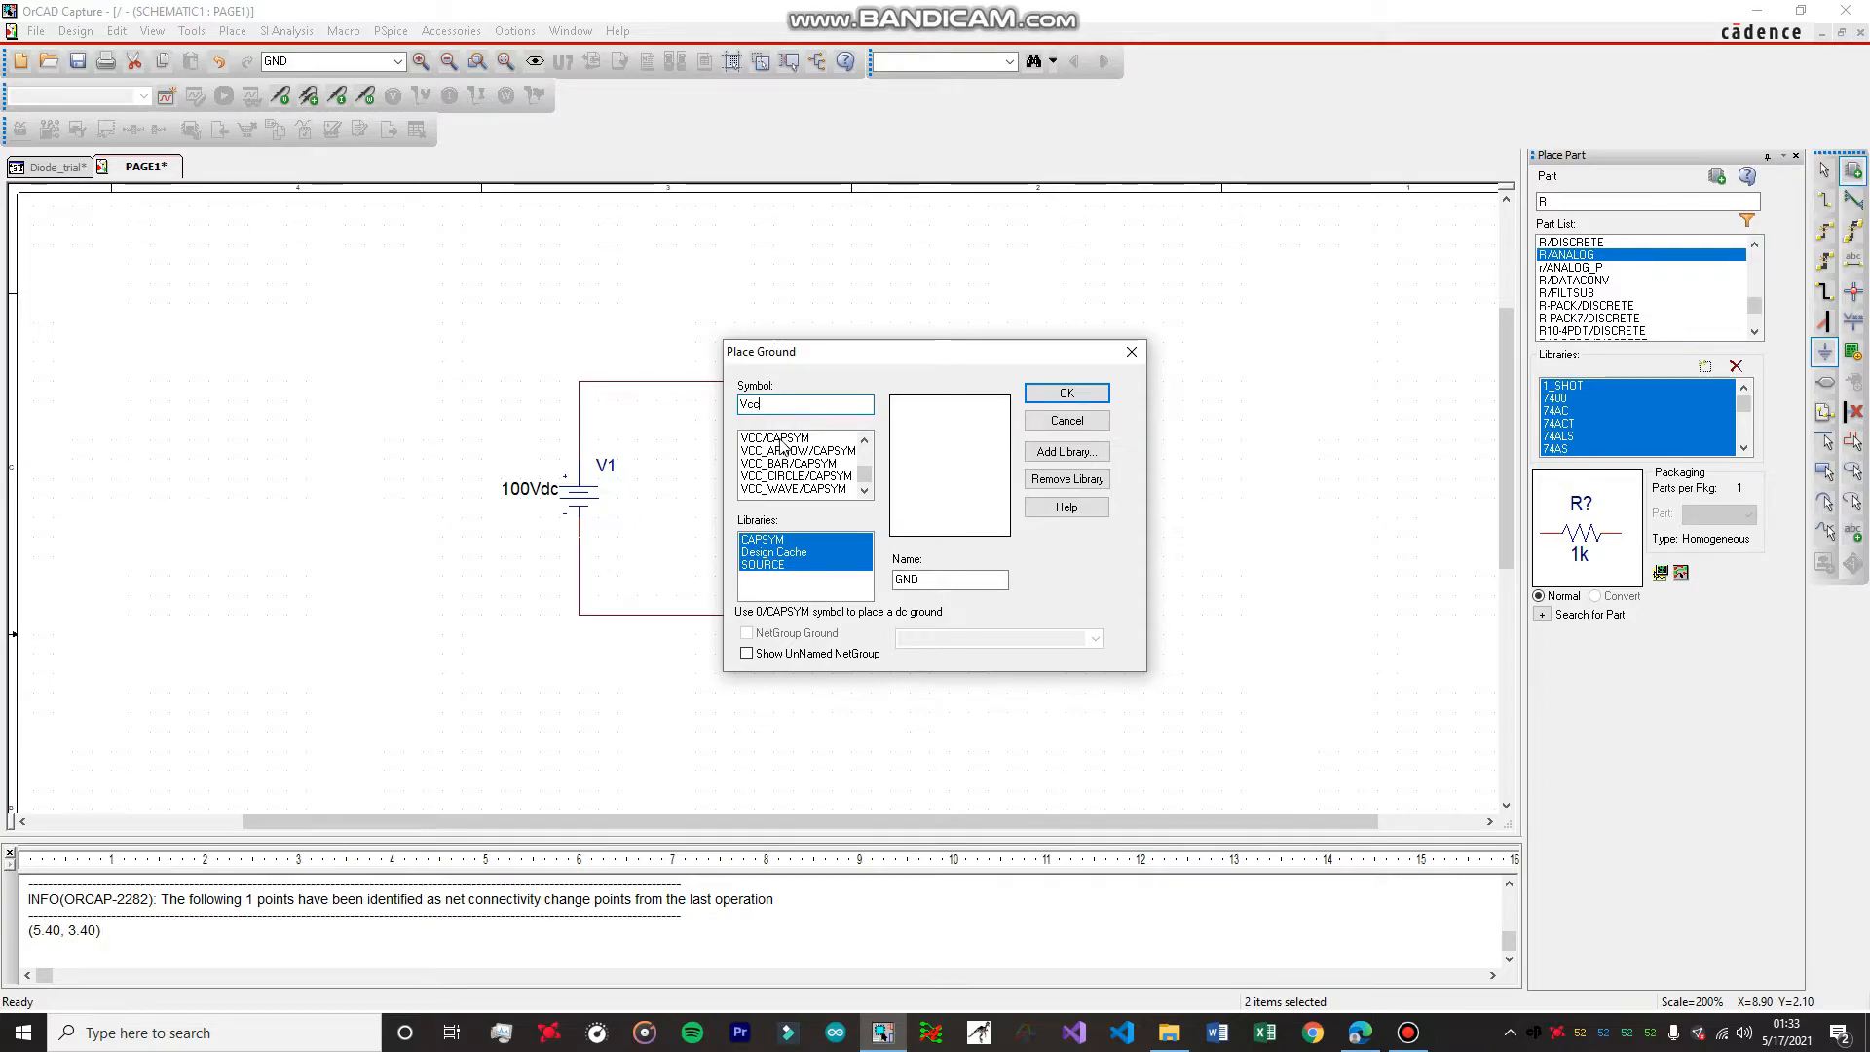
left_click(780, 440)
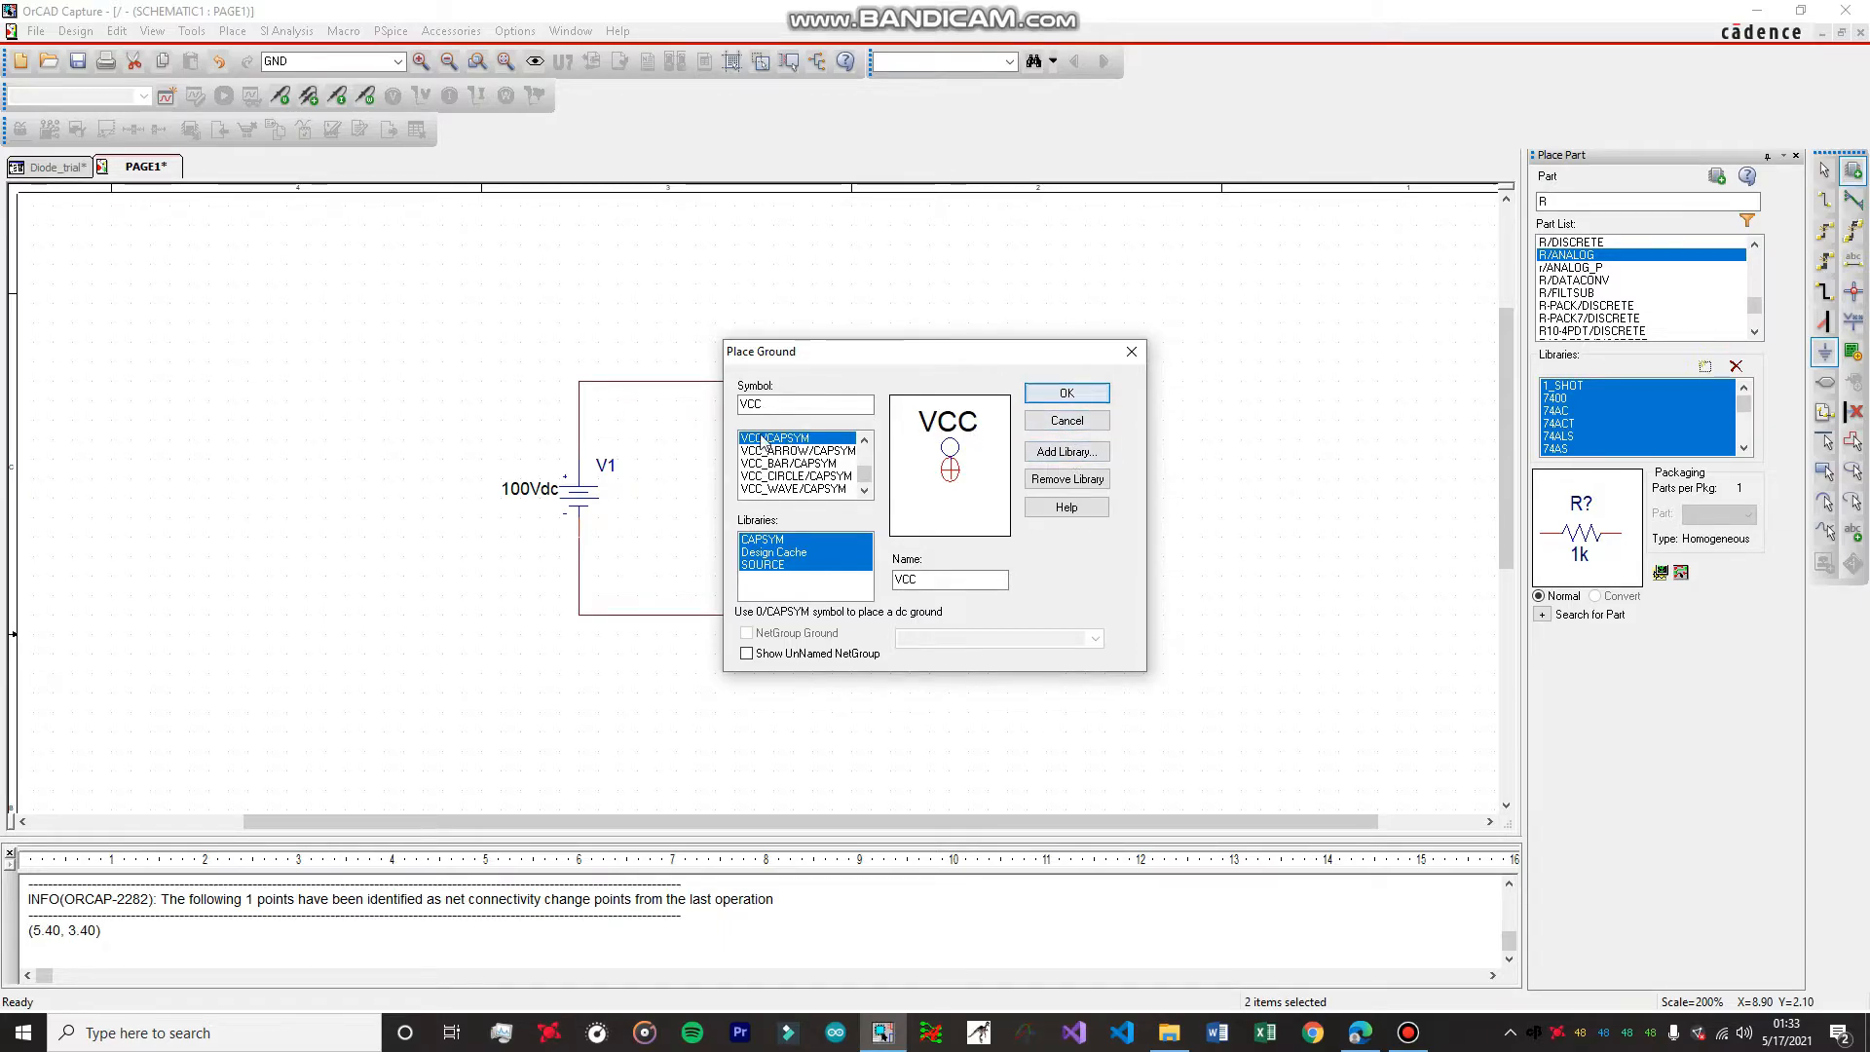
left_click(1068, 395)
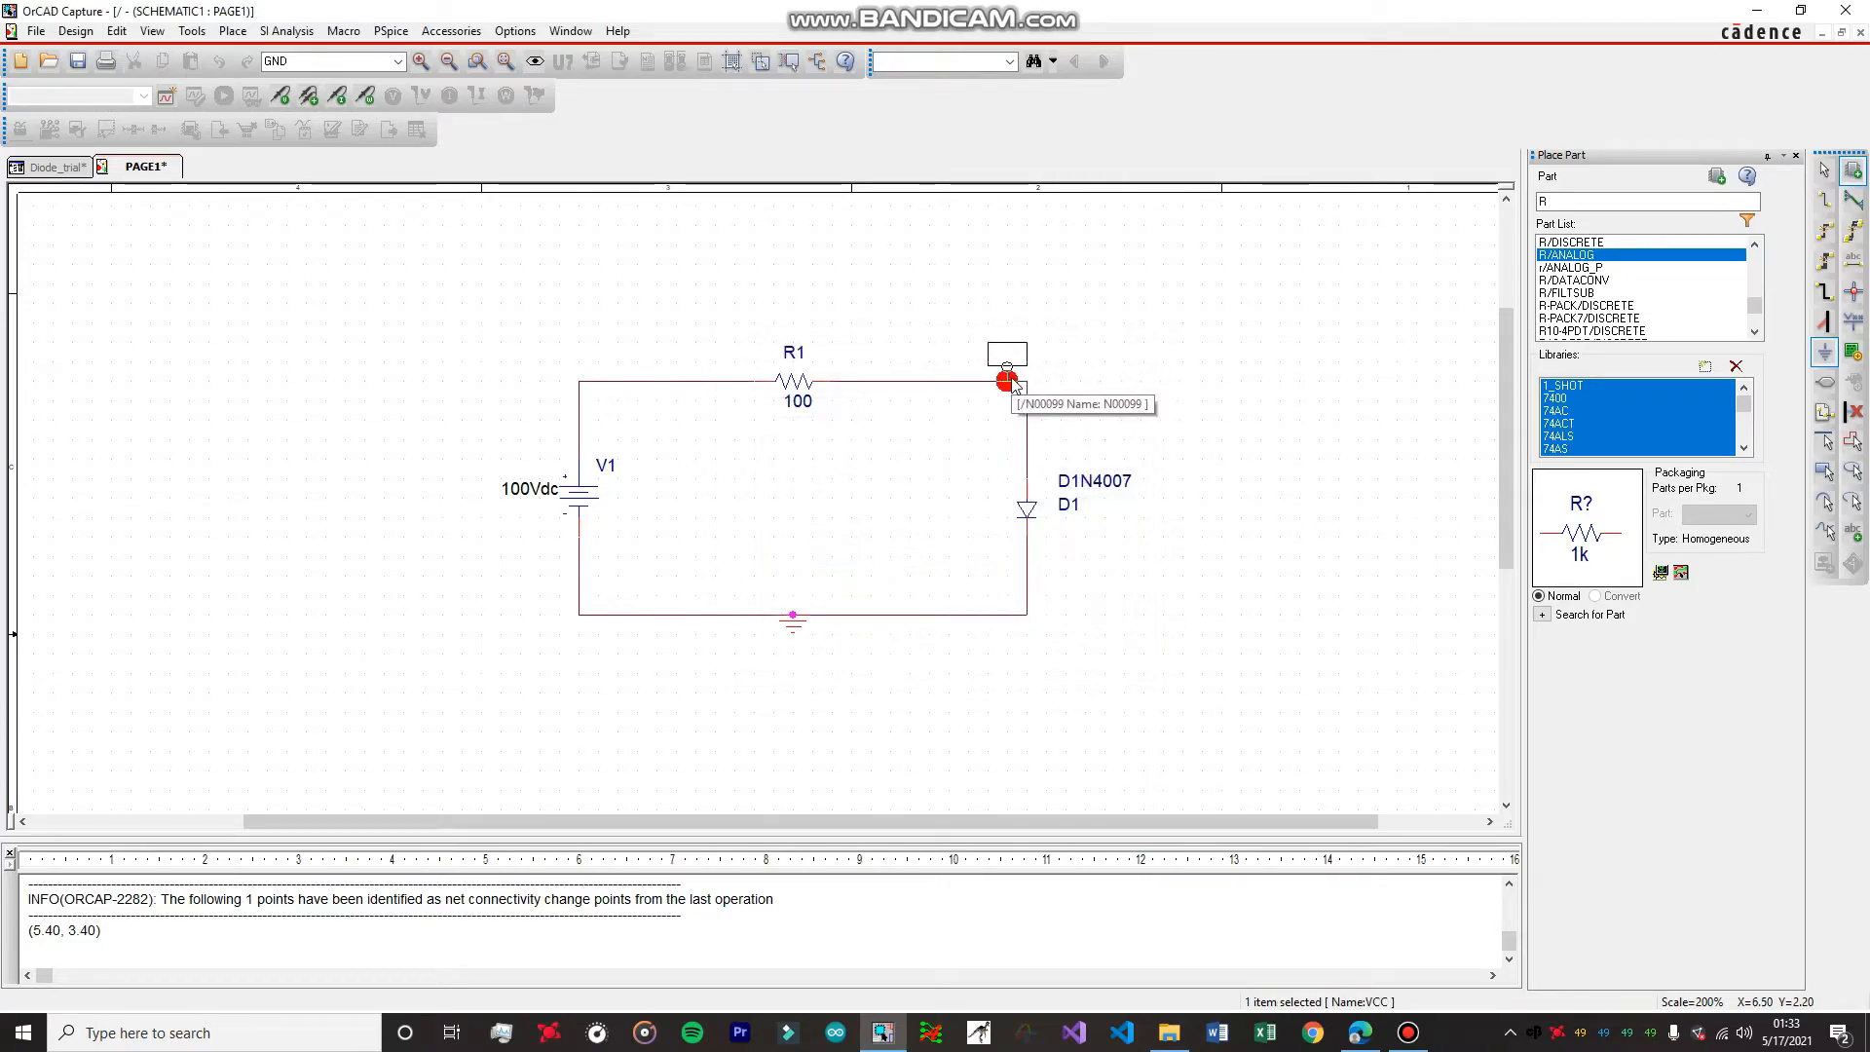
left_click(1021, 382)
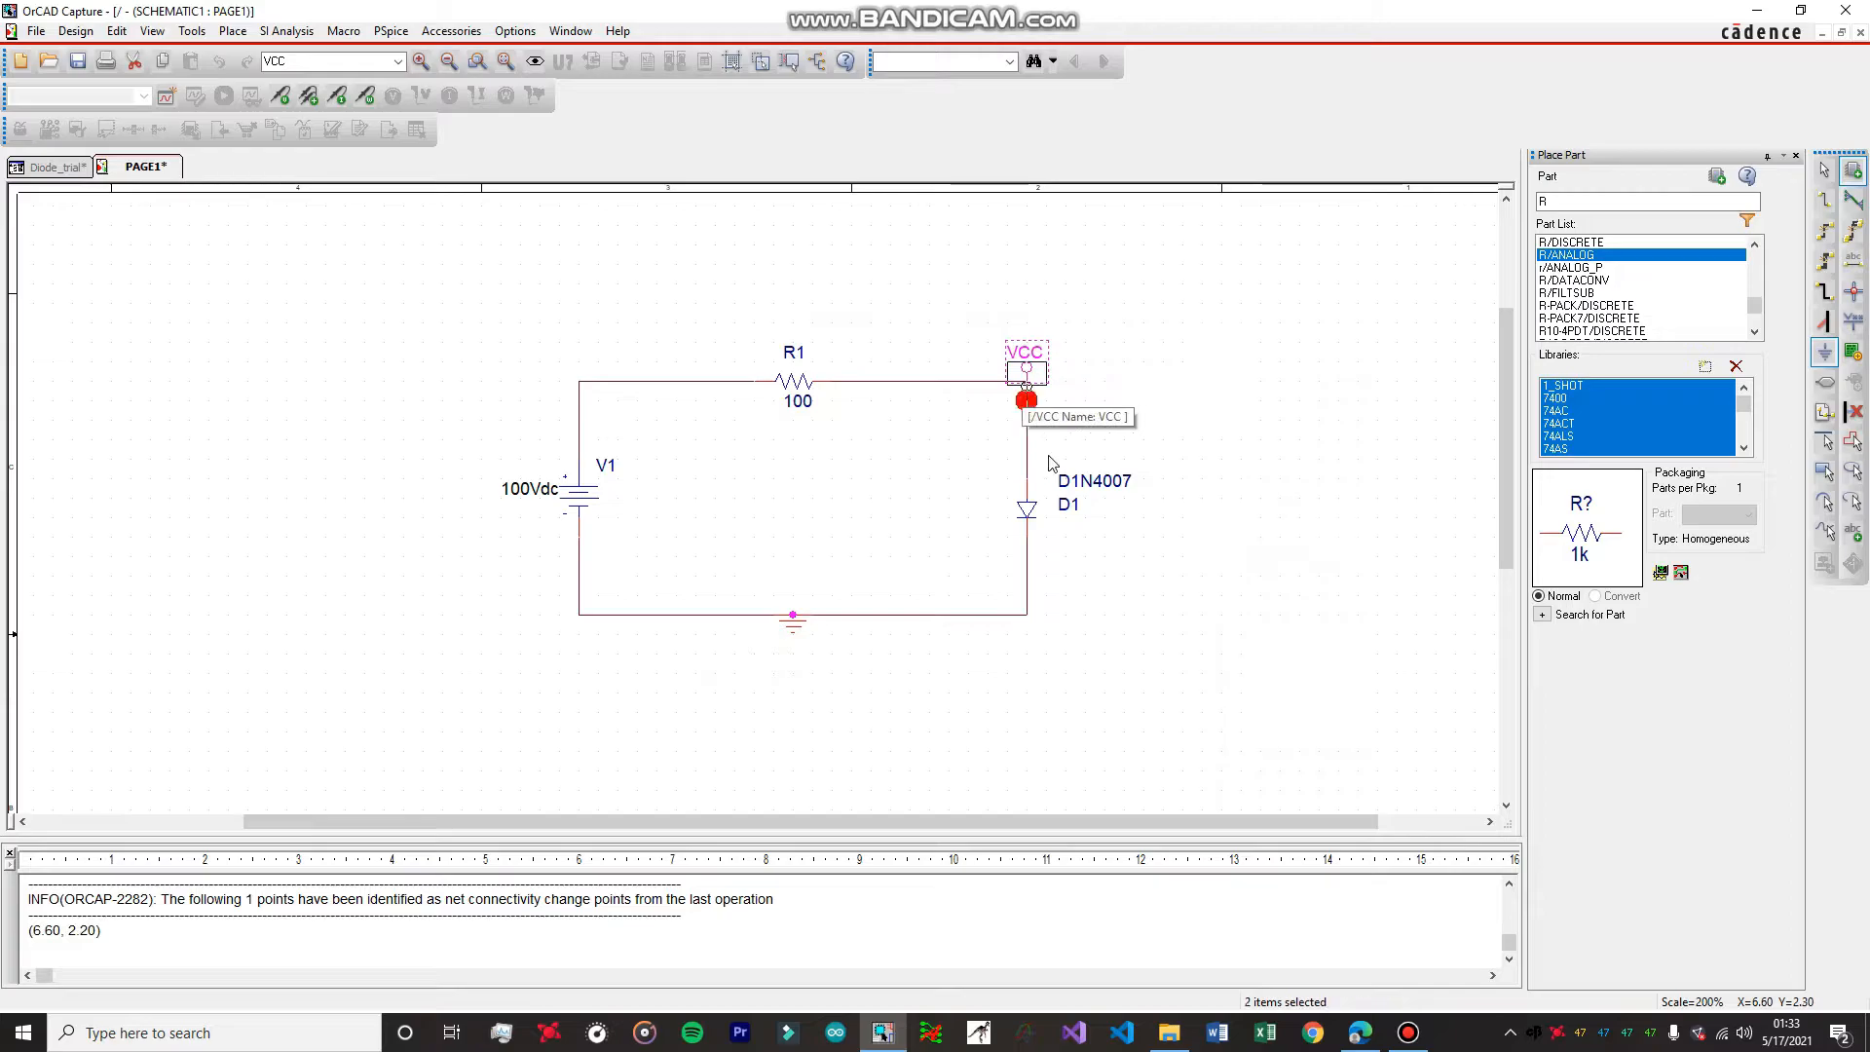
key("Escape")
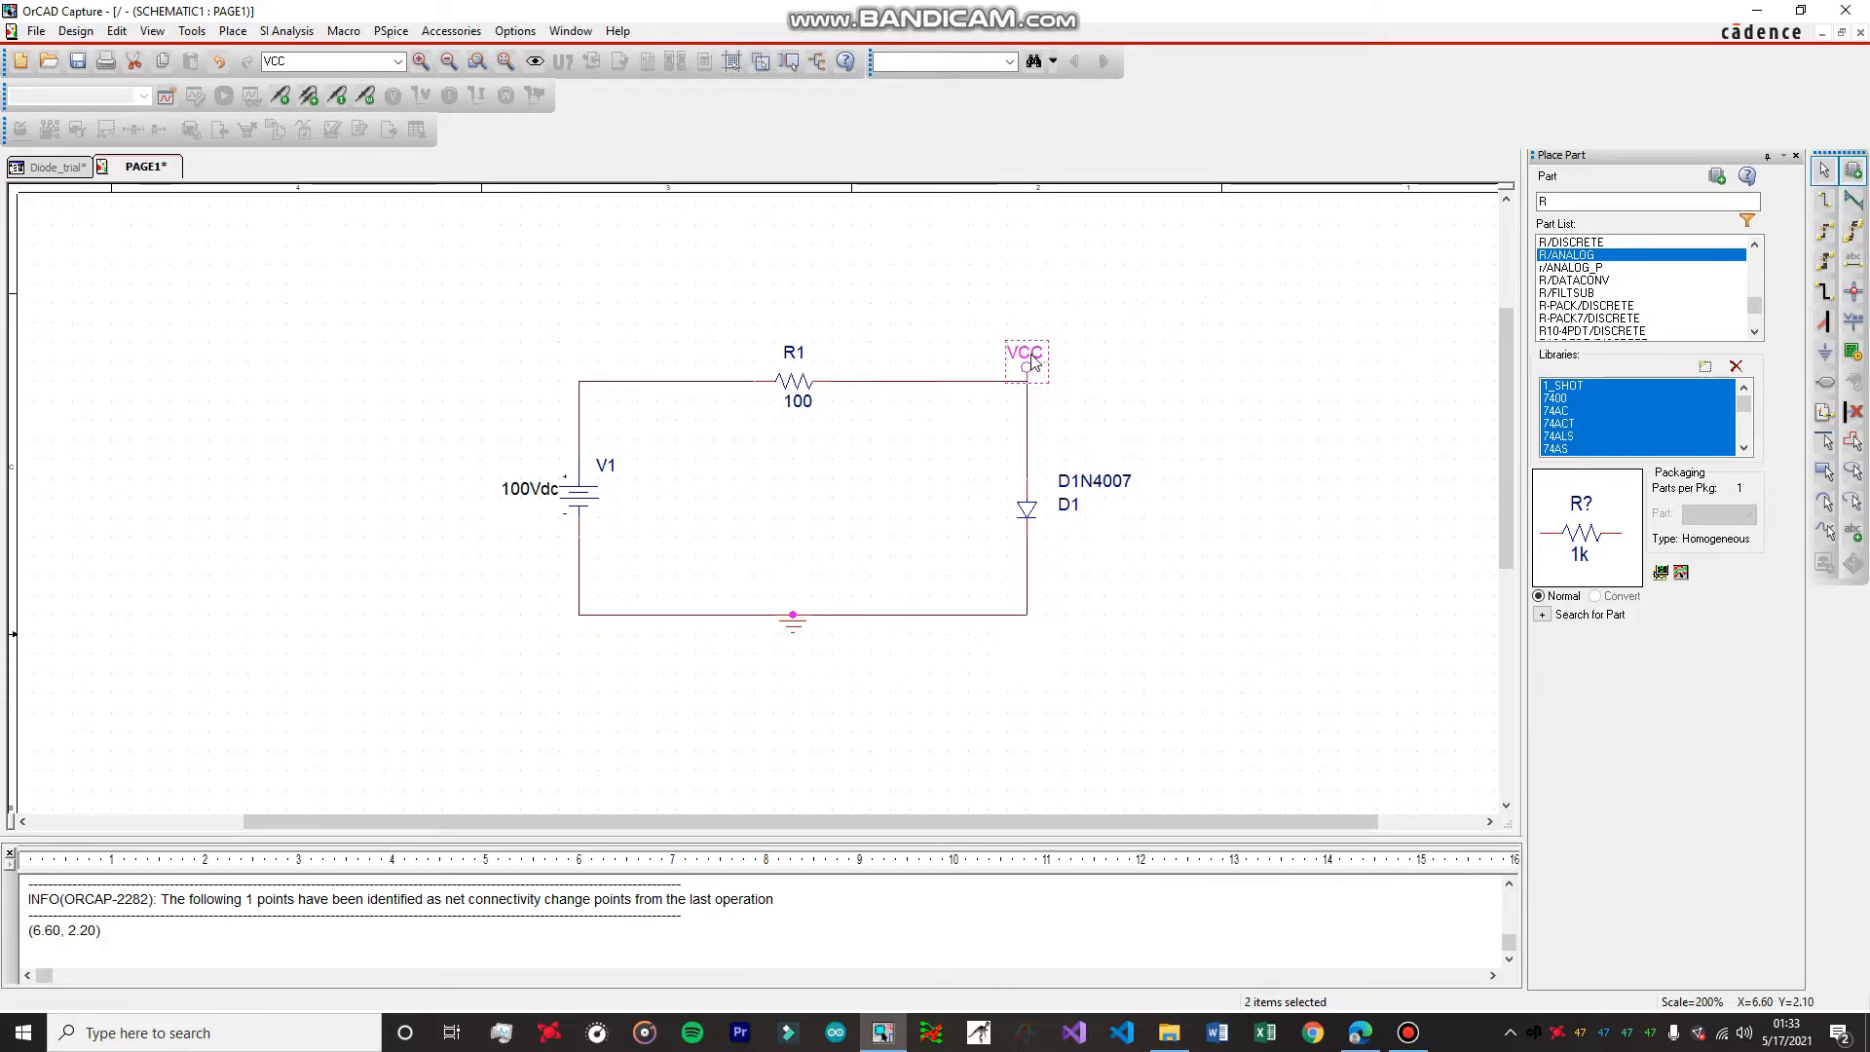
Rename the VCC symbol above the diode to Vd.
right_click(1030, 355)
left_click(1093, 314)
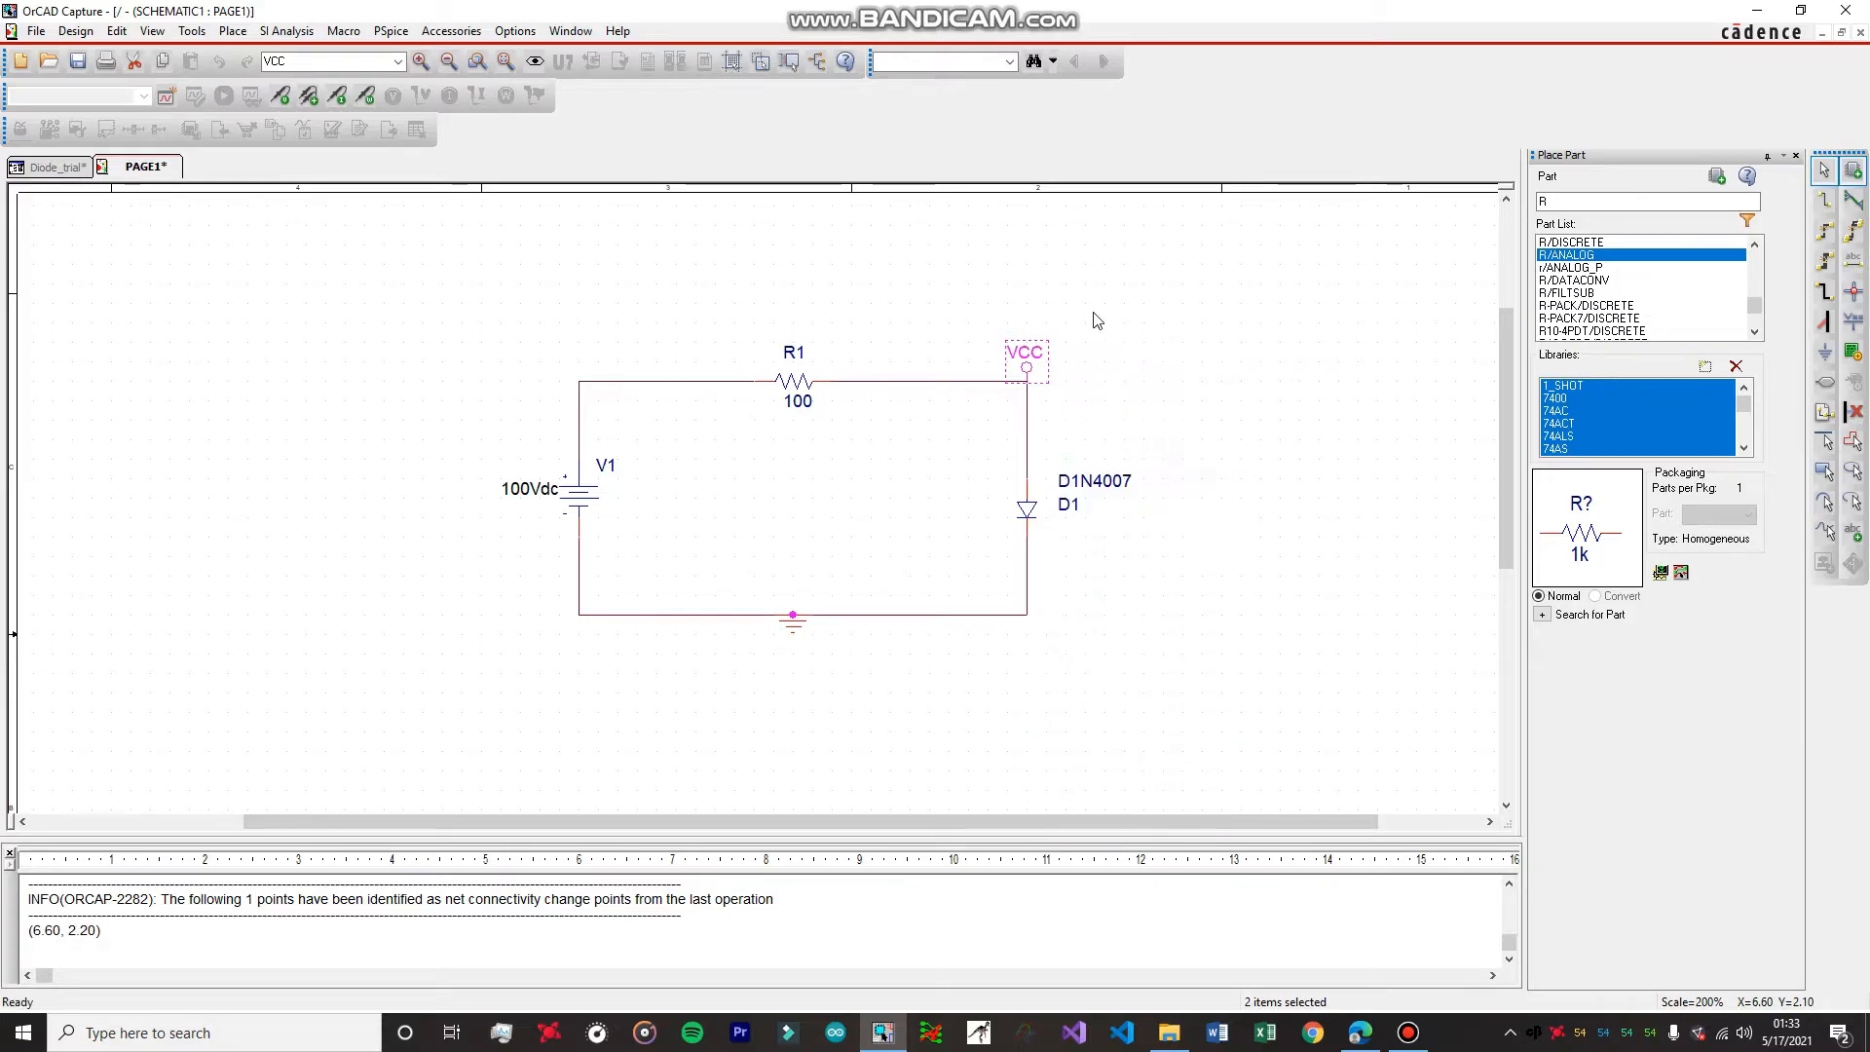
left_click(1032, 361)
right_click(1032, 360)
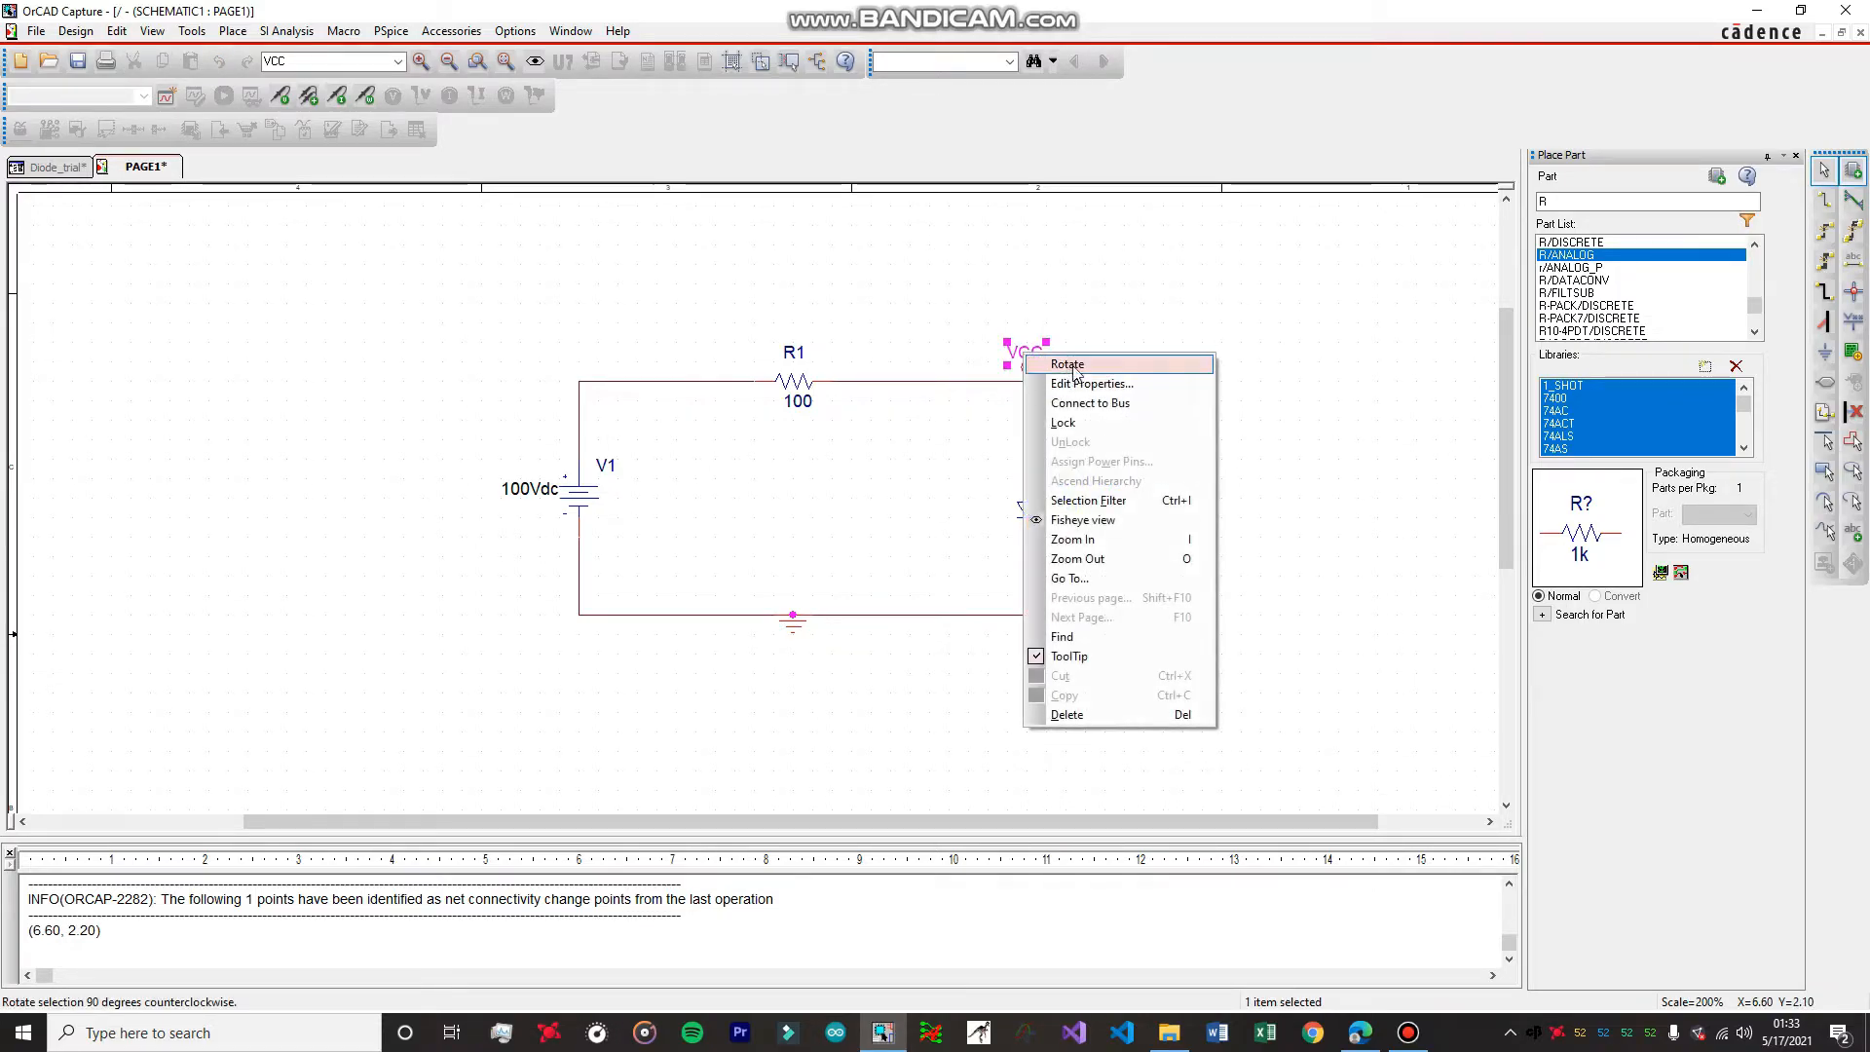
left_click(1087, 316)
left_click(1088, 317)
left_click(1032, 358)
right_click(1032, 355)
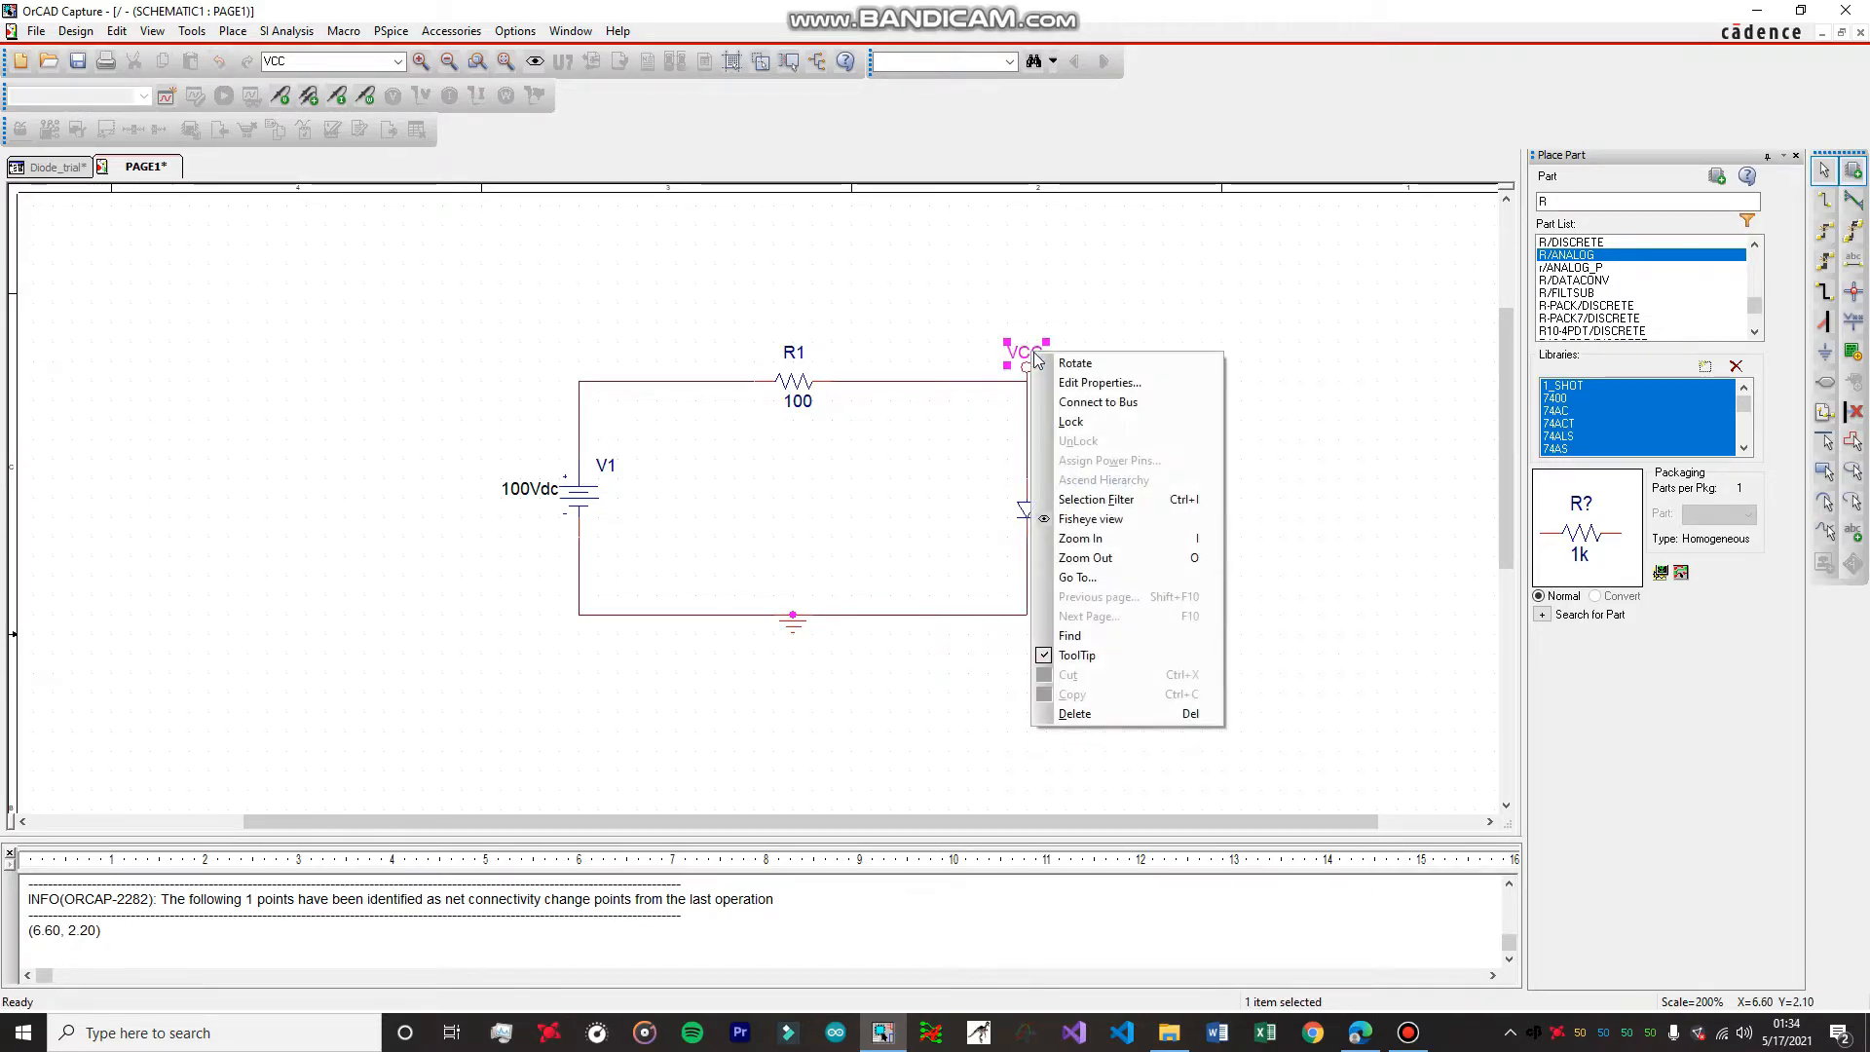
left_click(1088, 382)
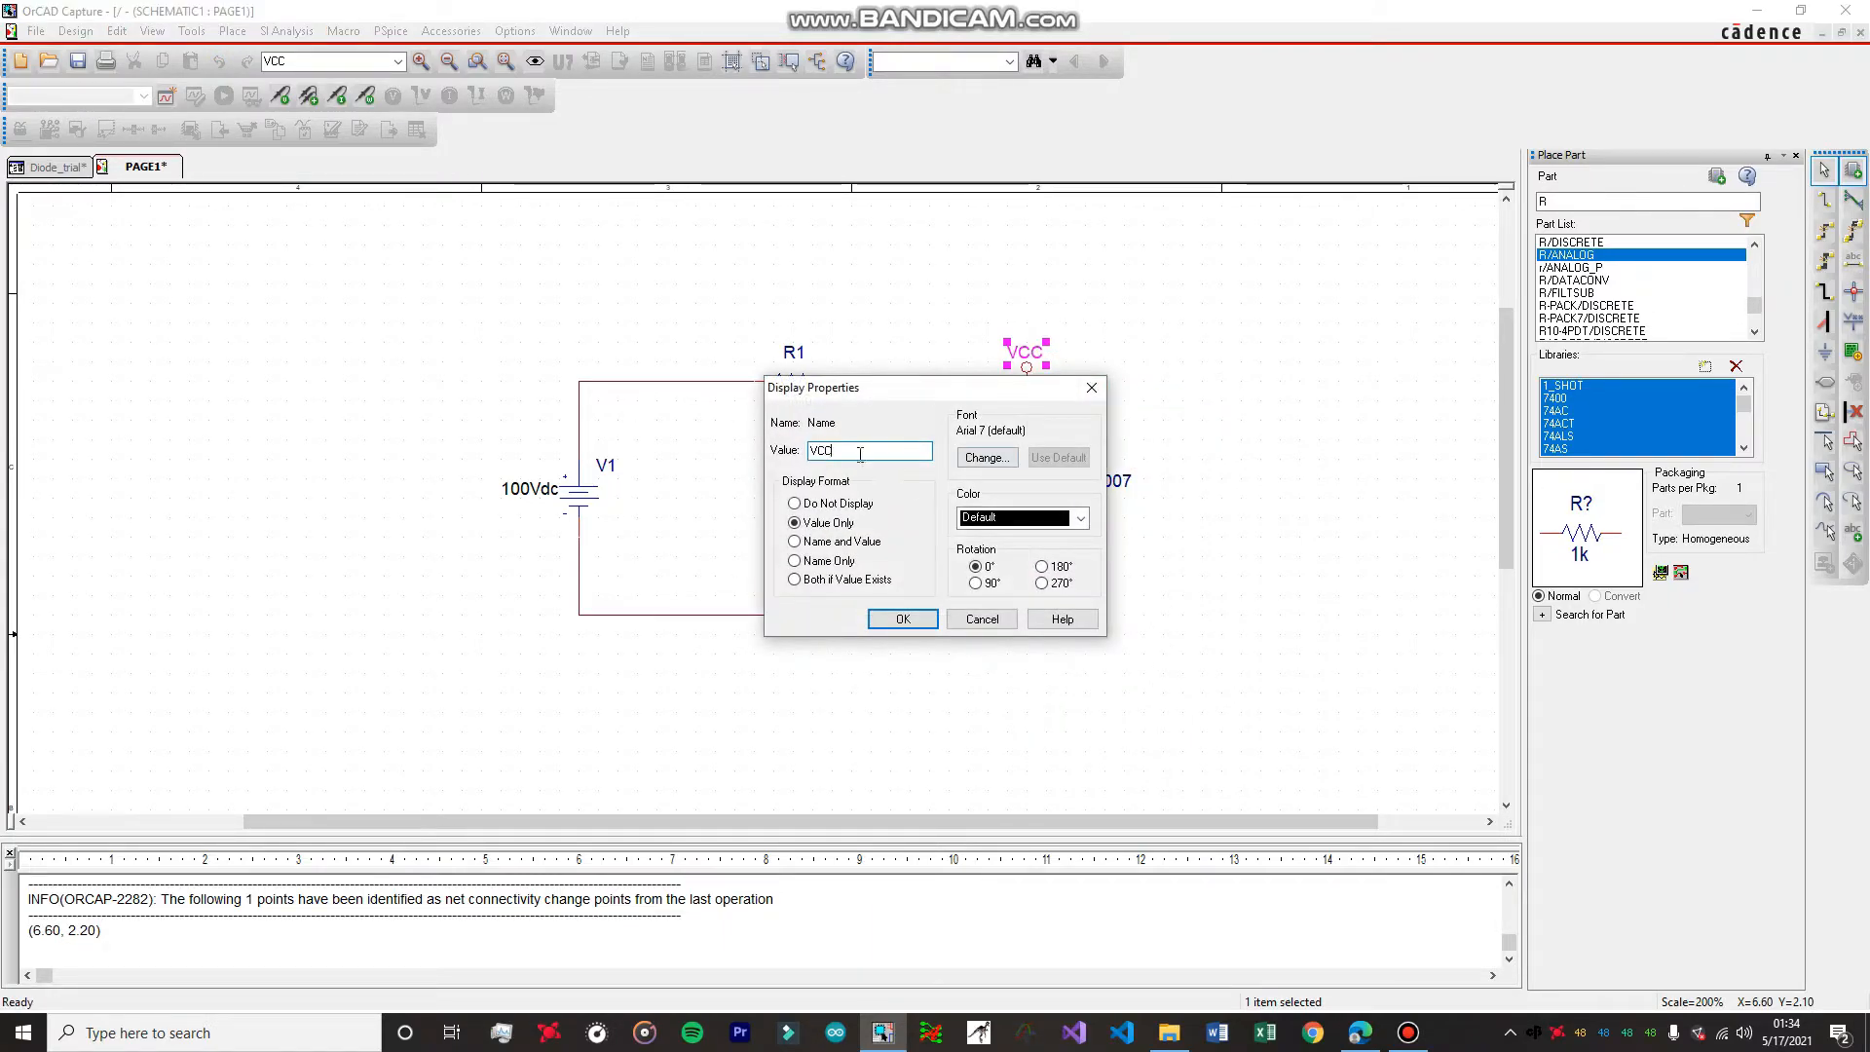
key("BackSpace")
key("BackSpace")
left_click(902, 619)
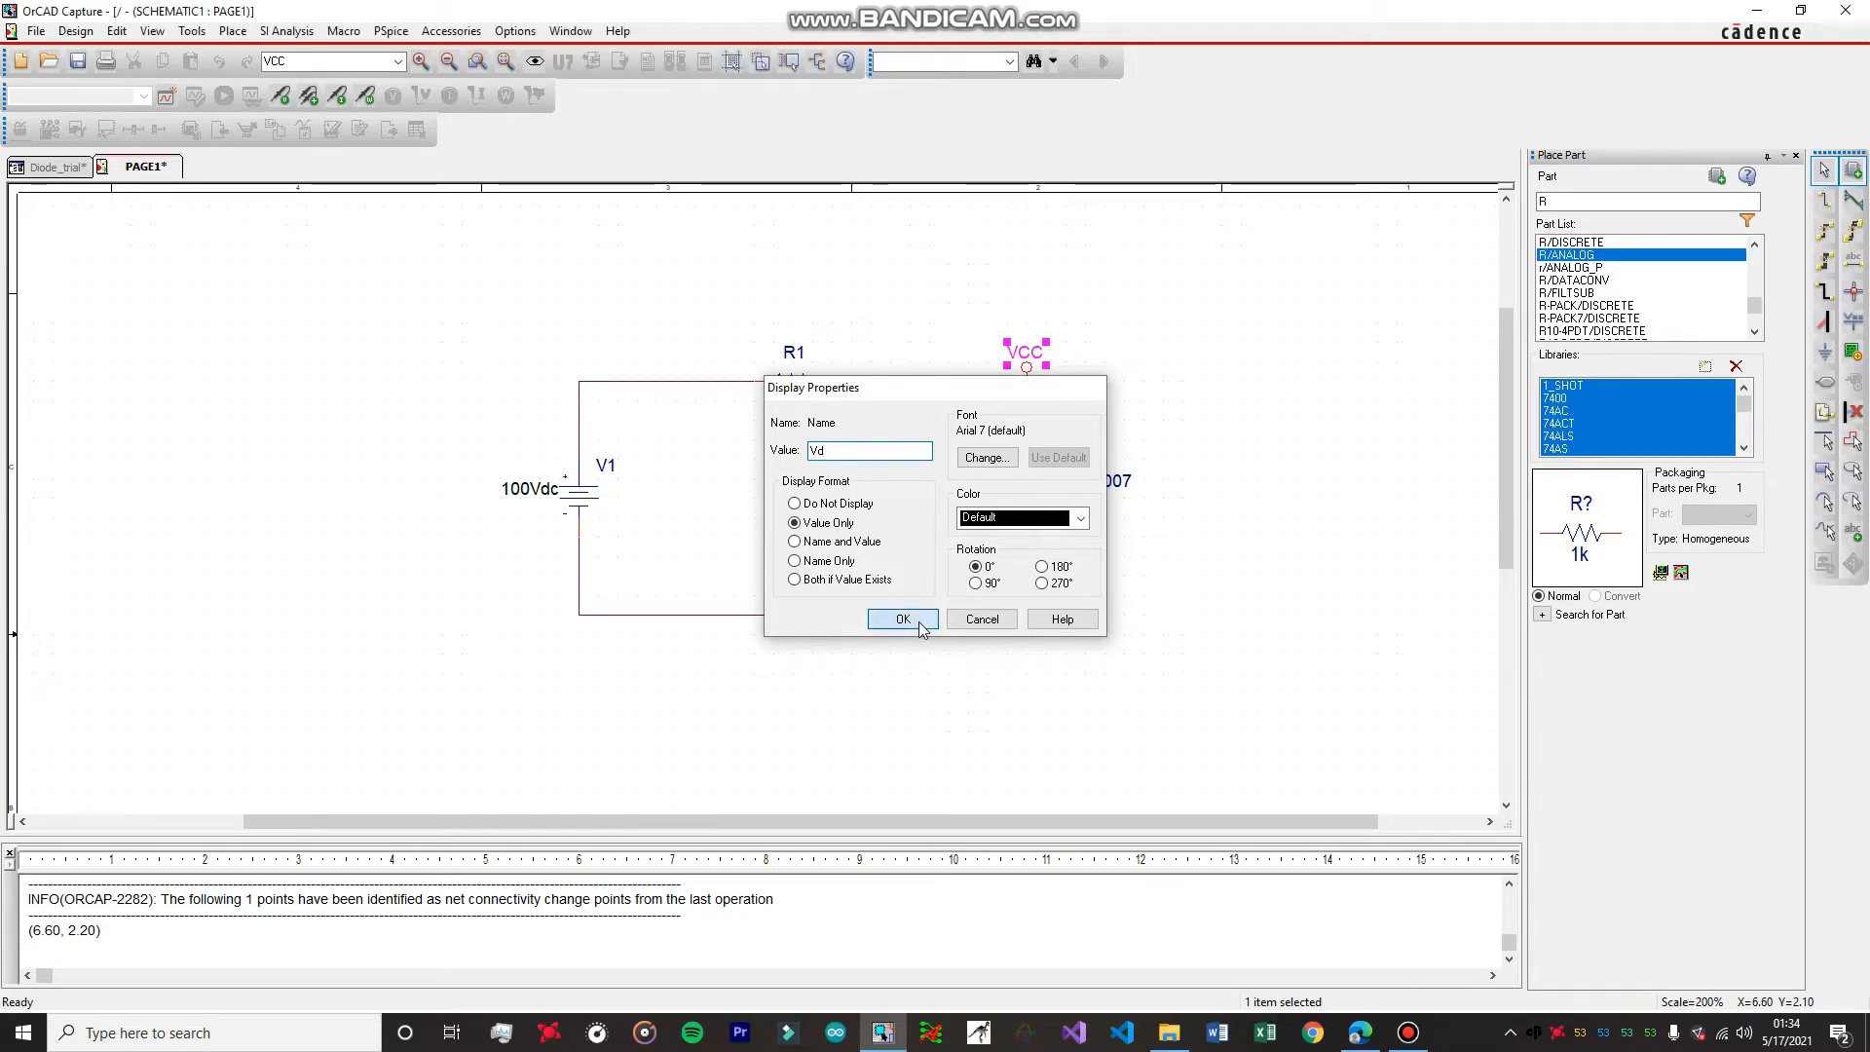
left_click(1190, 590)
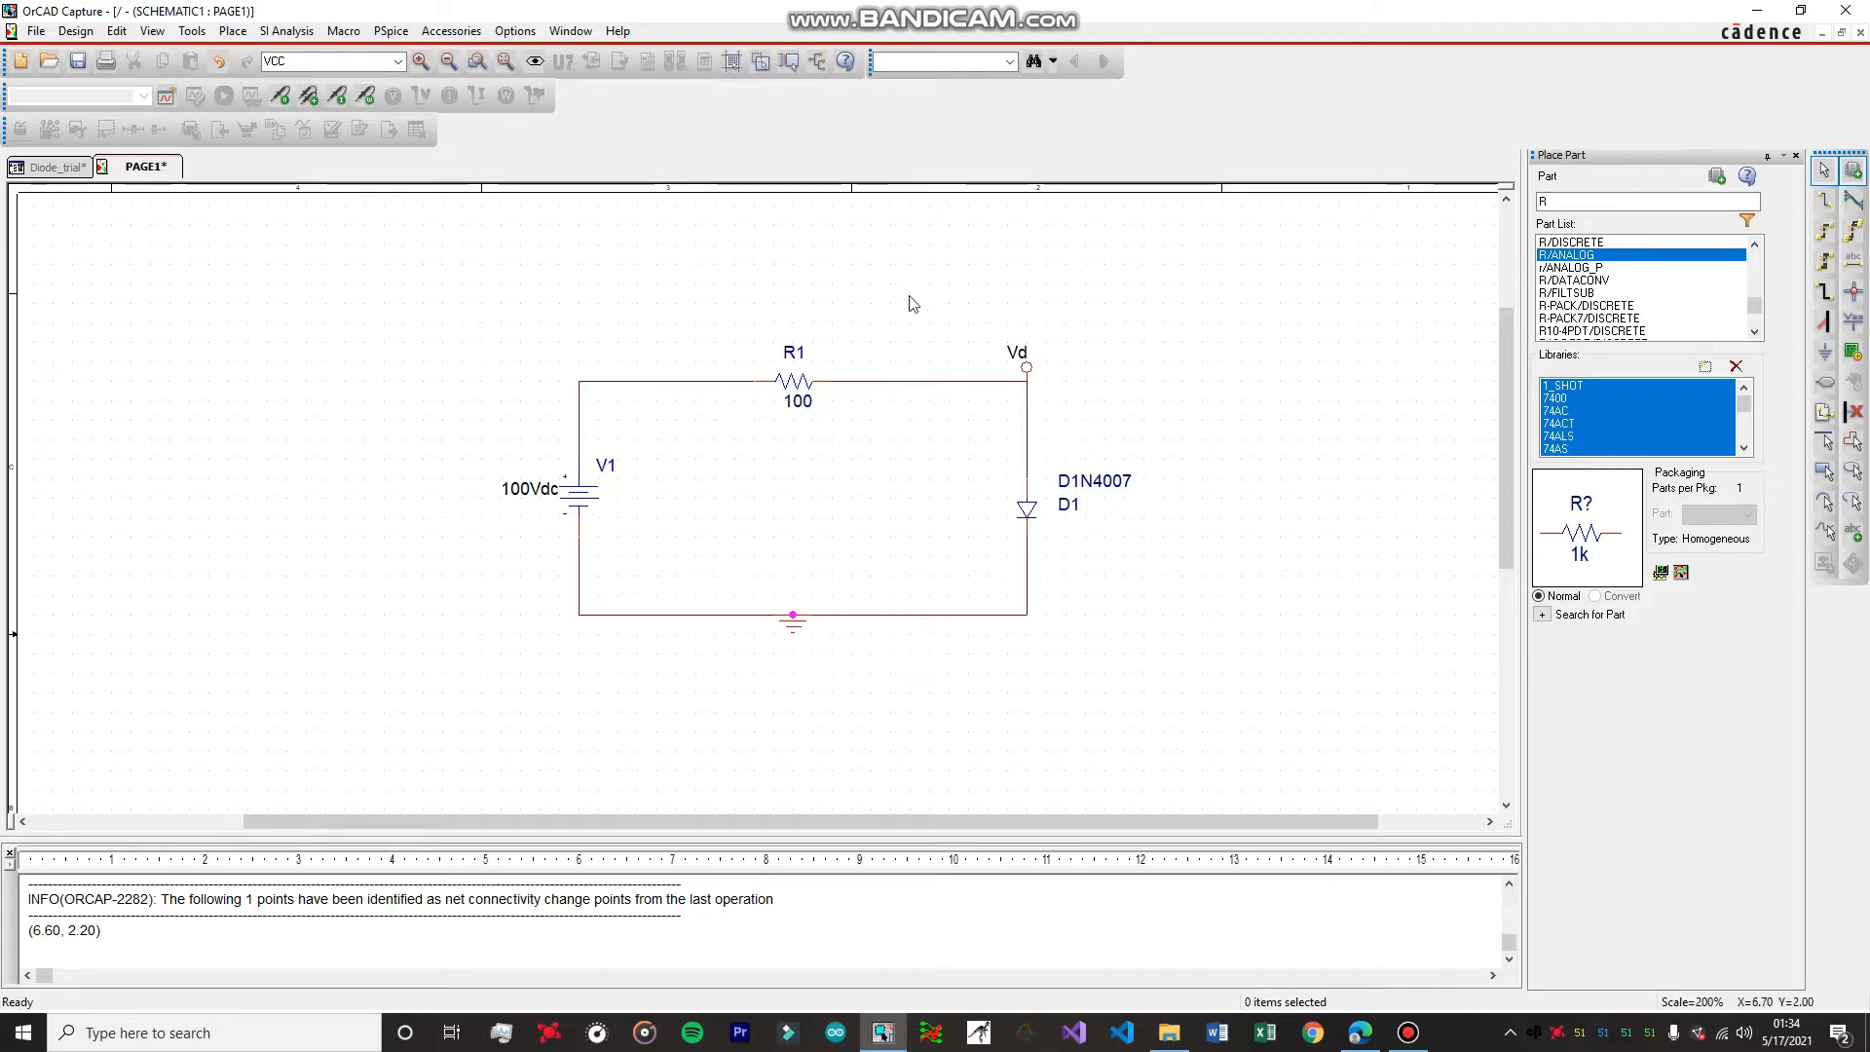
Create a new PSpice simulation profile named Diode_sim and close its settings without changes.
left_click(386, 34)
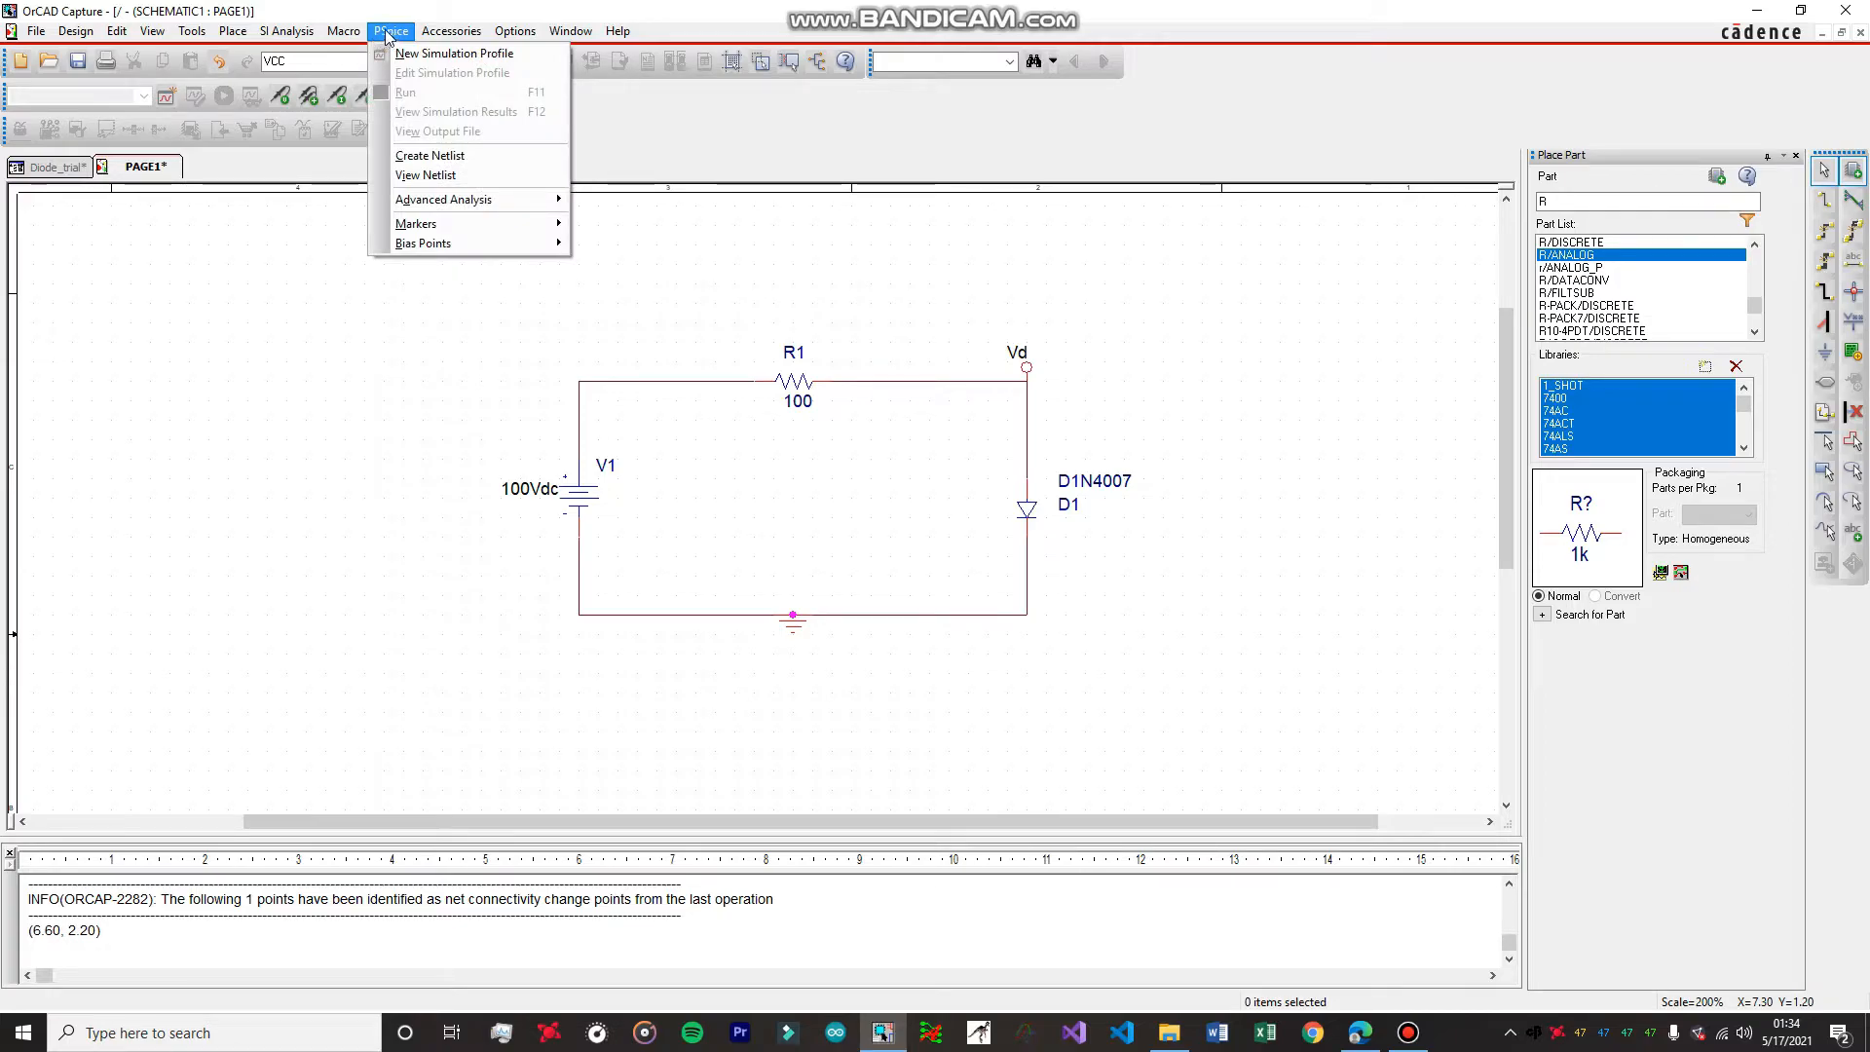
left_click(443, 55)
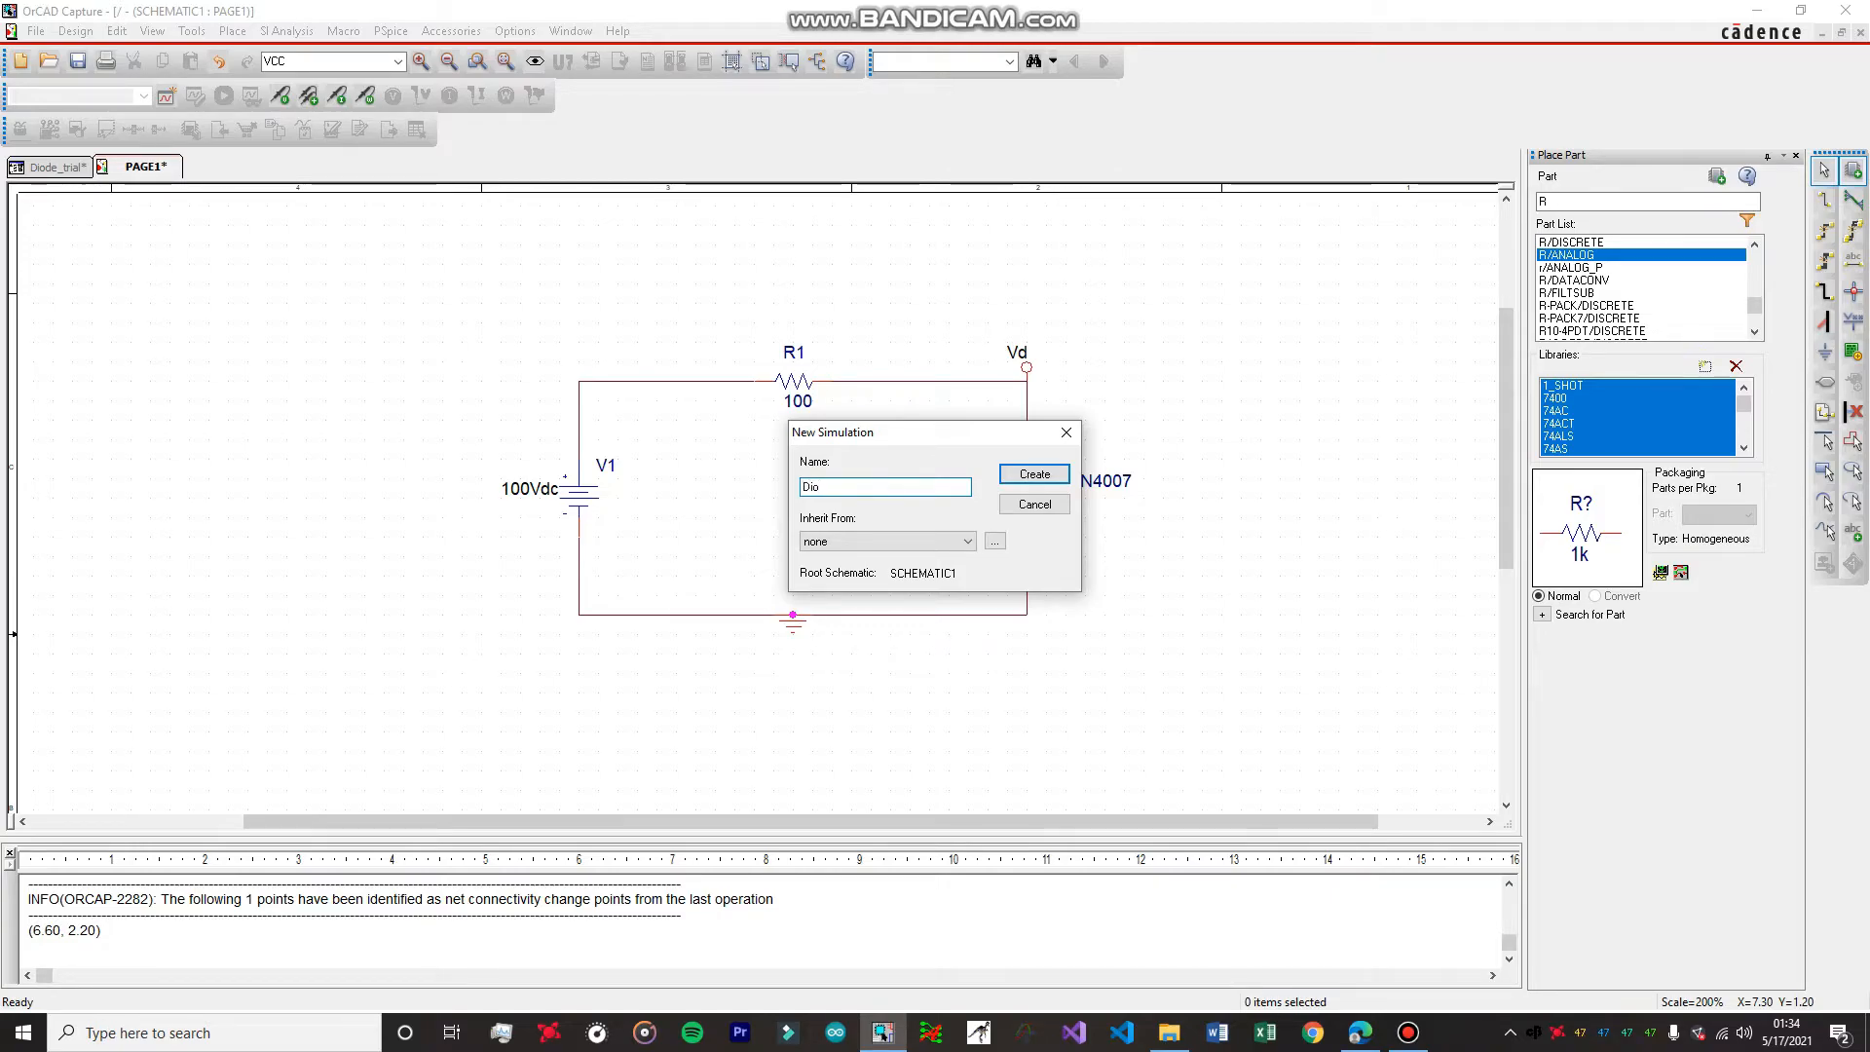
type("Diode_sim")
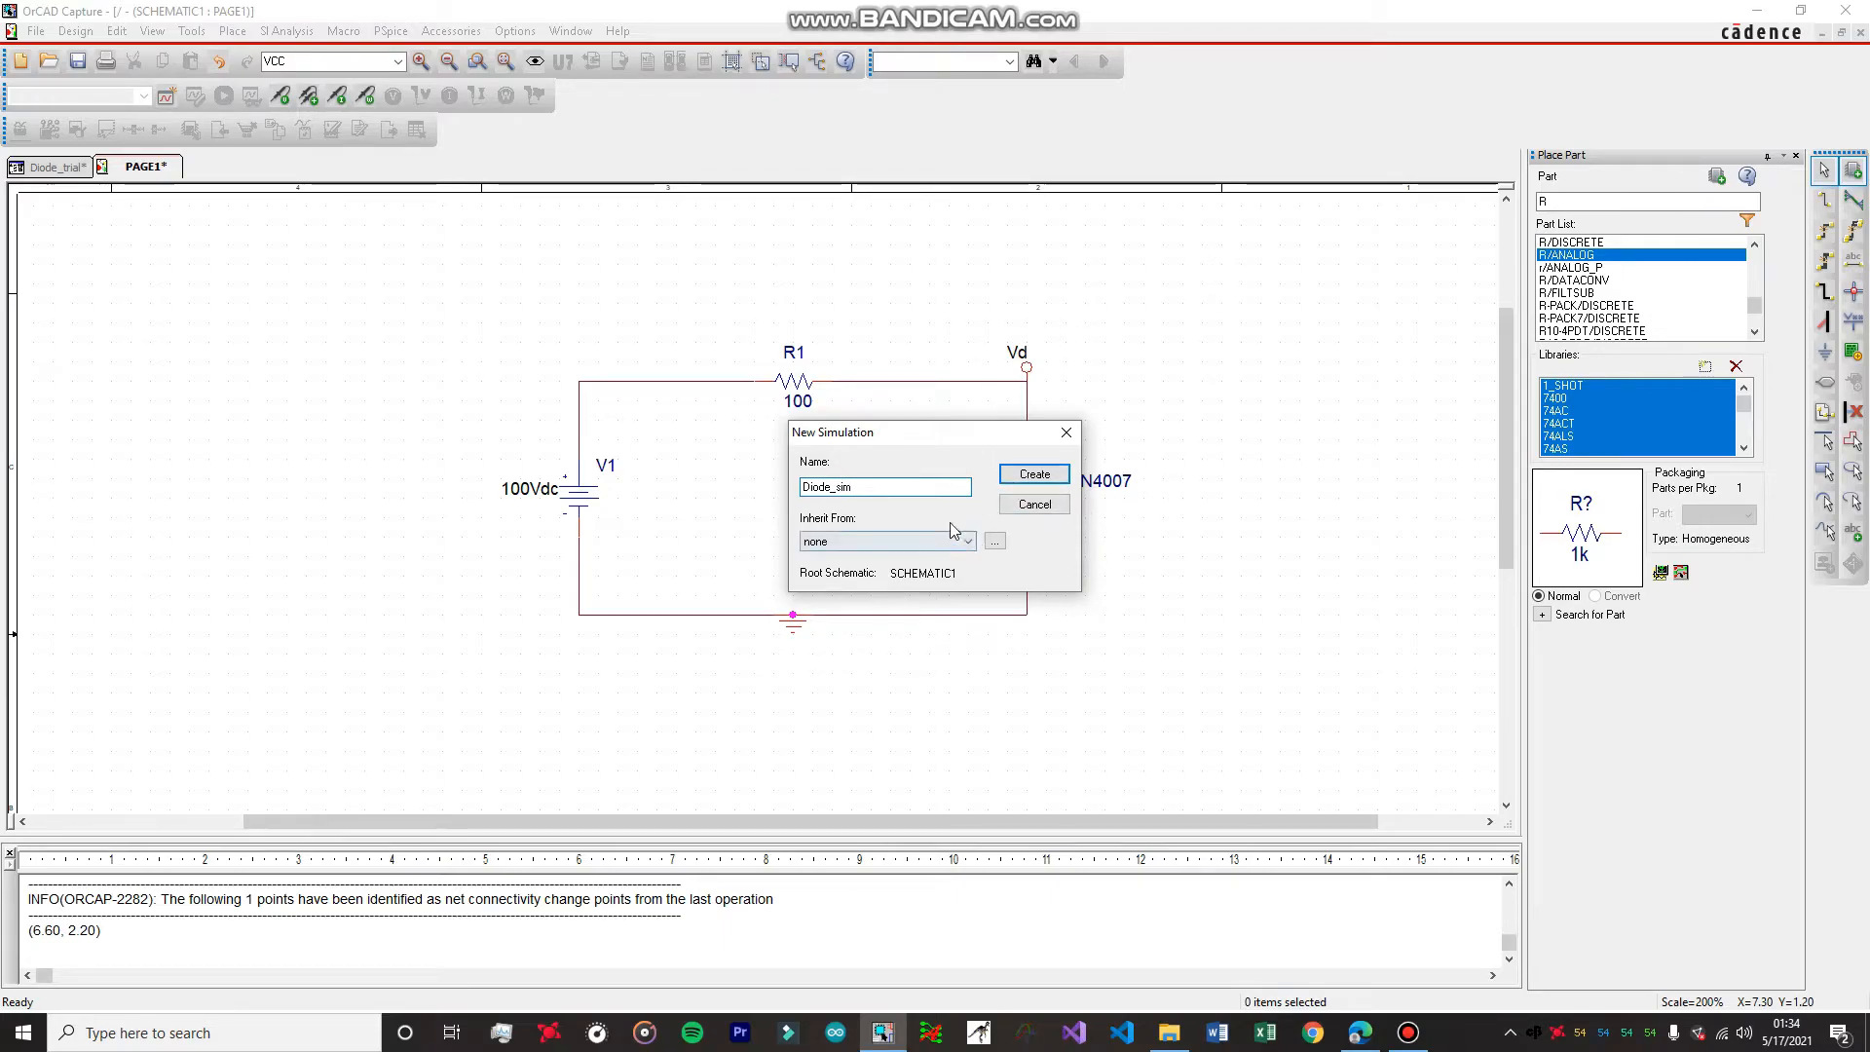
left_click(1034, 474)
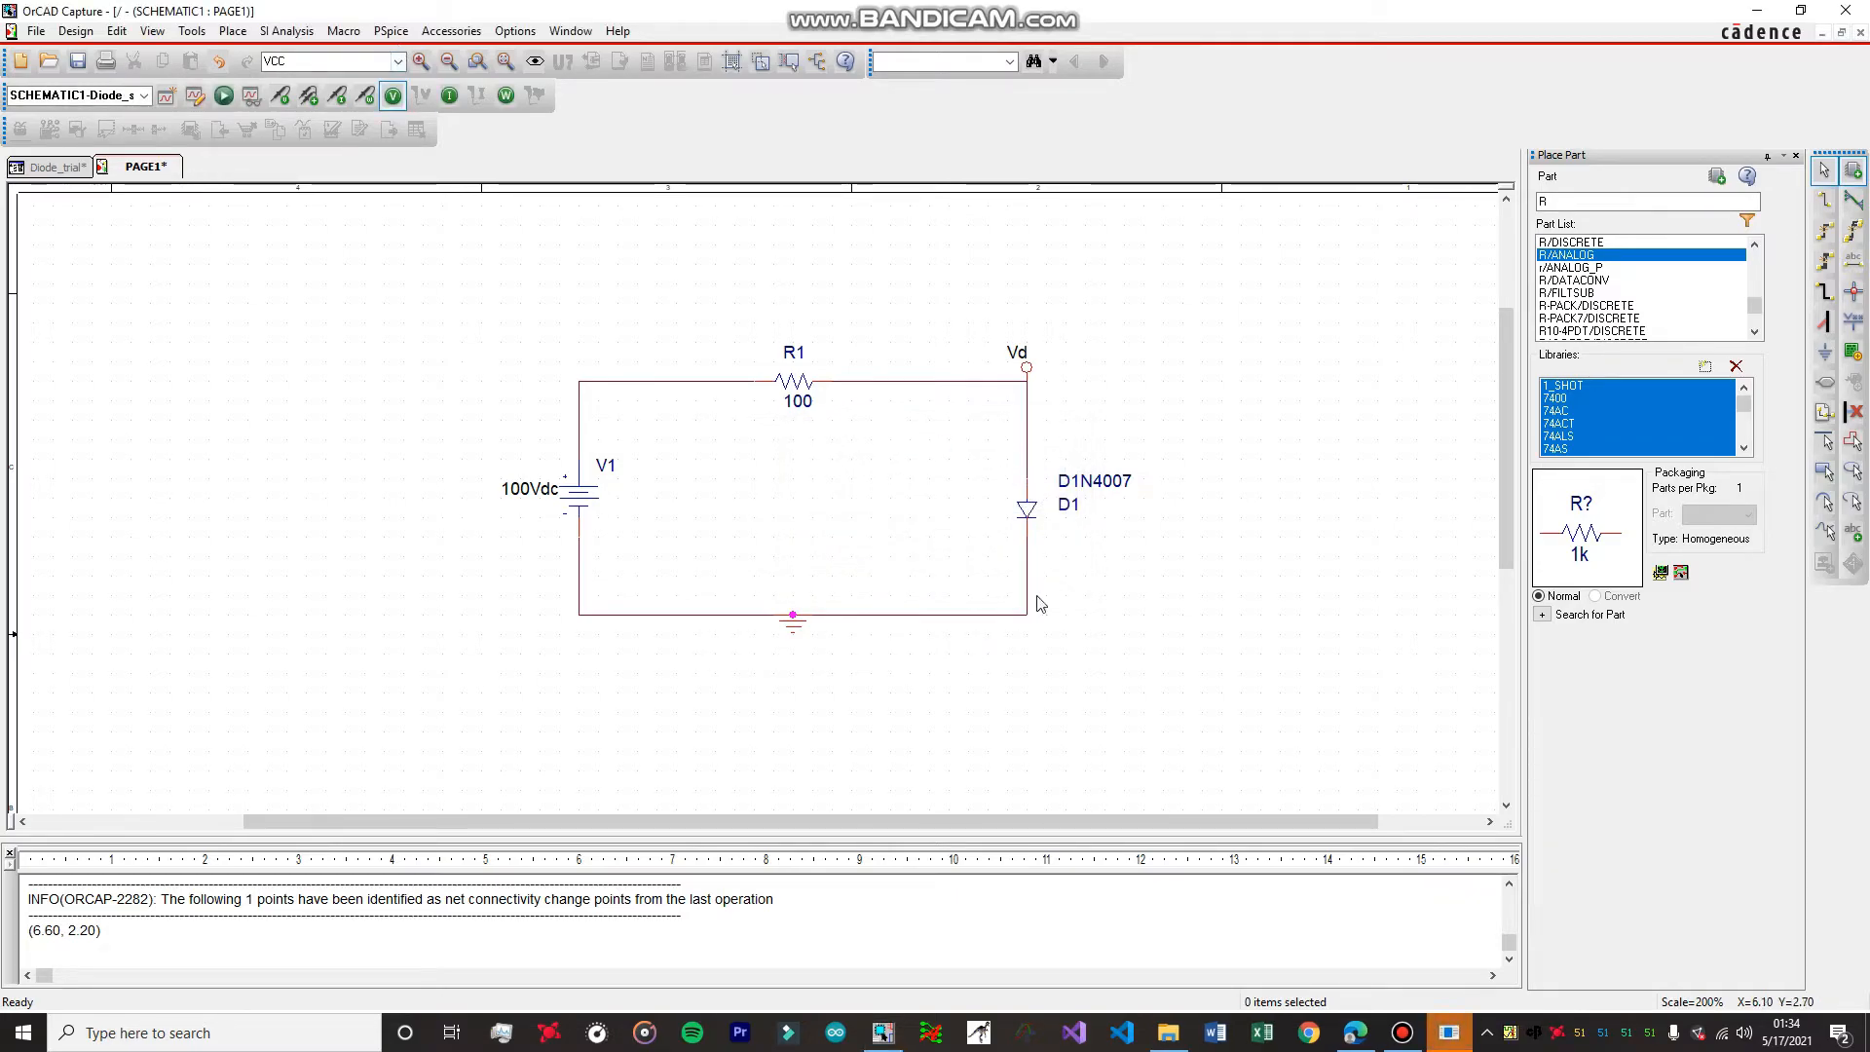
left_click(1454, 1036)
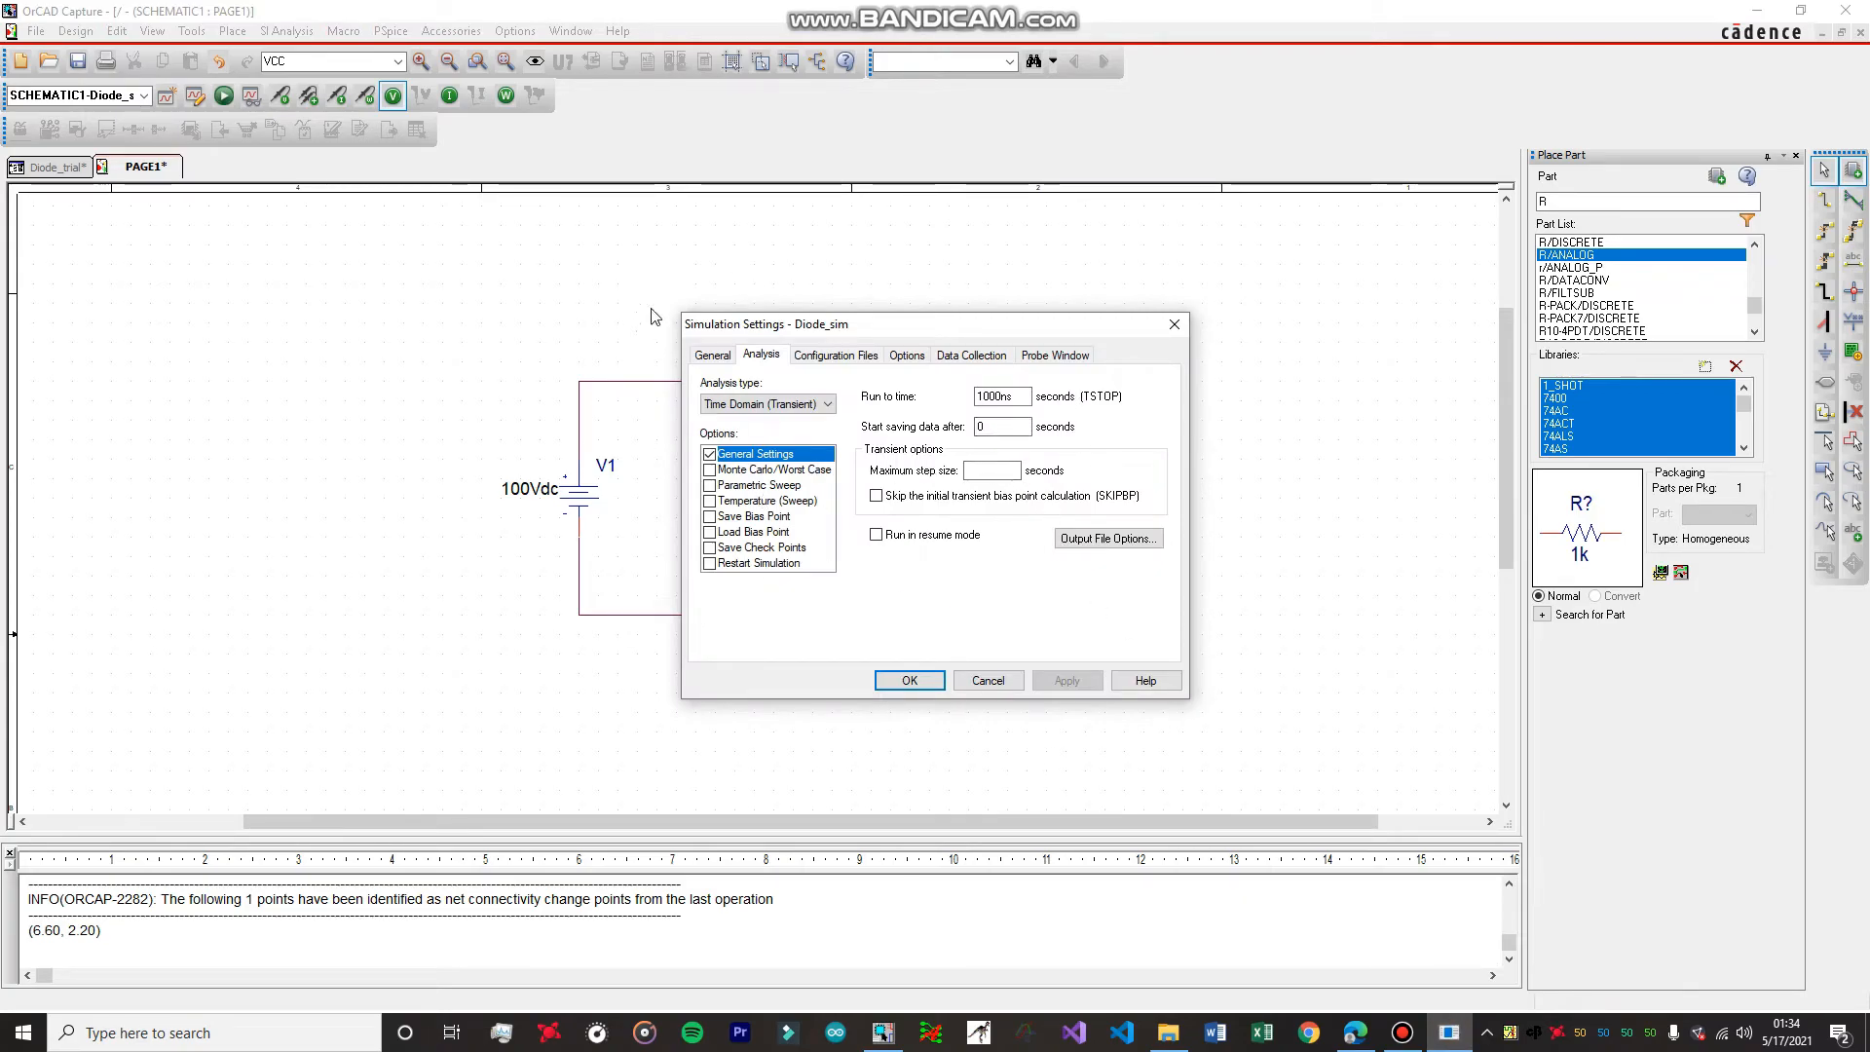
left_click(1175, 325)
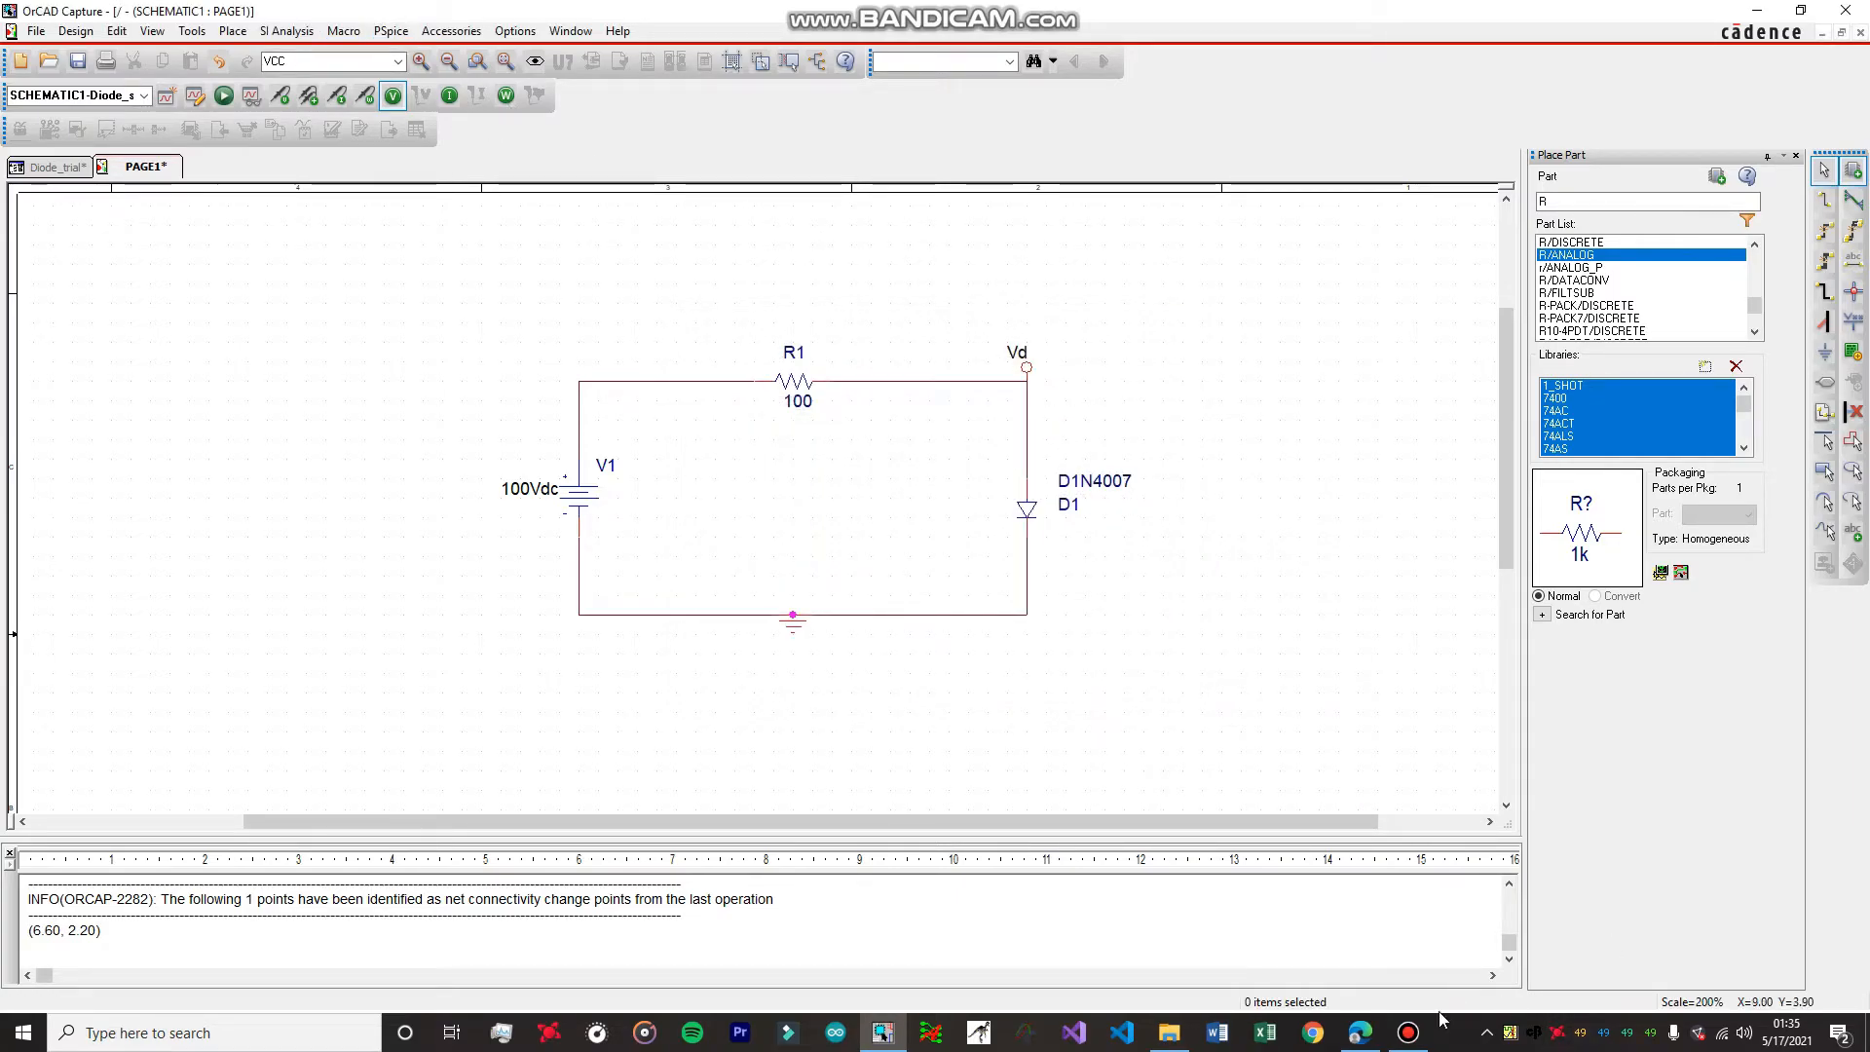
Configure the Diode_sim profile as a linear DC Sweep of voltage source V1 from 0 to 100 with an increment of 1.
left_click(395, 32)
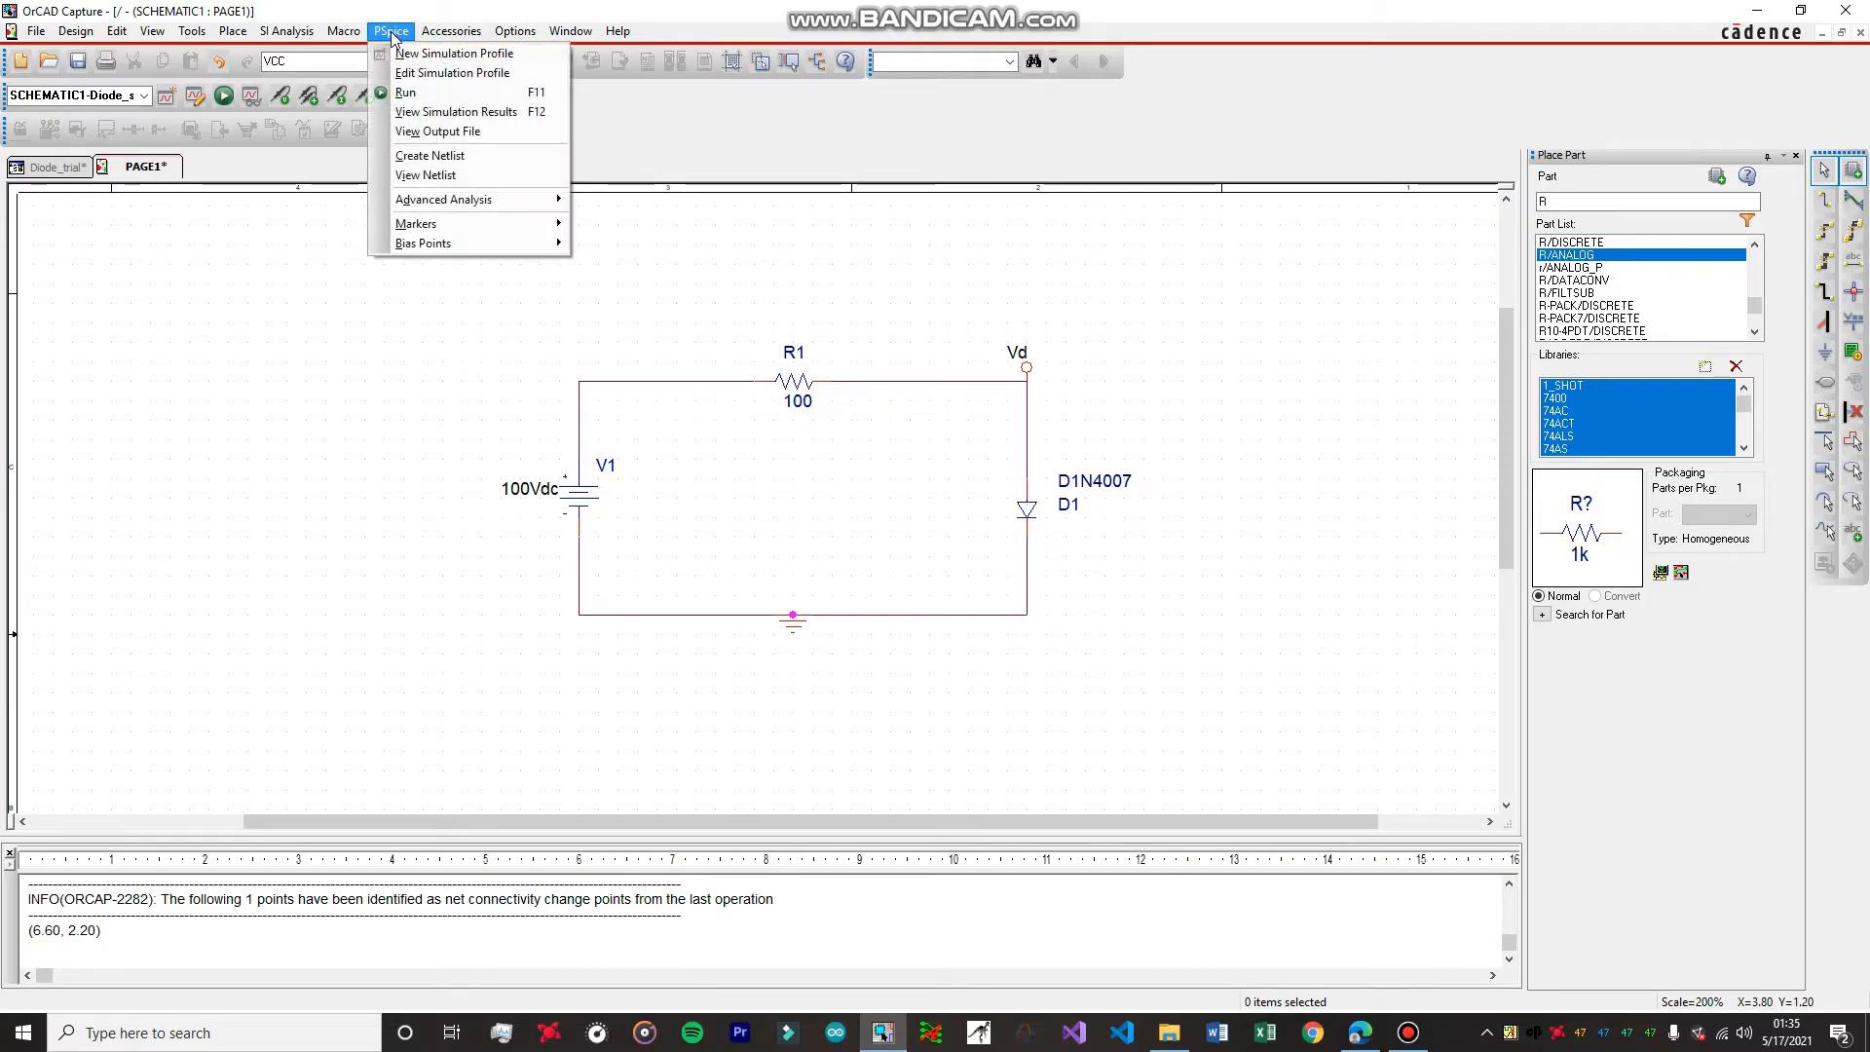
left_click(429, 74)
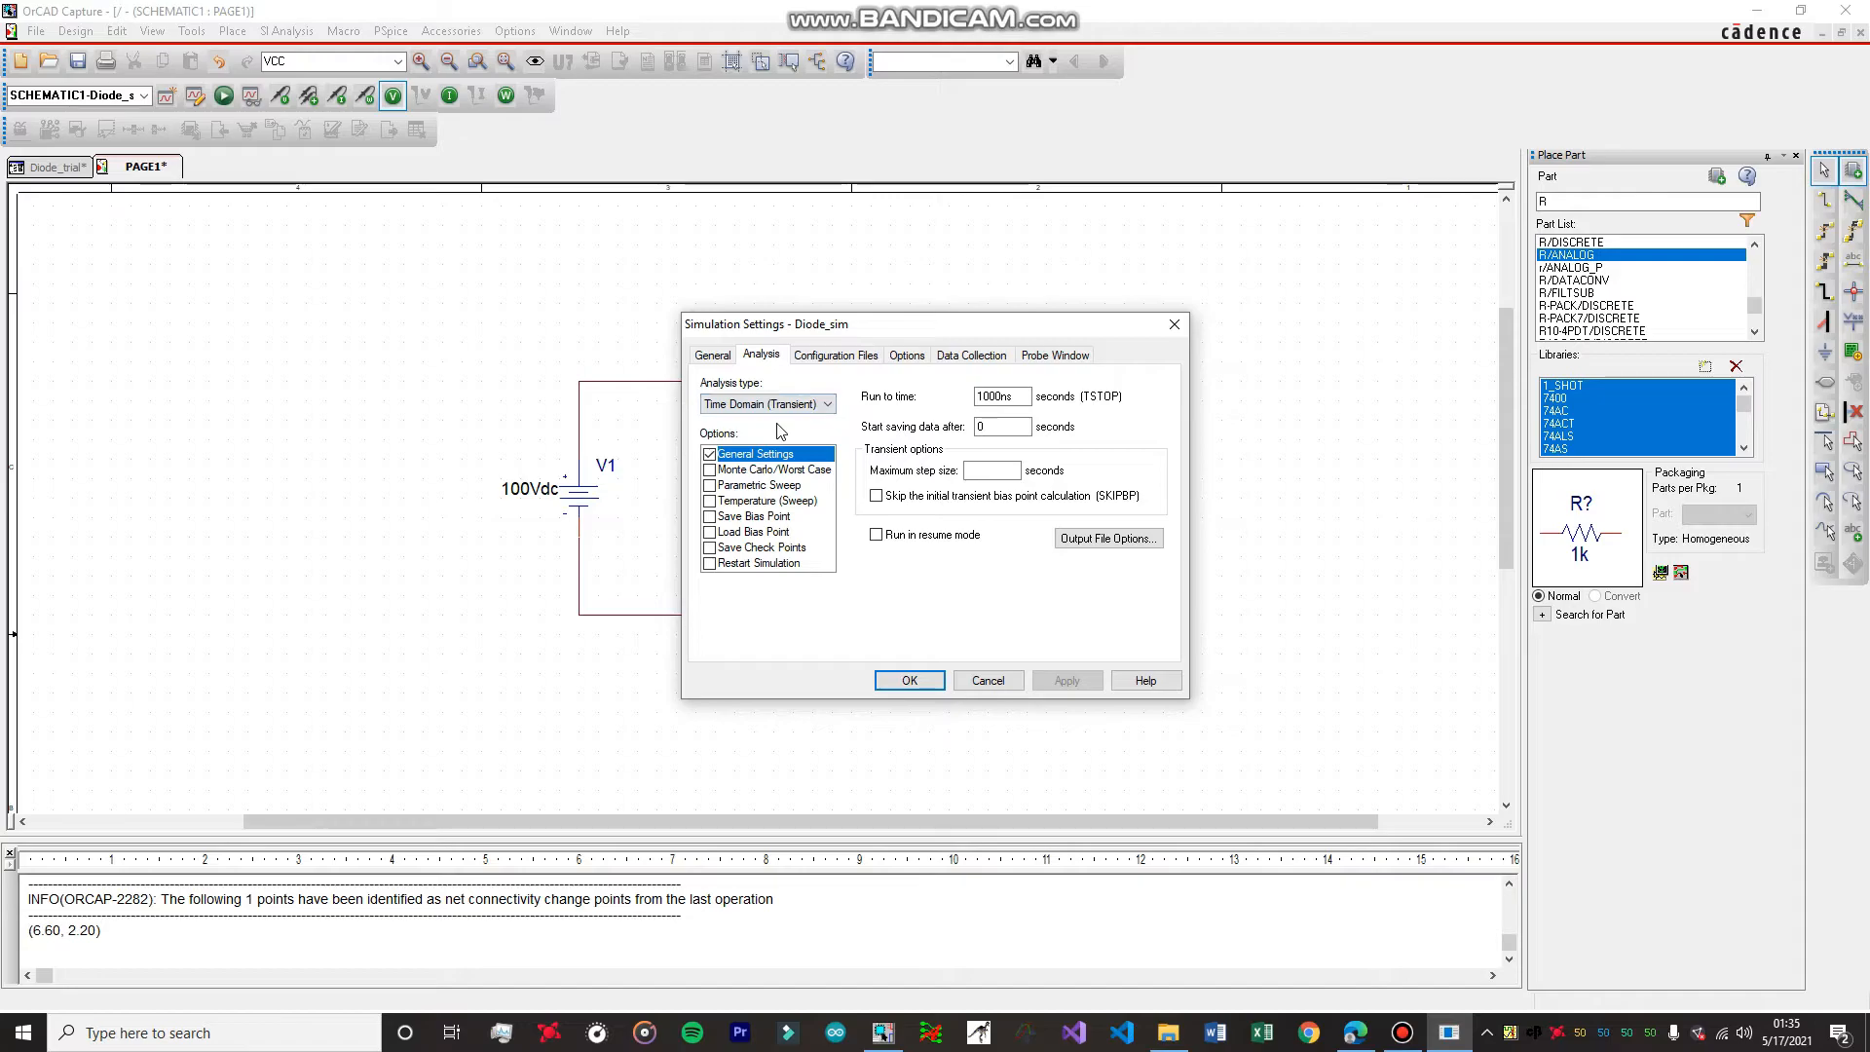
left_click(788, 408)
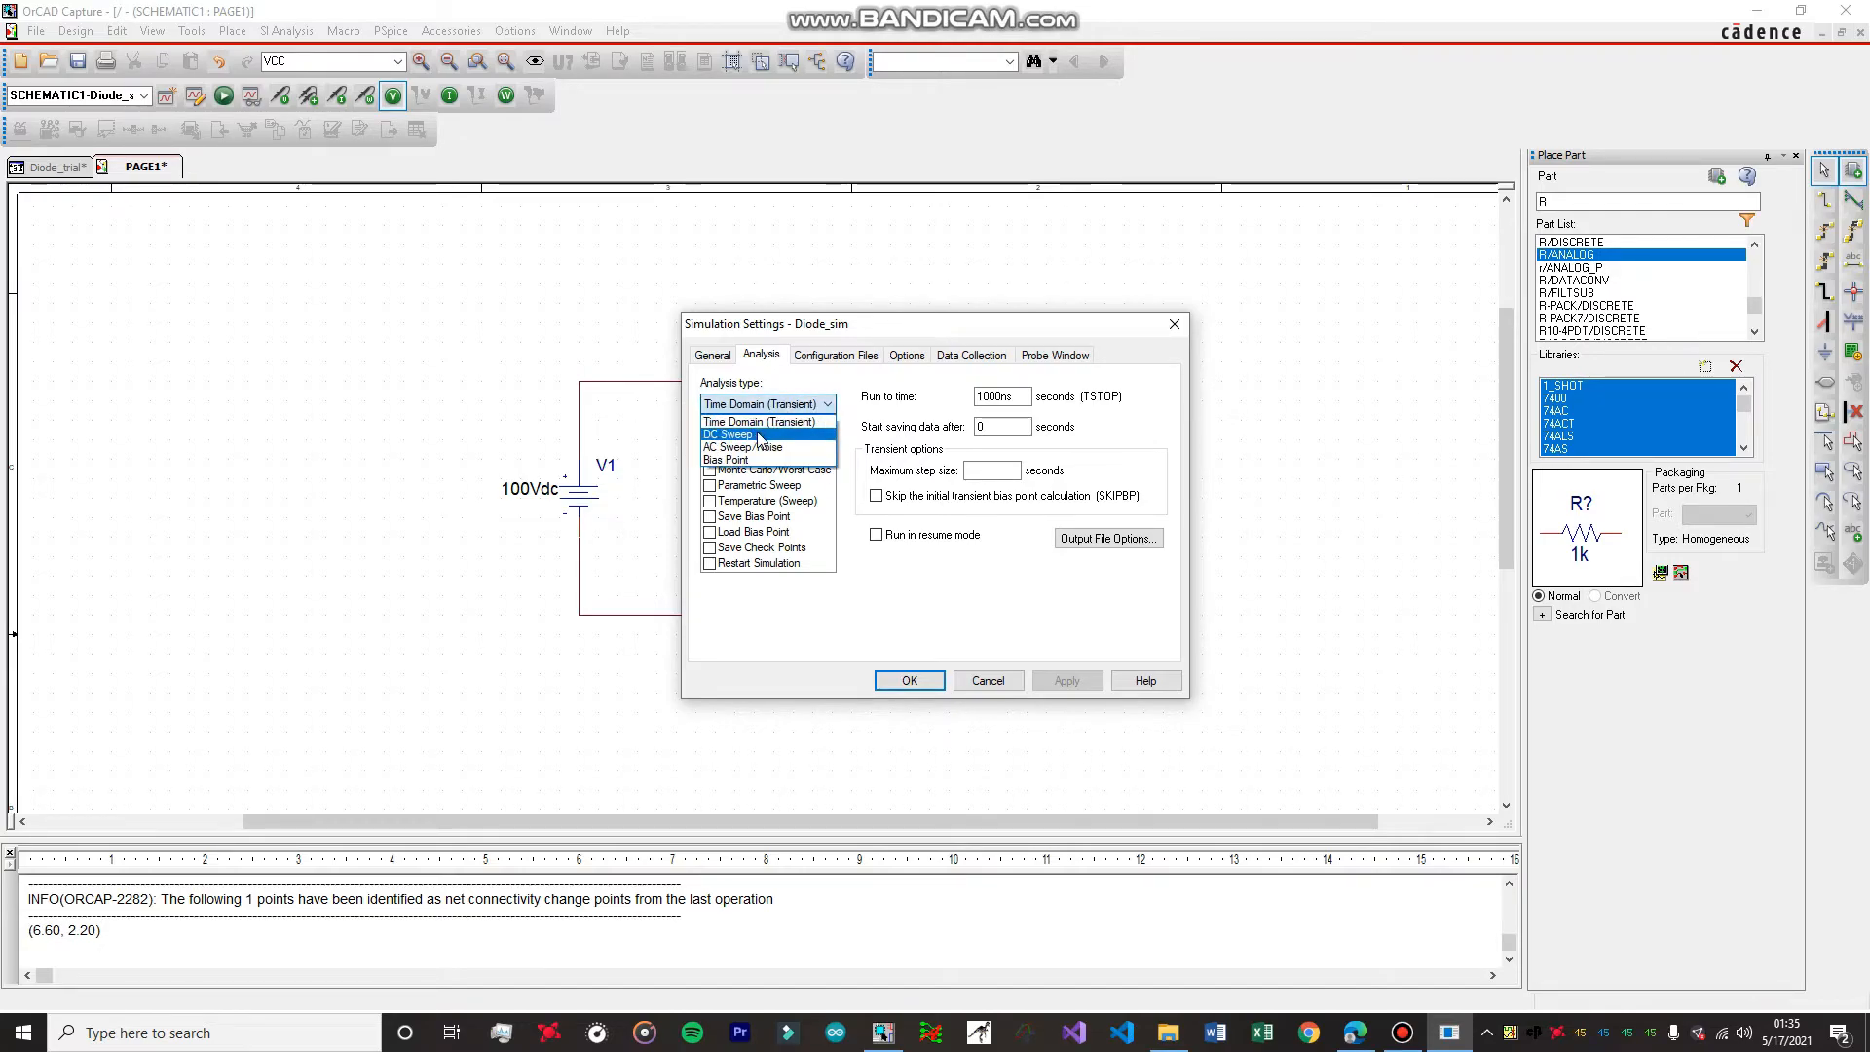
left_click(758, 434)
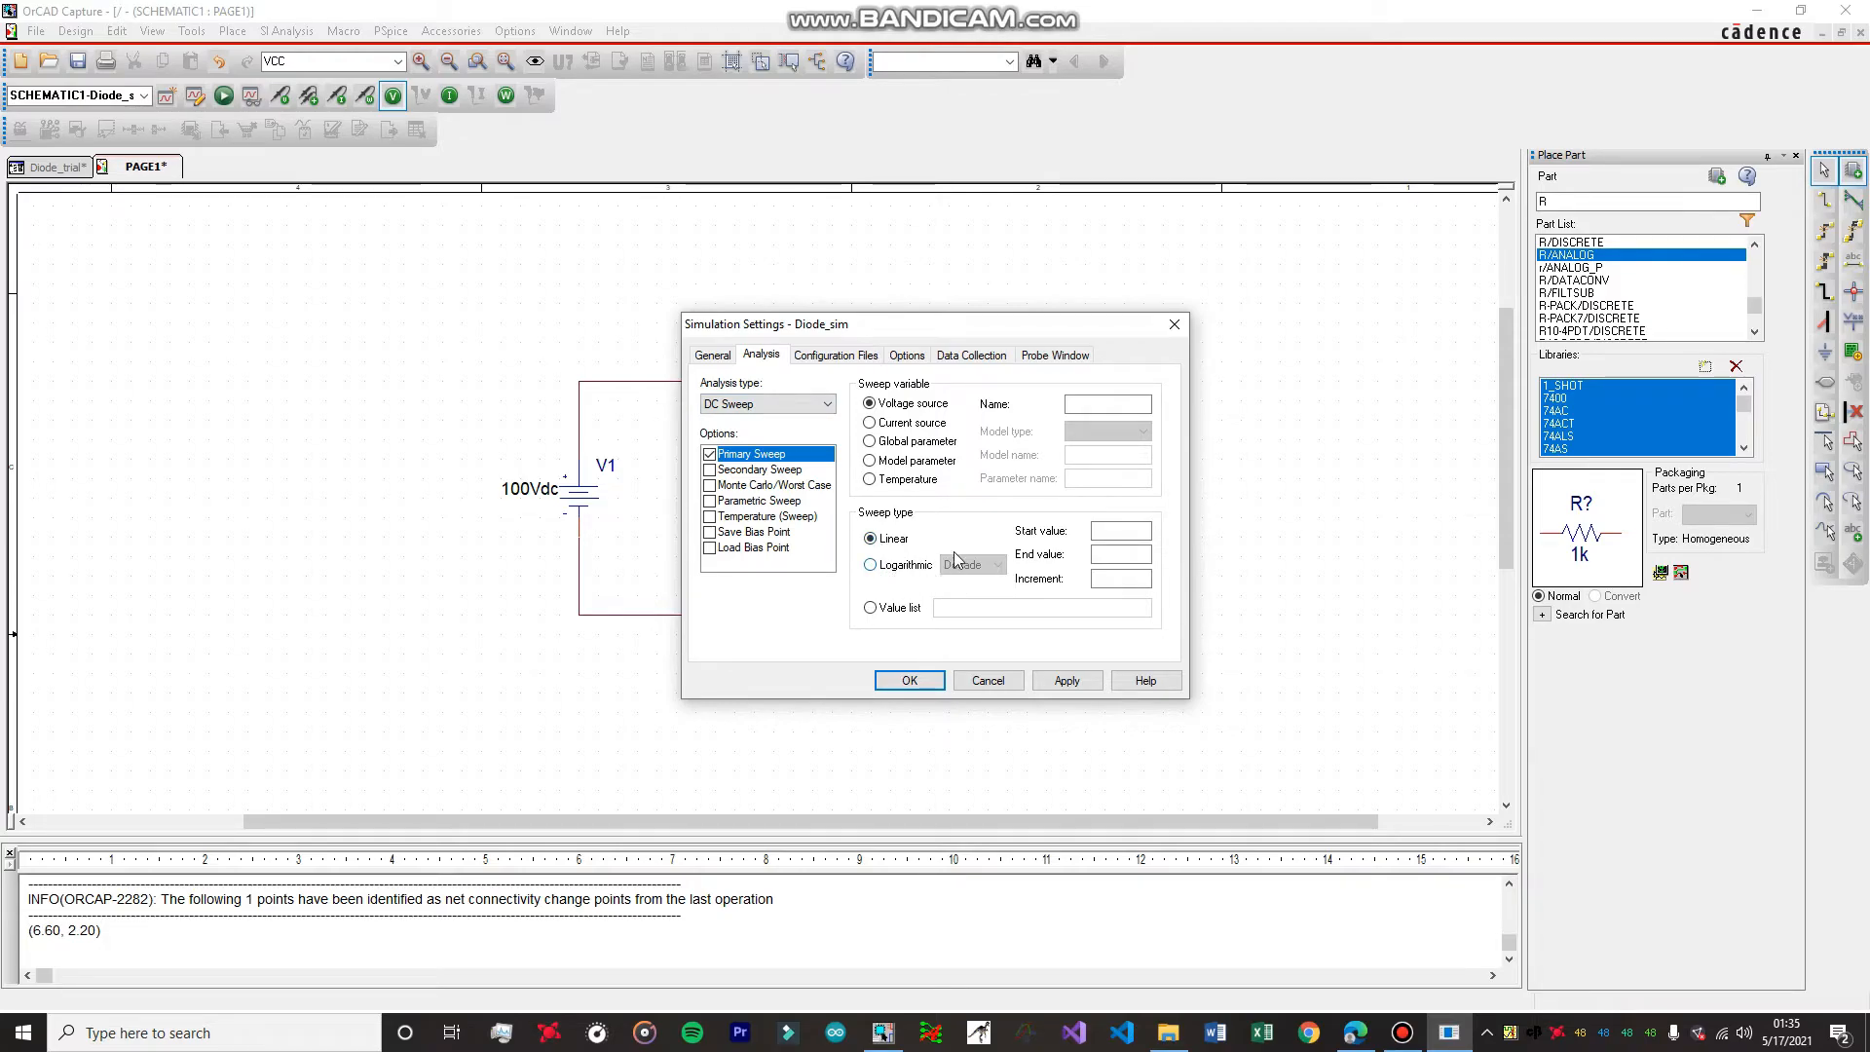
left_click(1100, 403)
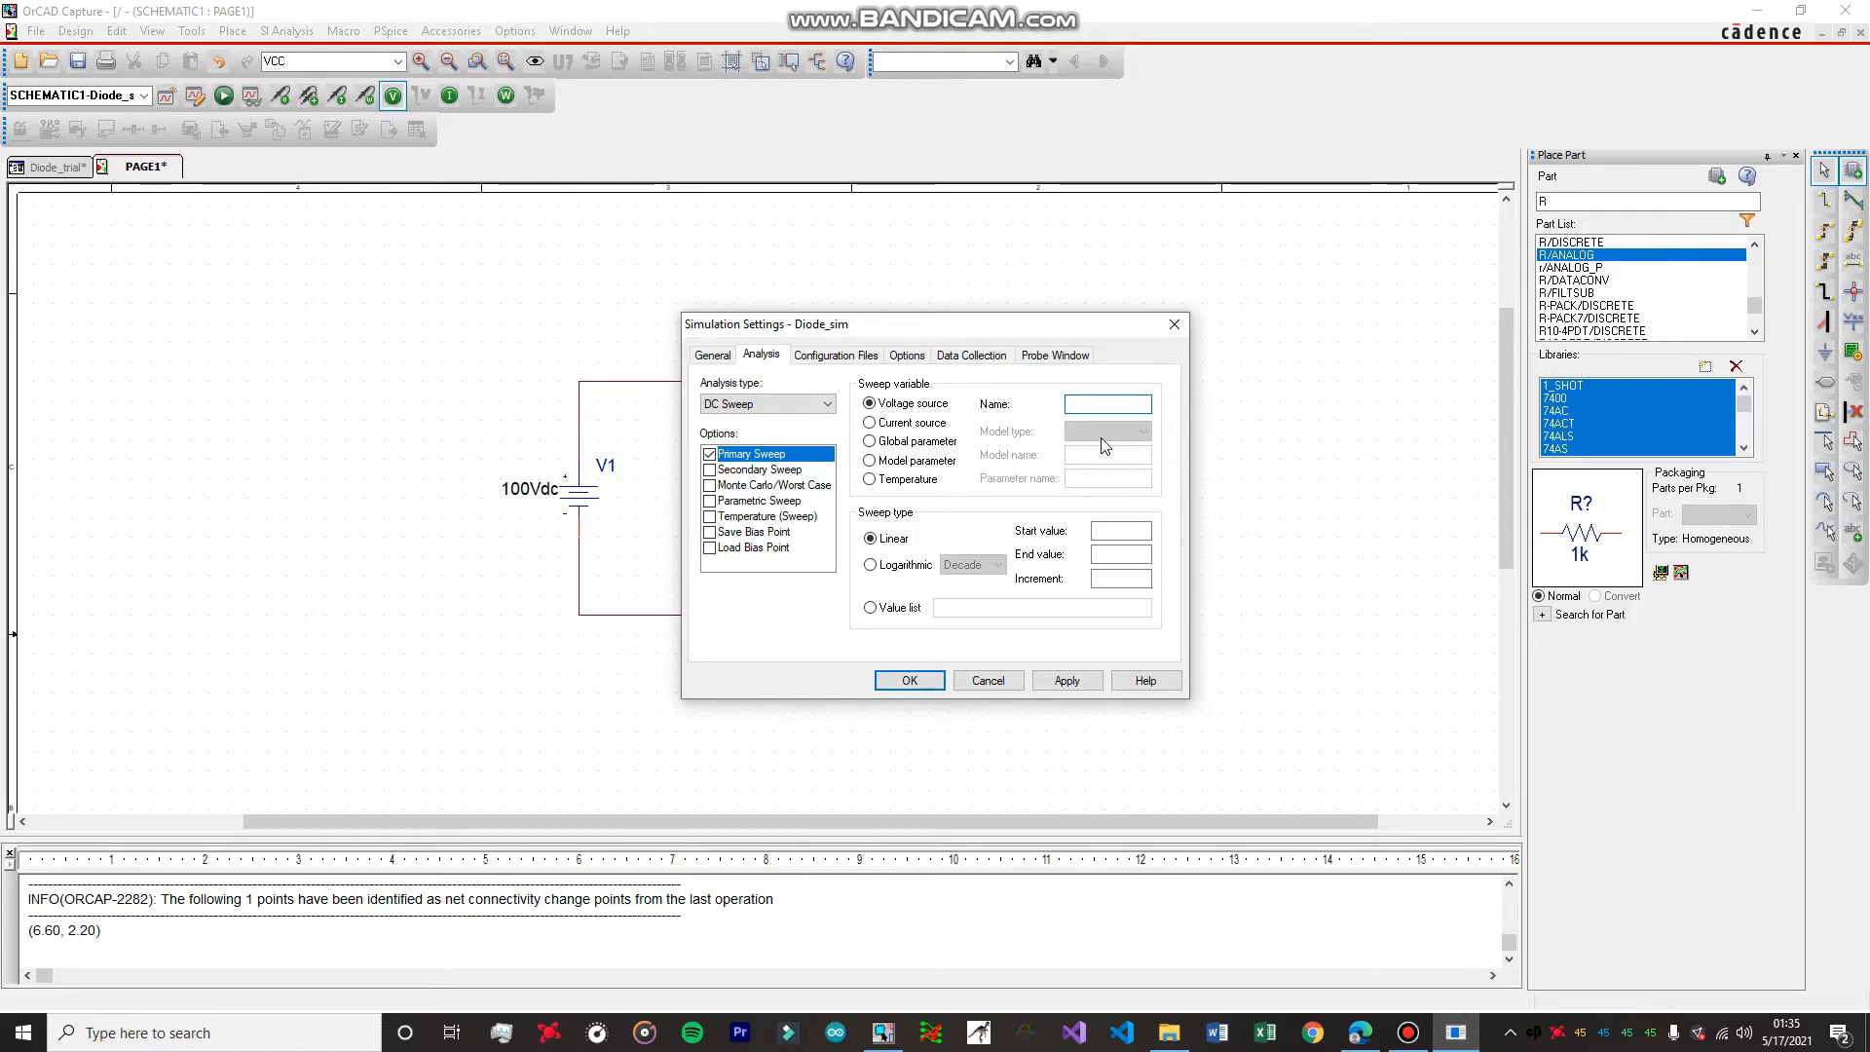
left_click(1120, 530)
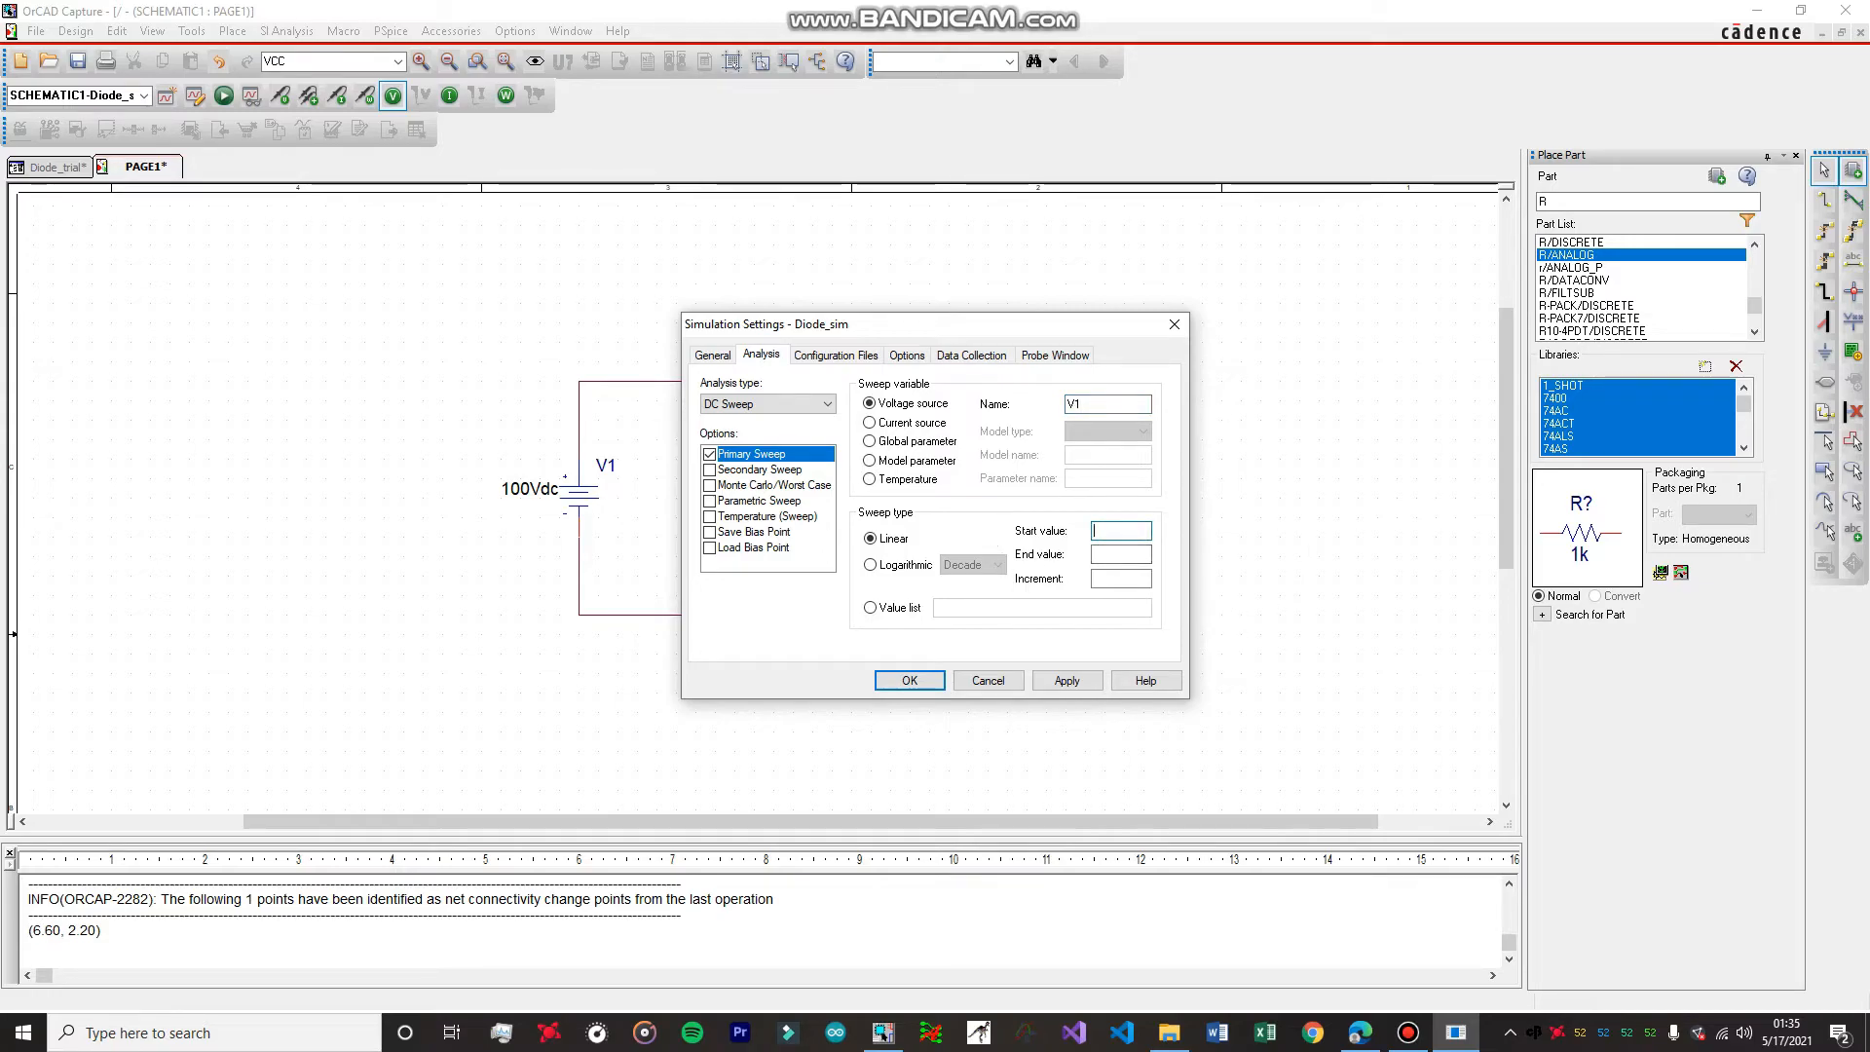
key("Tab")
type("1")
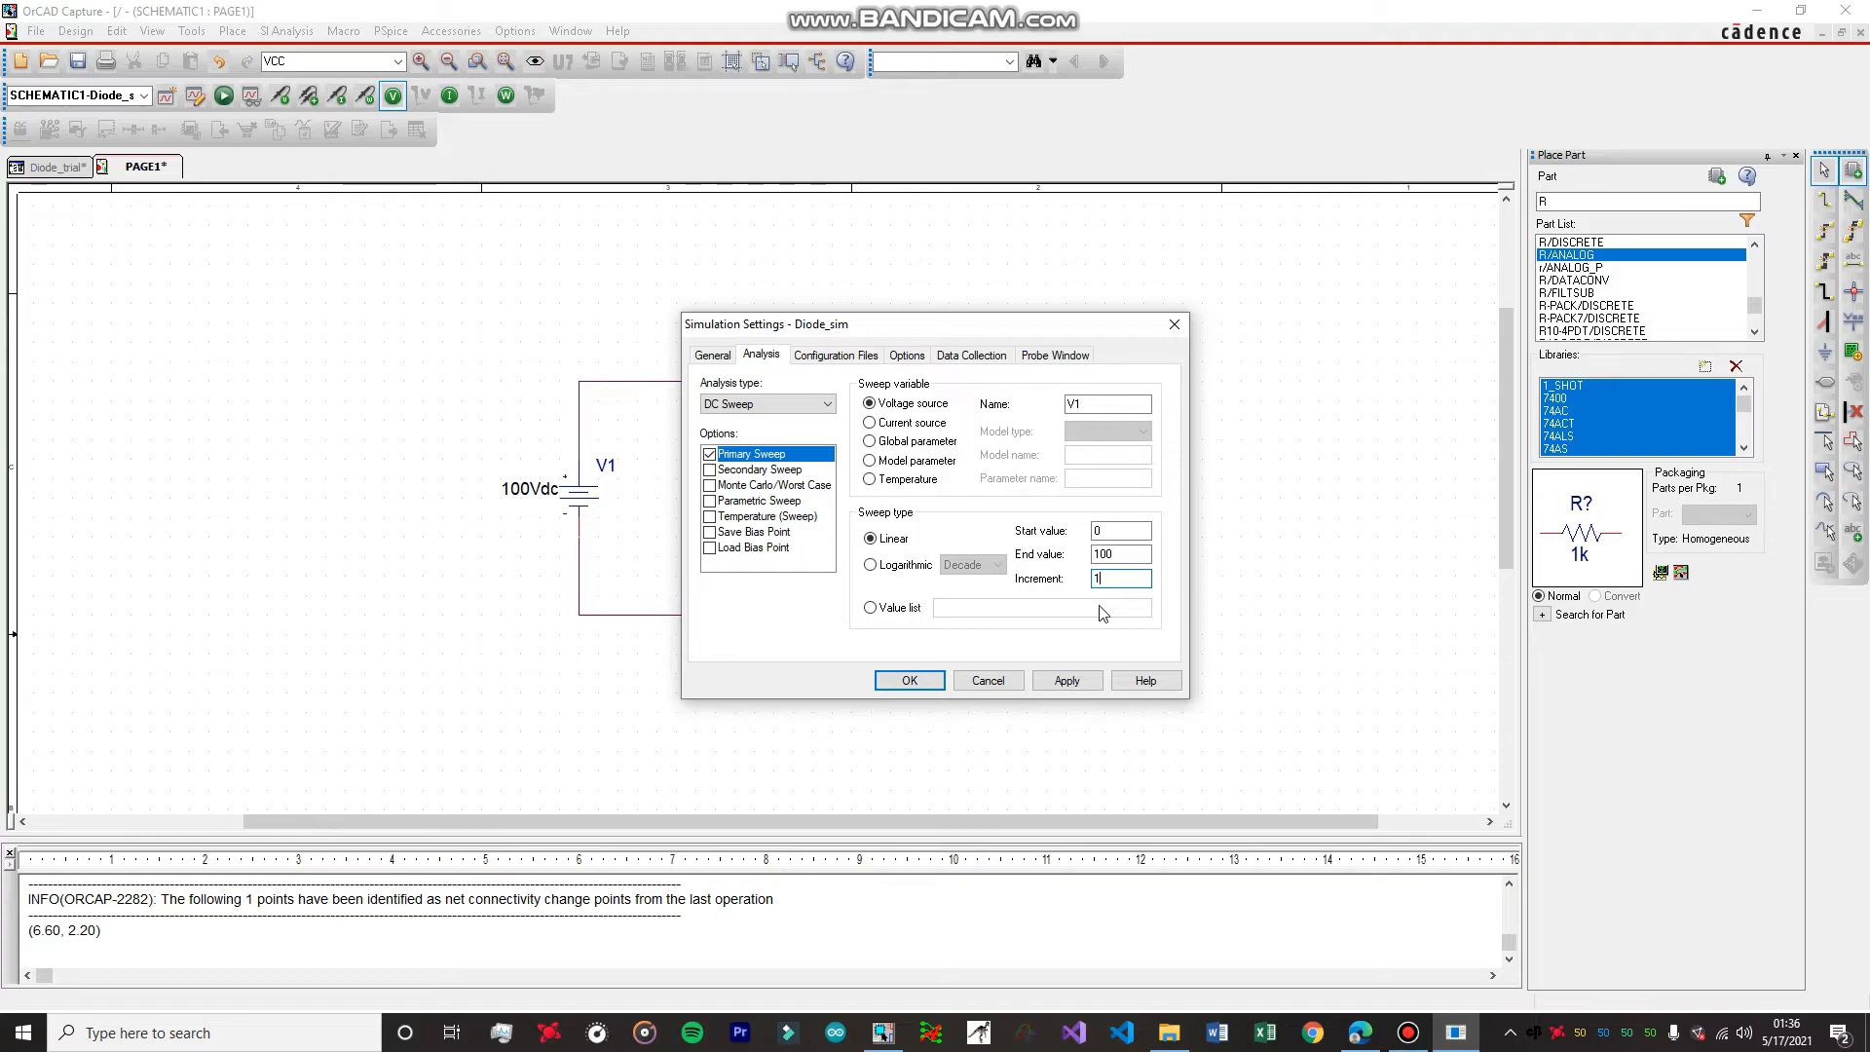
left_click(1074, 682)
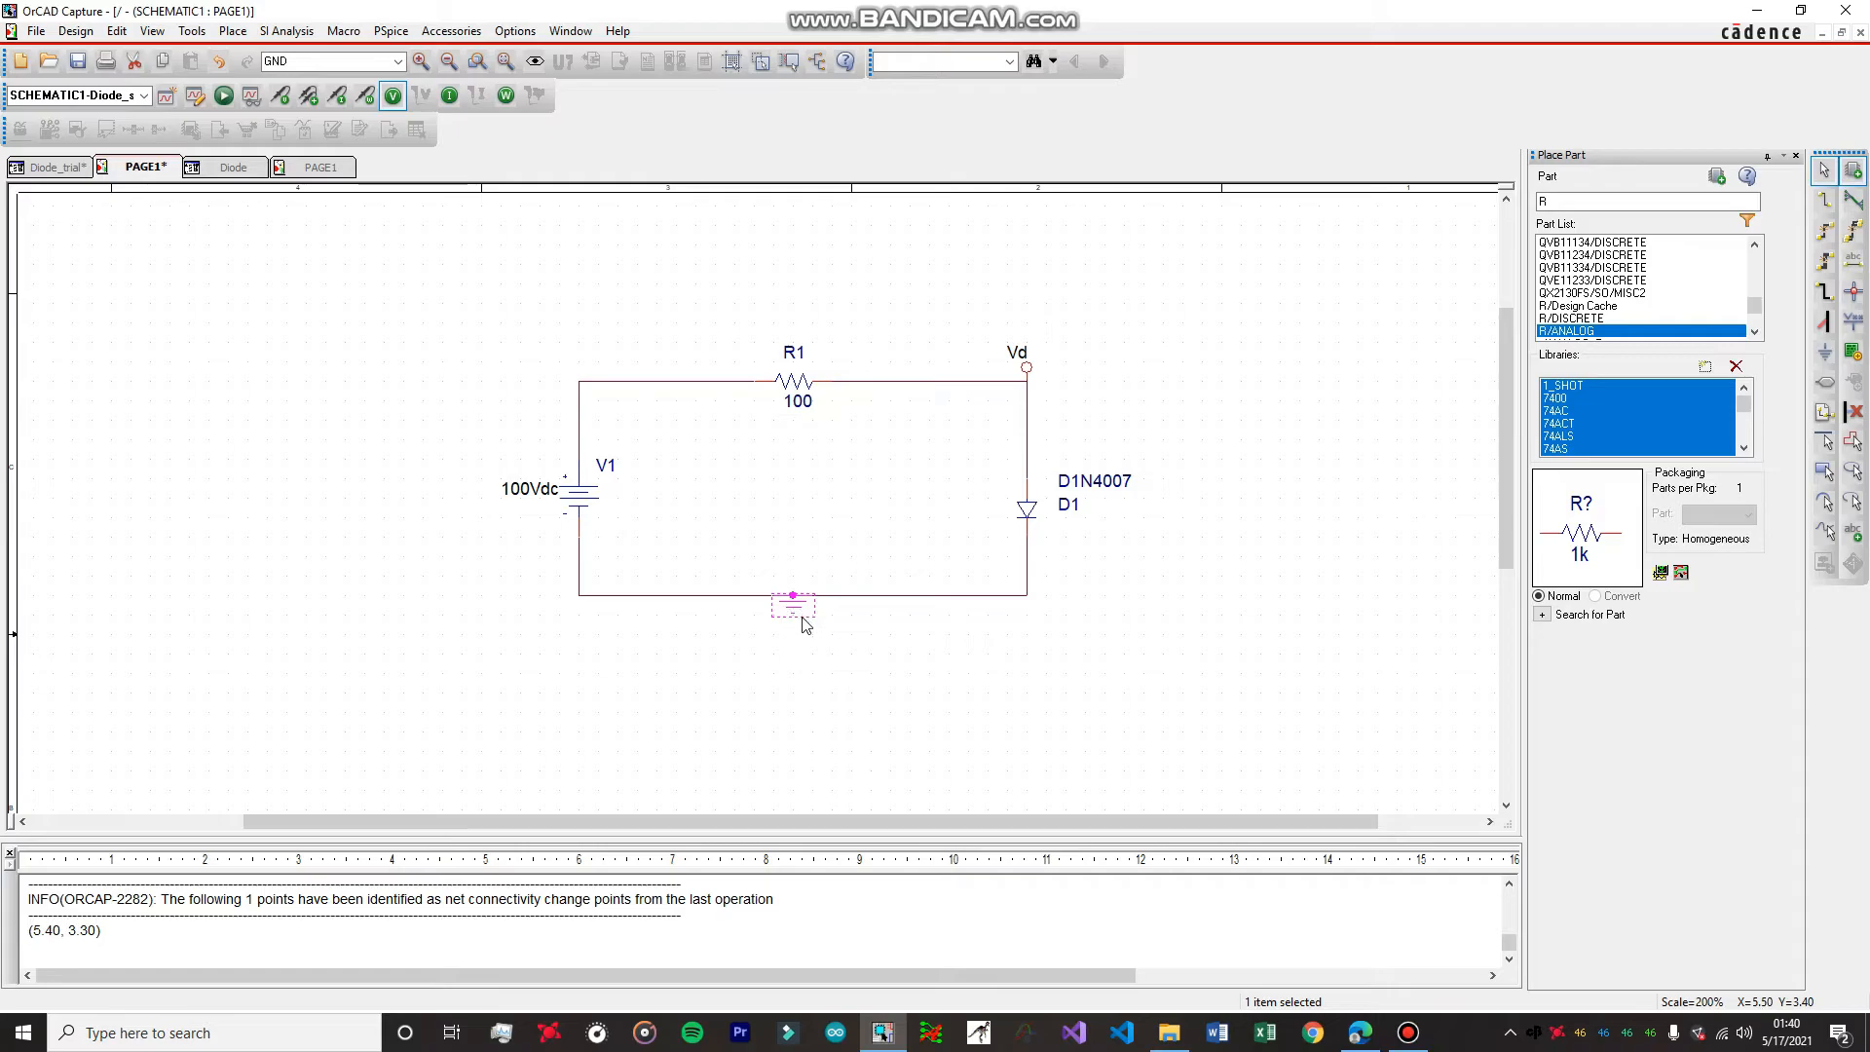
Replace the ground symbol on the circuit's bottom wire with the 0 ground from the CAPSYM library.
key("Delete")
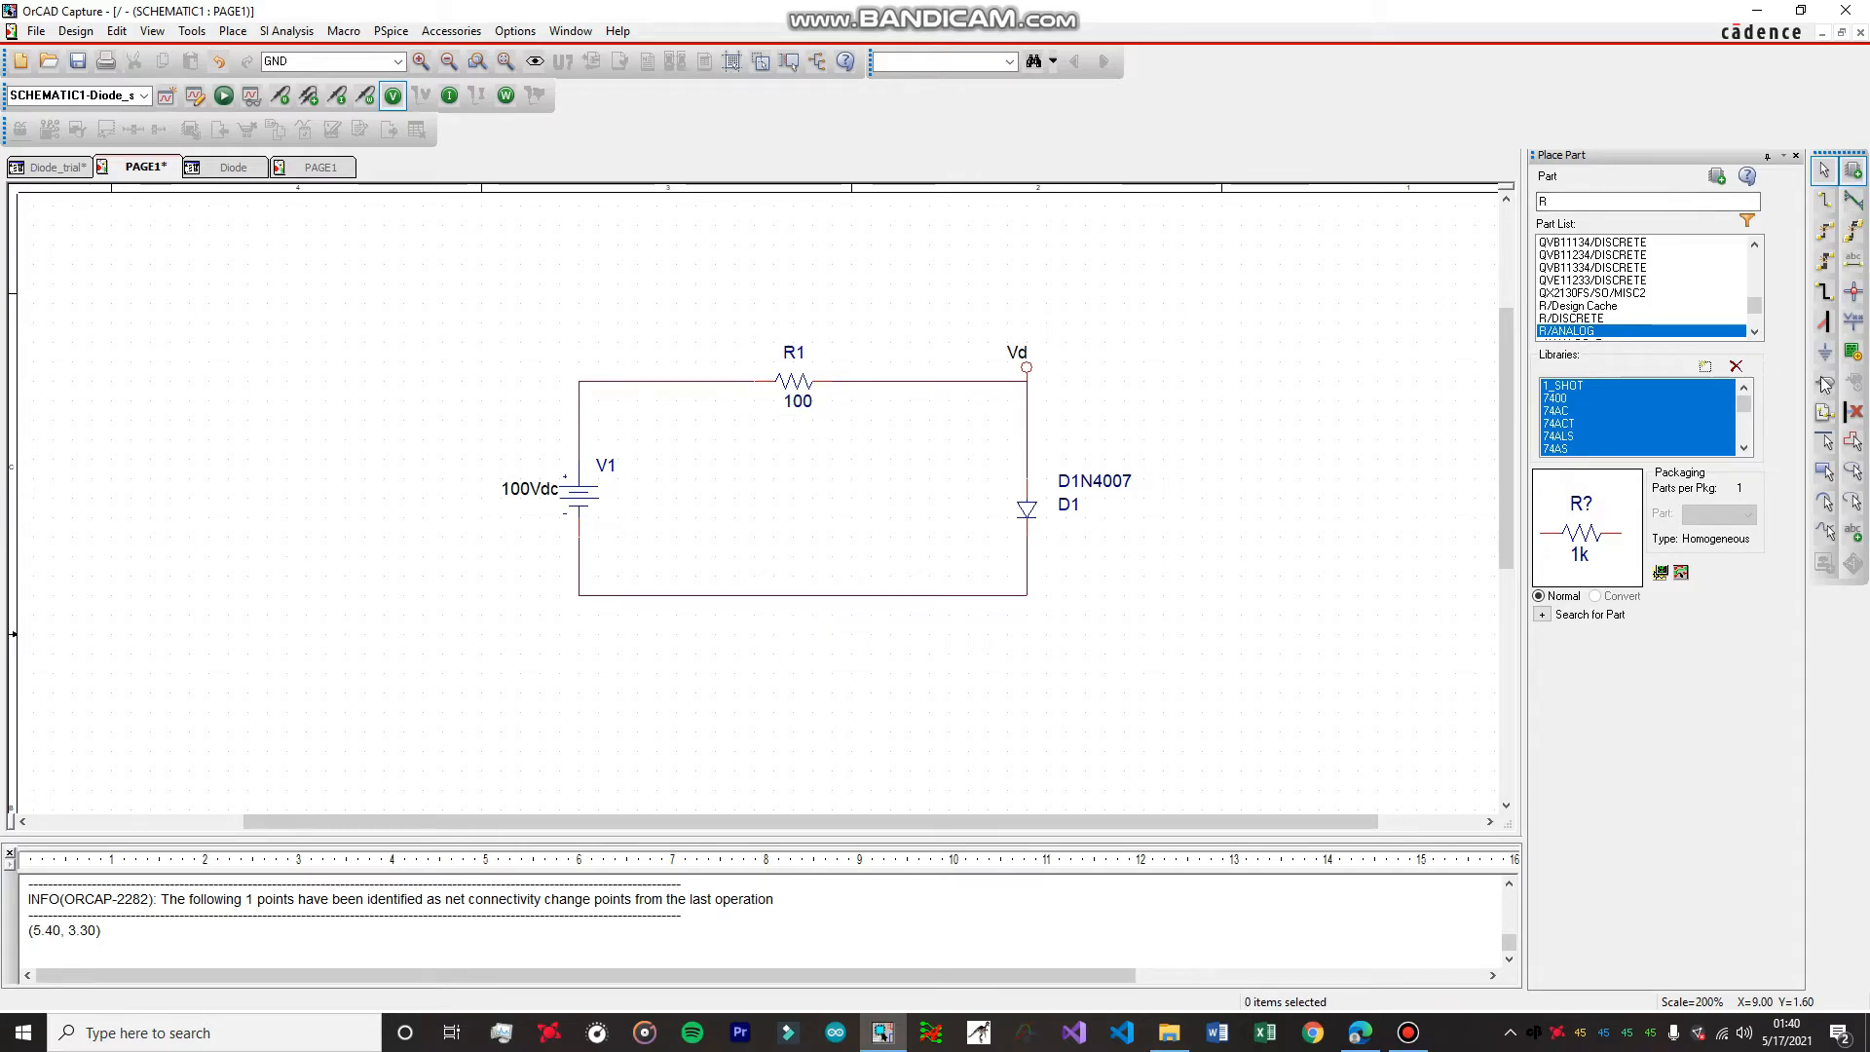
left_click(1825, 351)
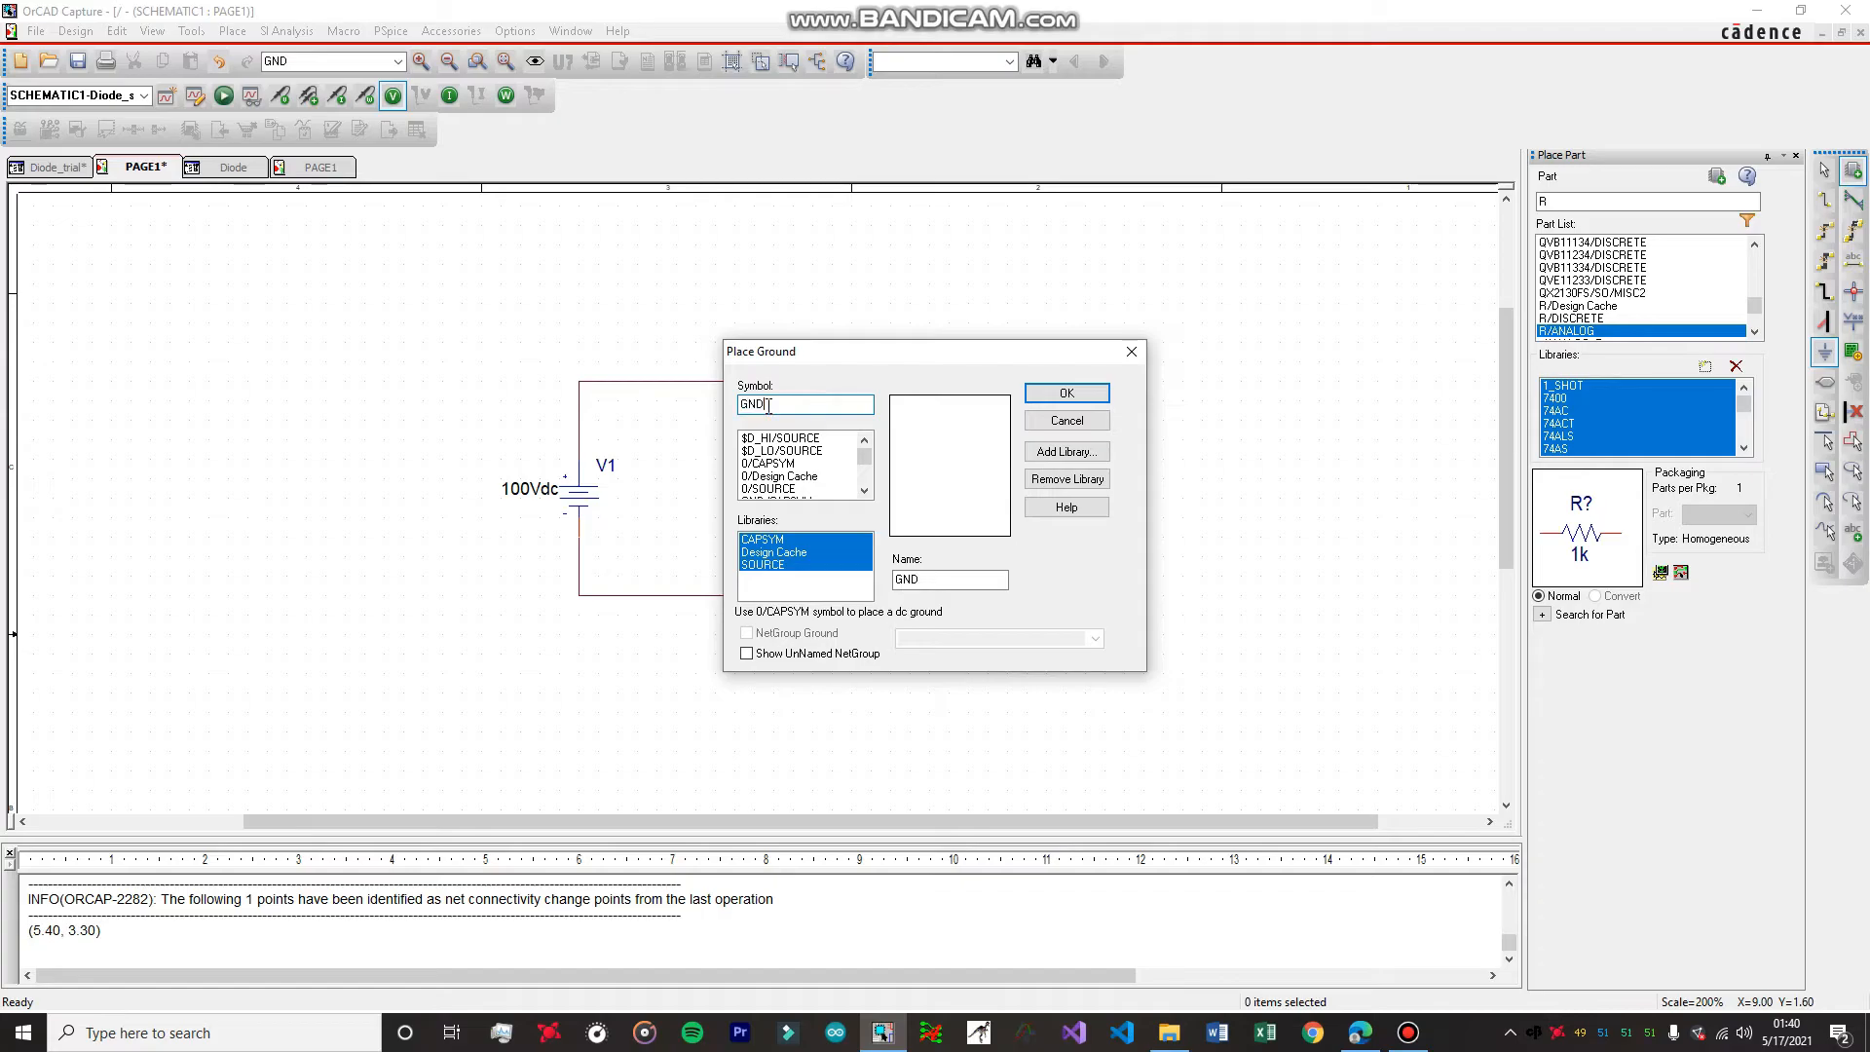
left_click(769, 463)
left_click(1067, 393)
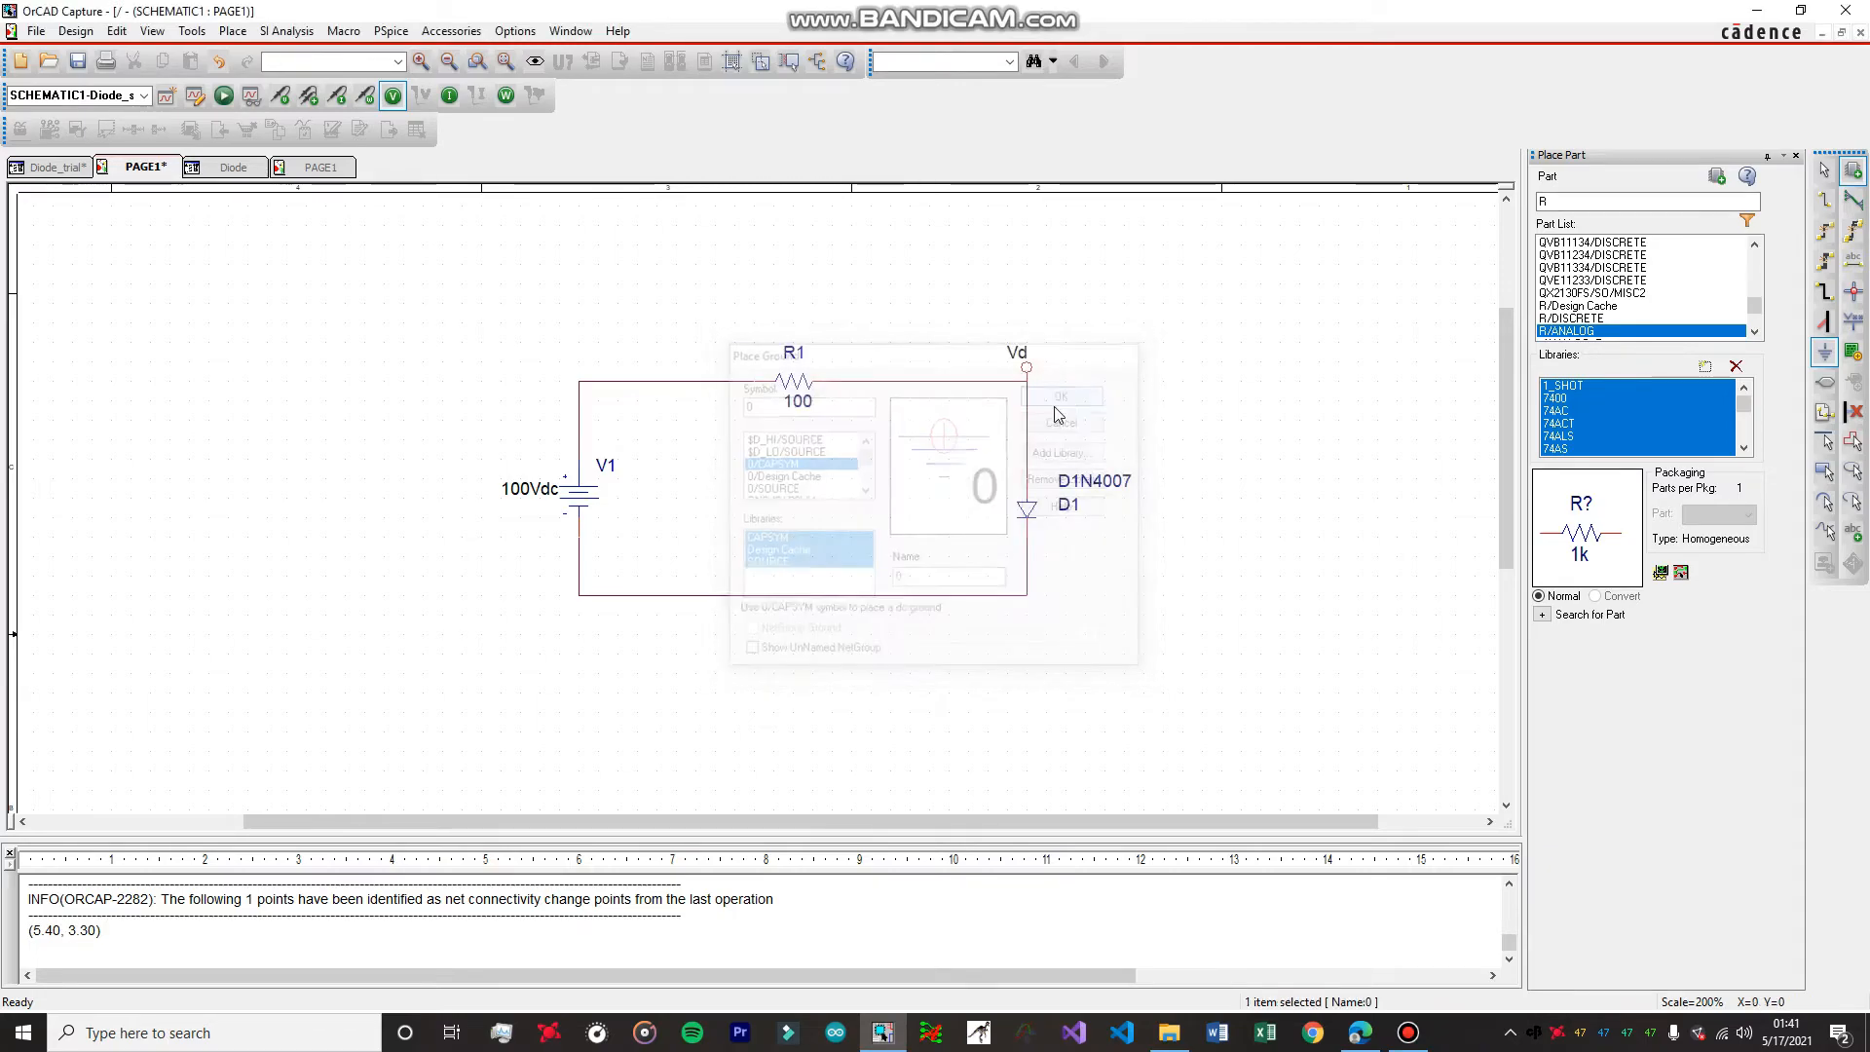
left_click(794, 609)
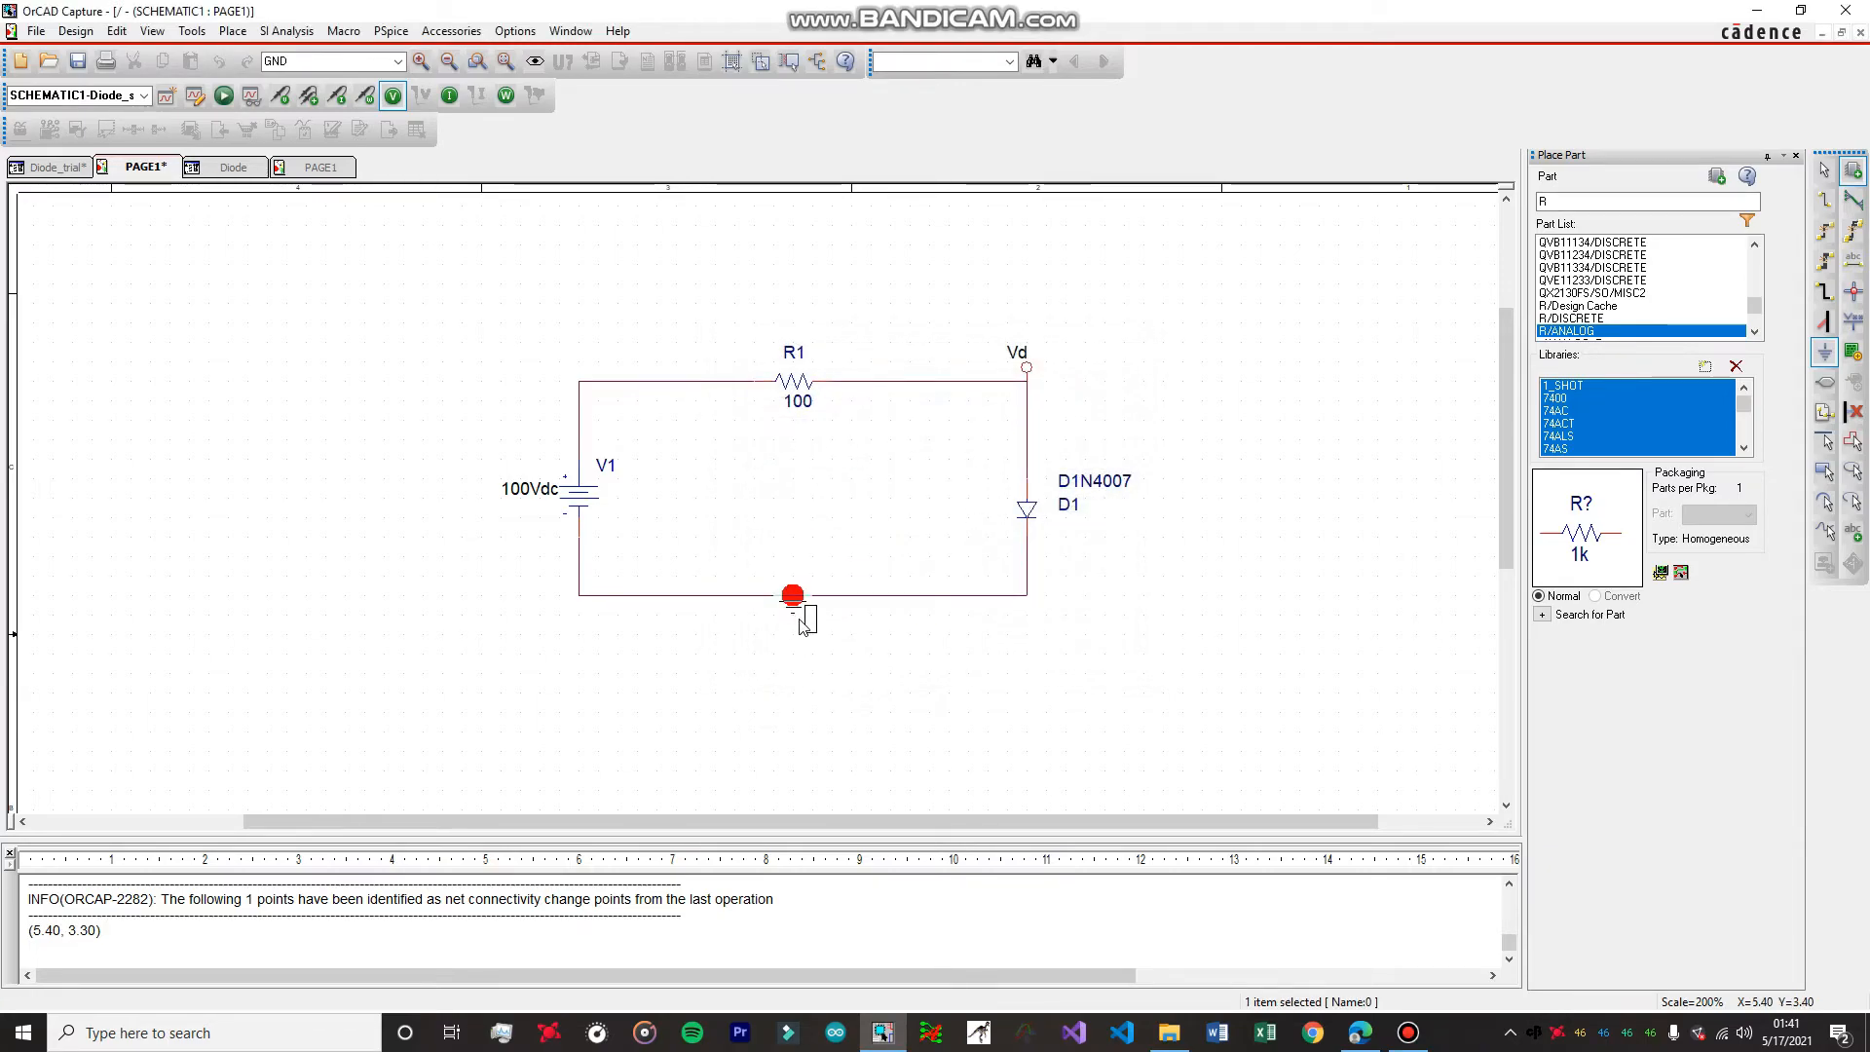
key("Escape")
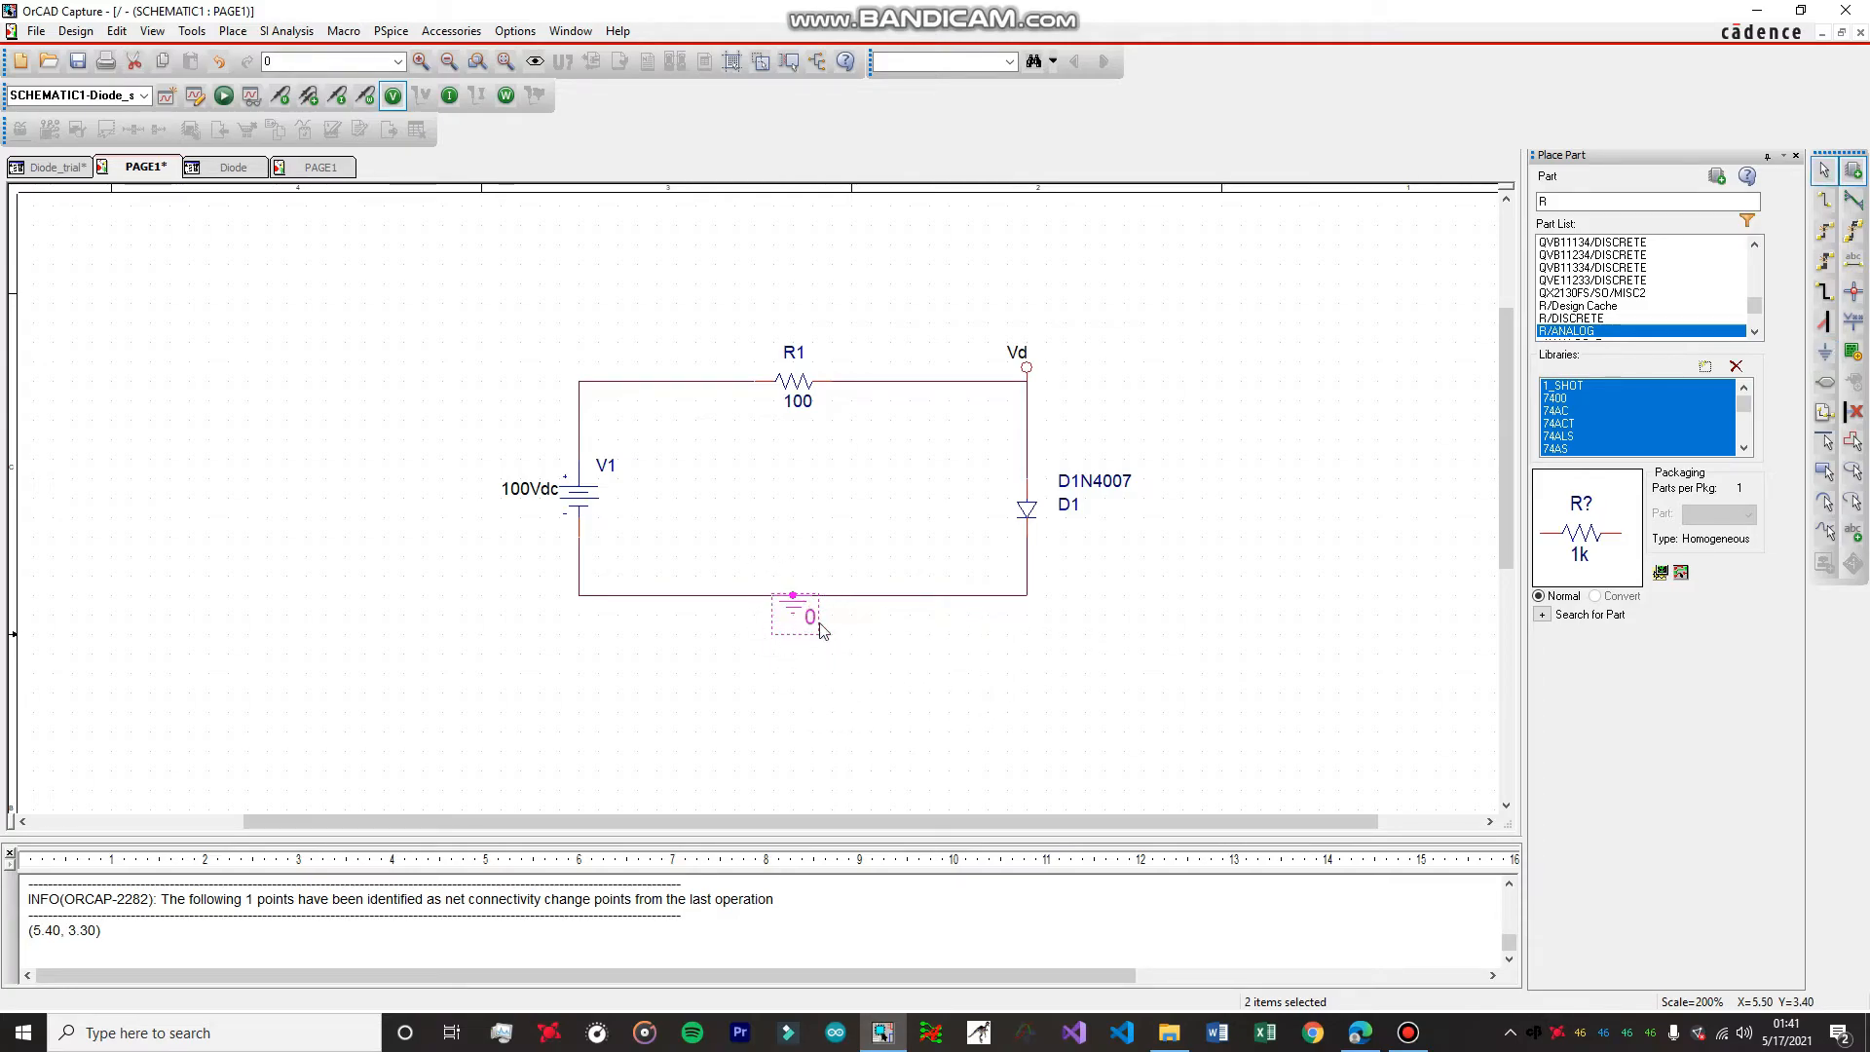
left_click(1216, 389)
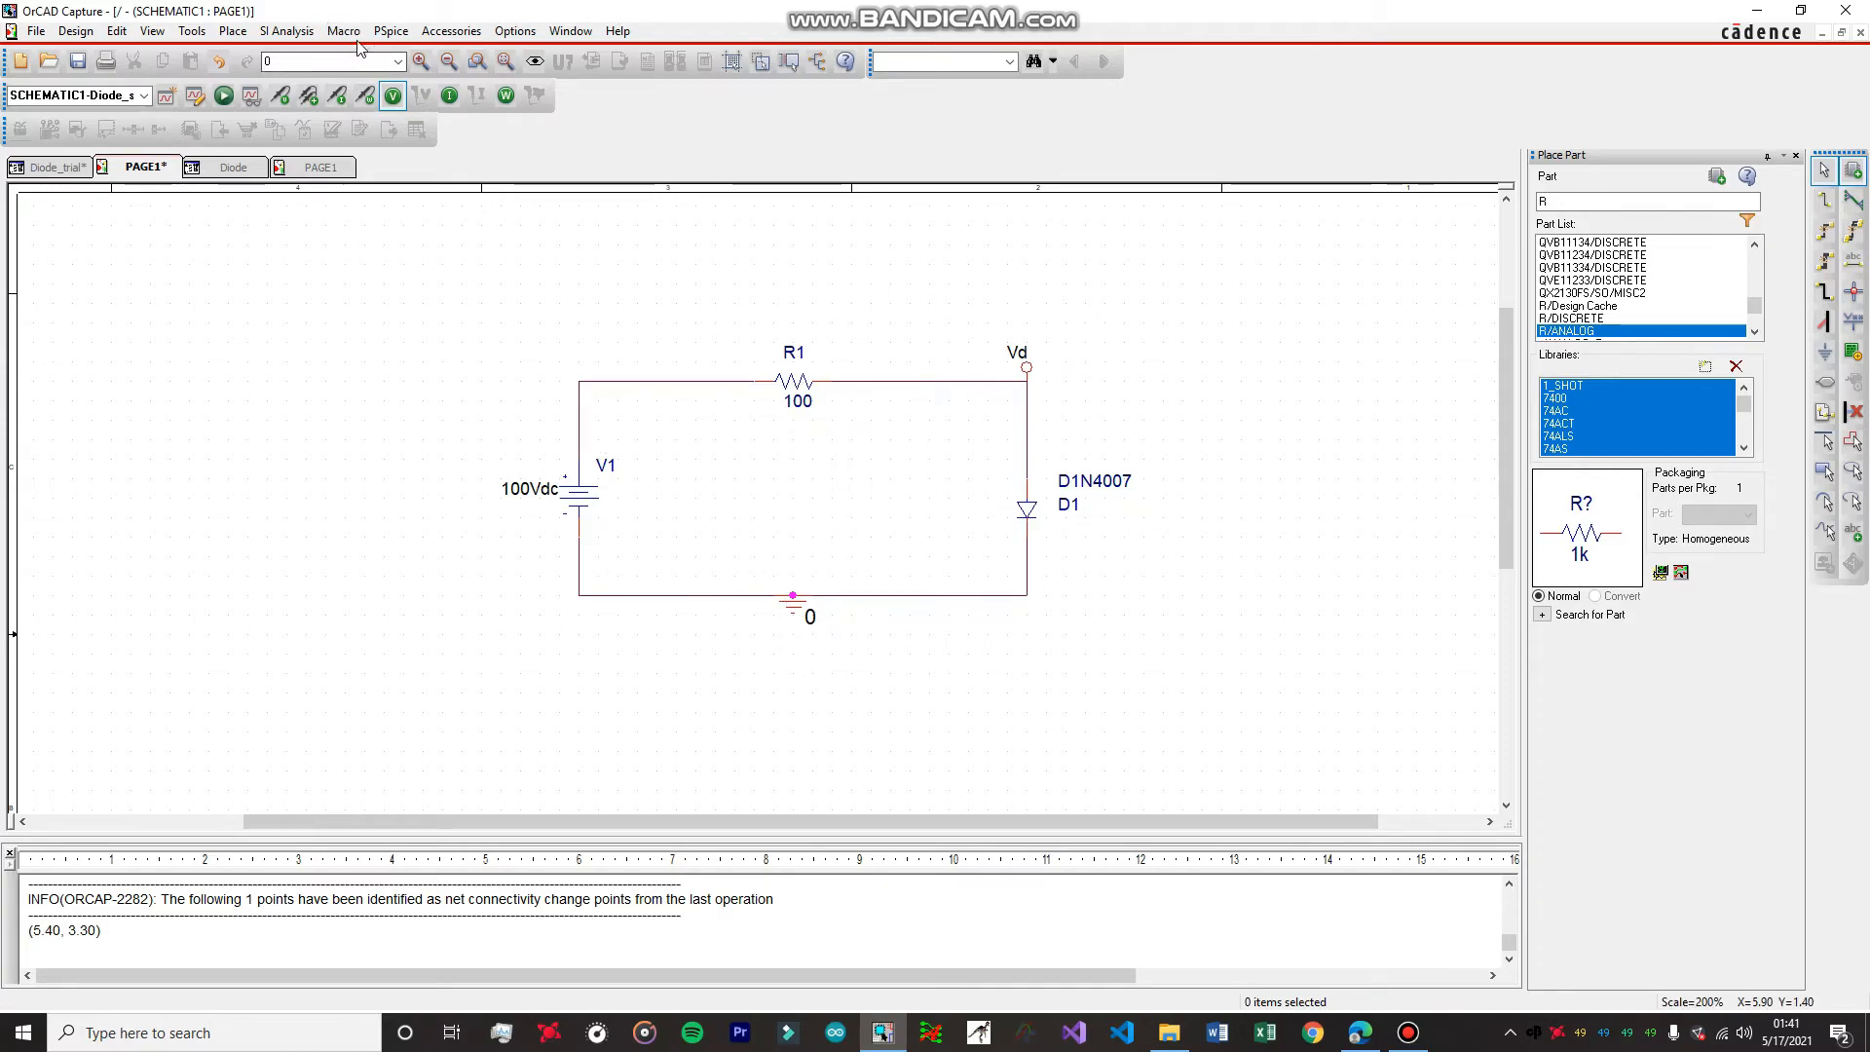
Check the sweep settings of the Diode_sim profile and run the PSpice simulation.
left_click(395, 32)
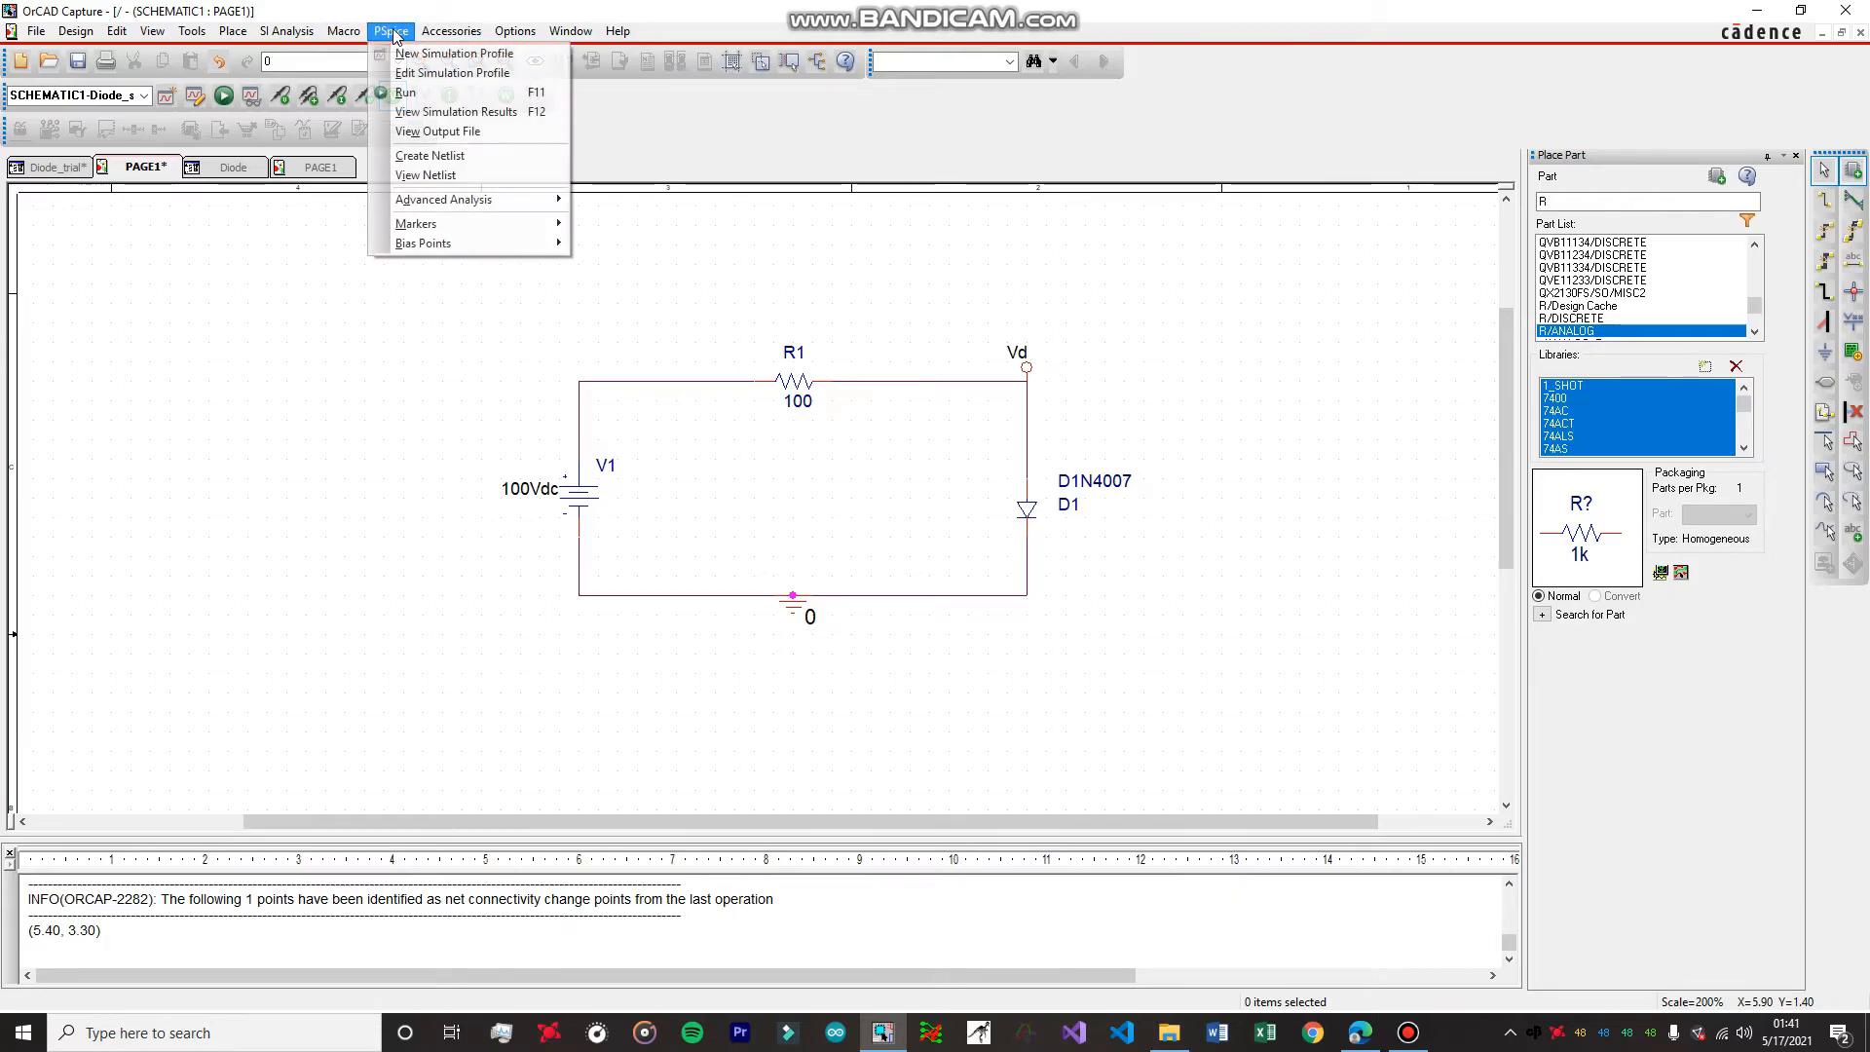
left_click(433, 74)
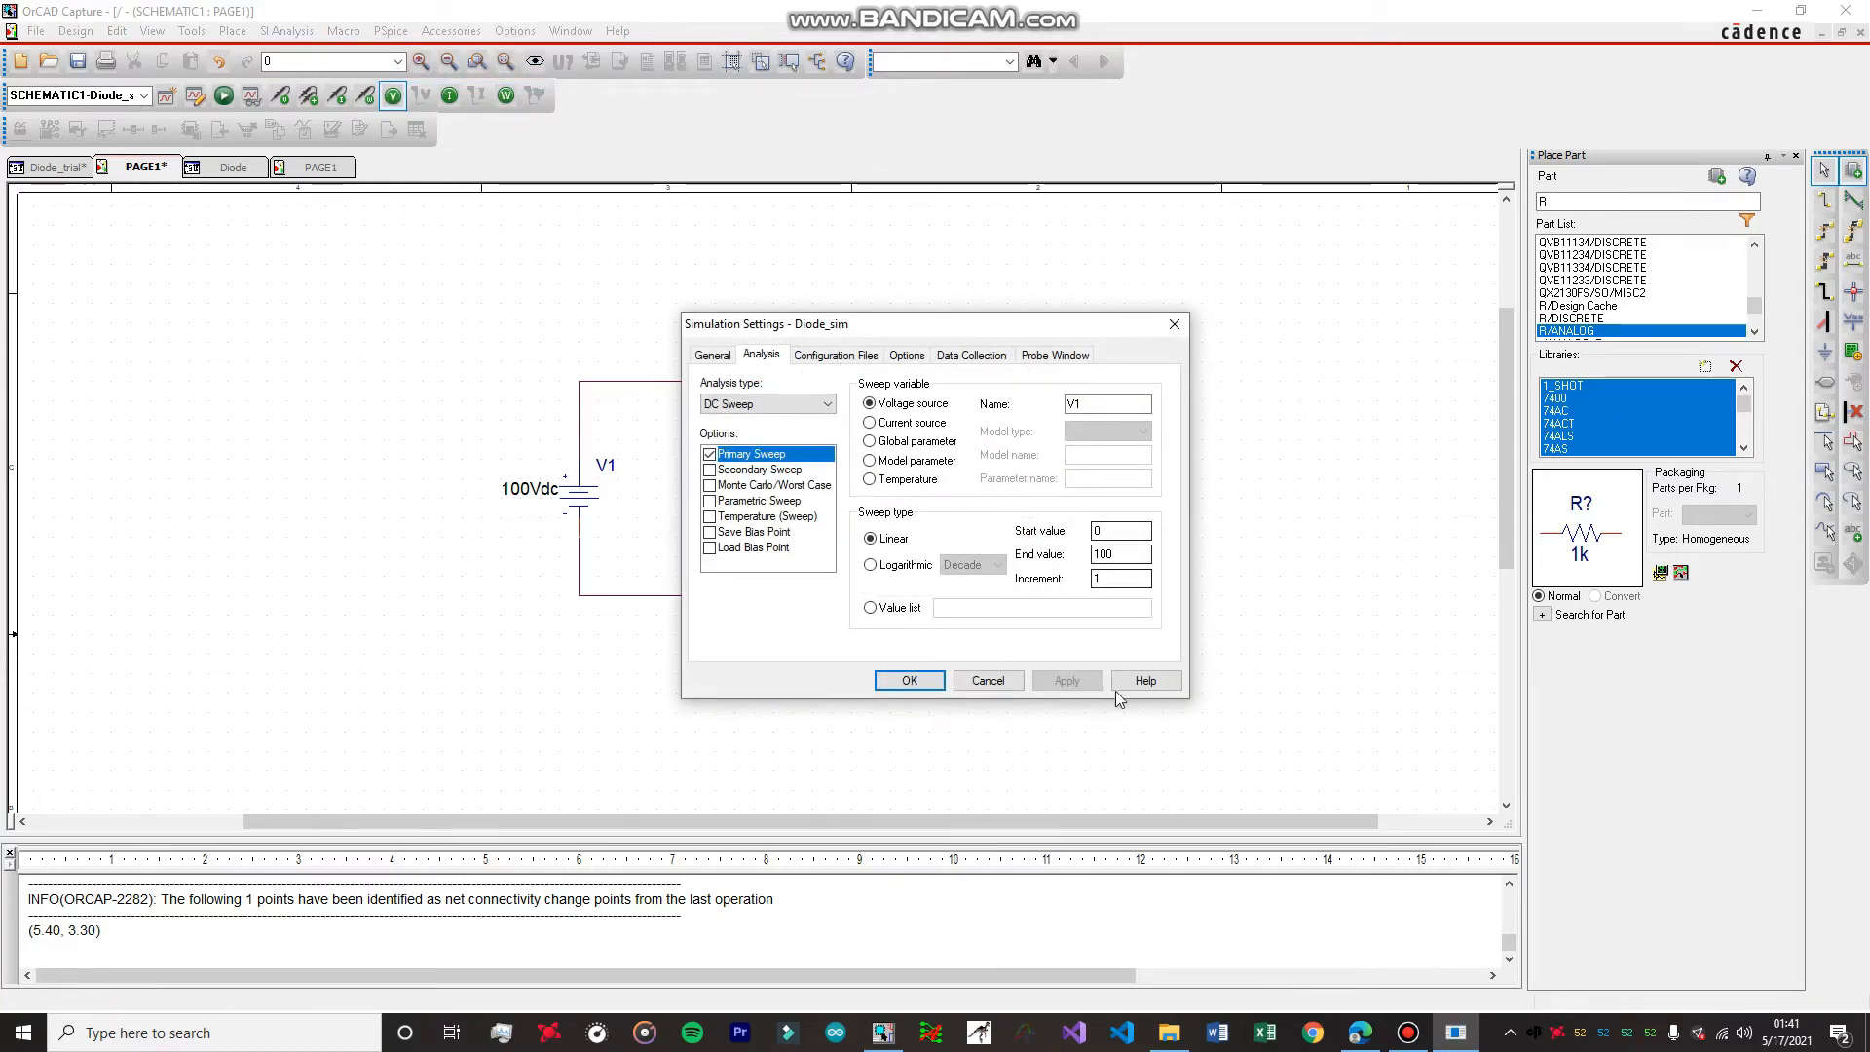
left_click(1002, 684)
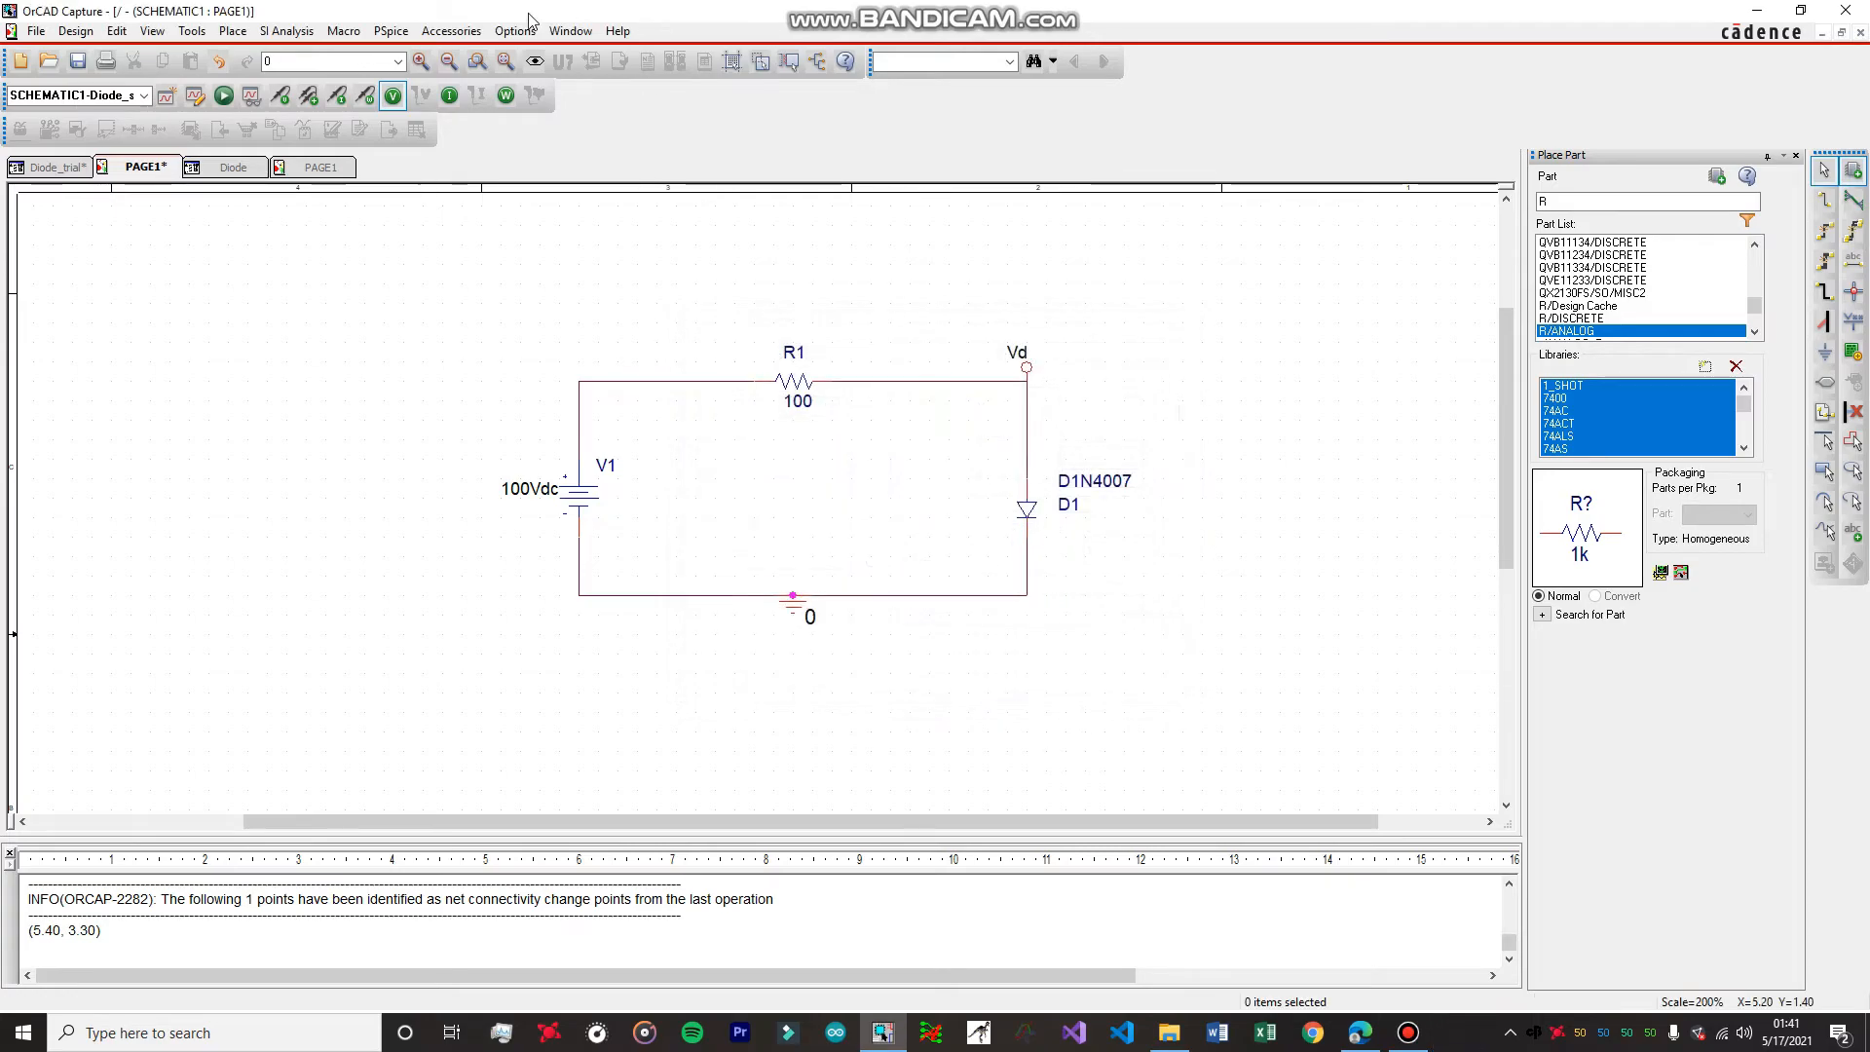
left_click(390, 32)
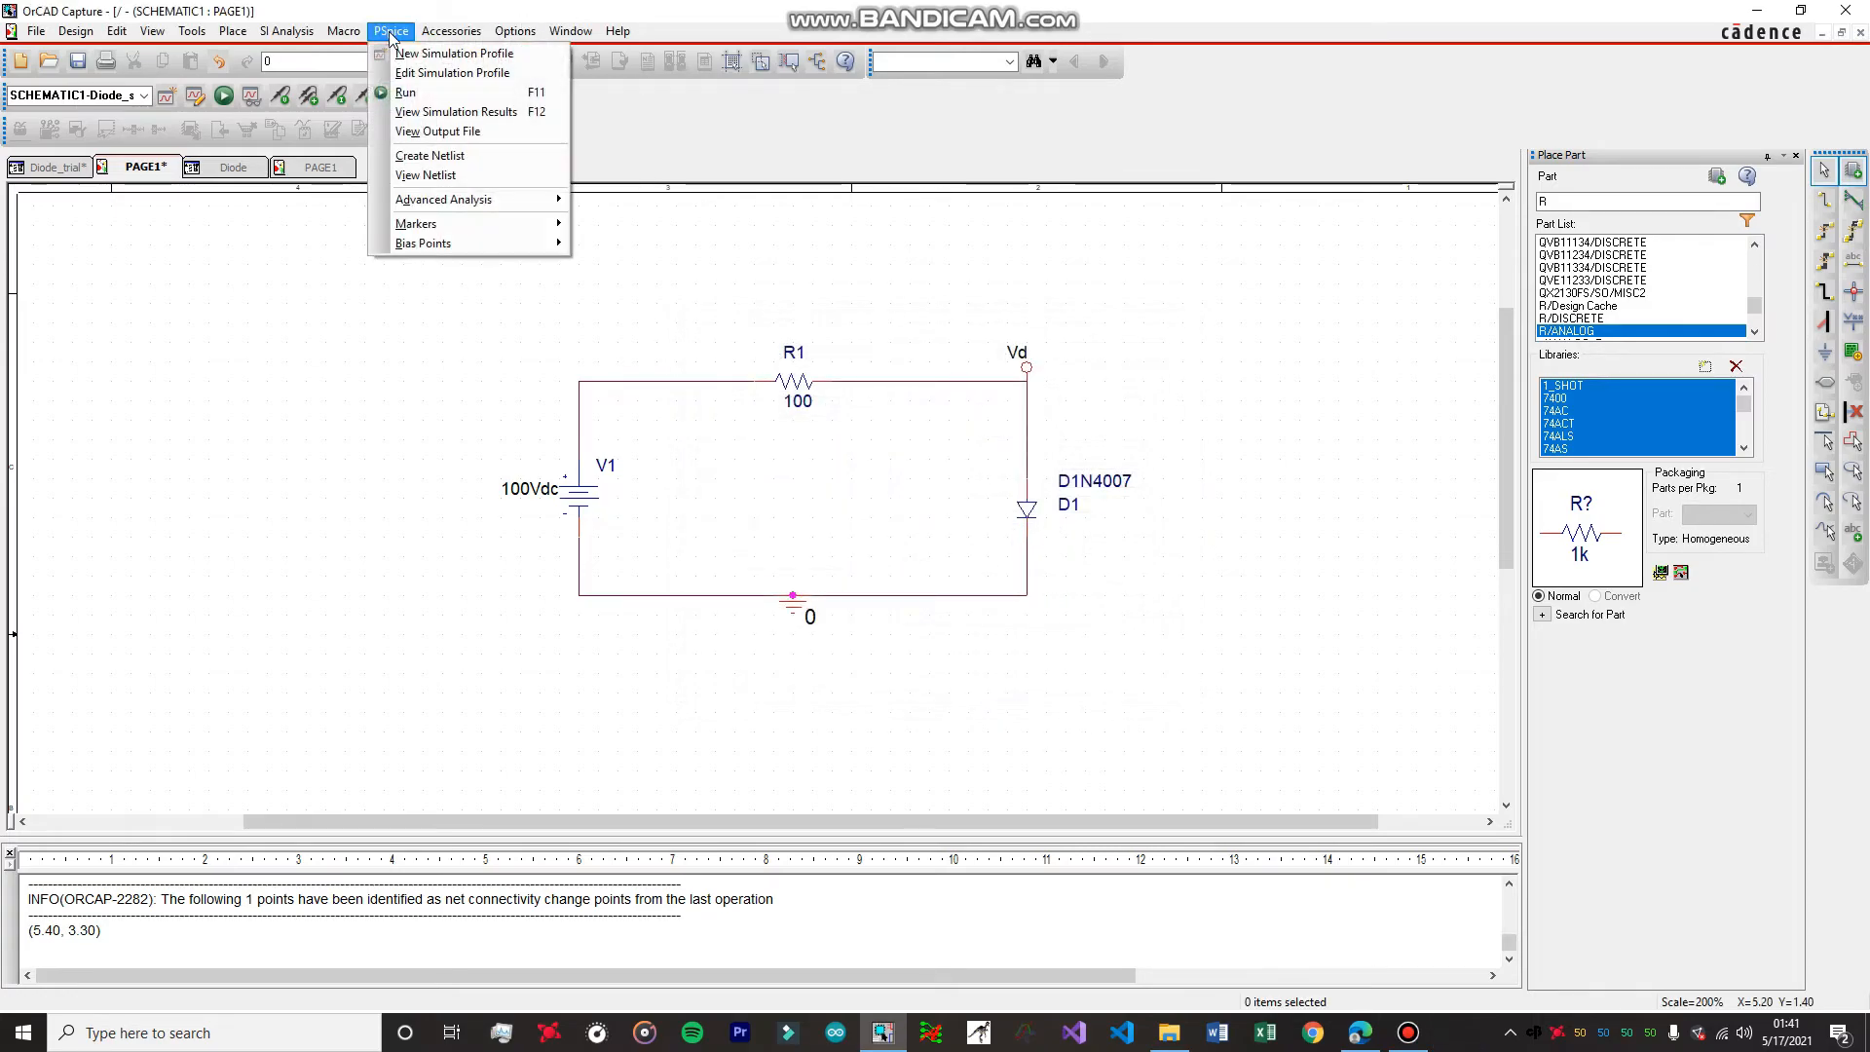
left_click(452, 93)
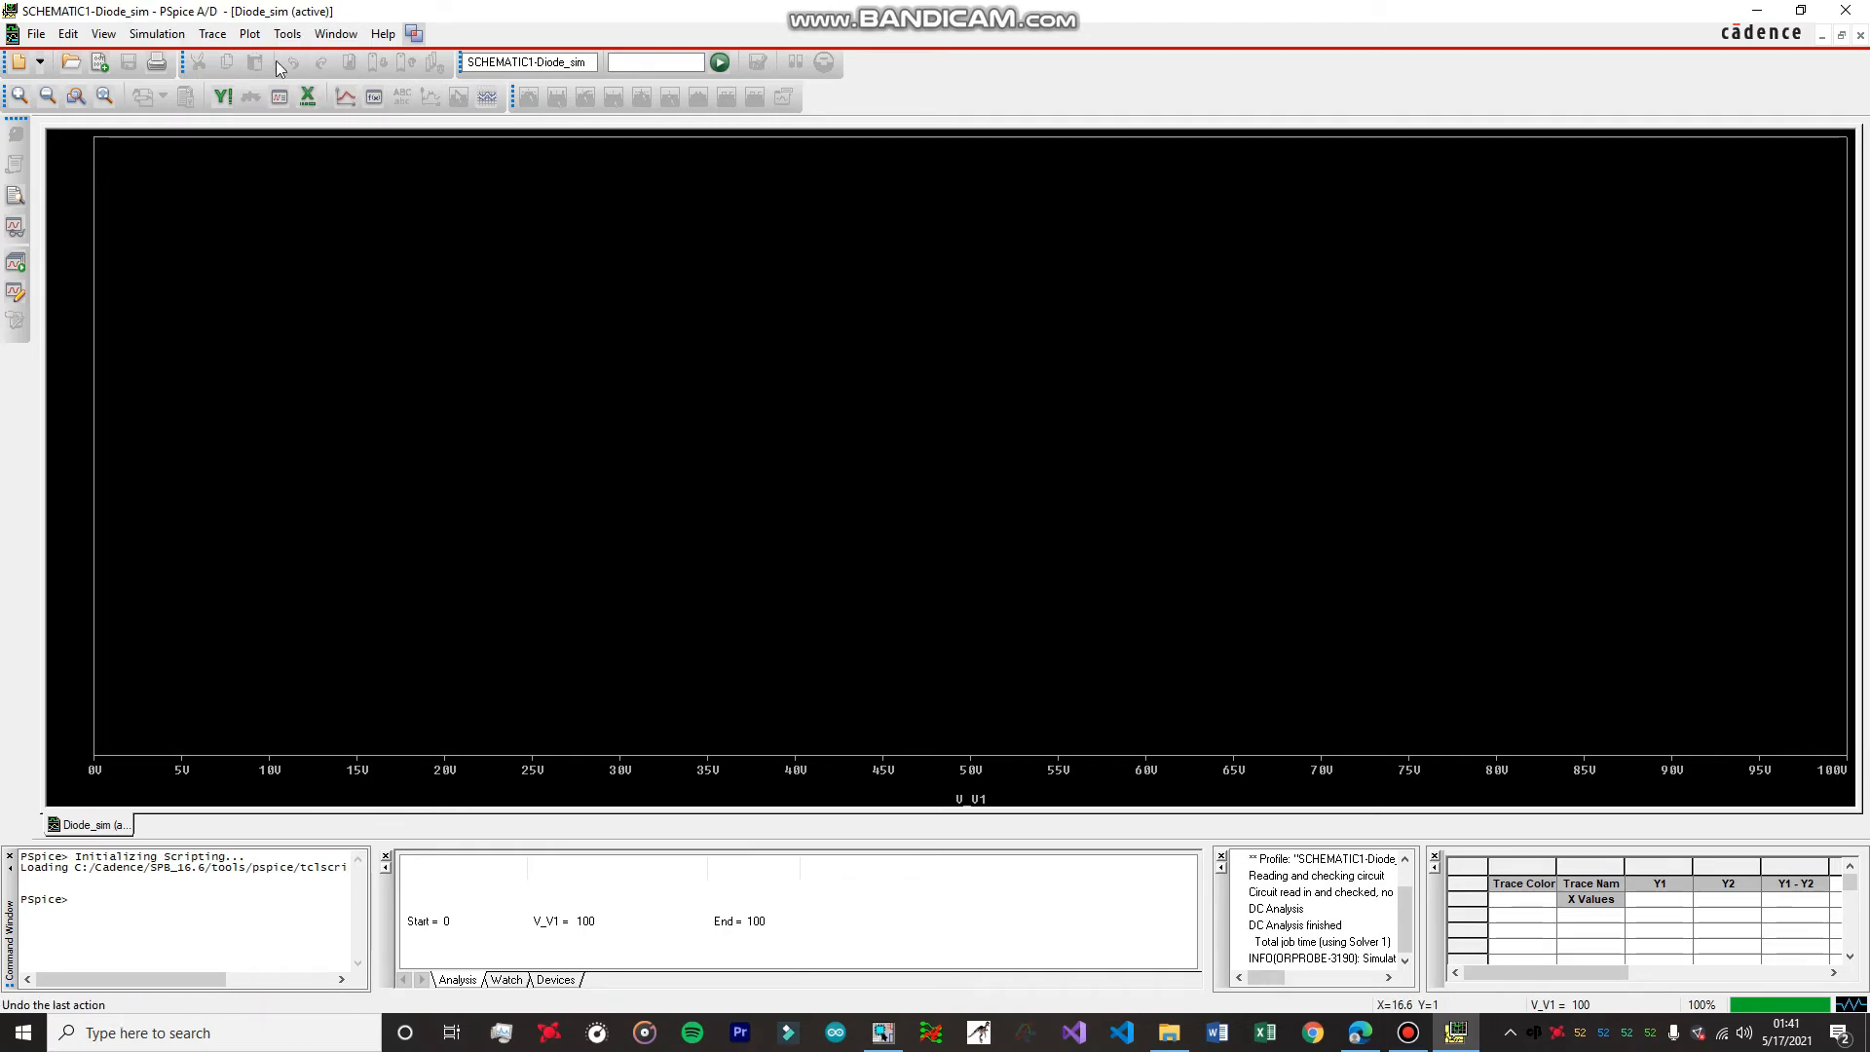
Open the plot's X axis variable selection and hide alias names, power and currents so only voltages are listed.
left_click(250, 35)
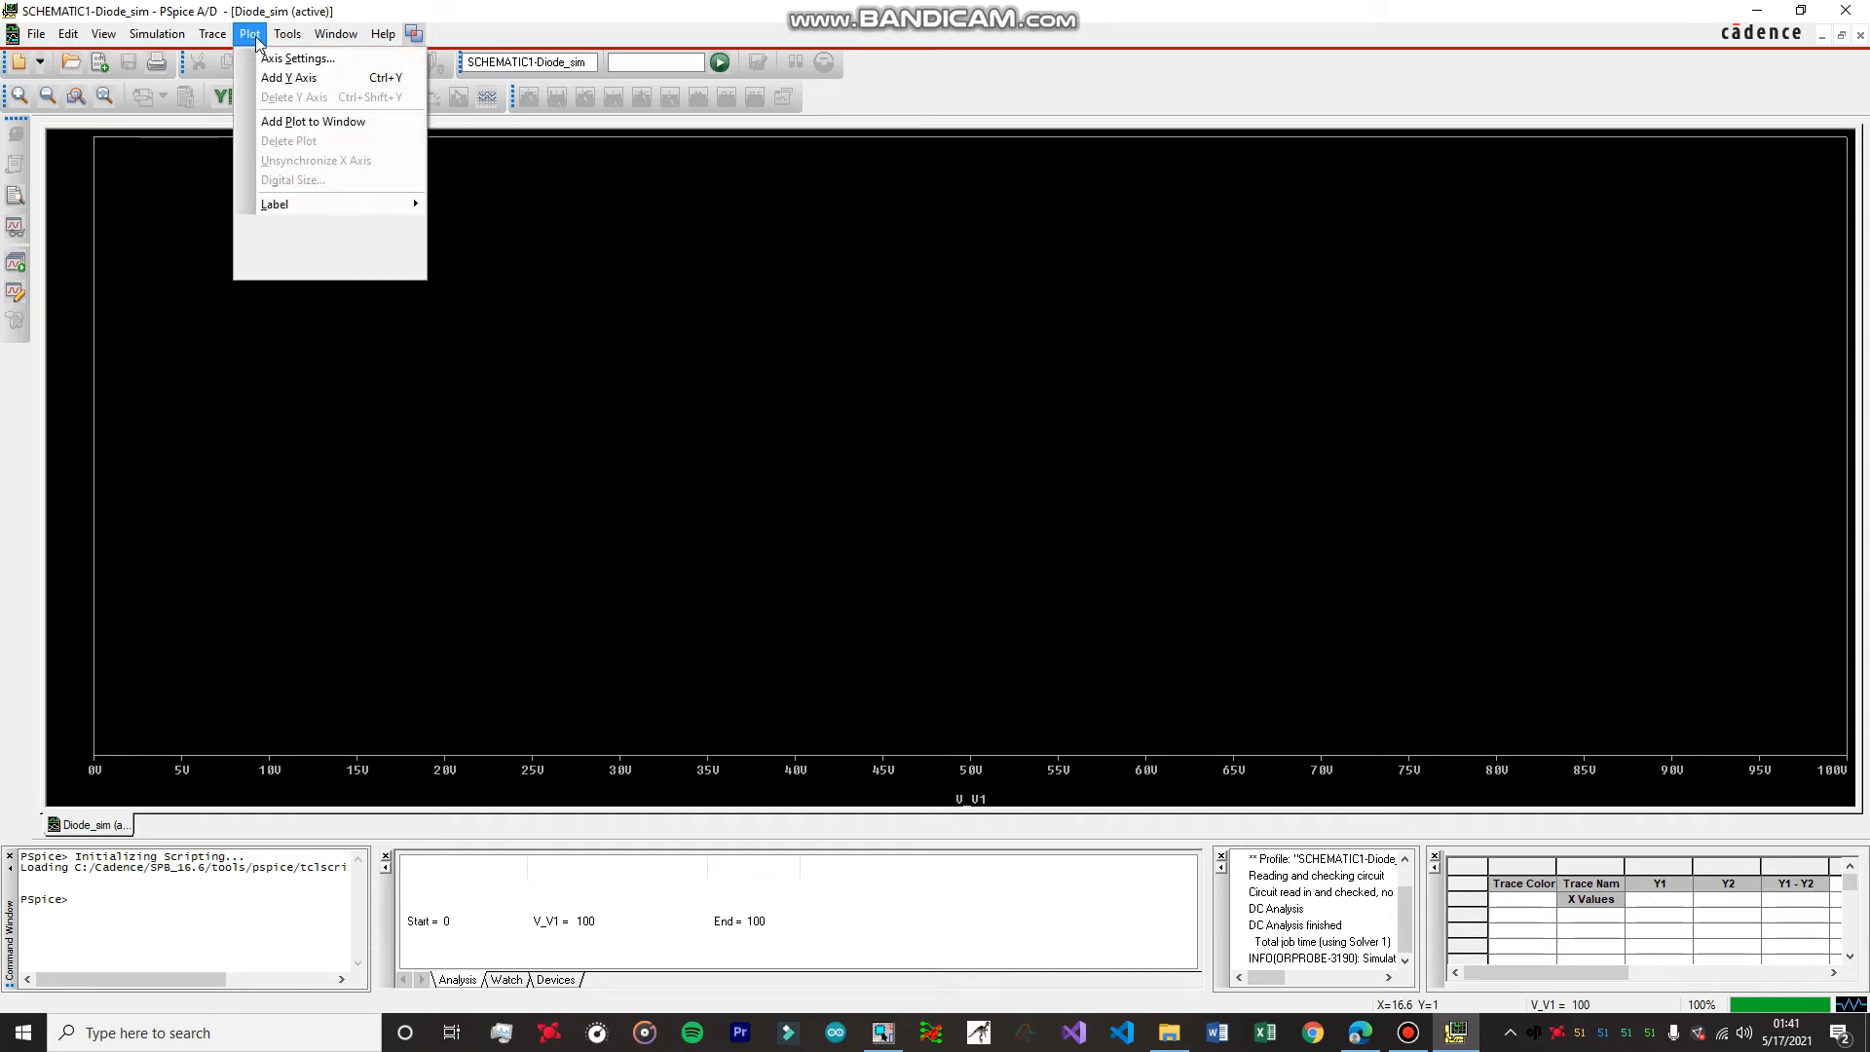
left_click(268, 59)
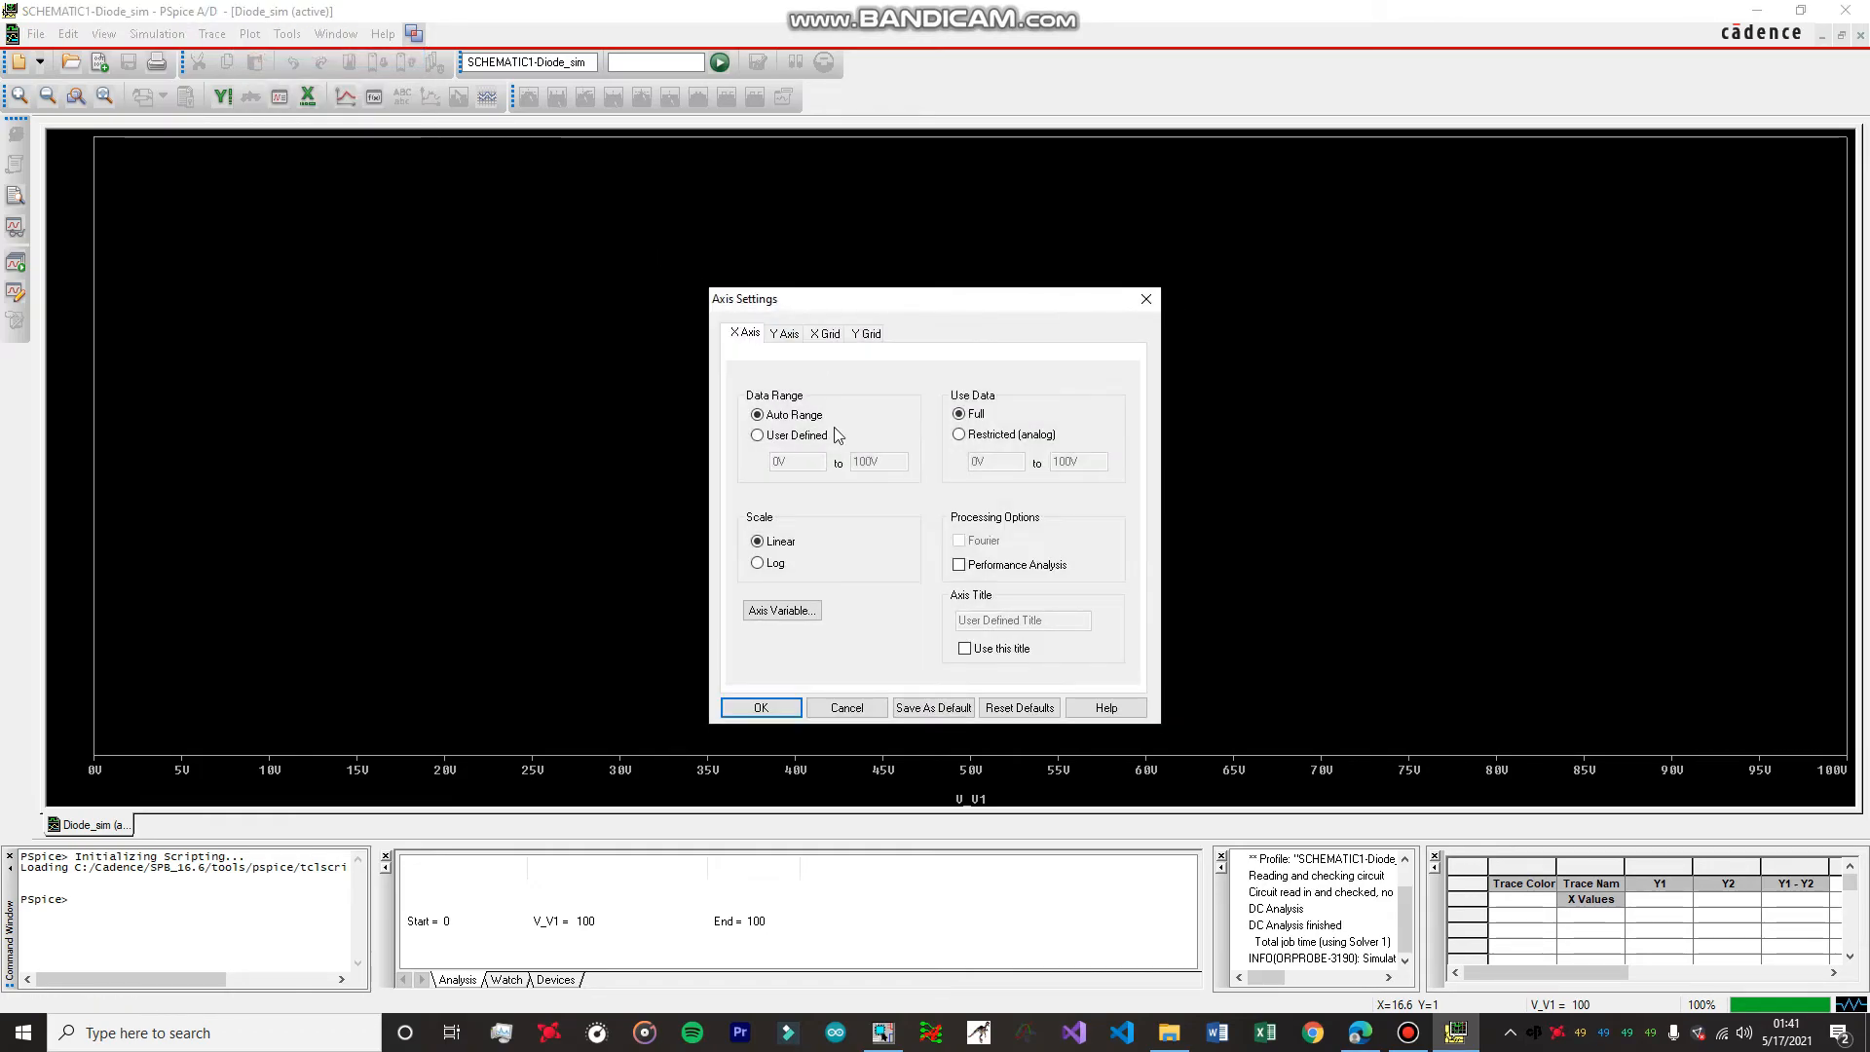
left_click(794, 614)
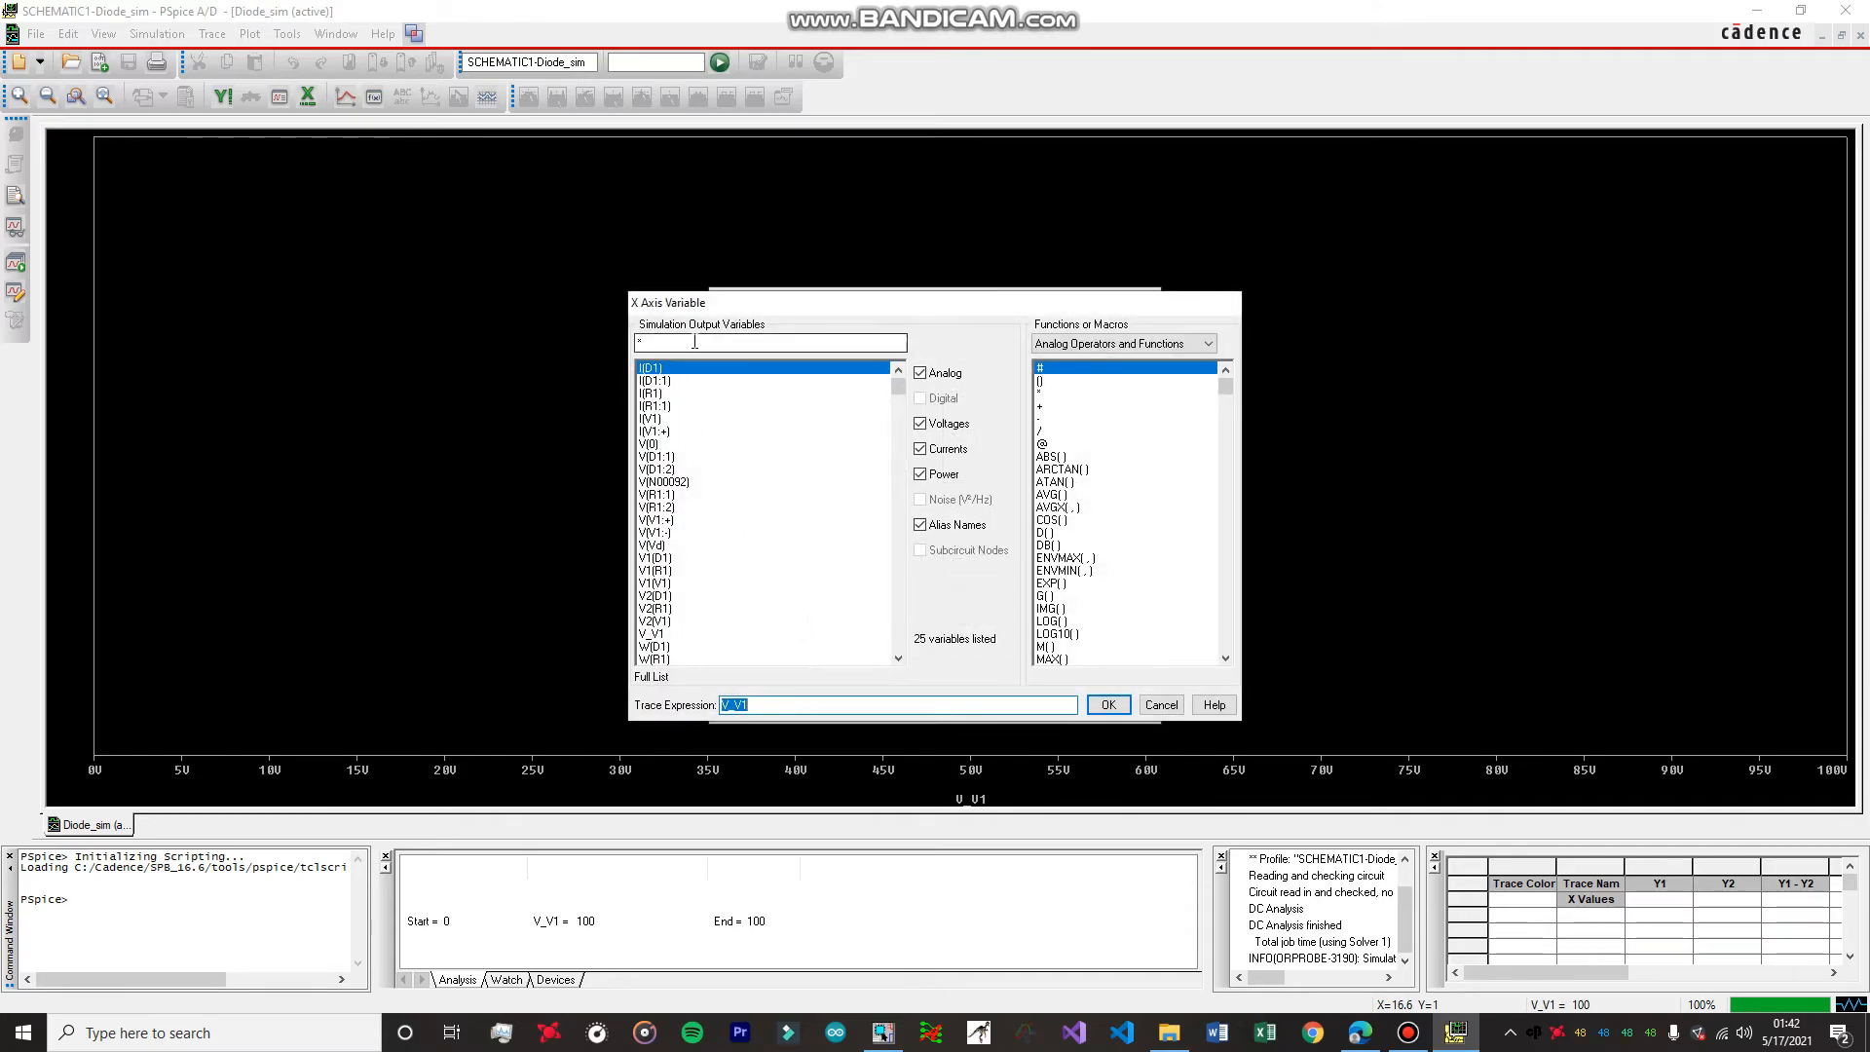
left_click(920, 526)
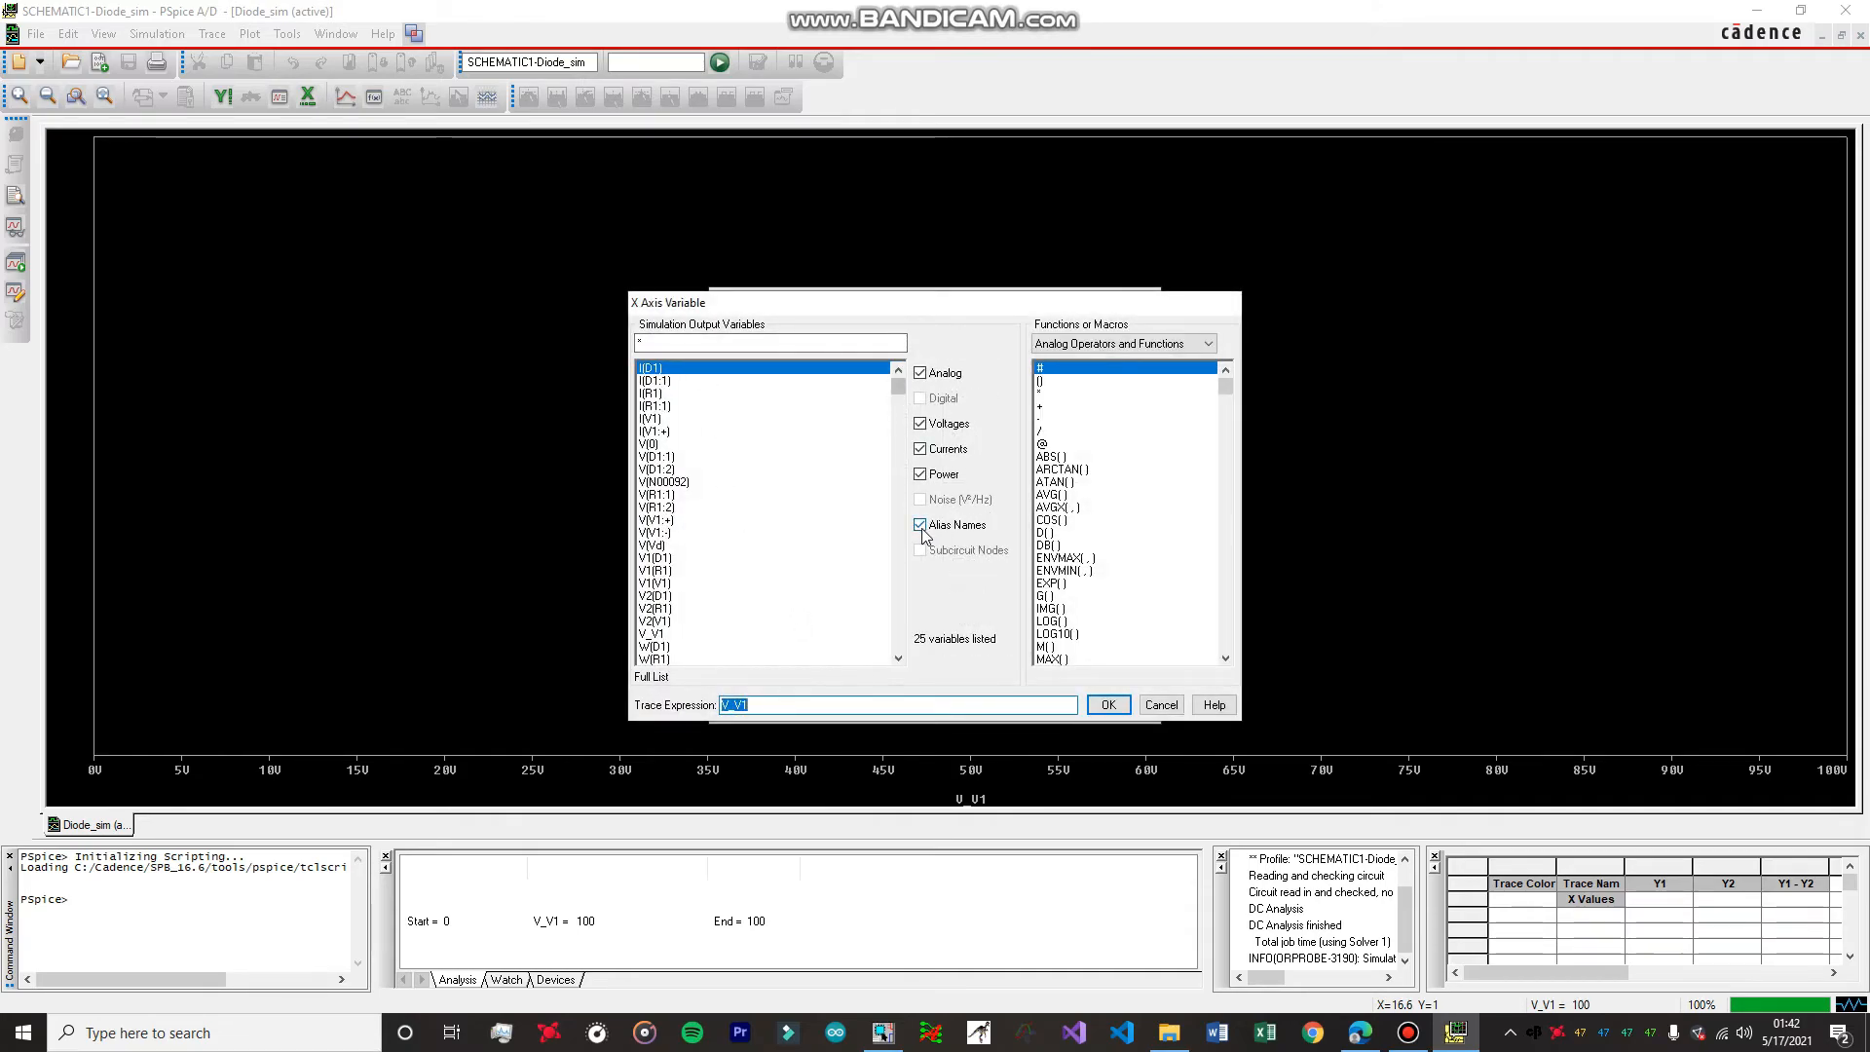
left_click(921, 476)
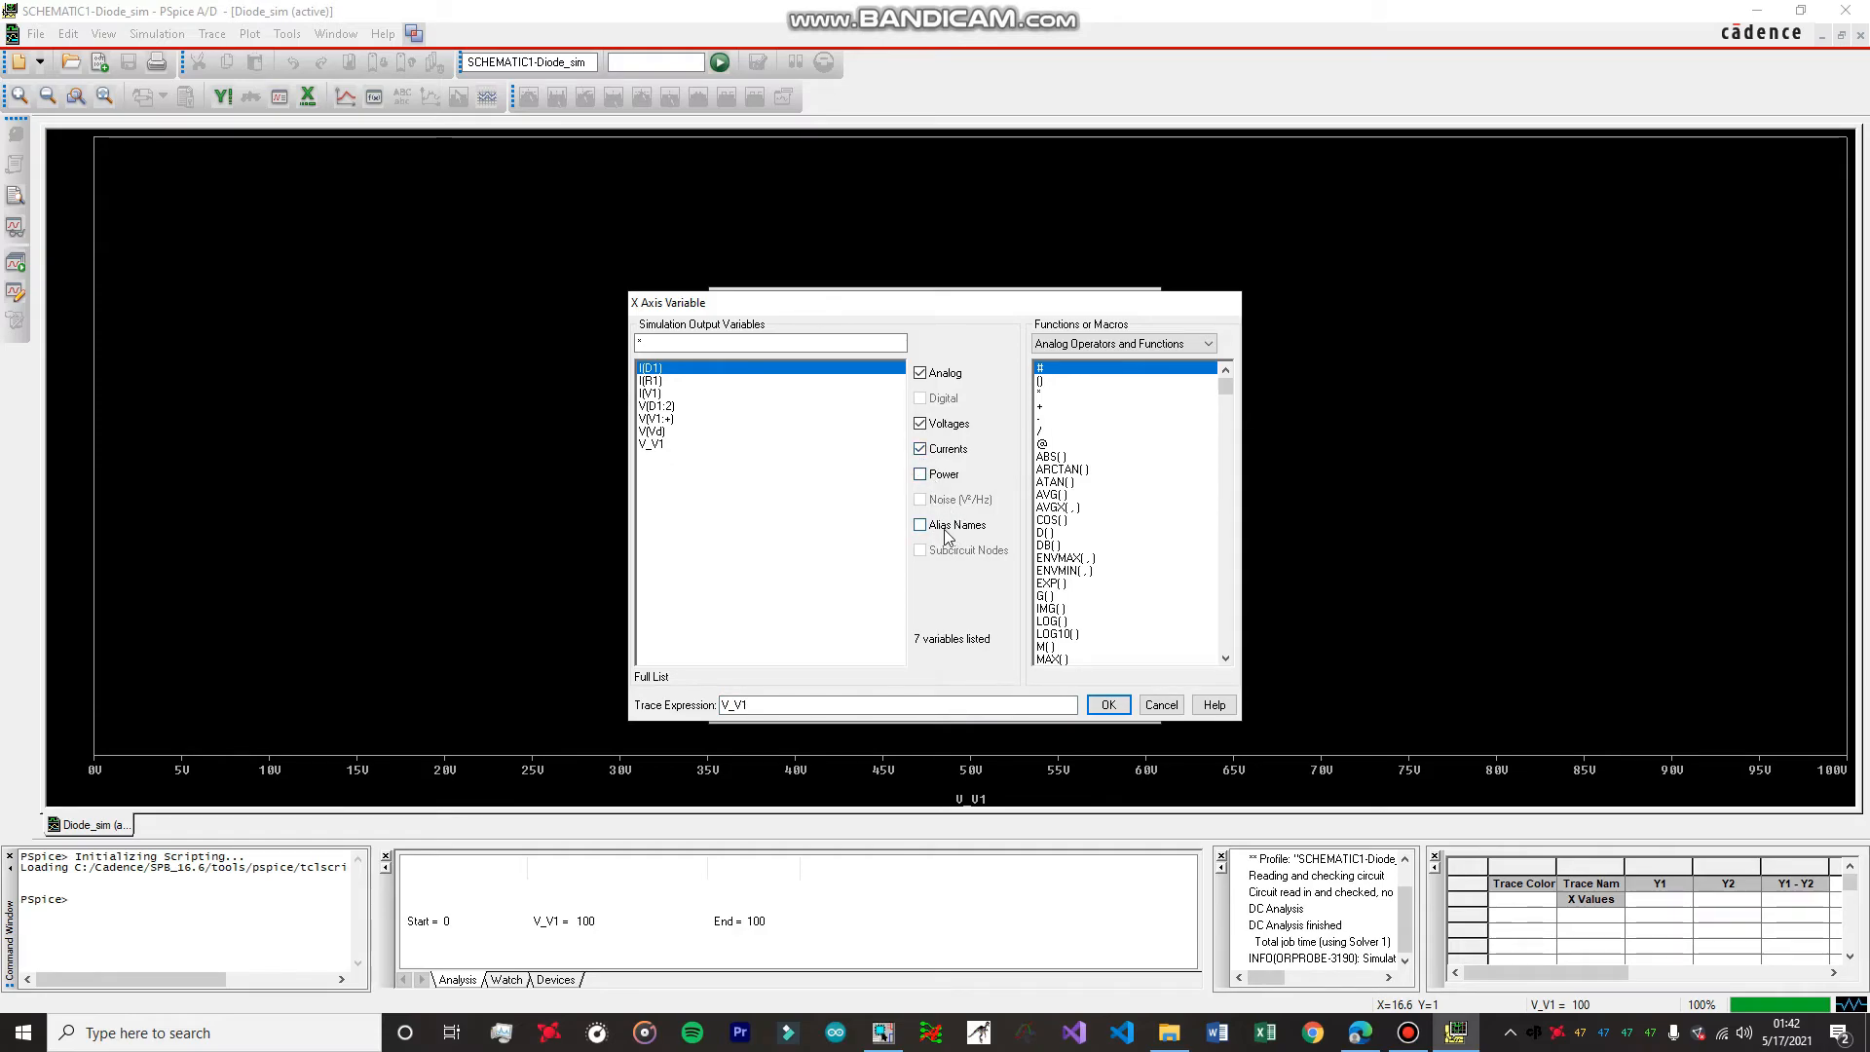
left_click(921, 449)
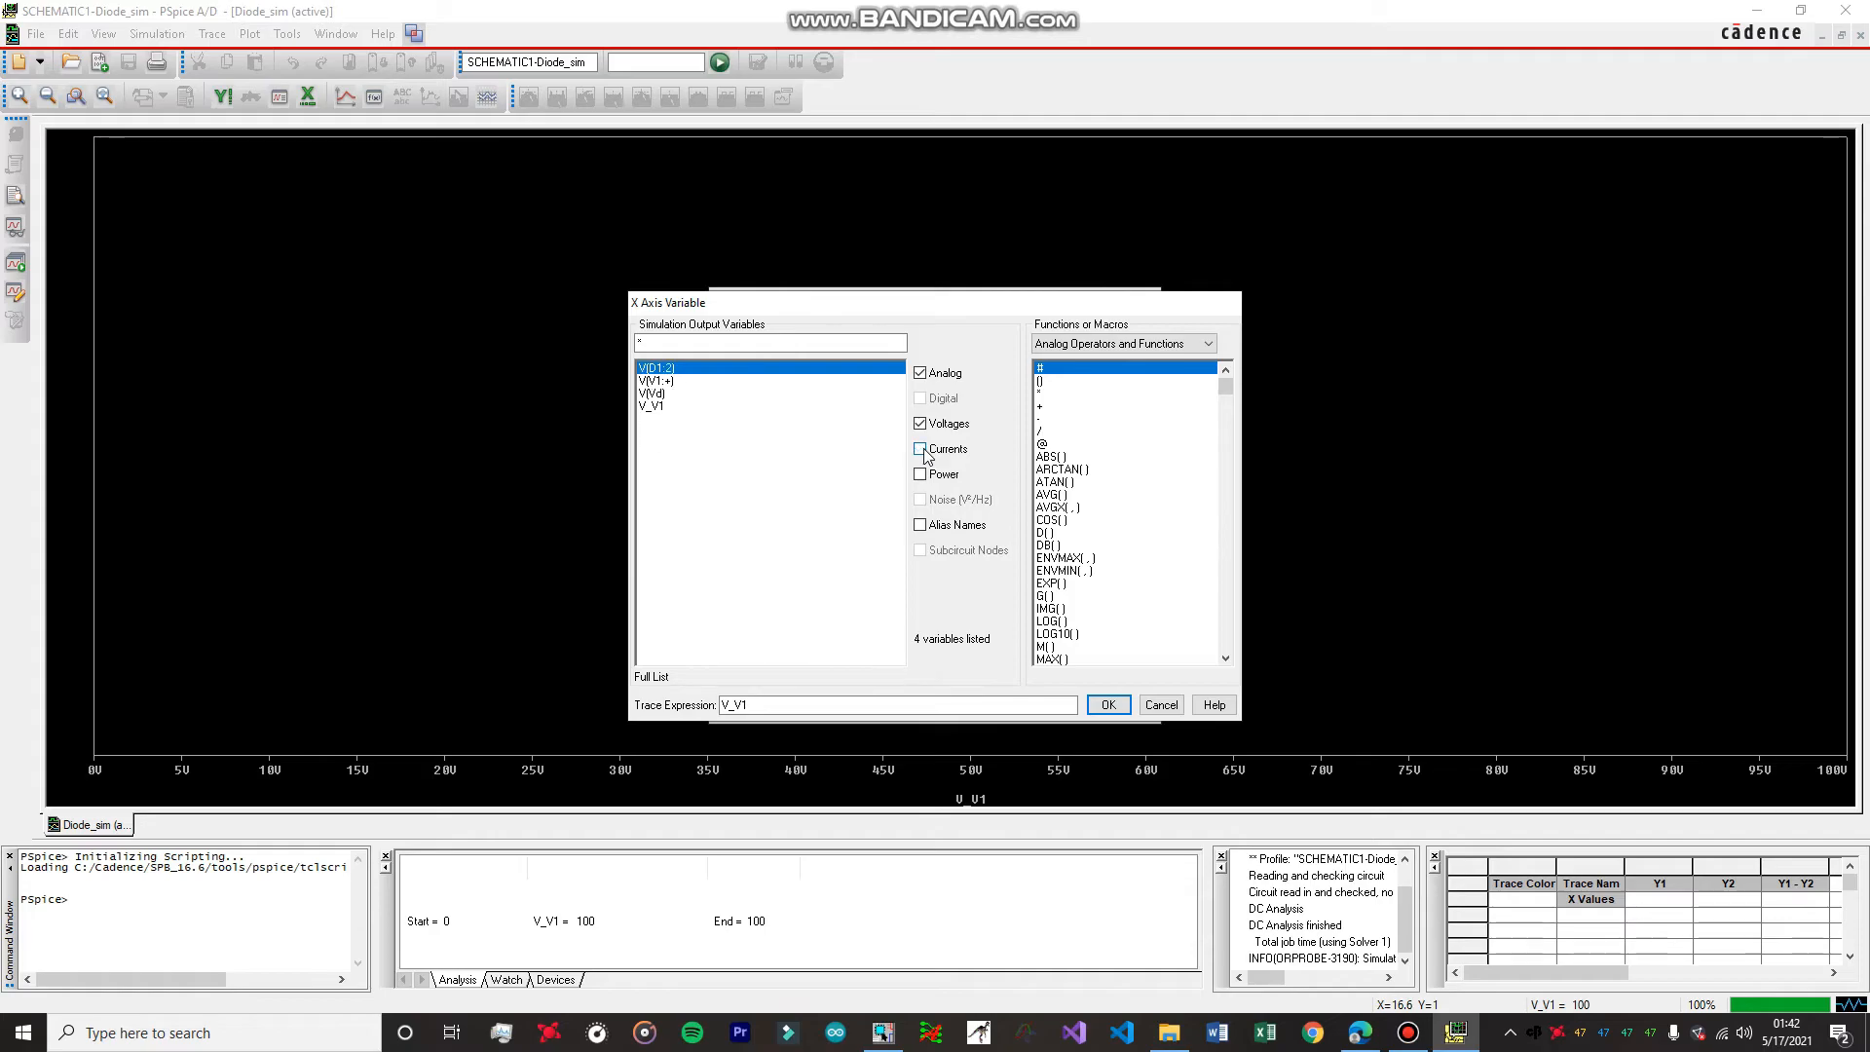
Set the plot's X axis variable to the diode voltage V(Vd), checking the Vd node on the schematic, and apply the axis settings.
left_click(650, 393)
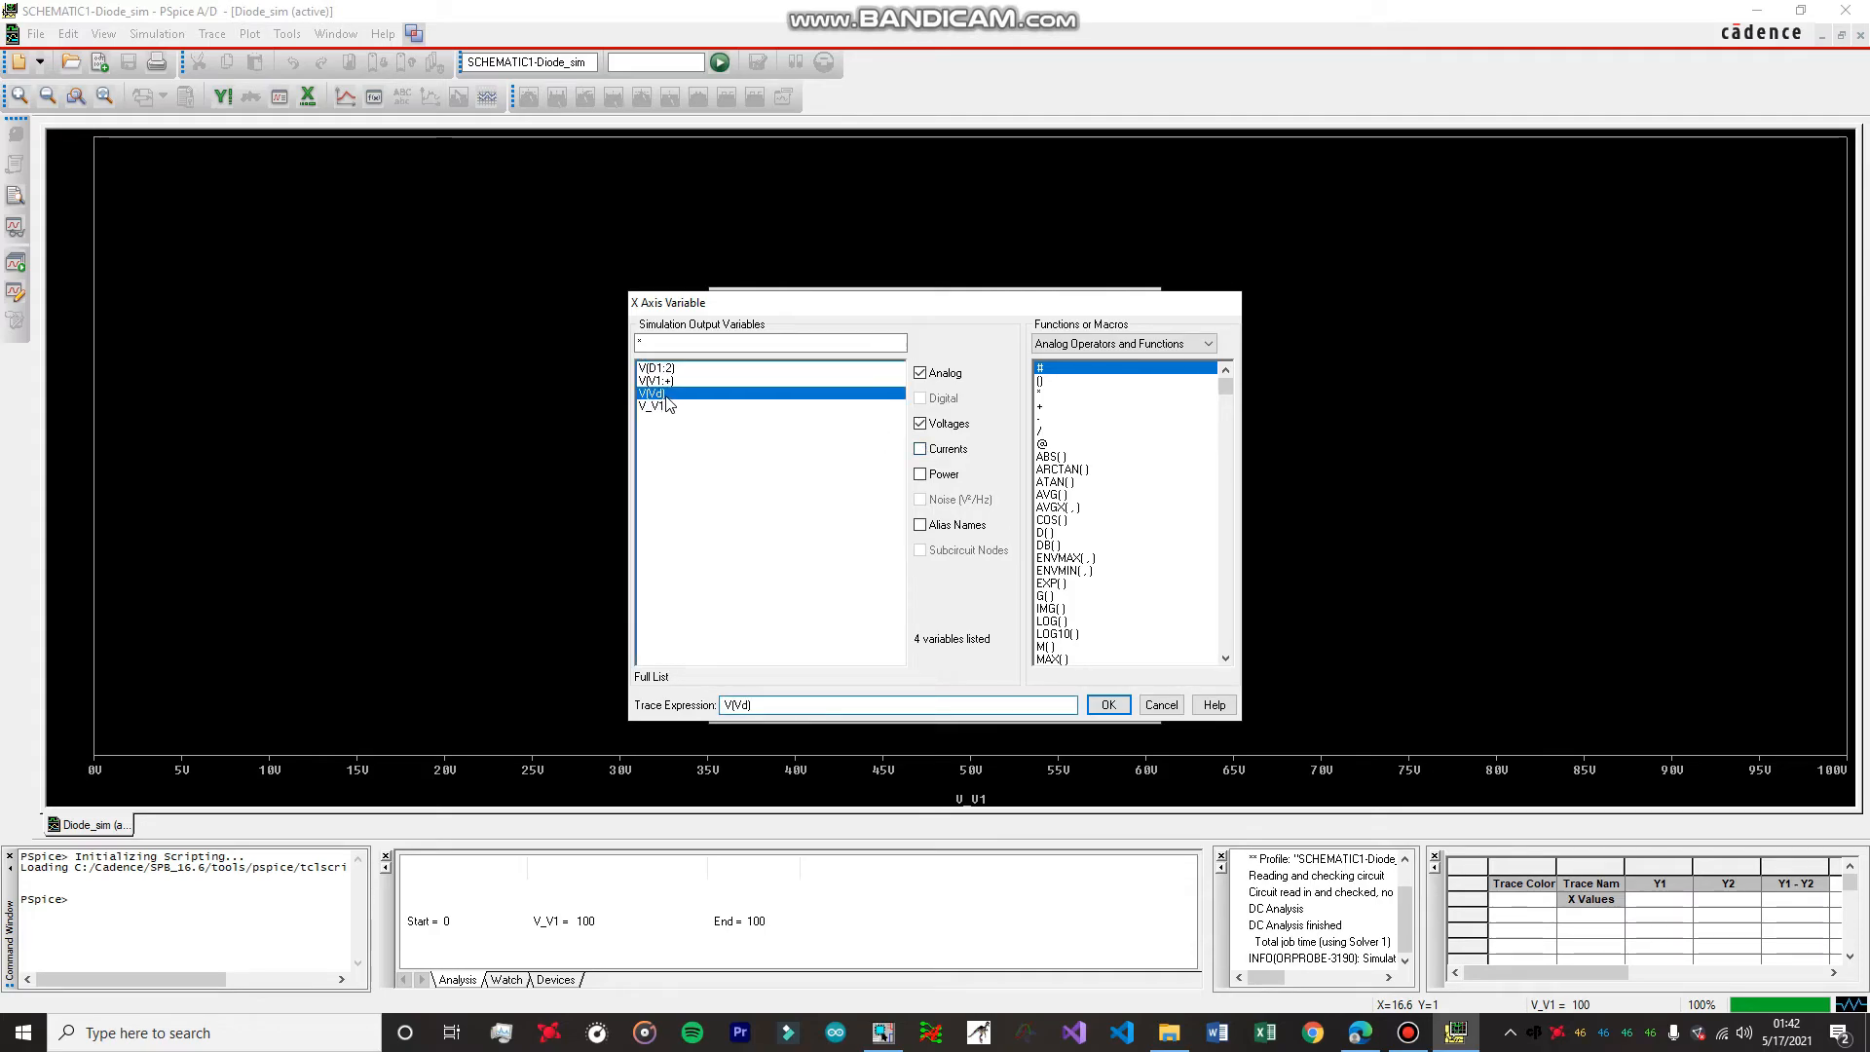
left_click(883, 1034)
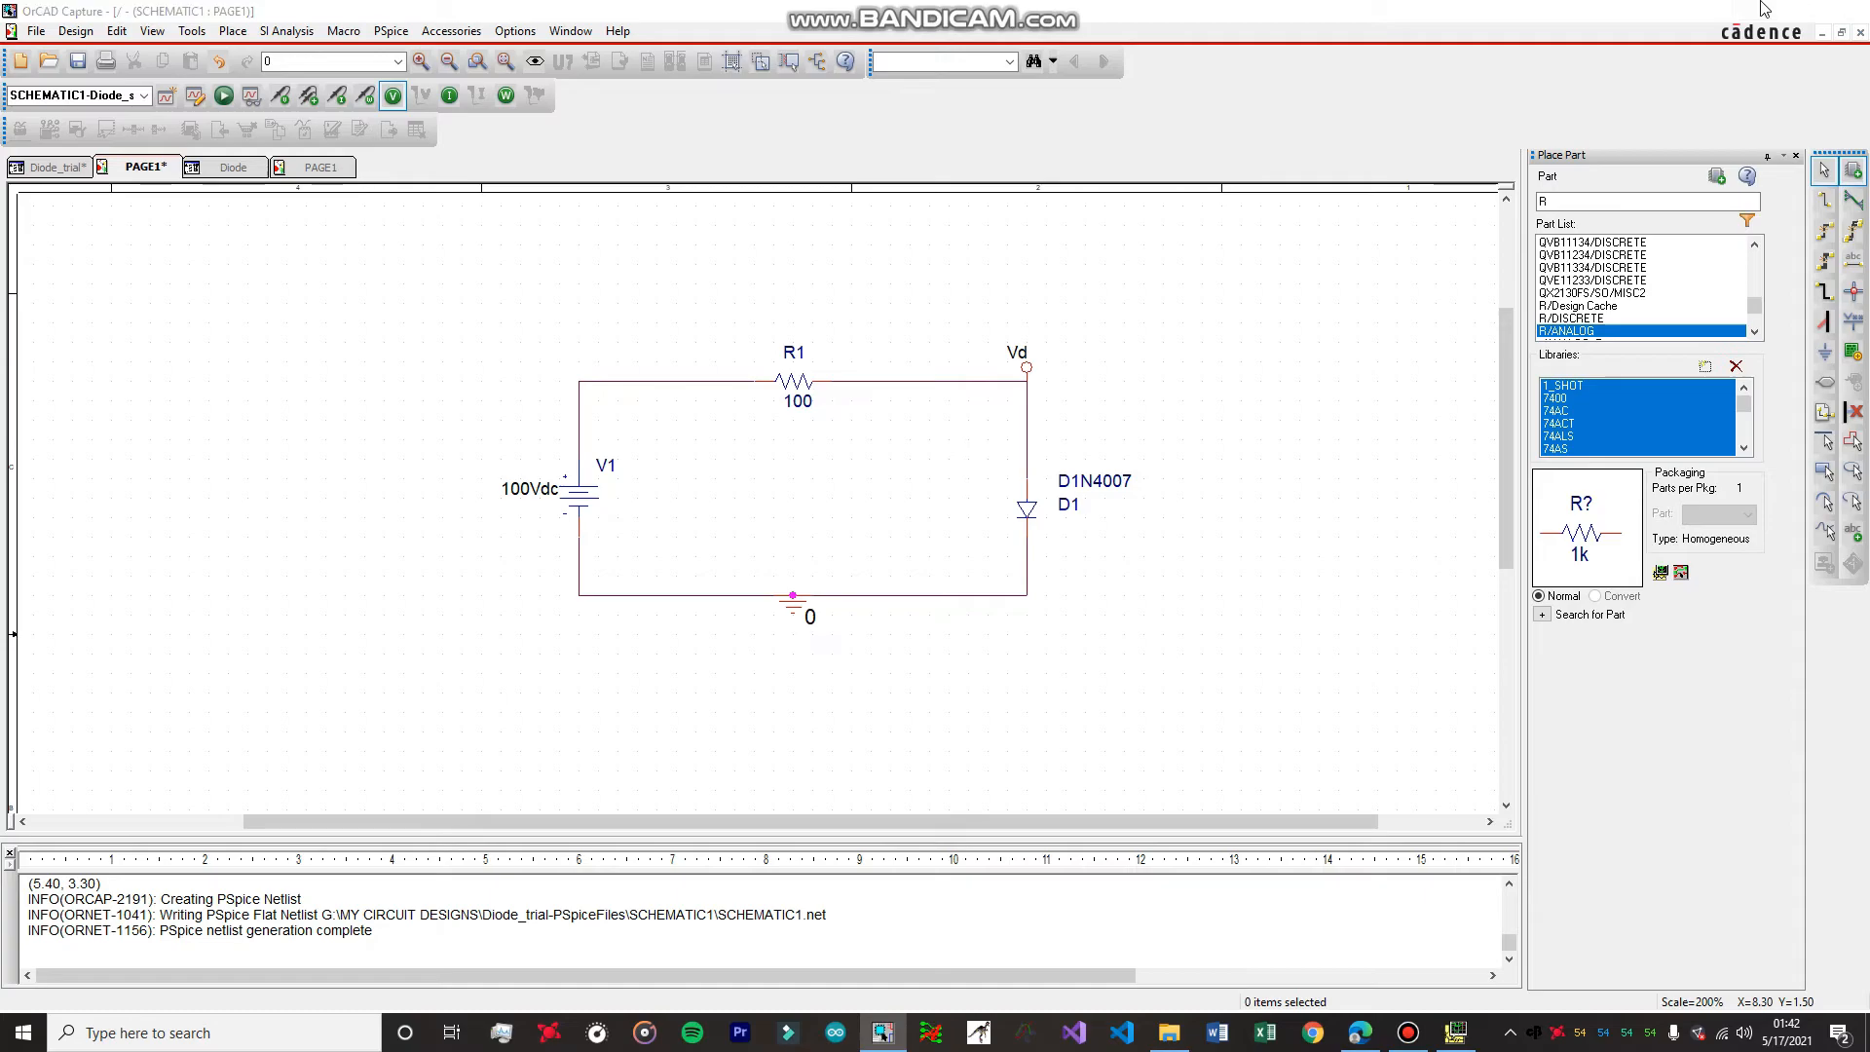
key("alt+Tab")
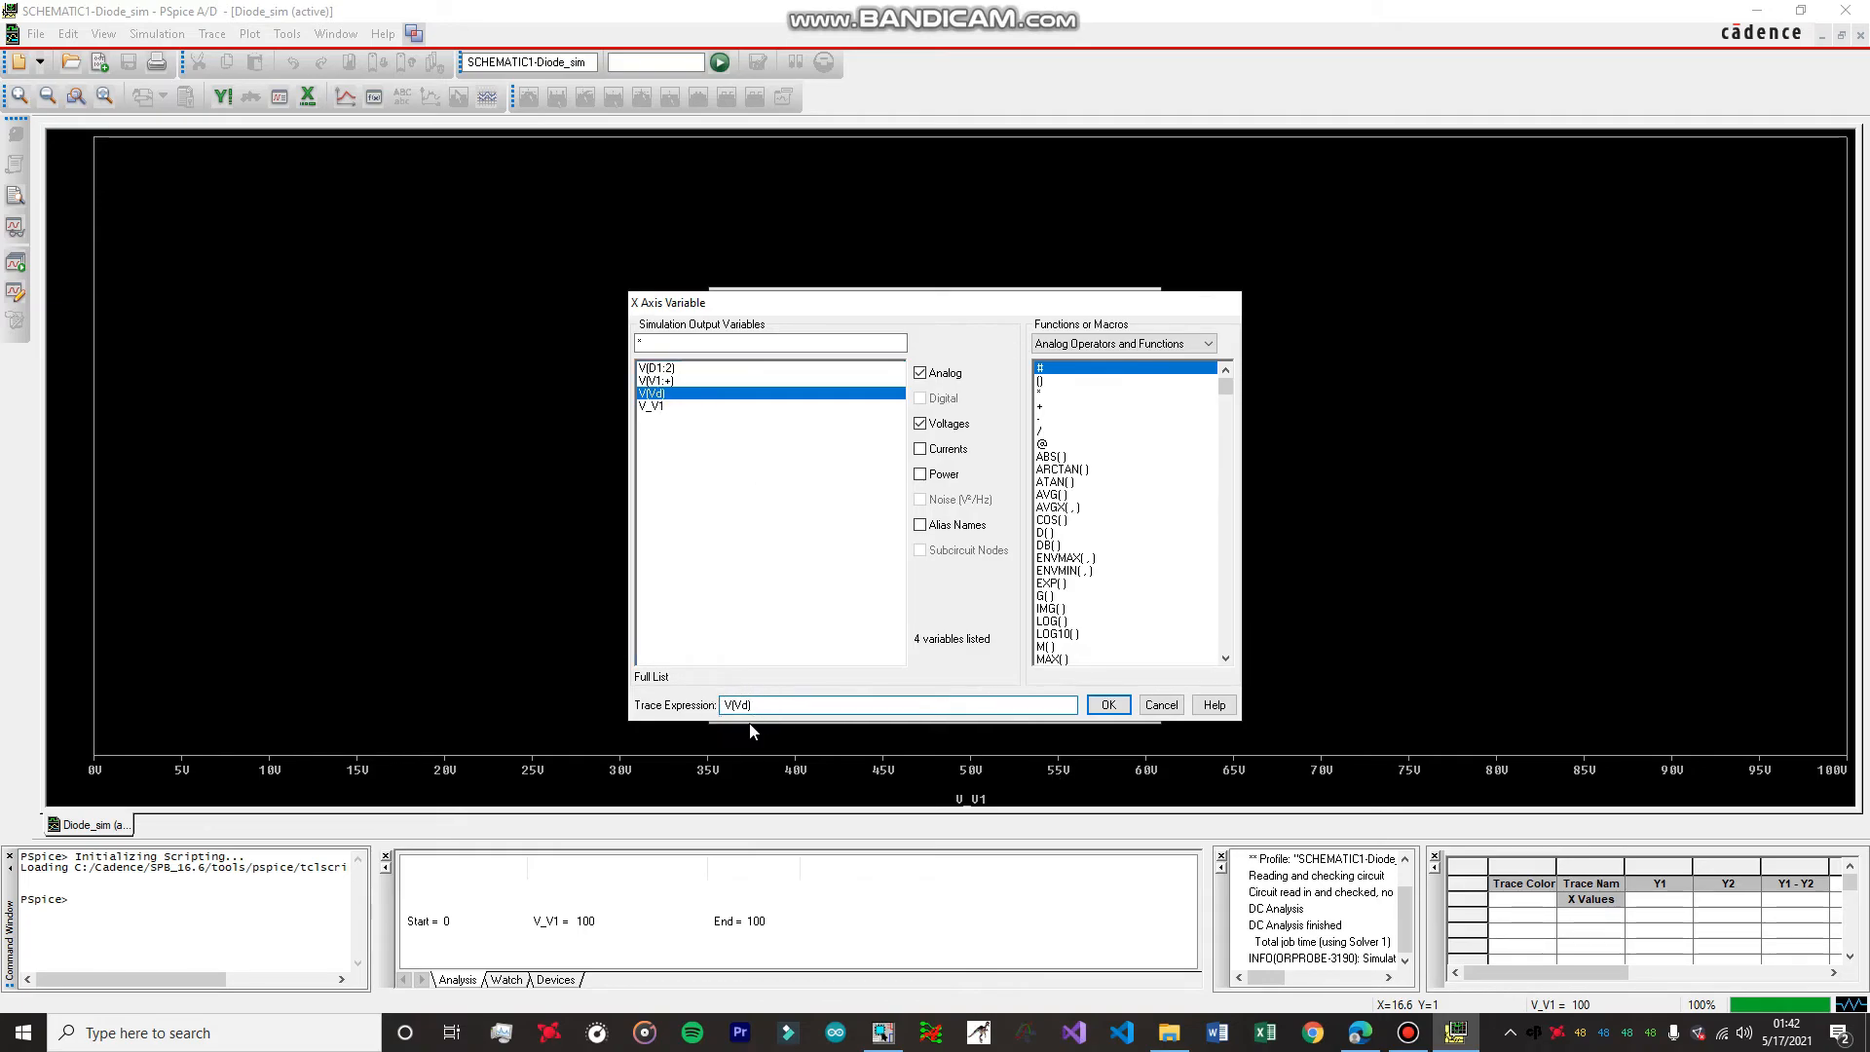
left_click(660, 381)
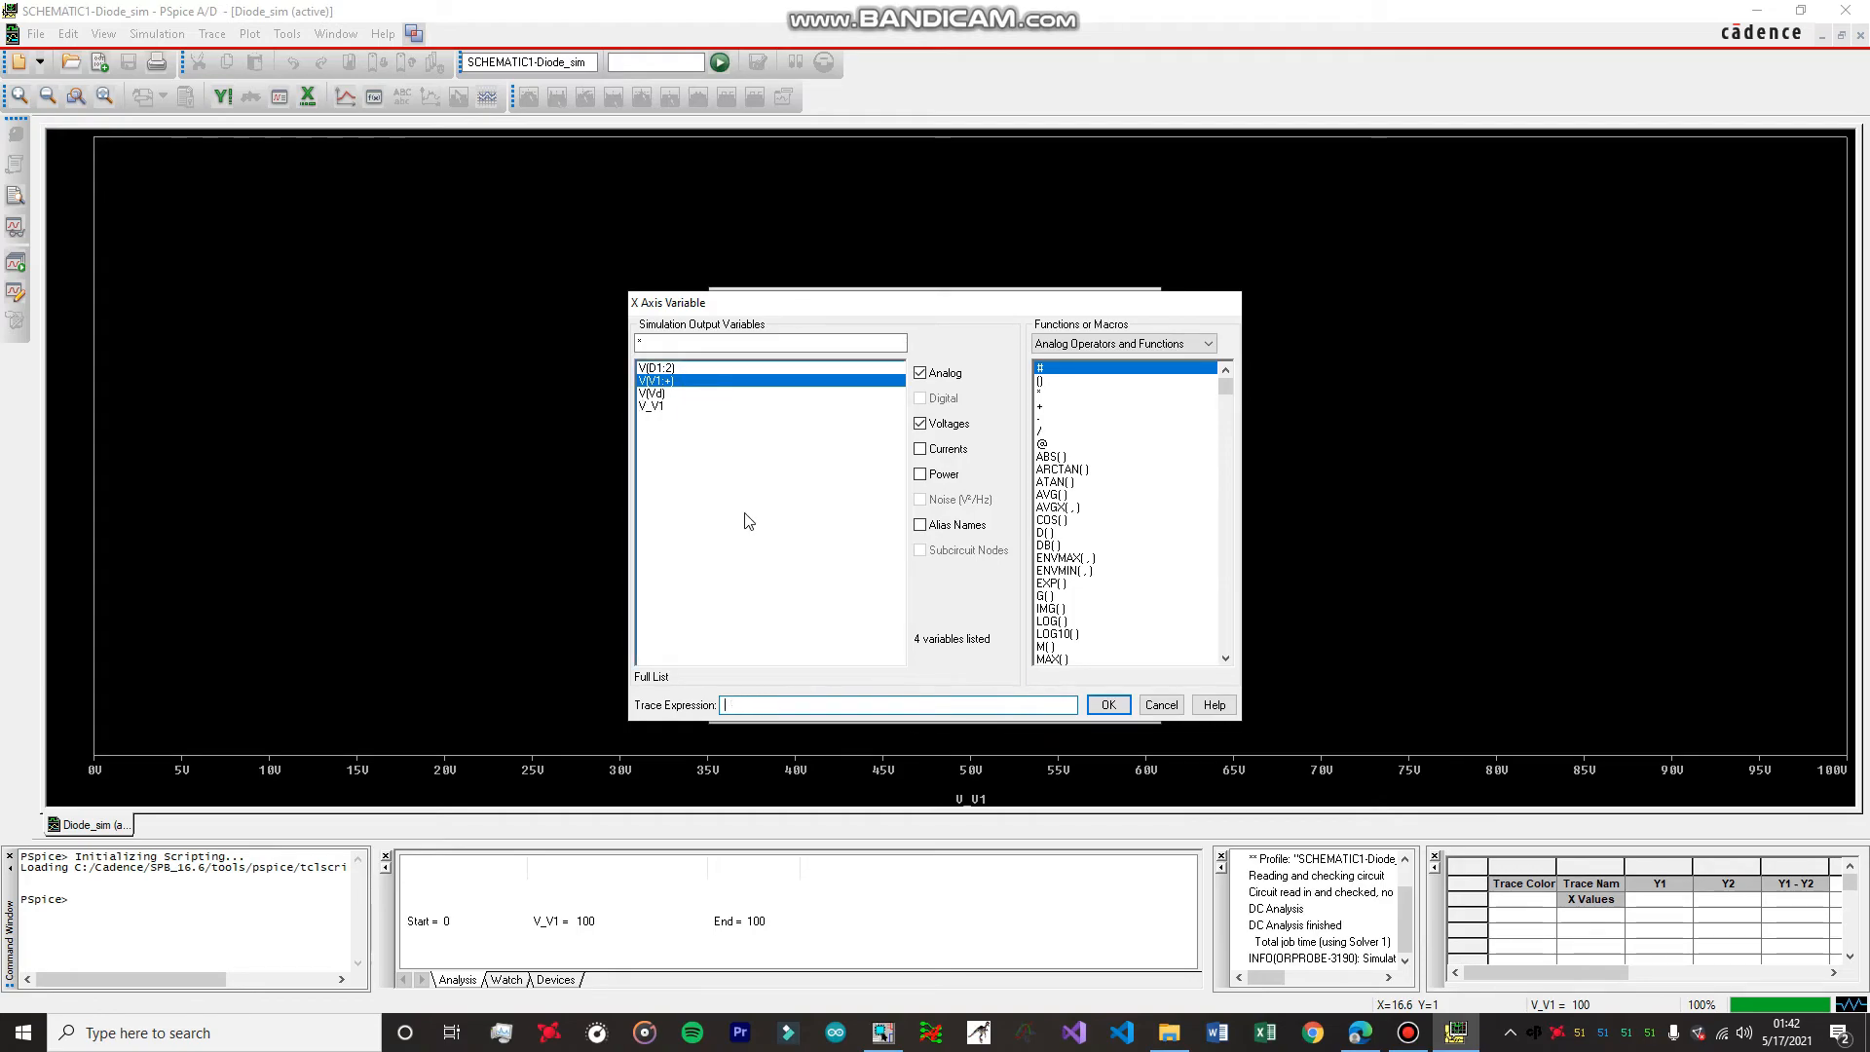
left_click(665, 394)
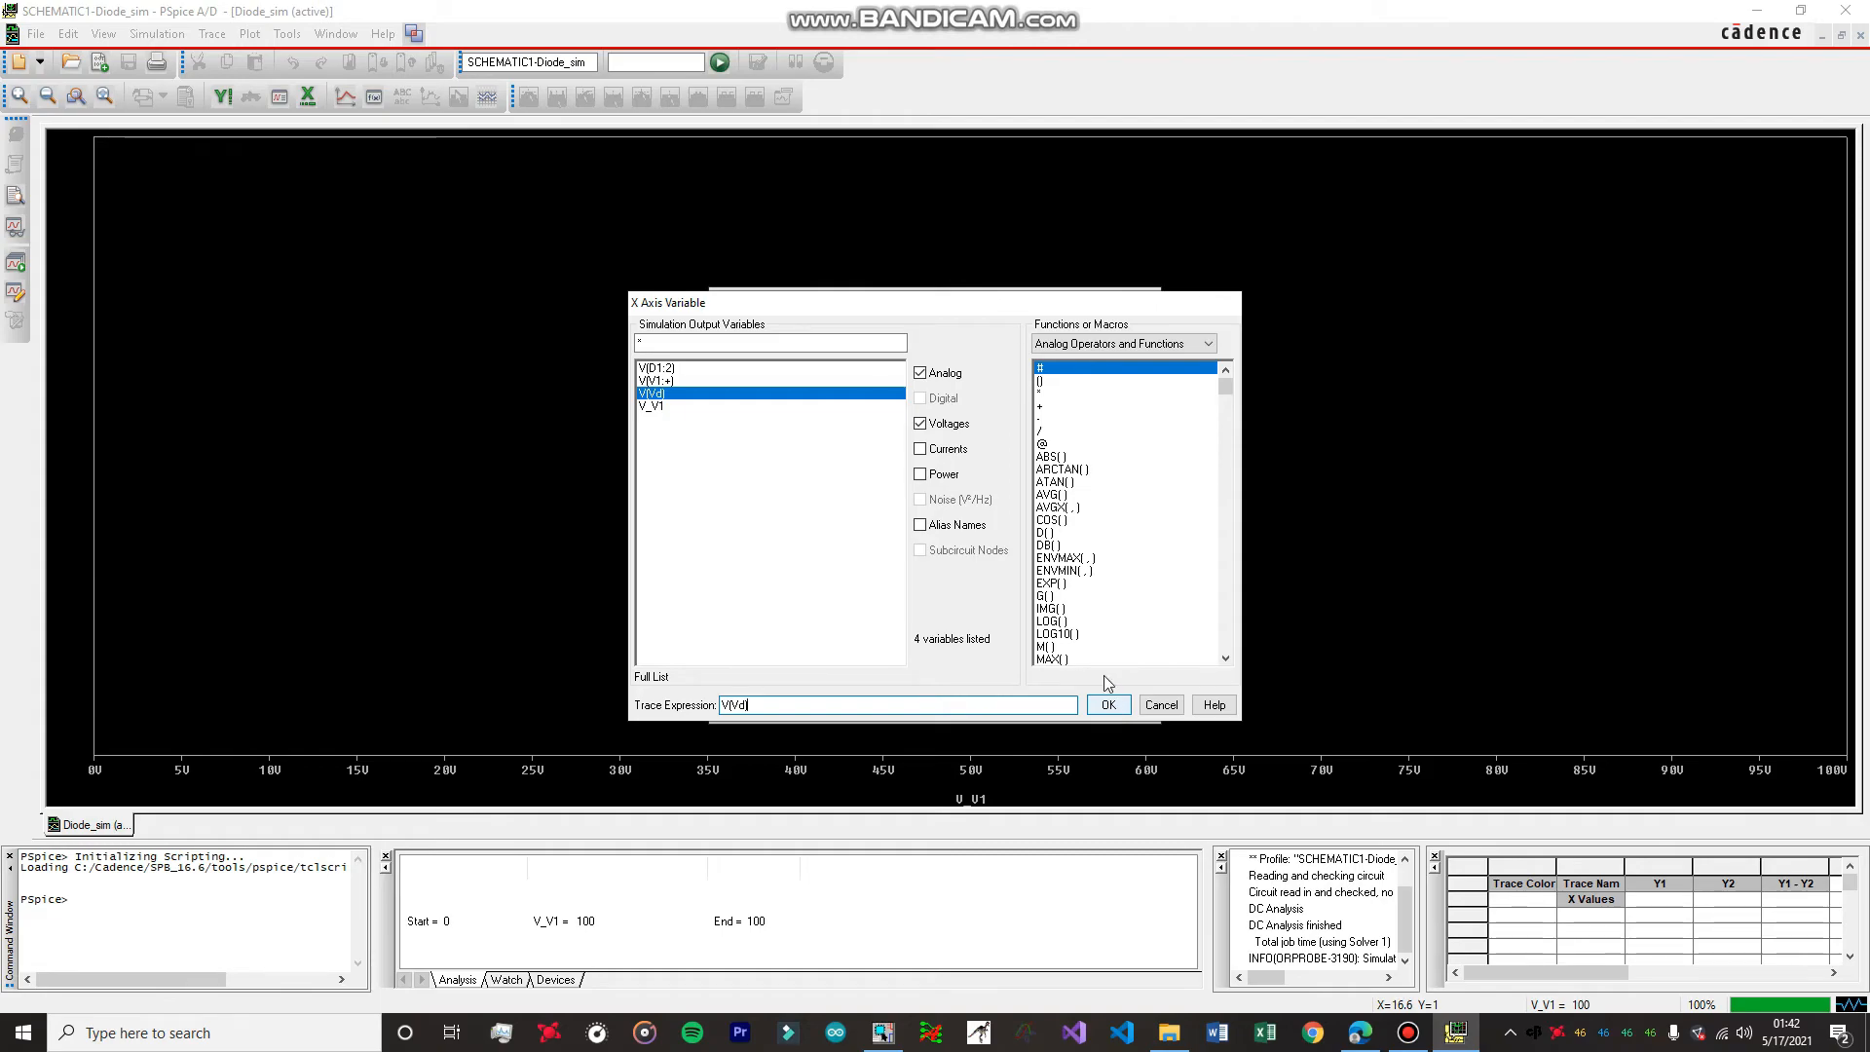
left_click(1108, 706)
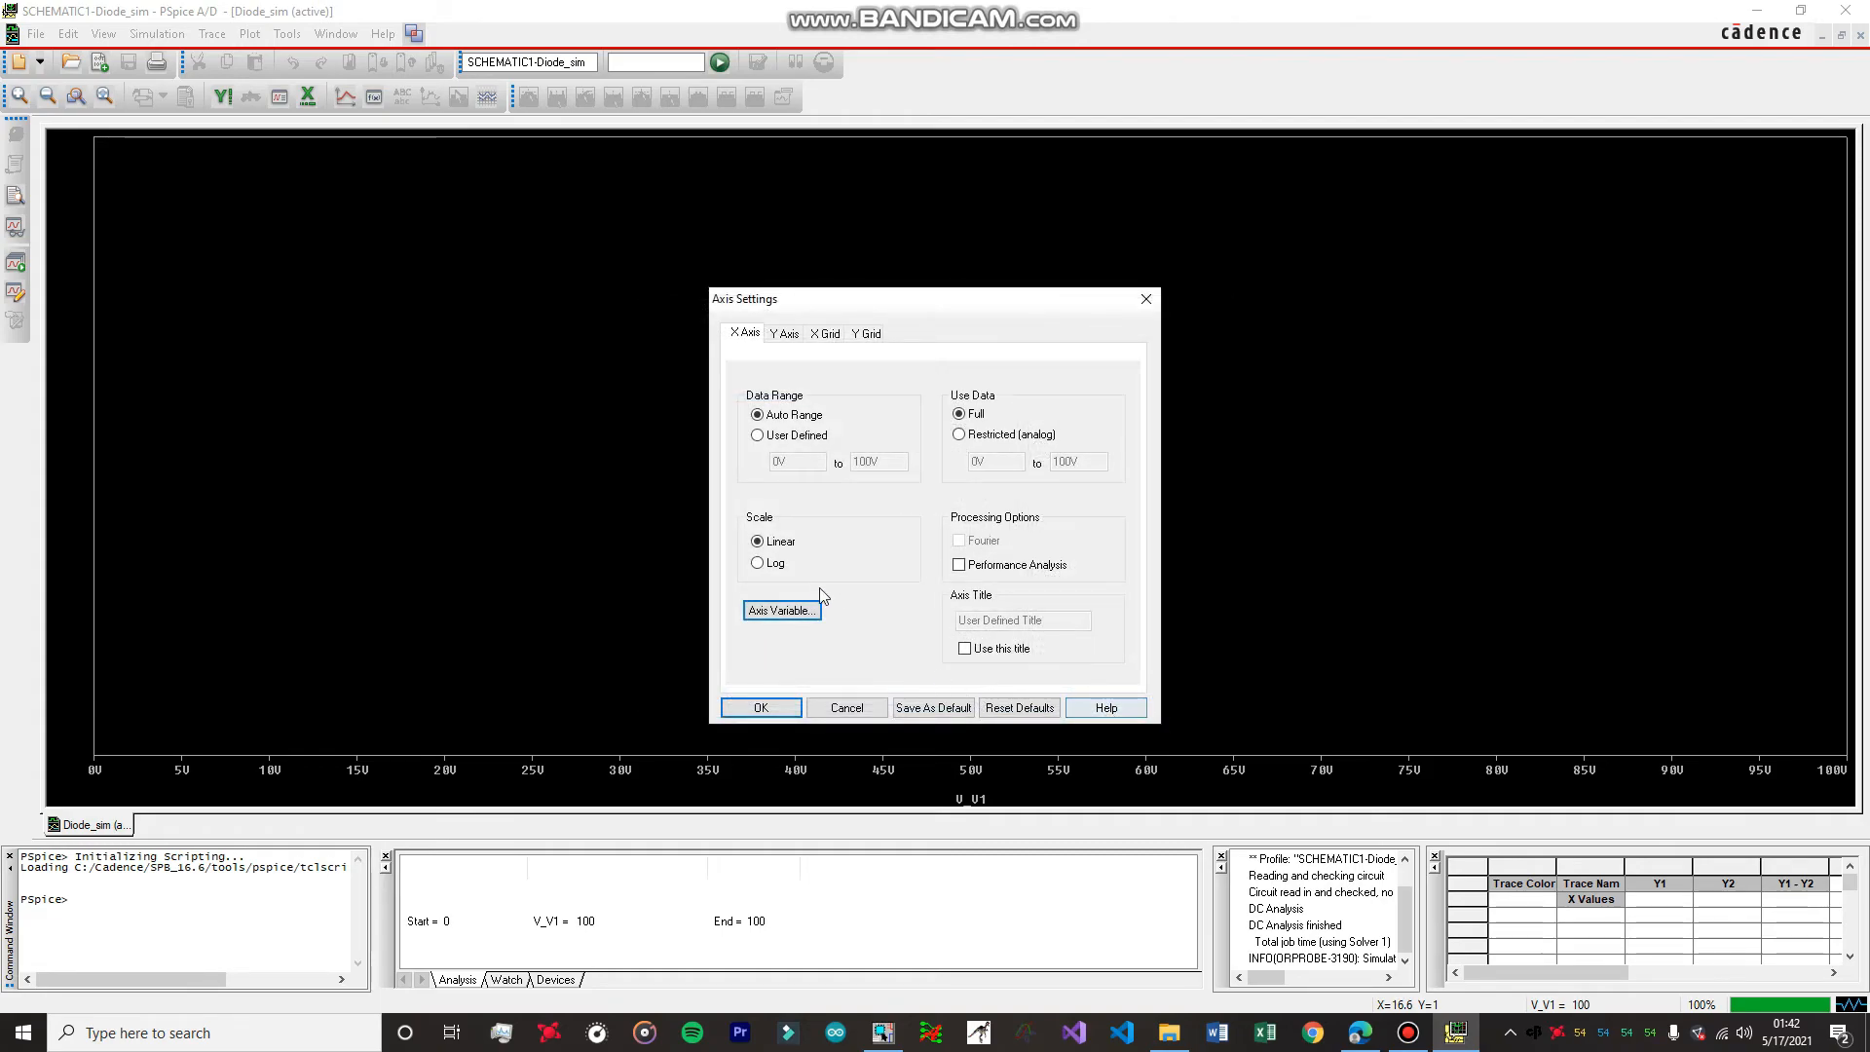
left_click(761, 707)
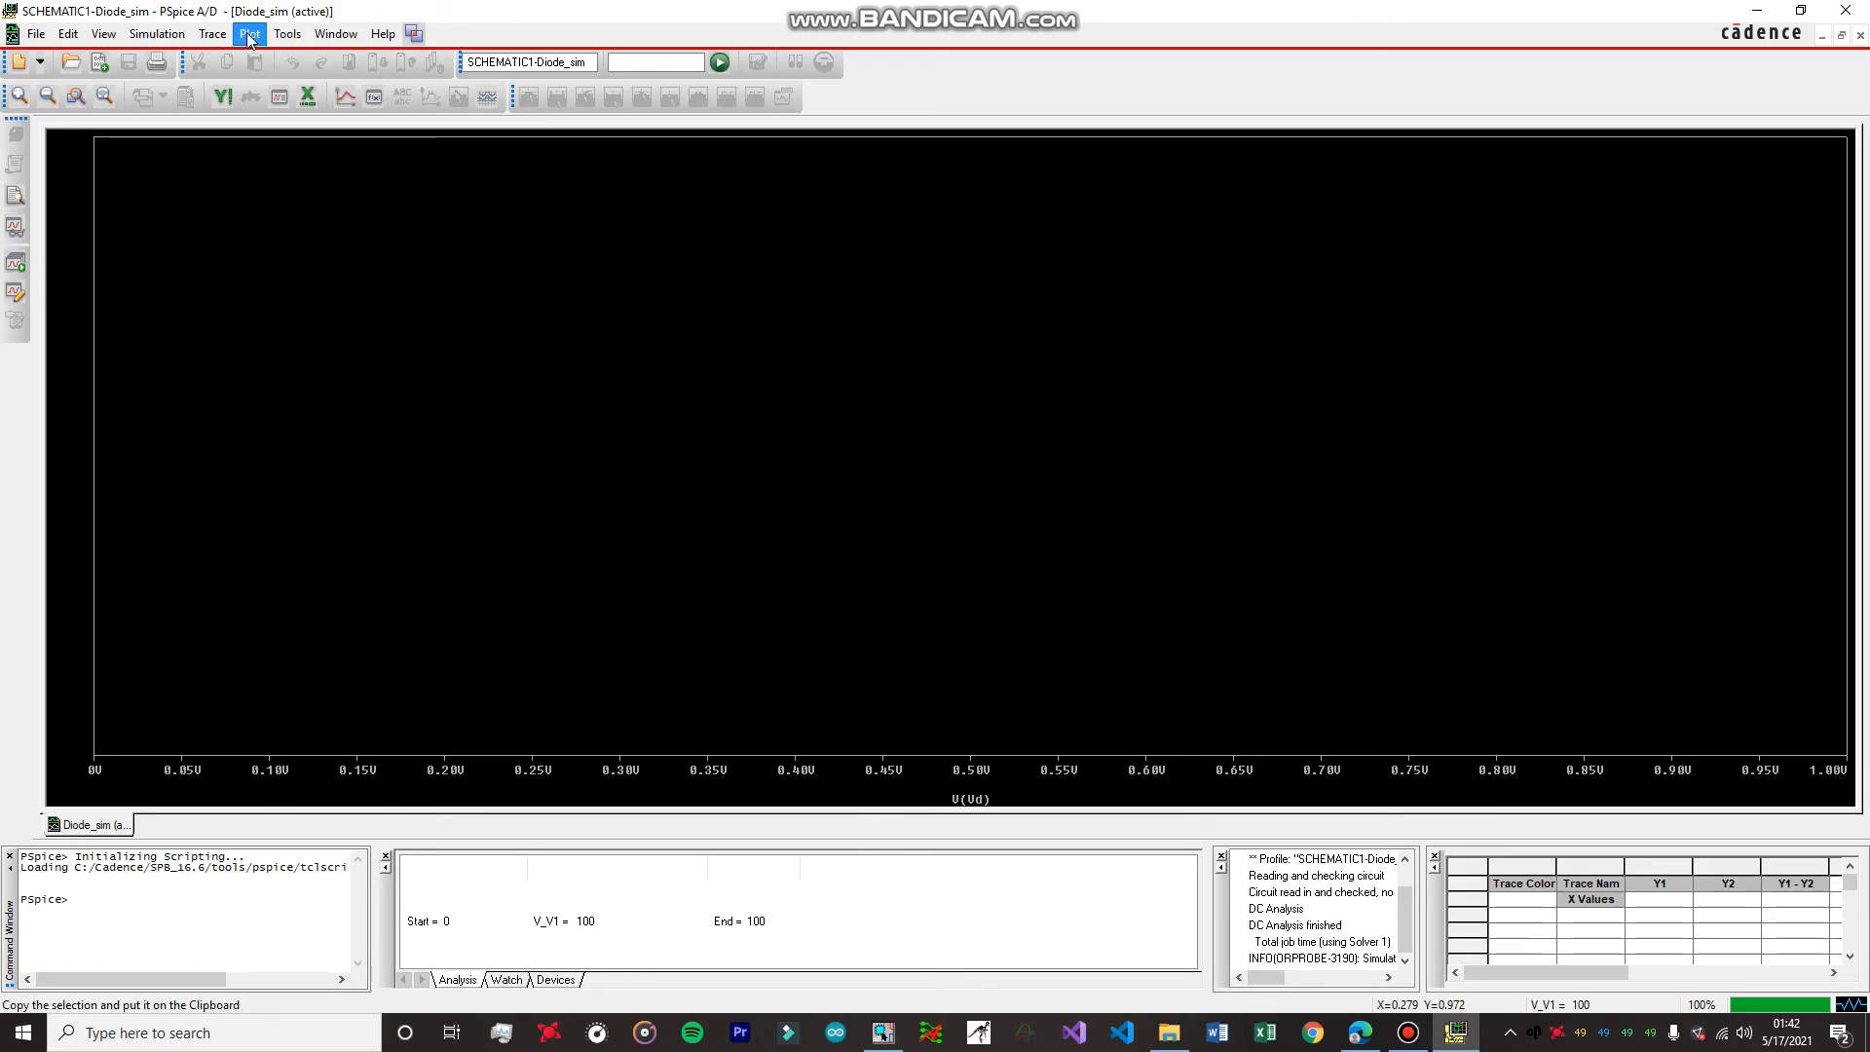
Add the diode current I(D1) as a trace, filtering out alias names, power and voltages from the variable list.
left_click(211, 35)
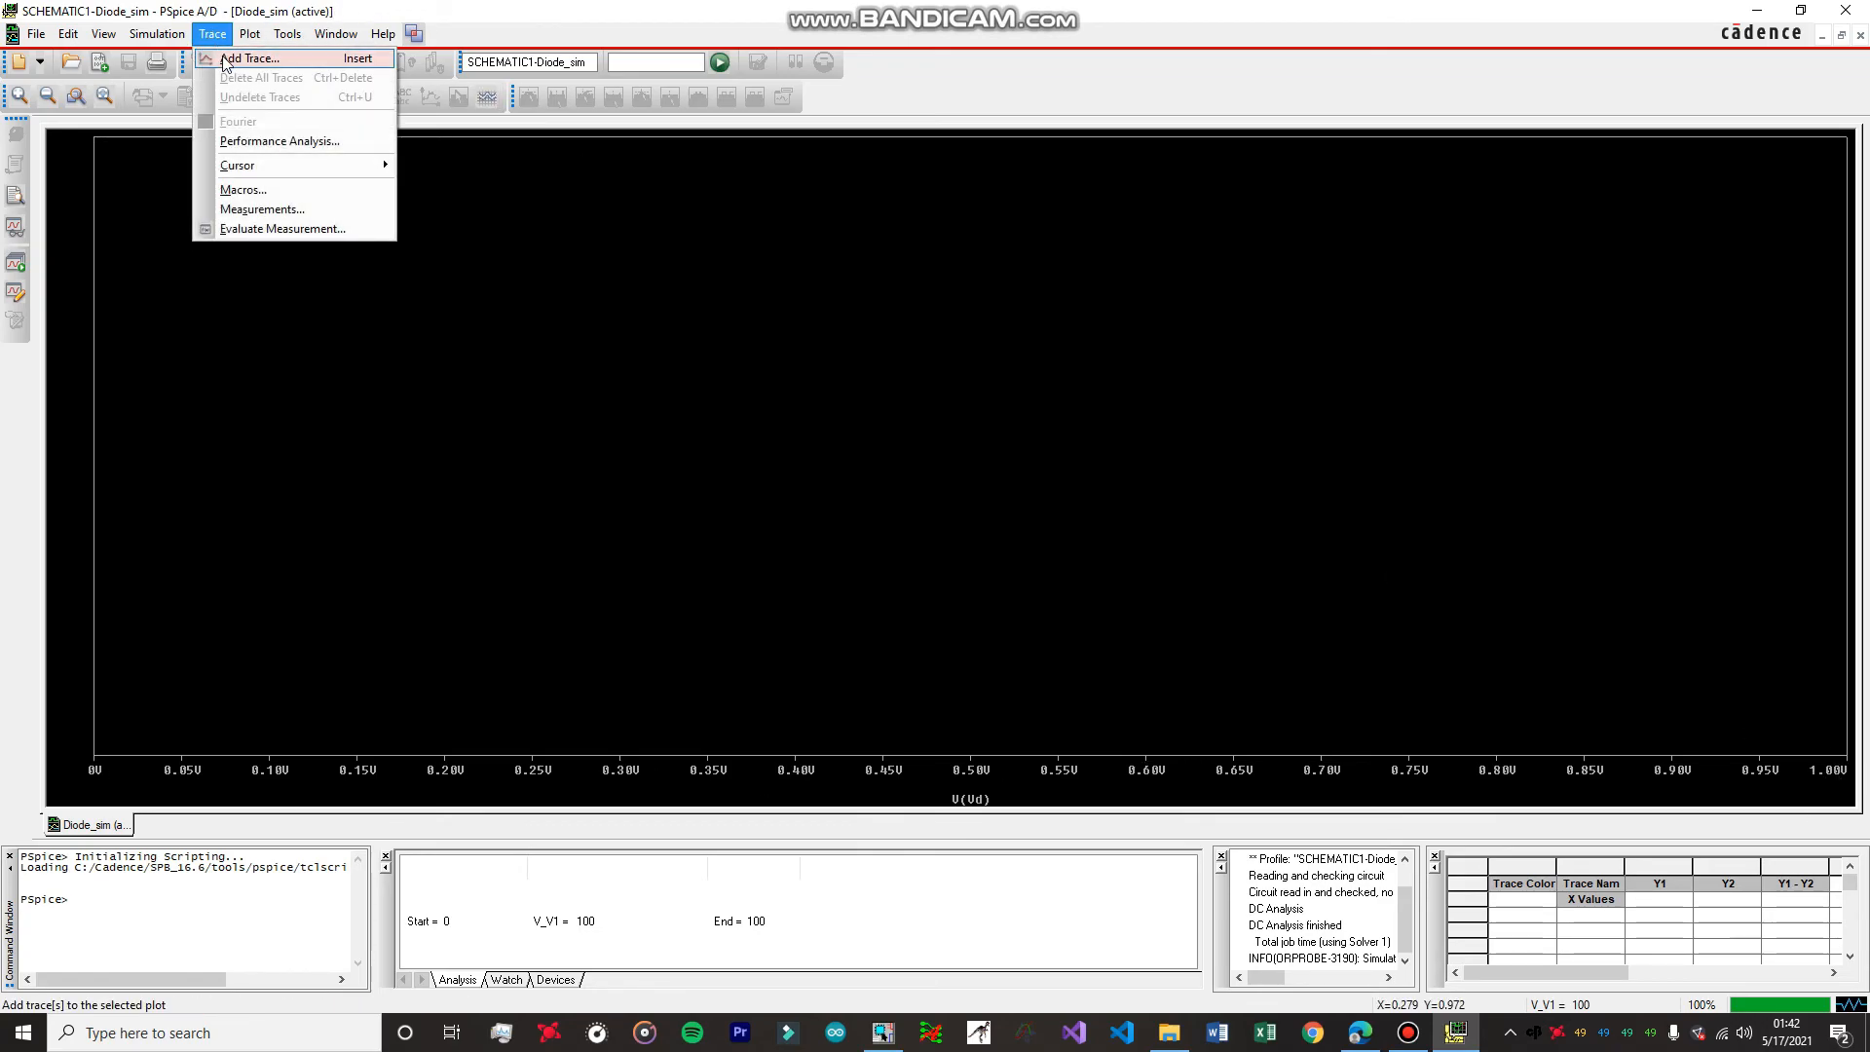
left_click(237, 58)
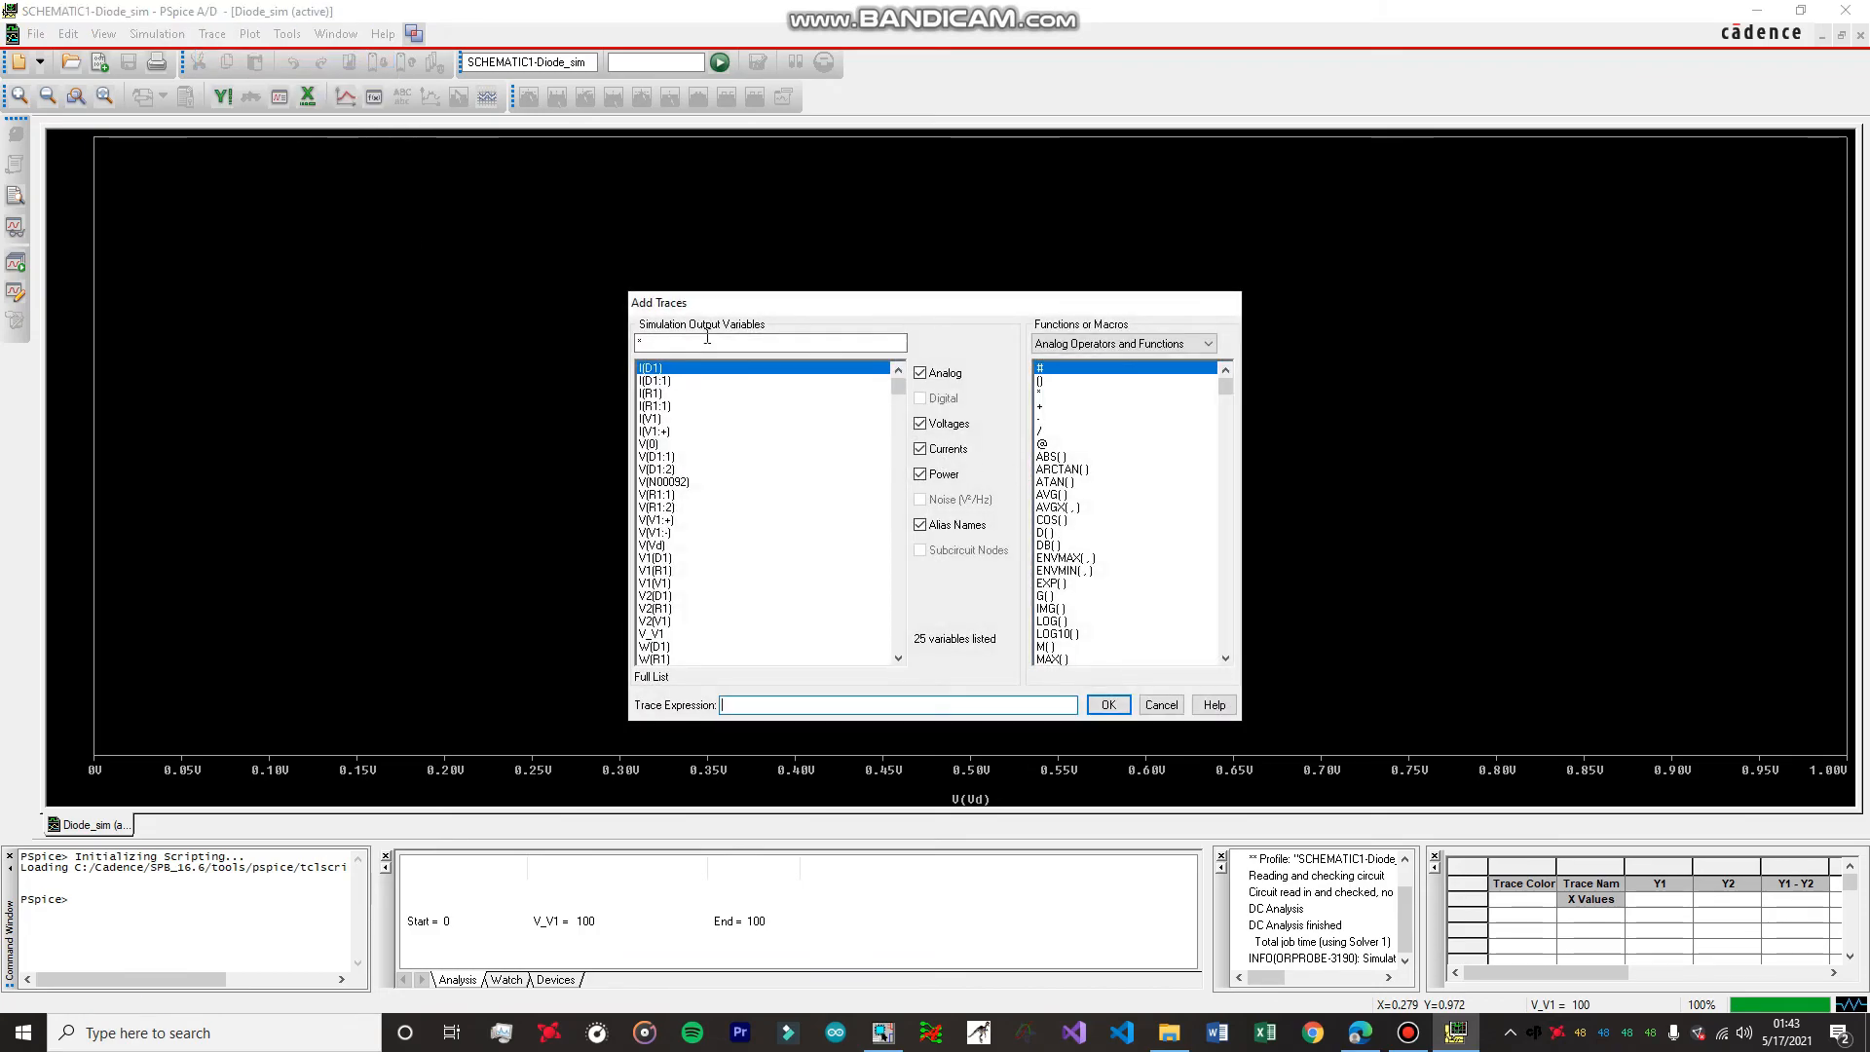
left_click(919, 525)
left_click(919, 474)
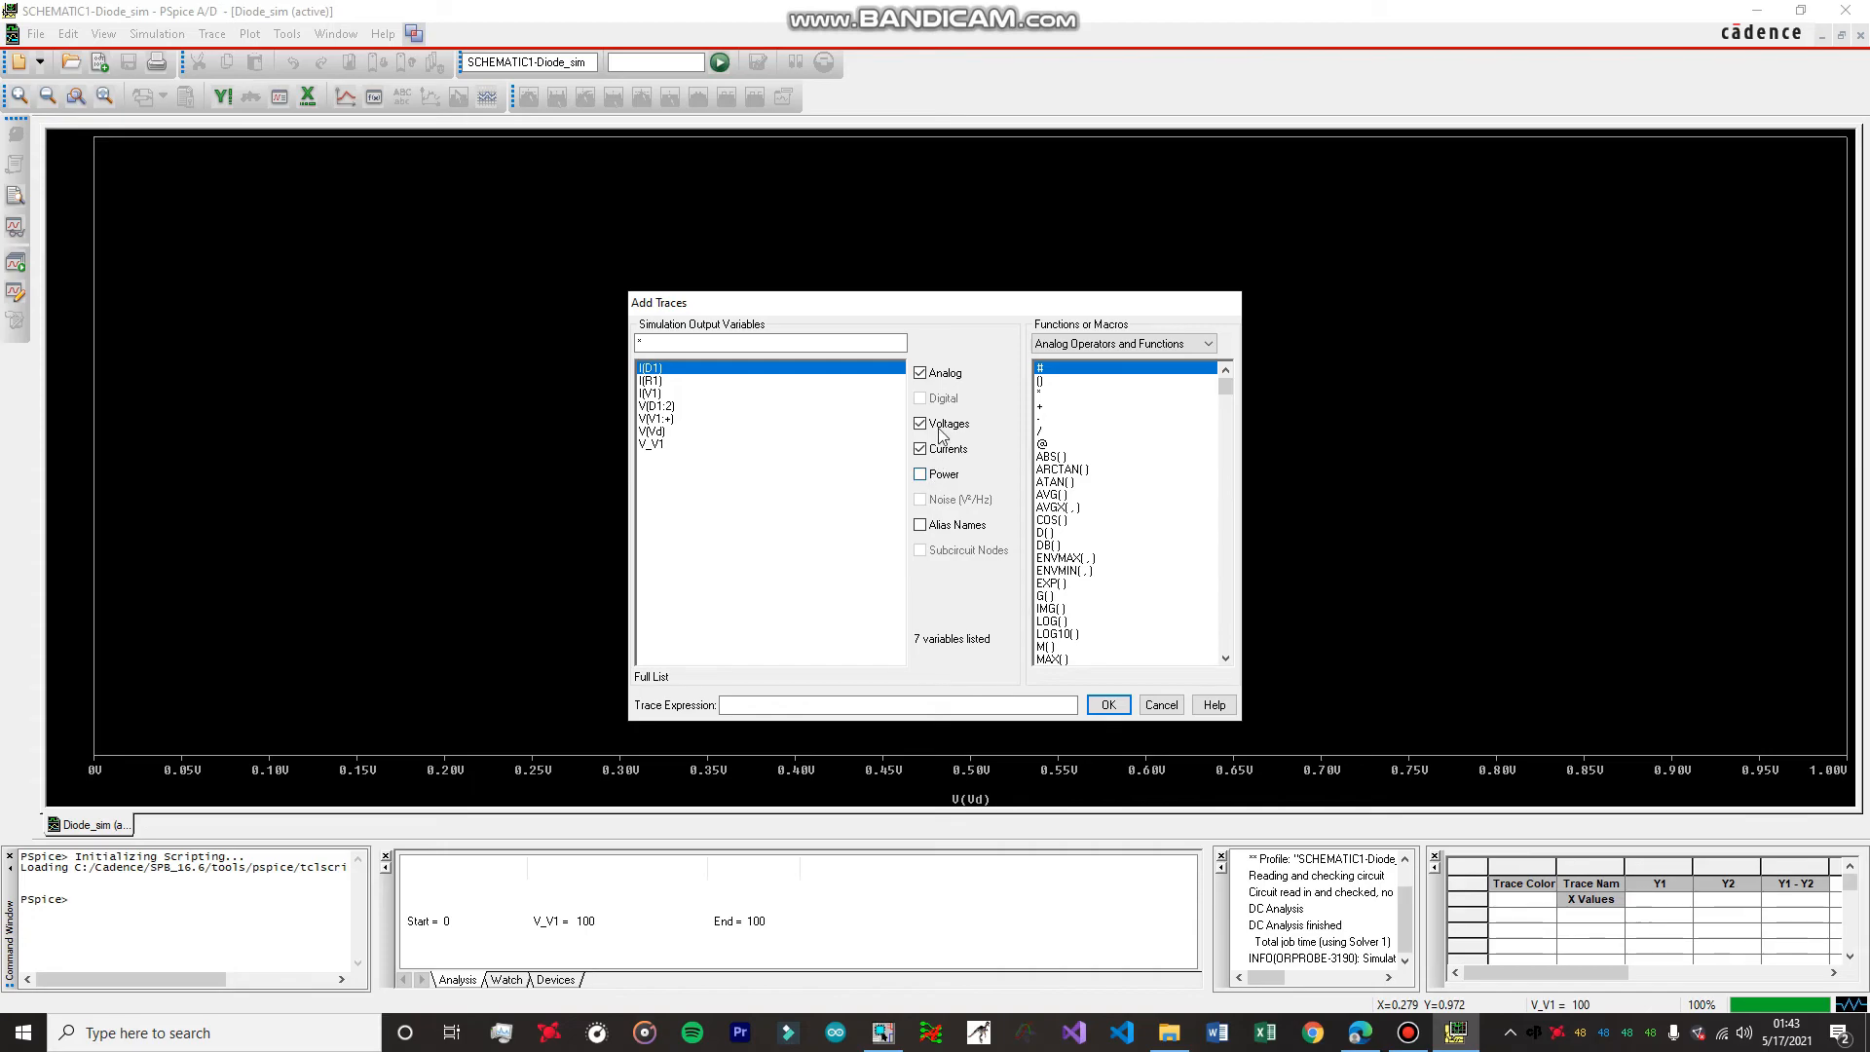
left_click(921, 424)
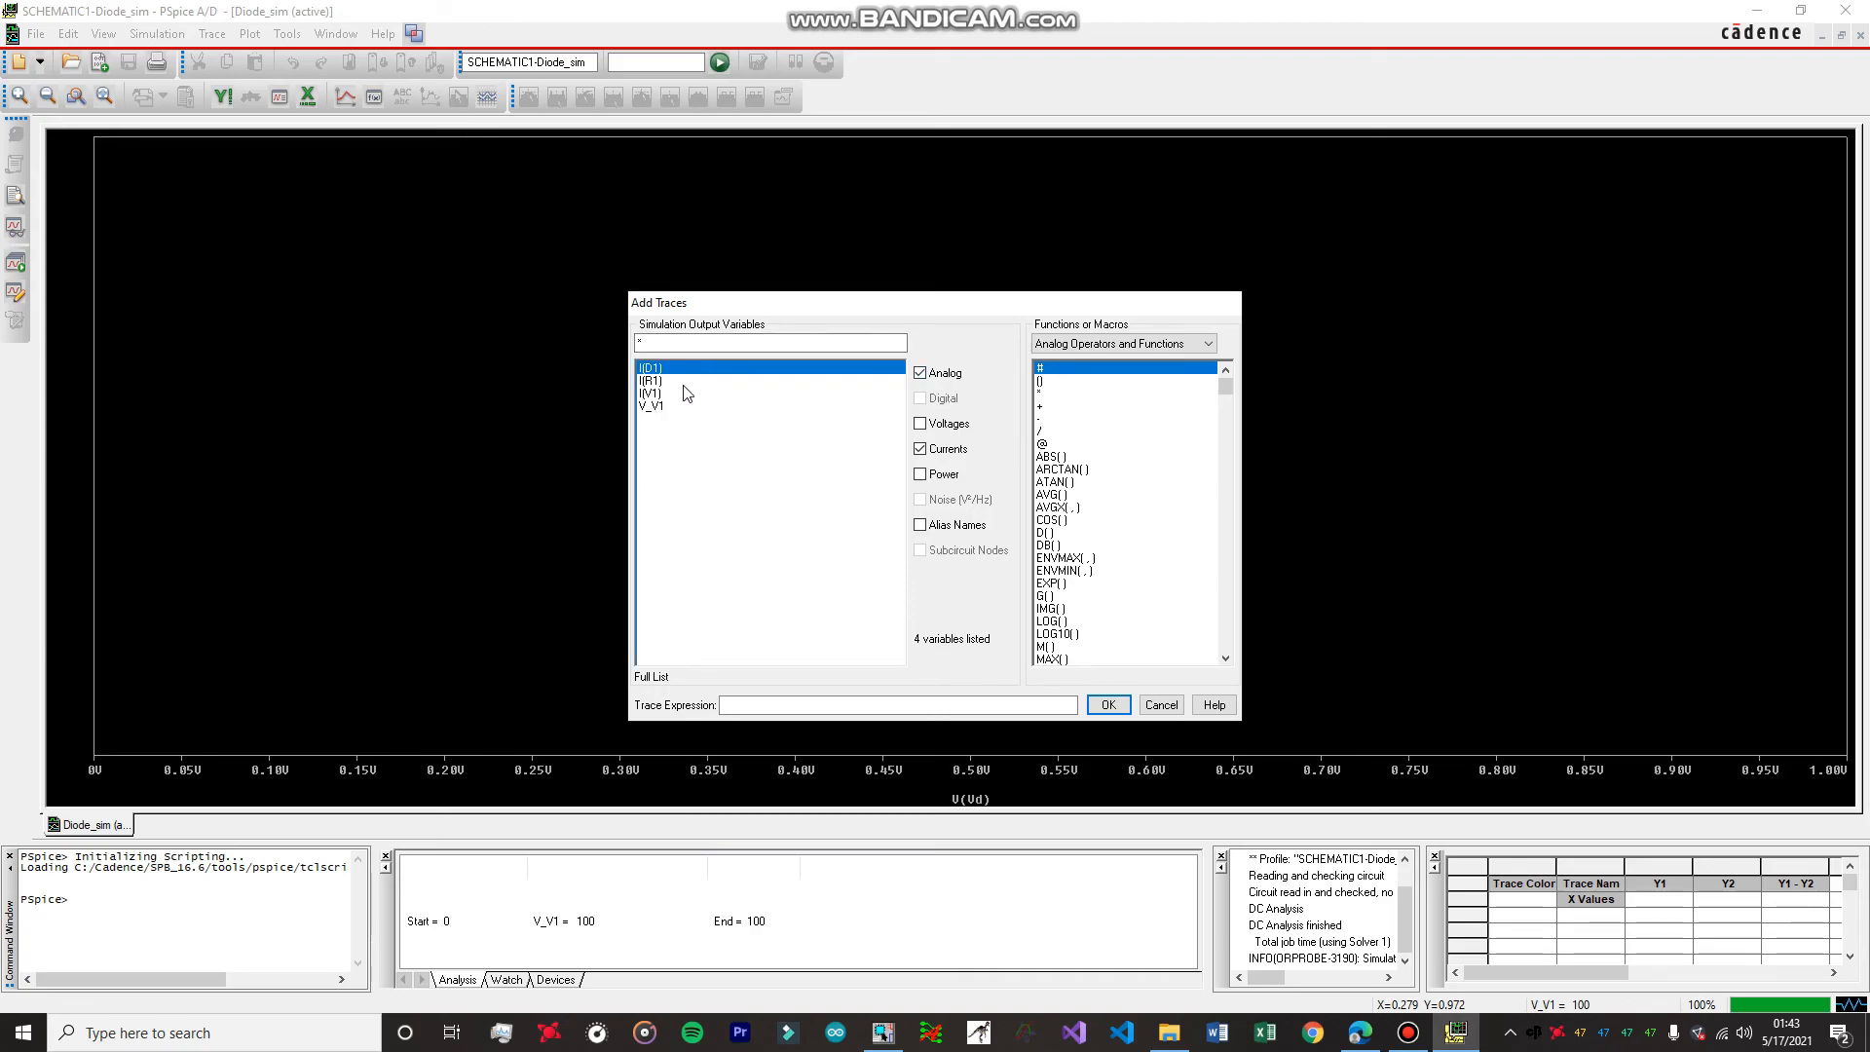
left_click(921, 374)
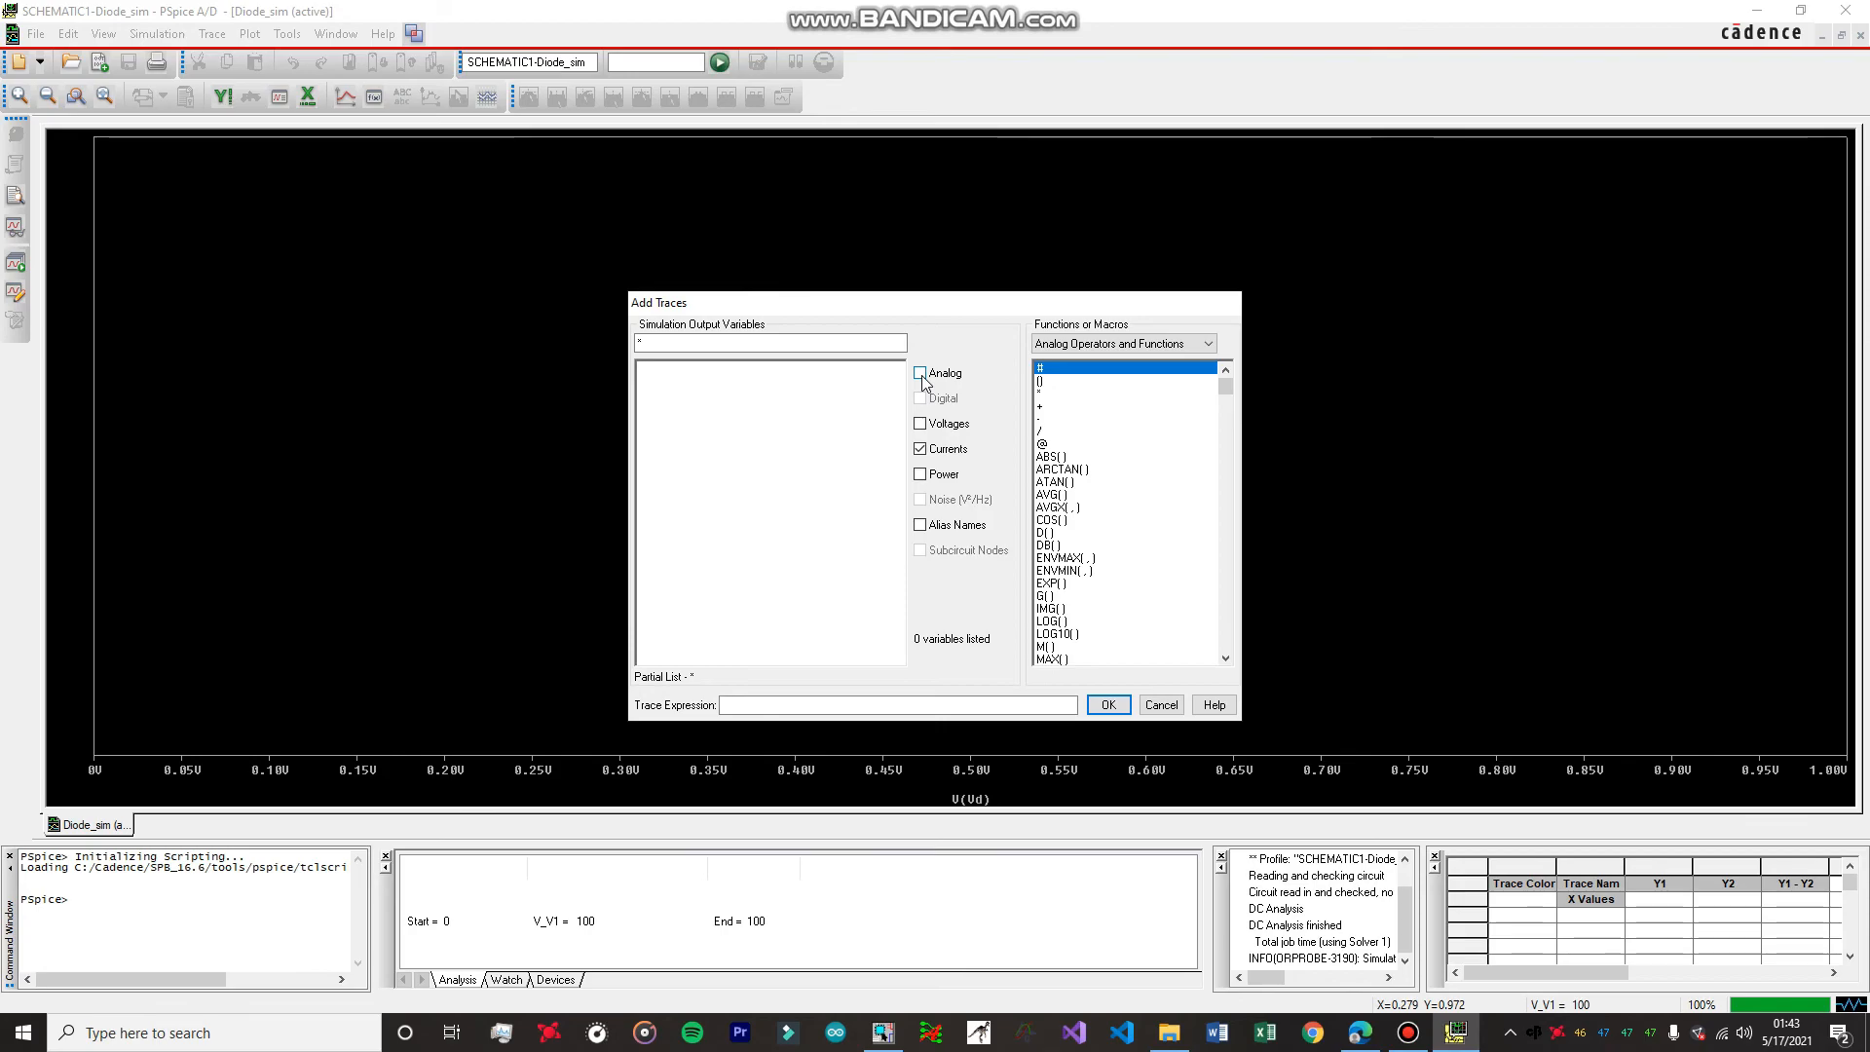
left_click(921, 374)
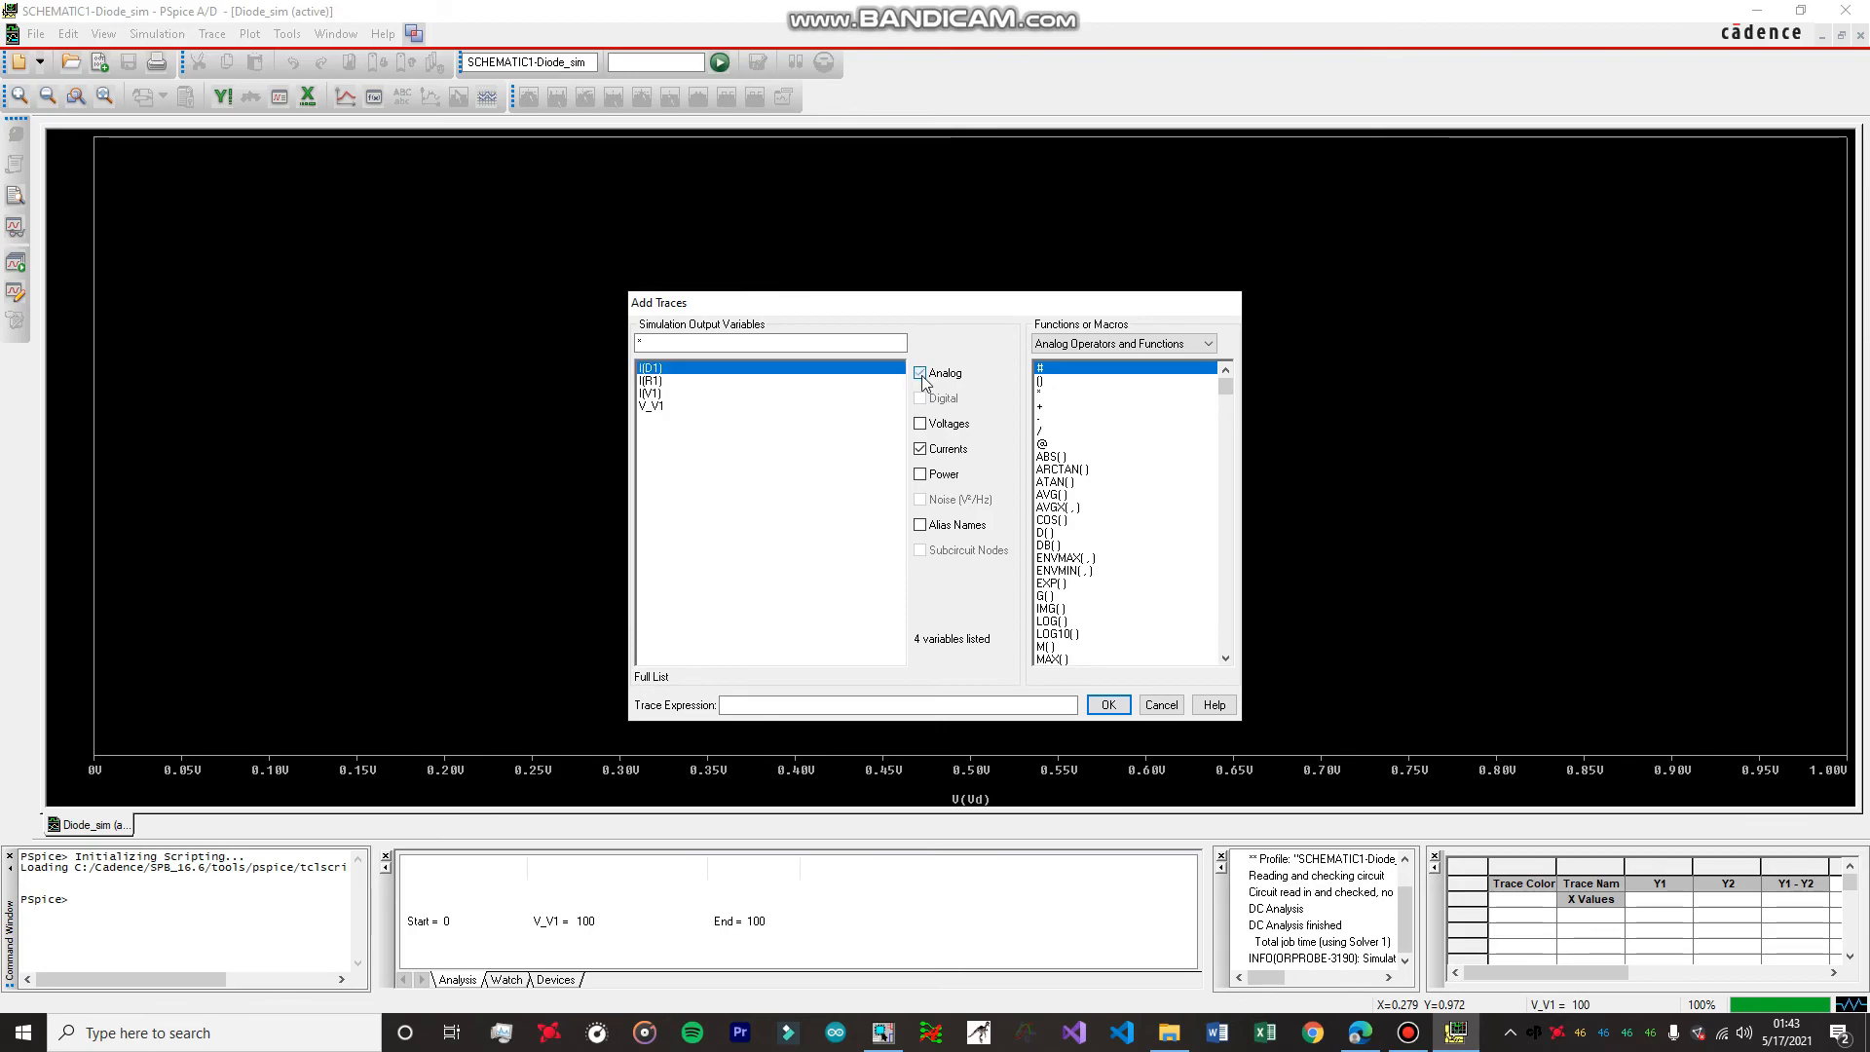
left_click(660, 369)
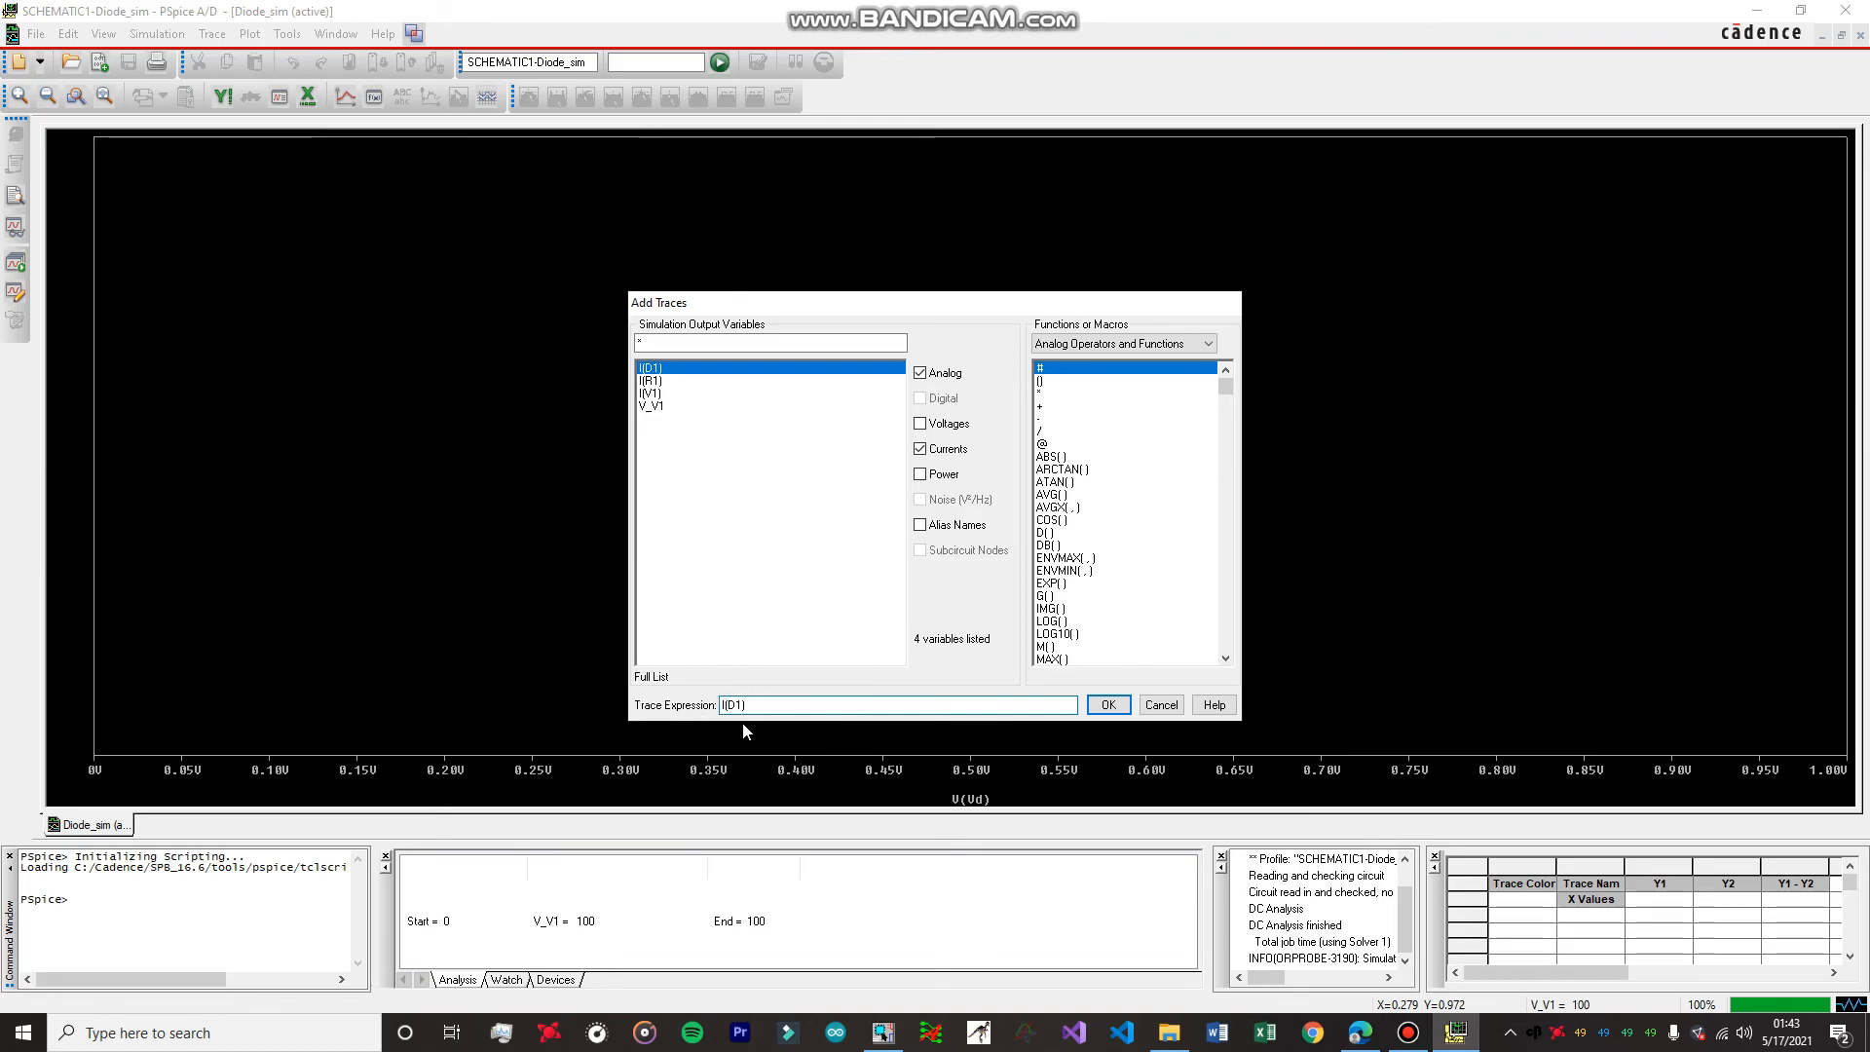
left_click(1108, 705)
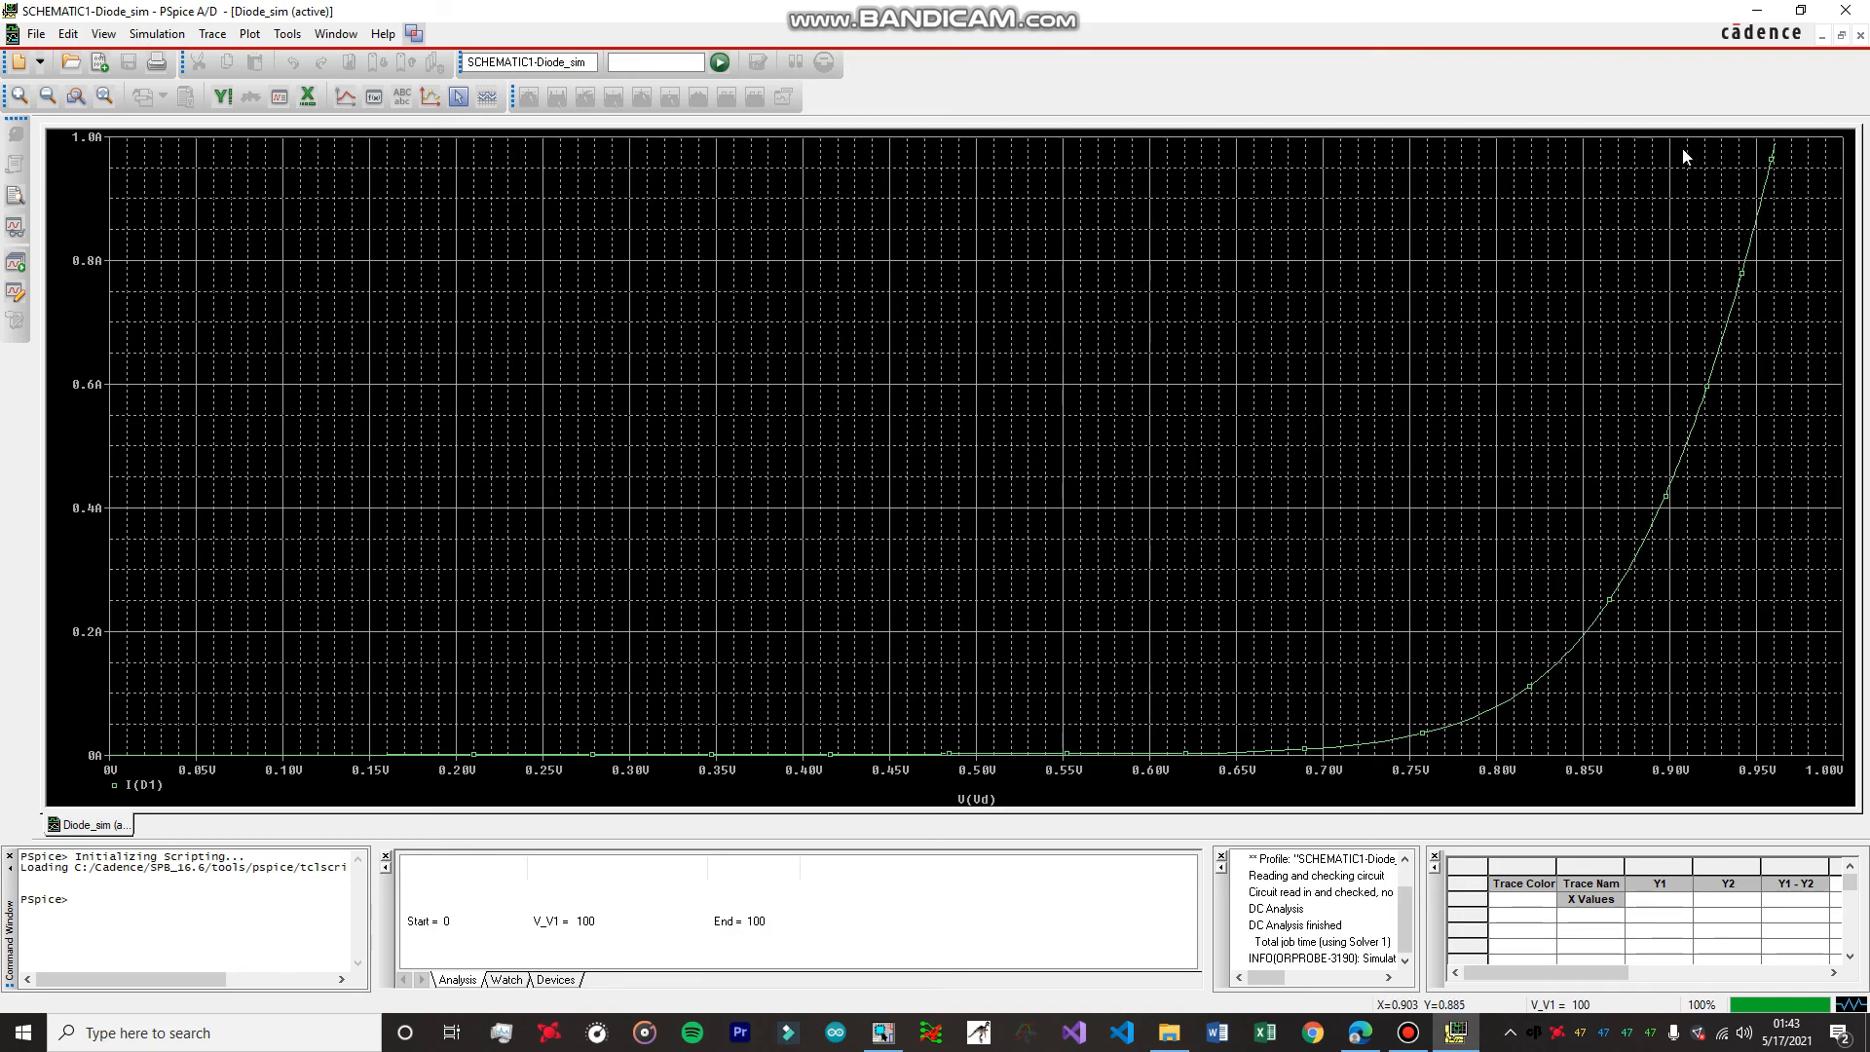
Review the diode circuit schematic in OrCAD Capture and return to the PSpice plot.
left_click(882, 1032)
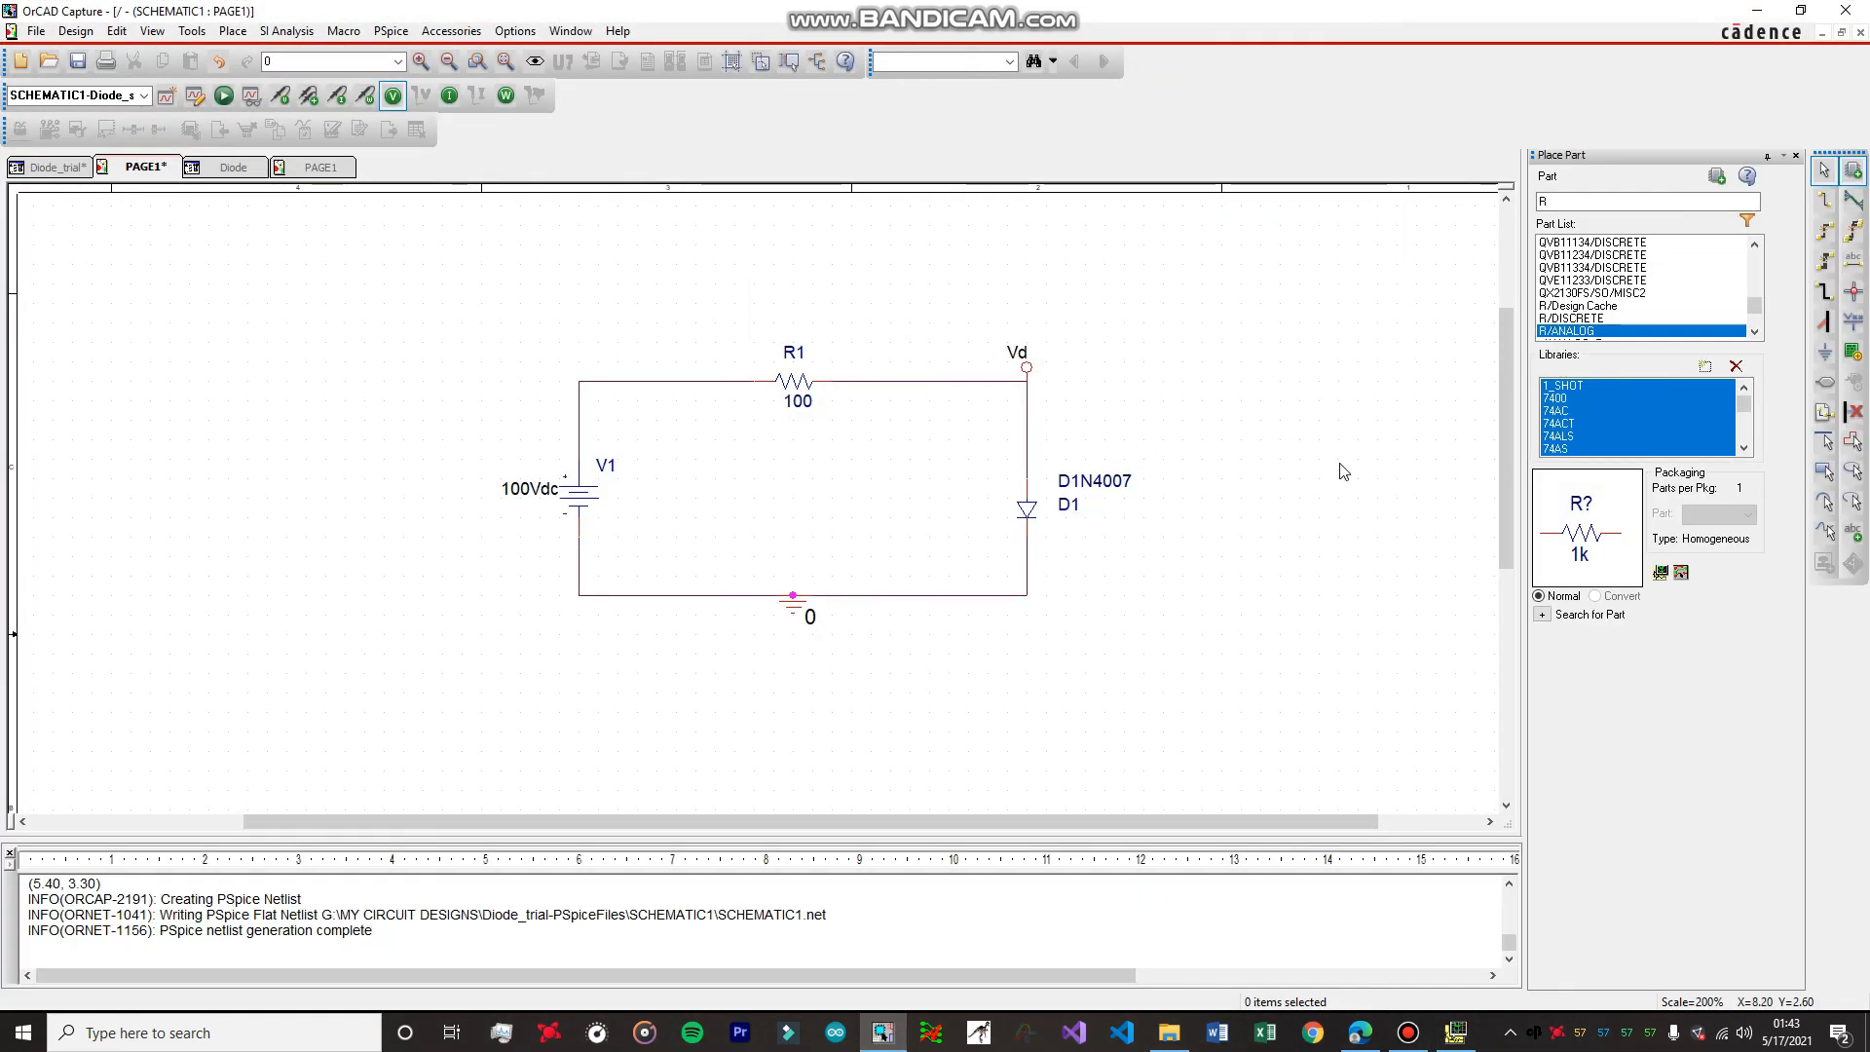
left_click(1759, 11)
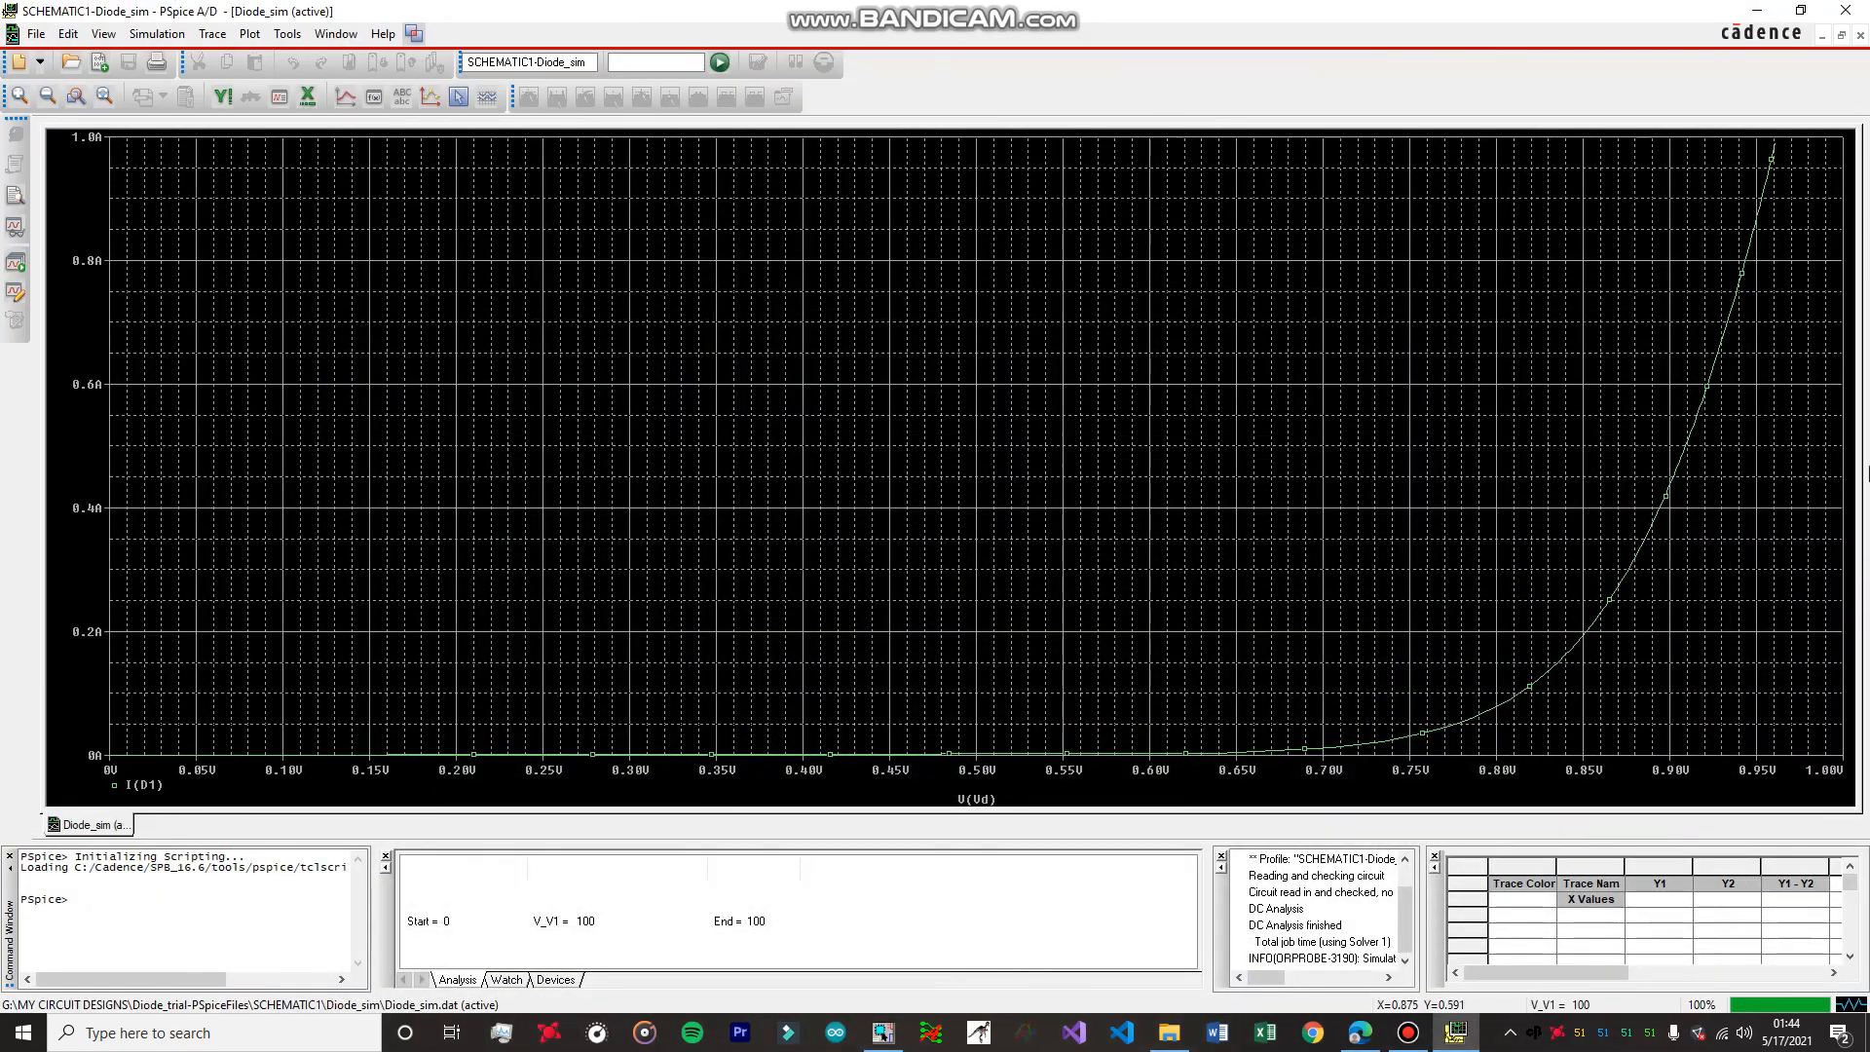